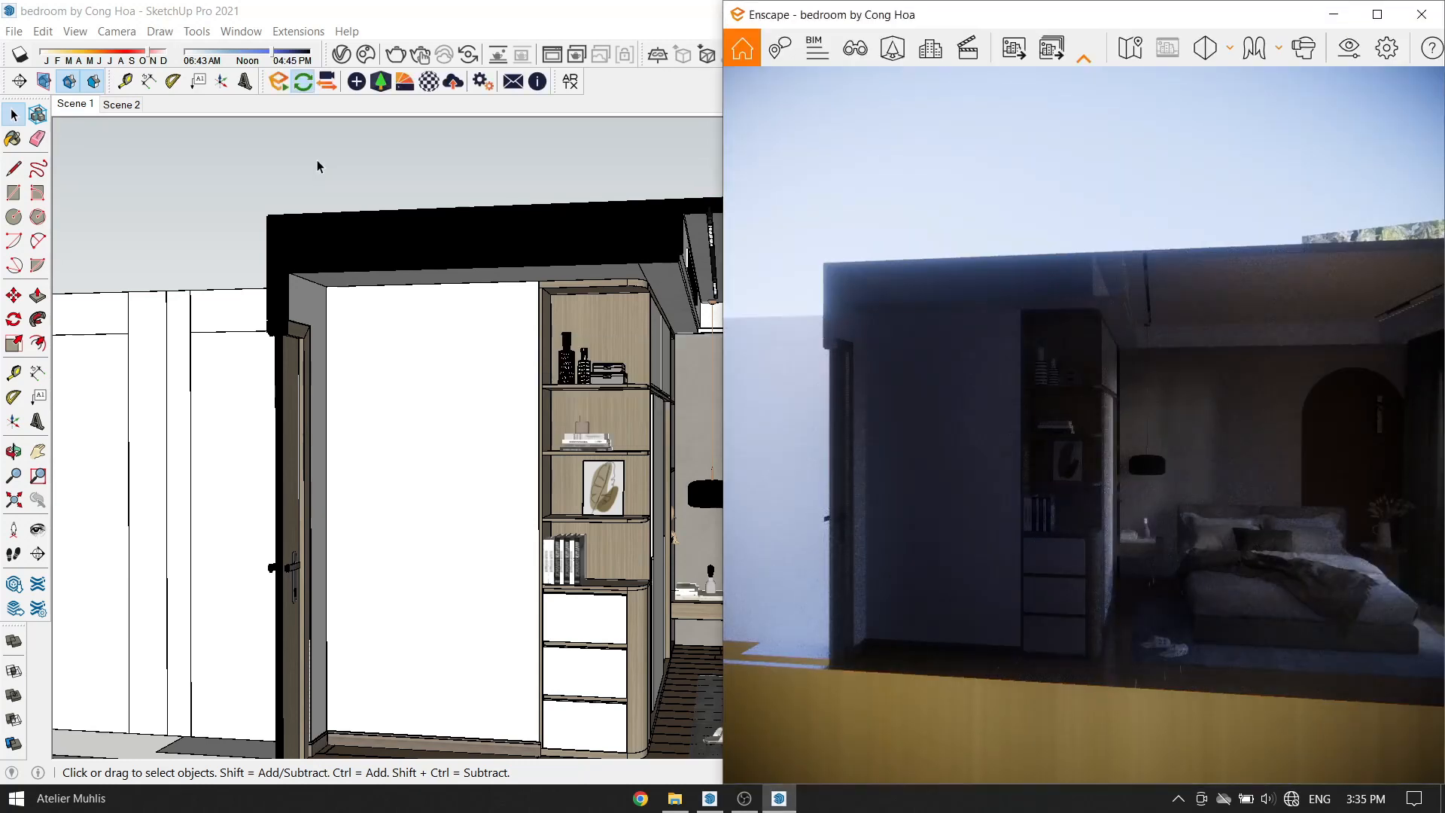
# Frame the bedroom interior toward the bed wall in Enscape and turn on the safe frame for the Full HD output.
pyautogui.moveTo(1041, 285); pyautogui.dragTo(1264, 275)
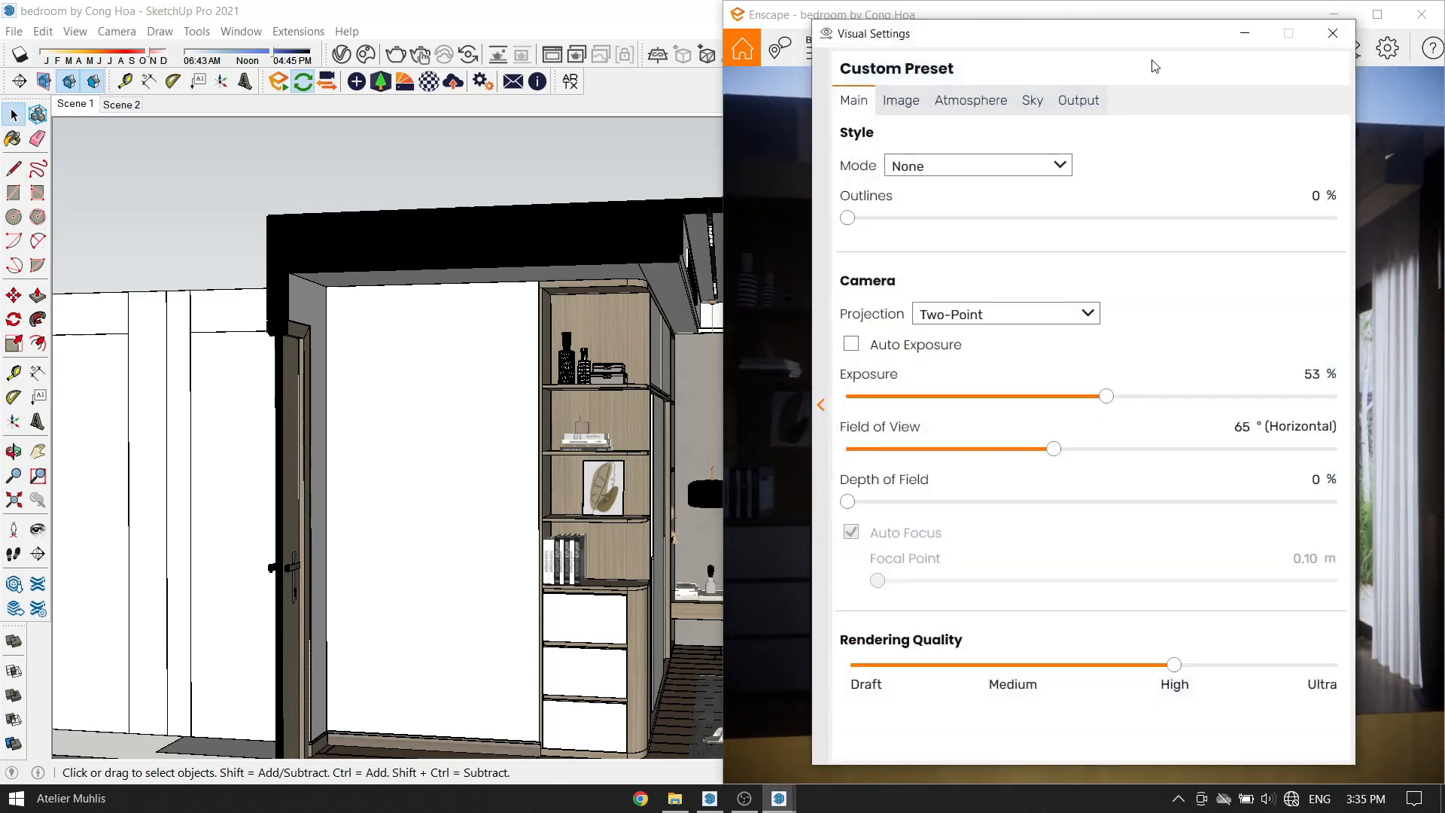
pyautogui.moveTo(1151, 61); pyautogui.dragTo(416, 22)
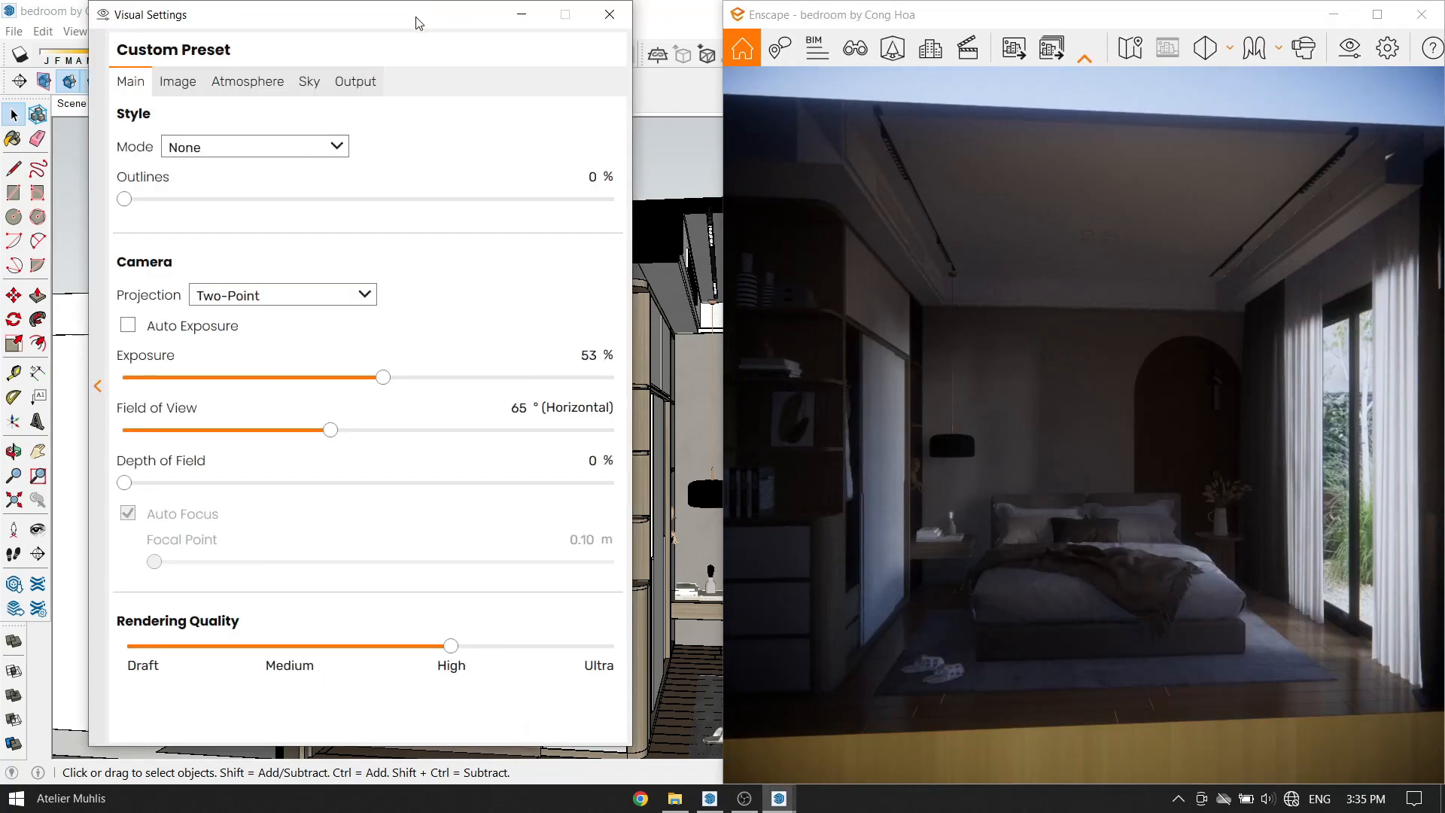
pyautogui.click(355, 82)
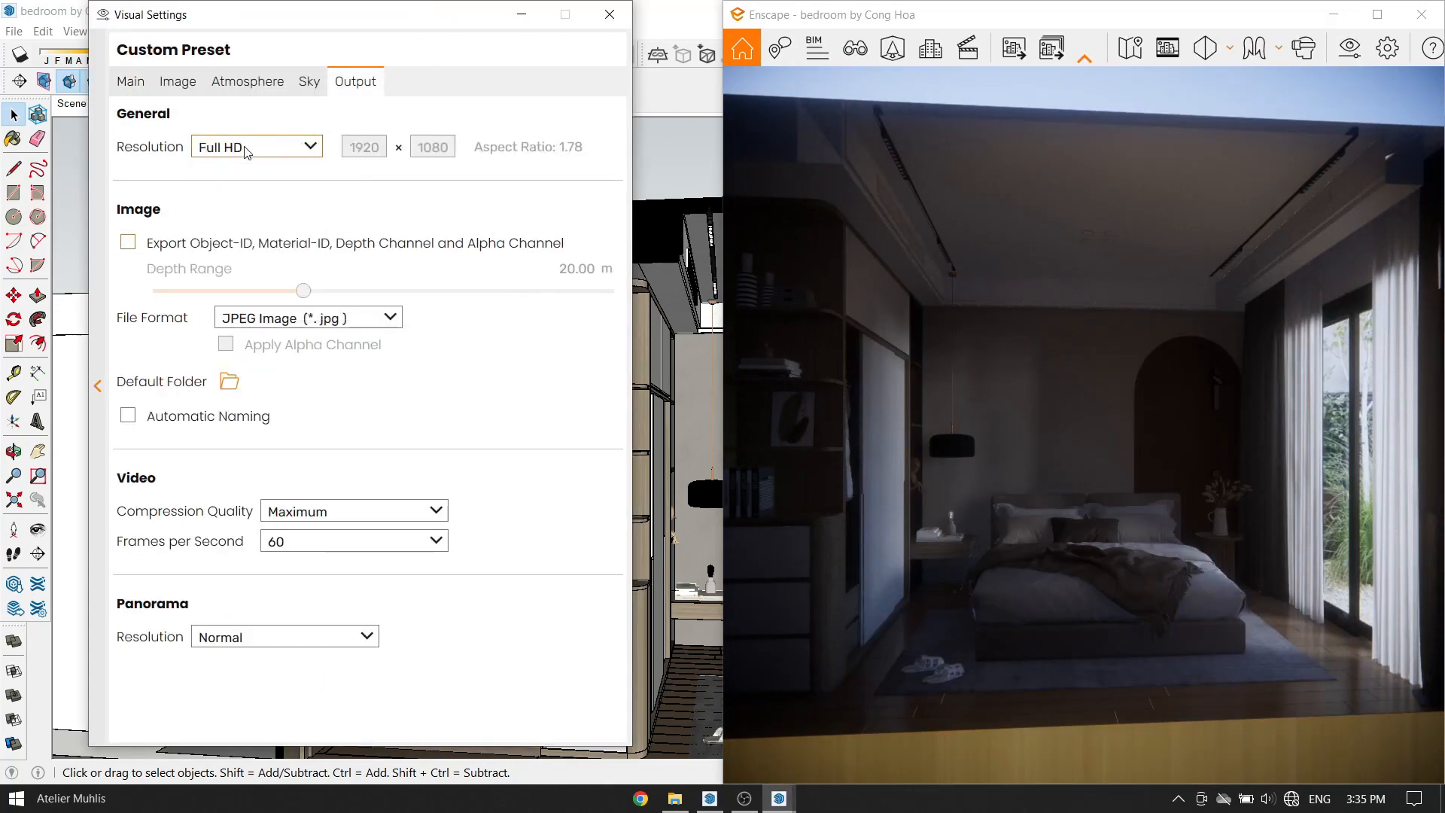
pyautogui.click(1176, 51)
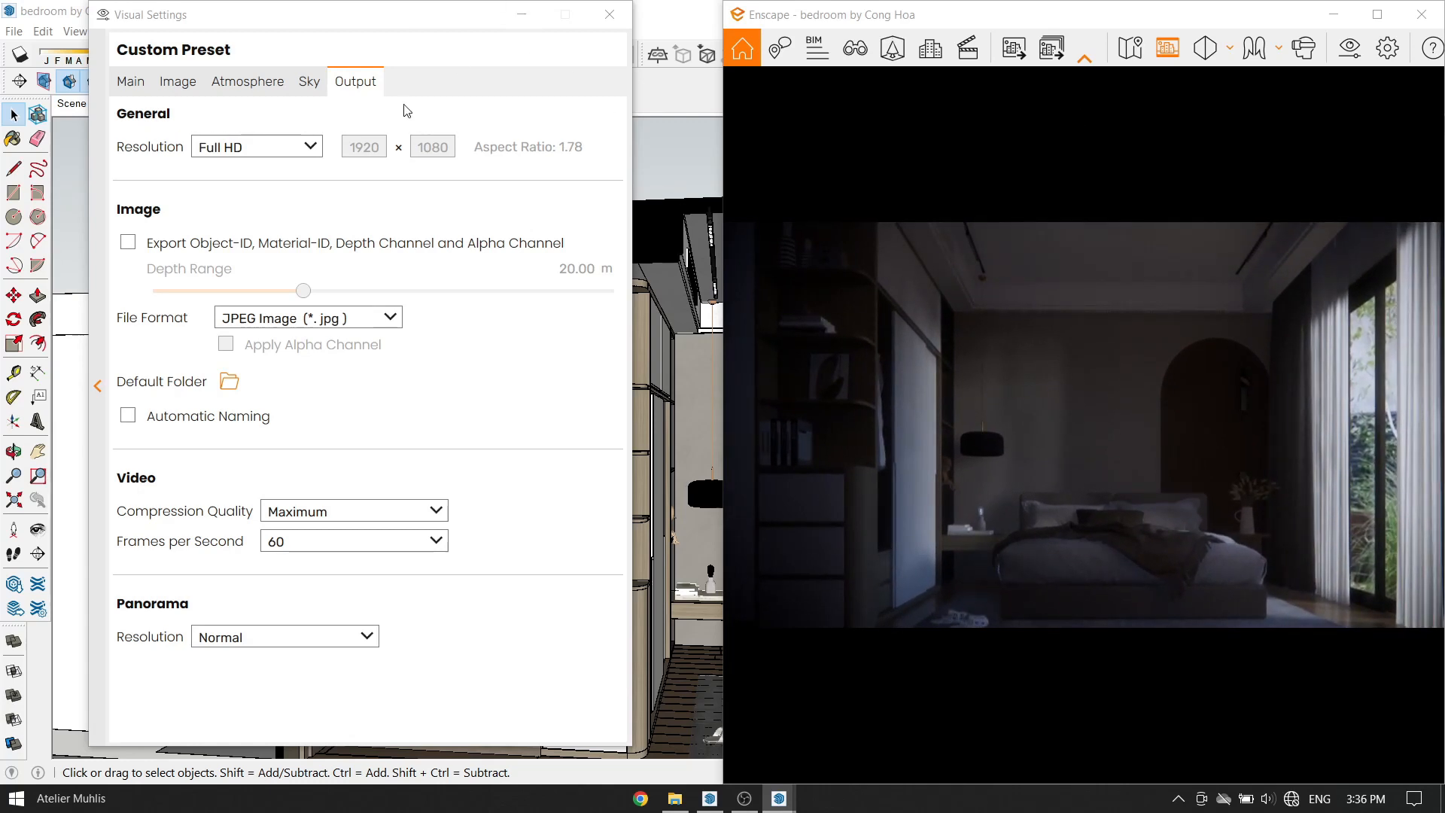
# Check the Atmosphere and Sky settings, set the camera exposure to 57%, and slightly adjust the field of view.
pyautogui.click(248, 81)
pyautogui.click(521, 15)
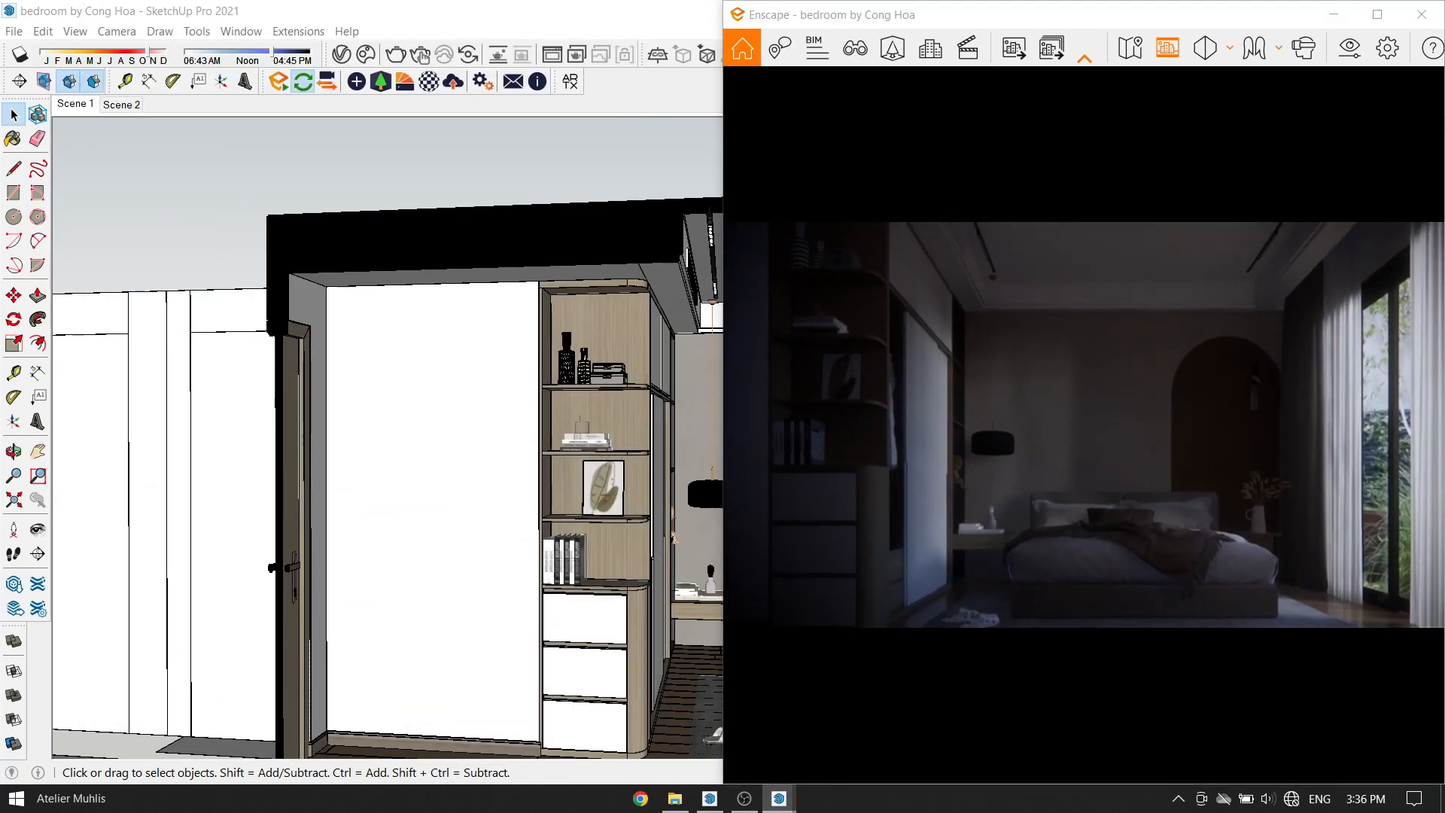
pyautogui.click(1348, 49)
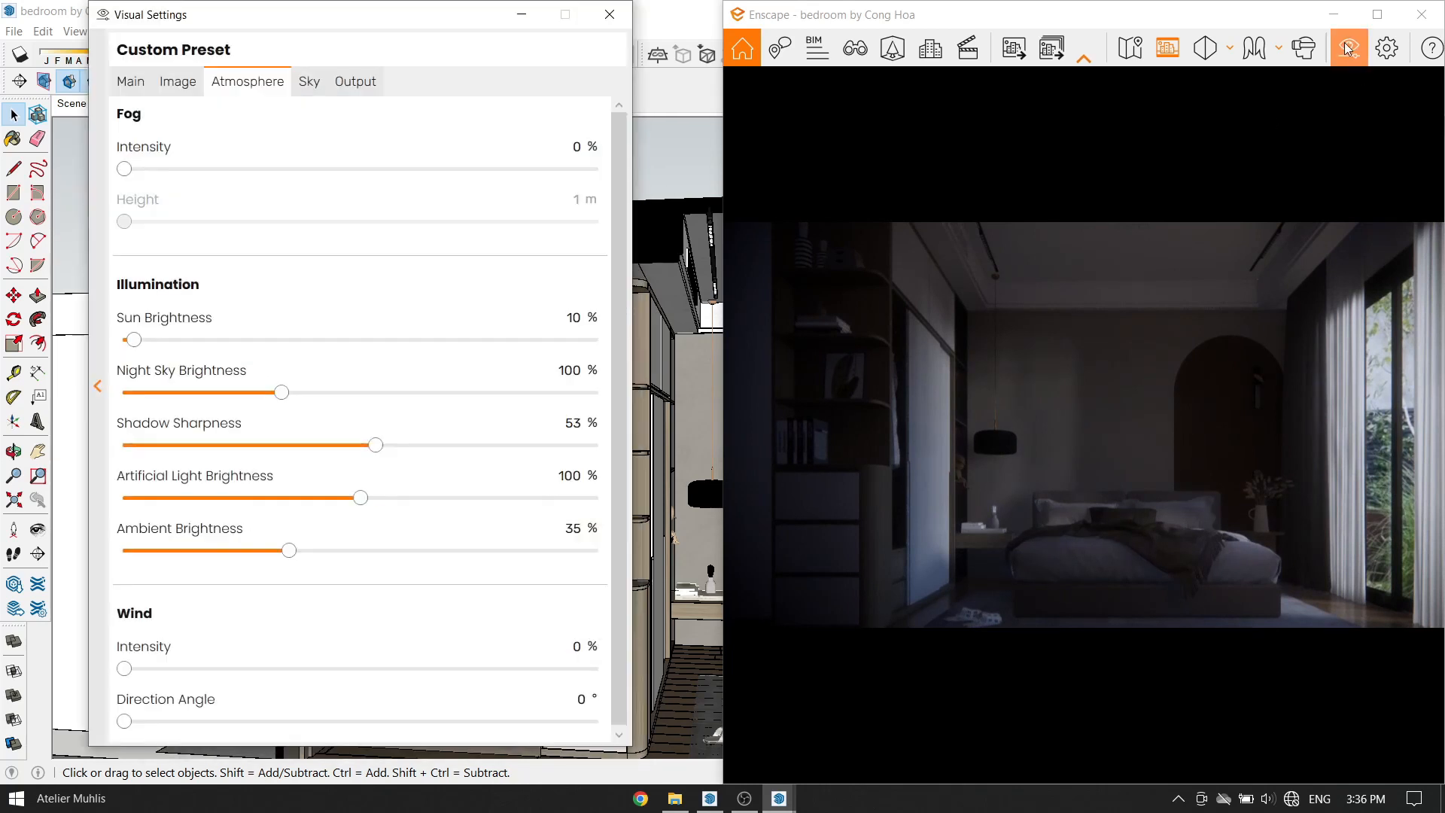
pyautogui.click(370, 94)
pyautogui.click(322, 94)
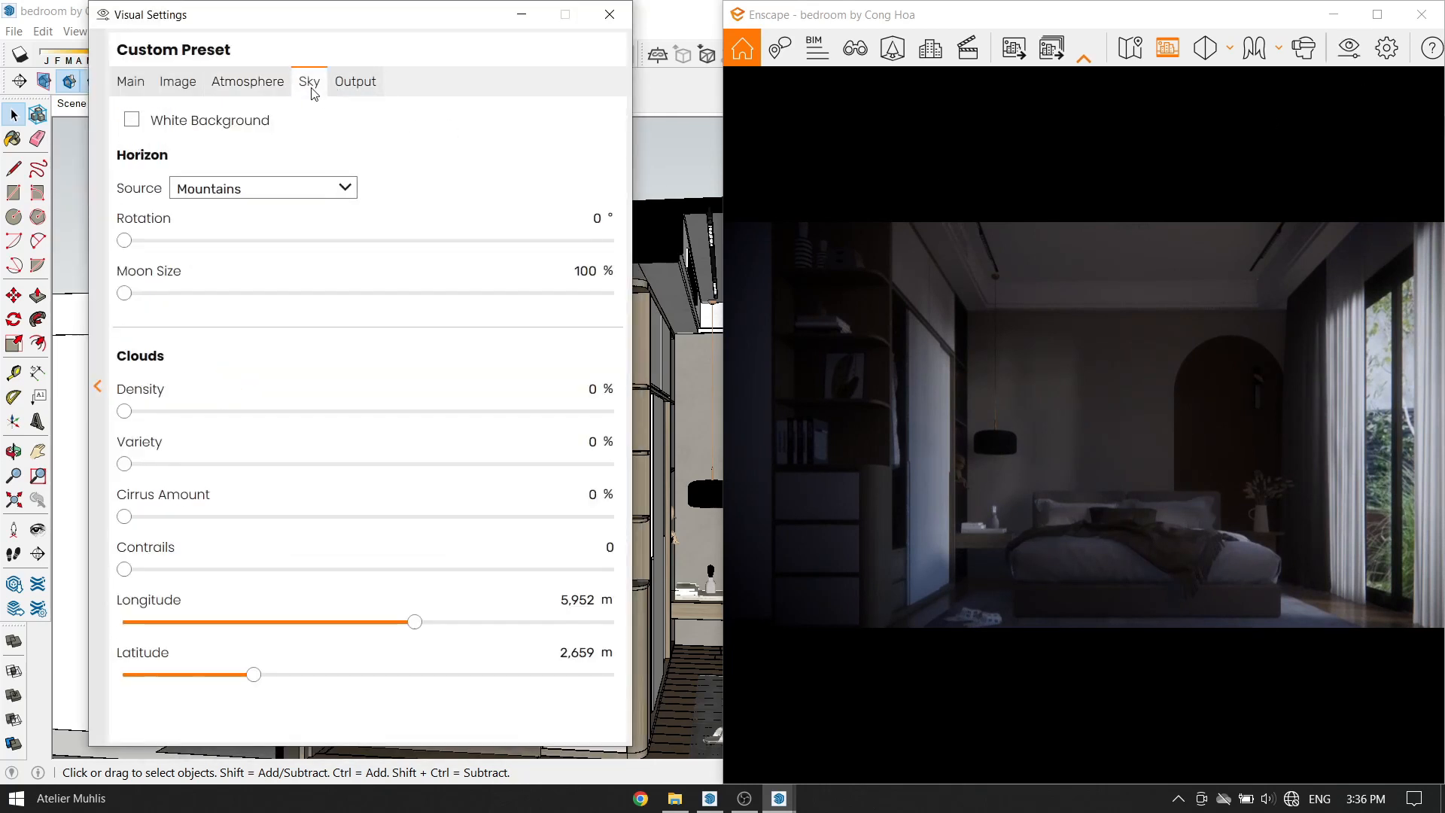
pyautogui.click(139, 92)
pyautogui.click(399, 378)
pyautogui.moveTo(314, 431); pyautogui.dragTo(319, 430)
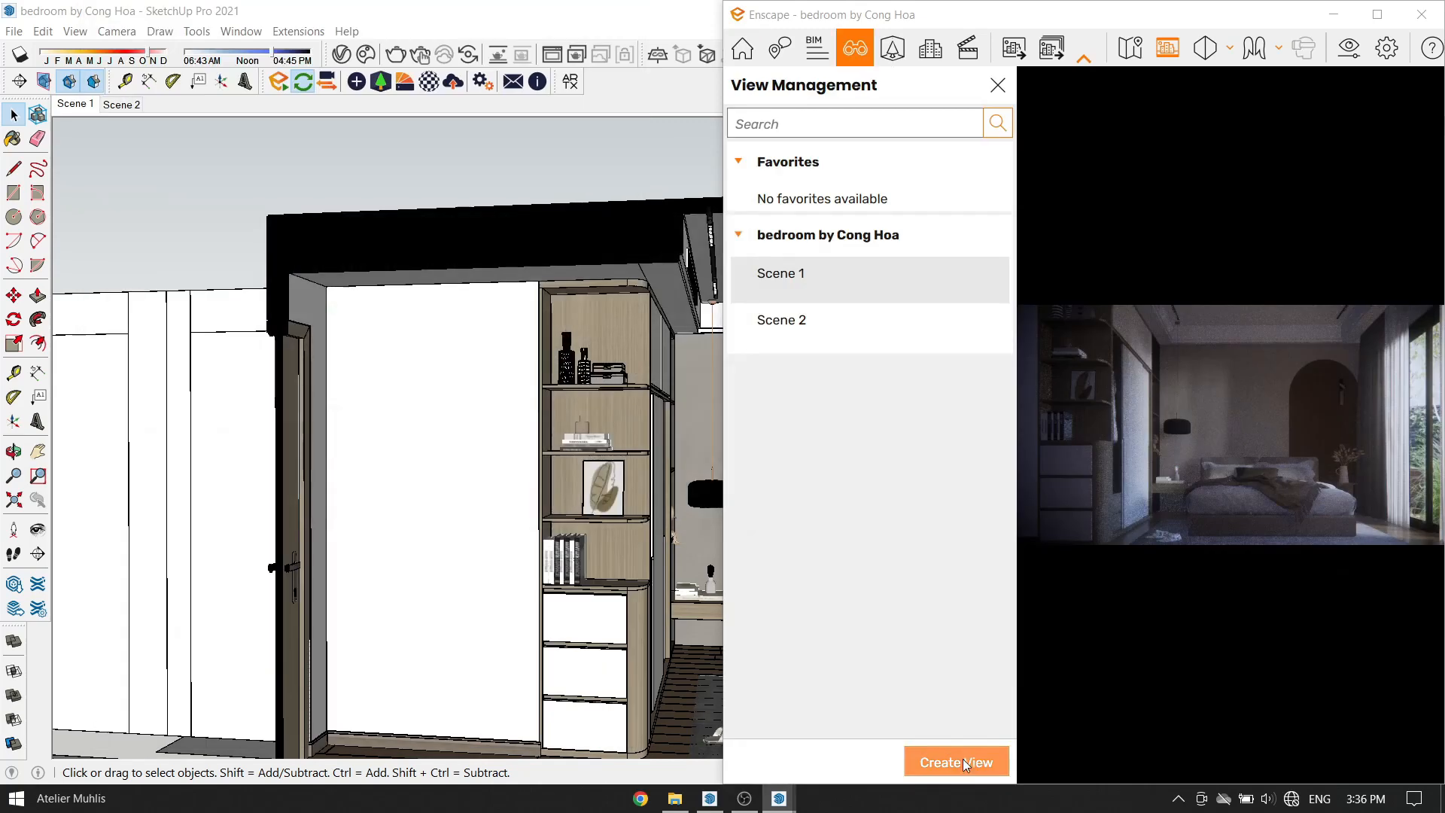
# Save the current Enscape view as a new scene and show the full SketchUp window beside the render window.
pyautogui.click(957, 761)
pyautogui.click(911, 762)
pyautogui.moveTo(480, 411); pyautogui.dragTo(456, 456, button='middle')
pyautogui.scroll(-4, 457, 459)
pyautogui.moveTo(690, 9)
pyautogui.mouseDown()
pyautogui.moveTo(690, 25)
pyautogui.moveTo(1, 215)
pyautogui.mouseUp()
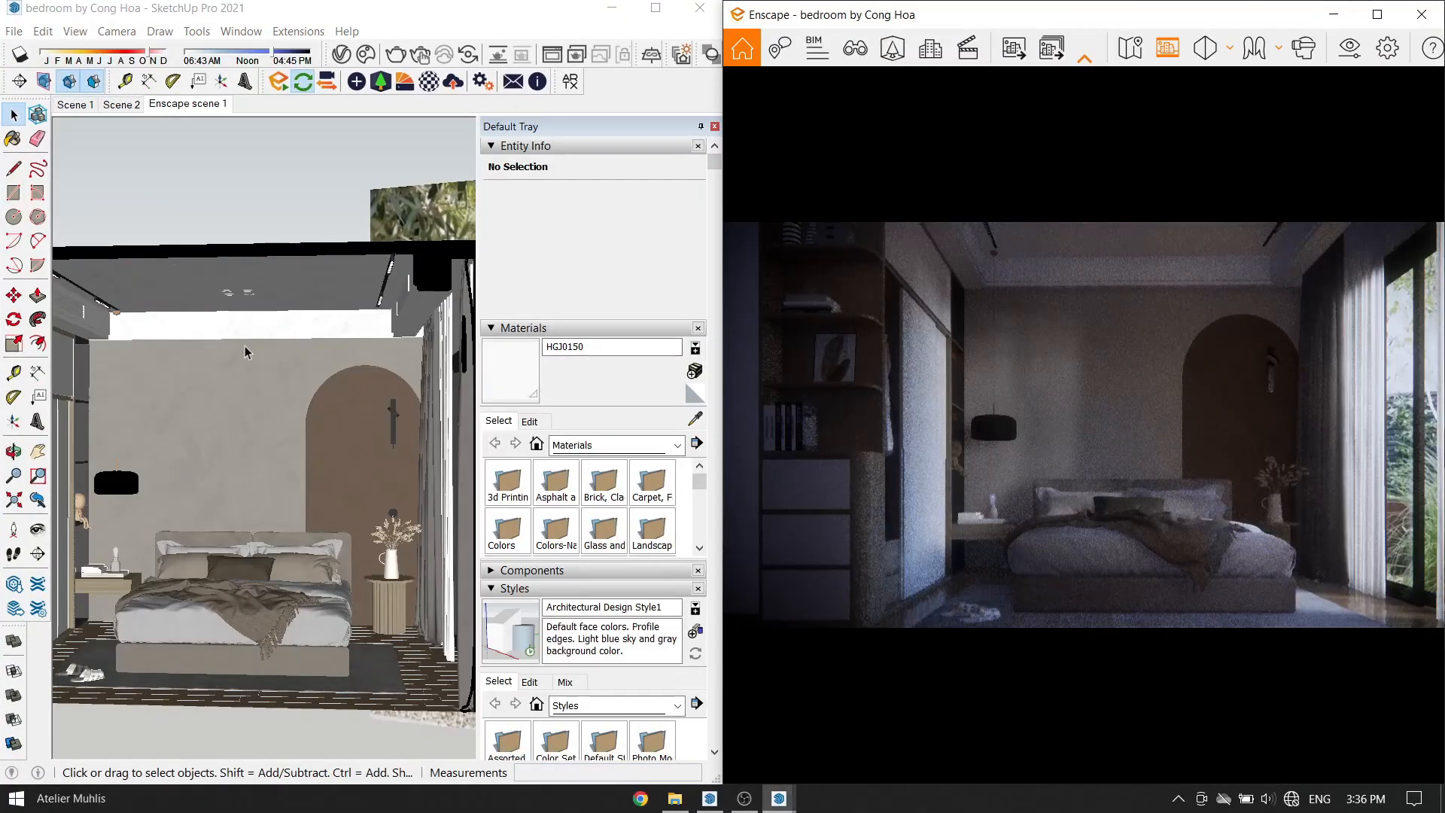
# Sample the ceiling track light's lamp material, HGJ0150, and set its Enscape material type to Self-illuminated.
pyautogui.moveTo(248, 355)
pyautogui.mouseDown(button='middle')
pyautogui.moveTo(173, 399)
pyautogui.moveTo(227, 247)
pyautogui.mouseUp(button='middle')
pyautogui.scroll(5, 161, 412)
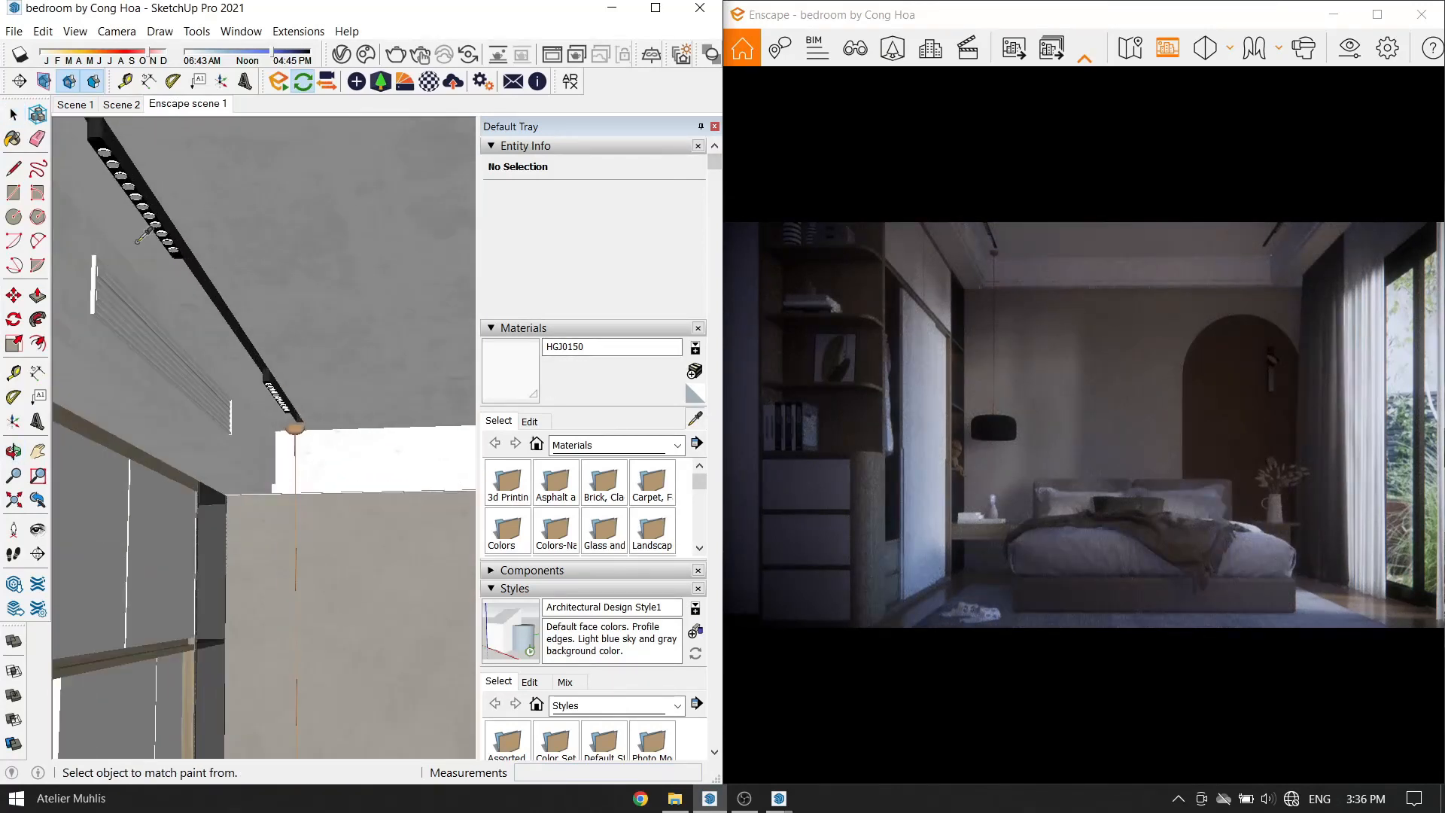
pyautogui.scroll(3, 182, 258)
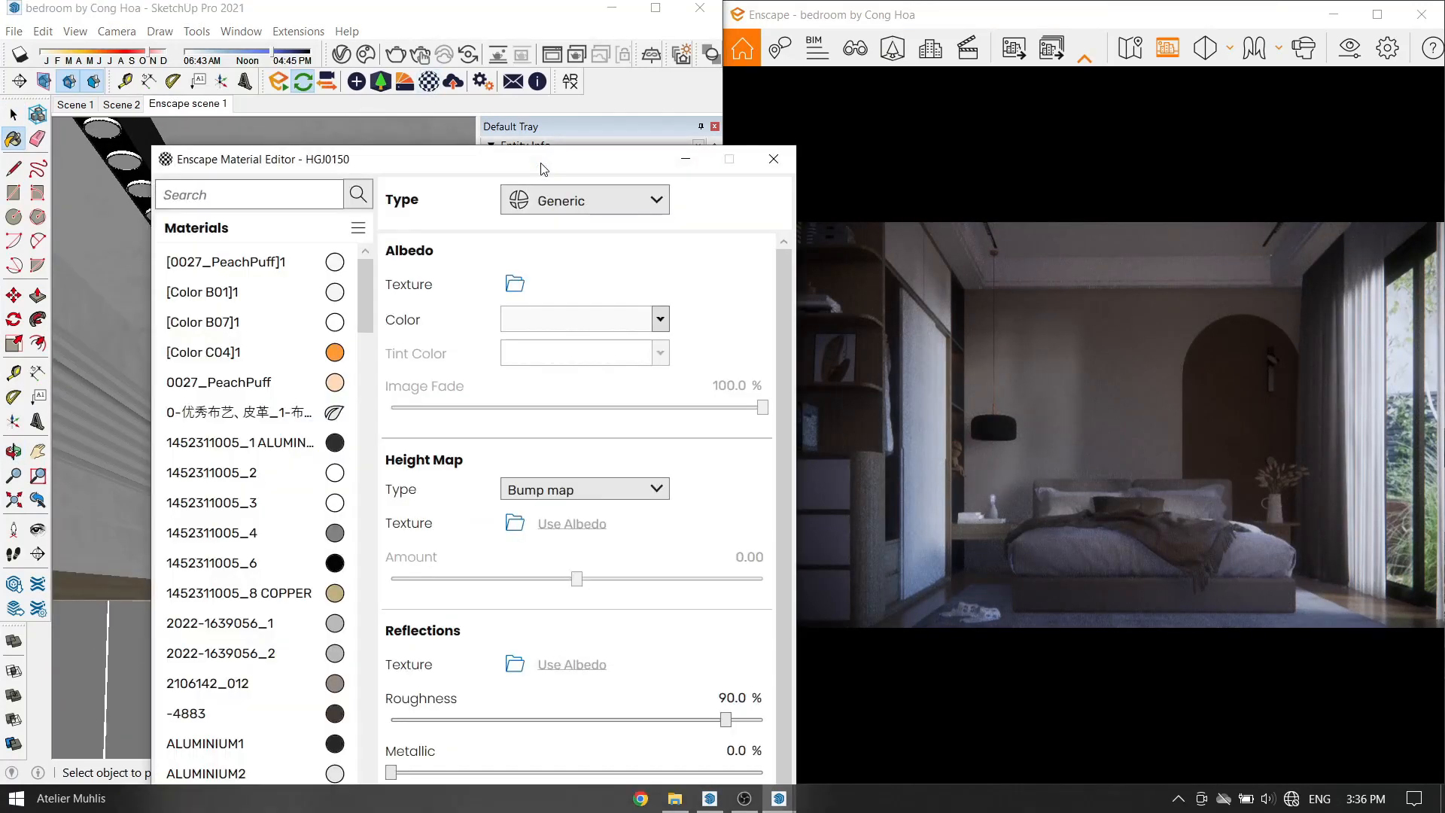
pyautogui.click(611, 200)
pyautogui.click(571, 382)
pyautogui.click(364, 386)
pyautogui.scroll(3, 368, 368)
pyautogui.press('space')
# Set the pendant lamp's bulb material, vray_dgzxx0067 emissive, to Self-illuminated and raise its luminance slightly.
pyautogui.scroll(-8, 369, 369)
pyautogui.scroll(7, 378, 659)
pyautogui.moveTo(373, 624)
pyautogui.mouseDown(button='middle')
pyautogui.moveTo(352, 557)
pyautogui.moveTo(316, 544)
pyautogui.mouseUp(button='middle')
pyautogui.scroll(3, 316, 543)
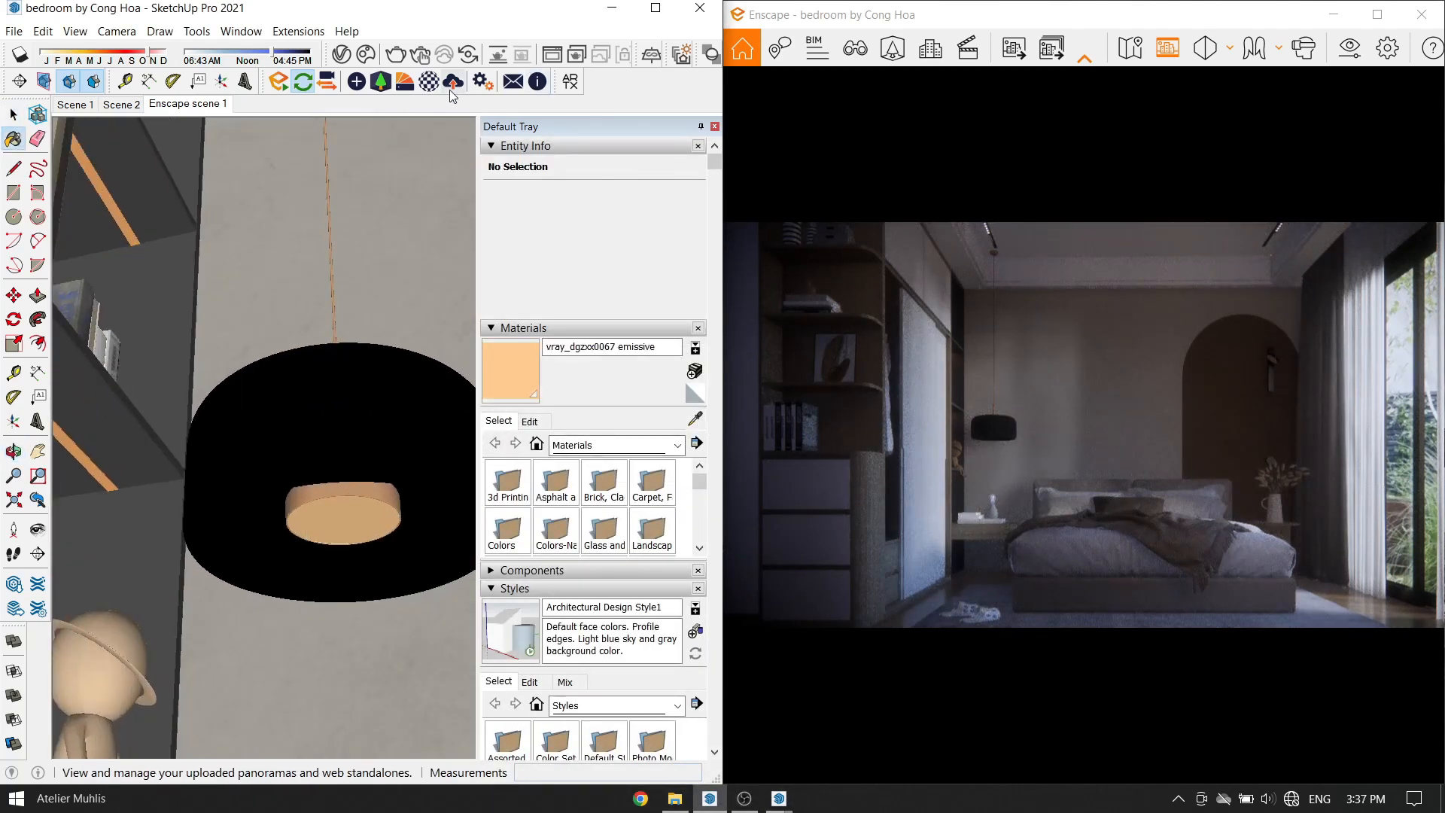
pyautogui.click(493, 89)
pyautogui.click(585, 200)
pyautogui.click(580, 378)
pyautogui.moveTo(669, 302); pyautogui.dragTo(674, 303)
pyautogui.click(773, 159)
# Sample the material on the wall lamp's lens in the arched niche and set its type to Self-illuminated.
pyautogui.scroll(-8, 299, 543)
pyautogui.moveTo(299, 543); pyautogui.dragTo(322, 684, button='middle')
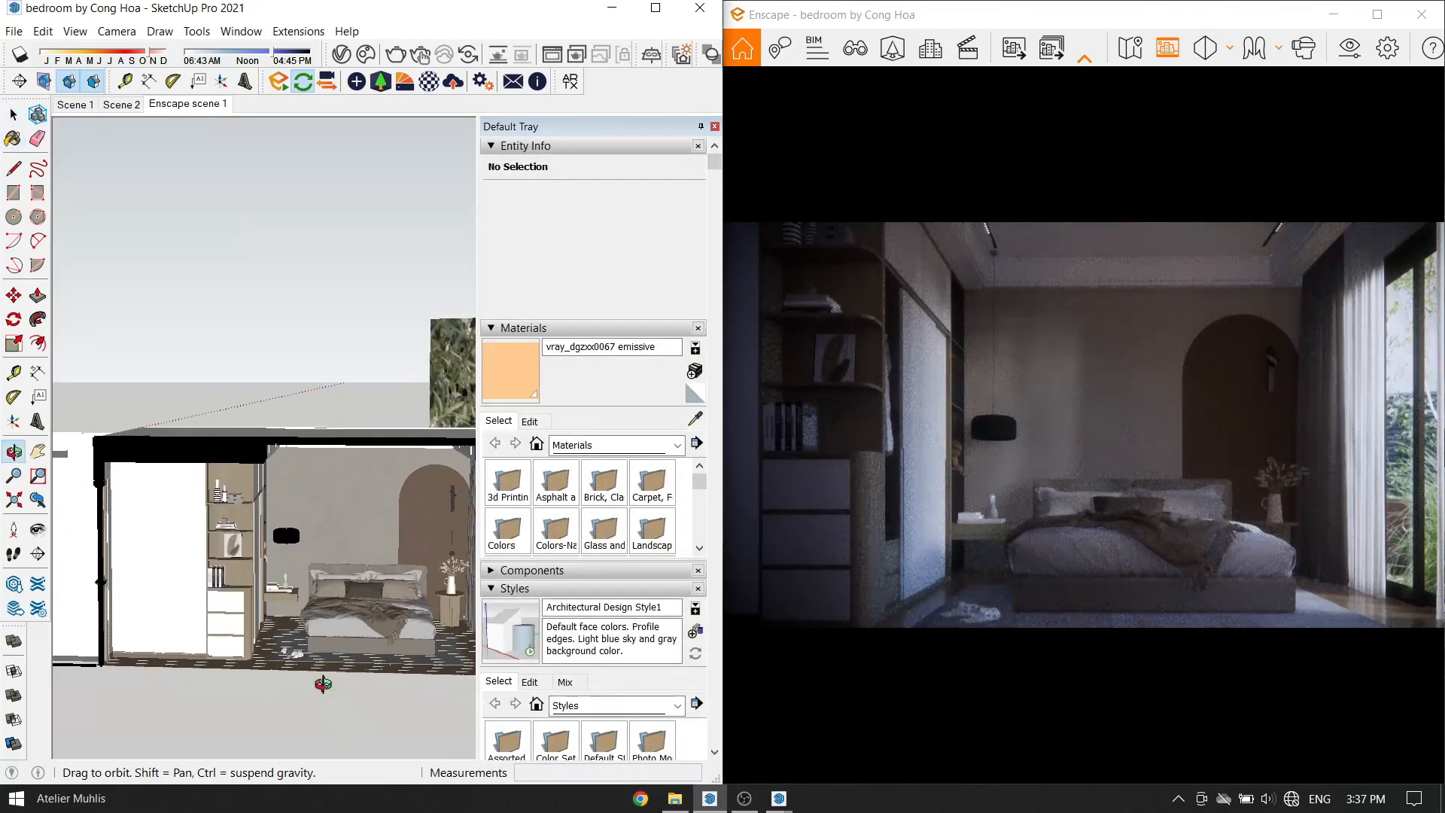
pyautogui.scroll(10, 418, 480)
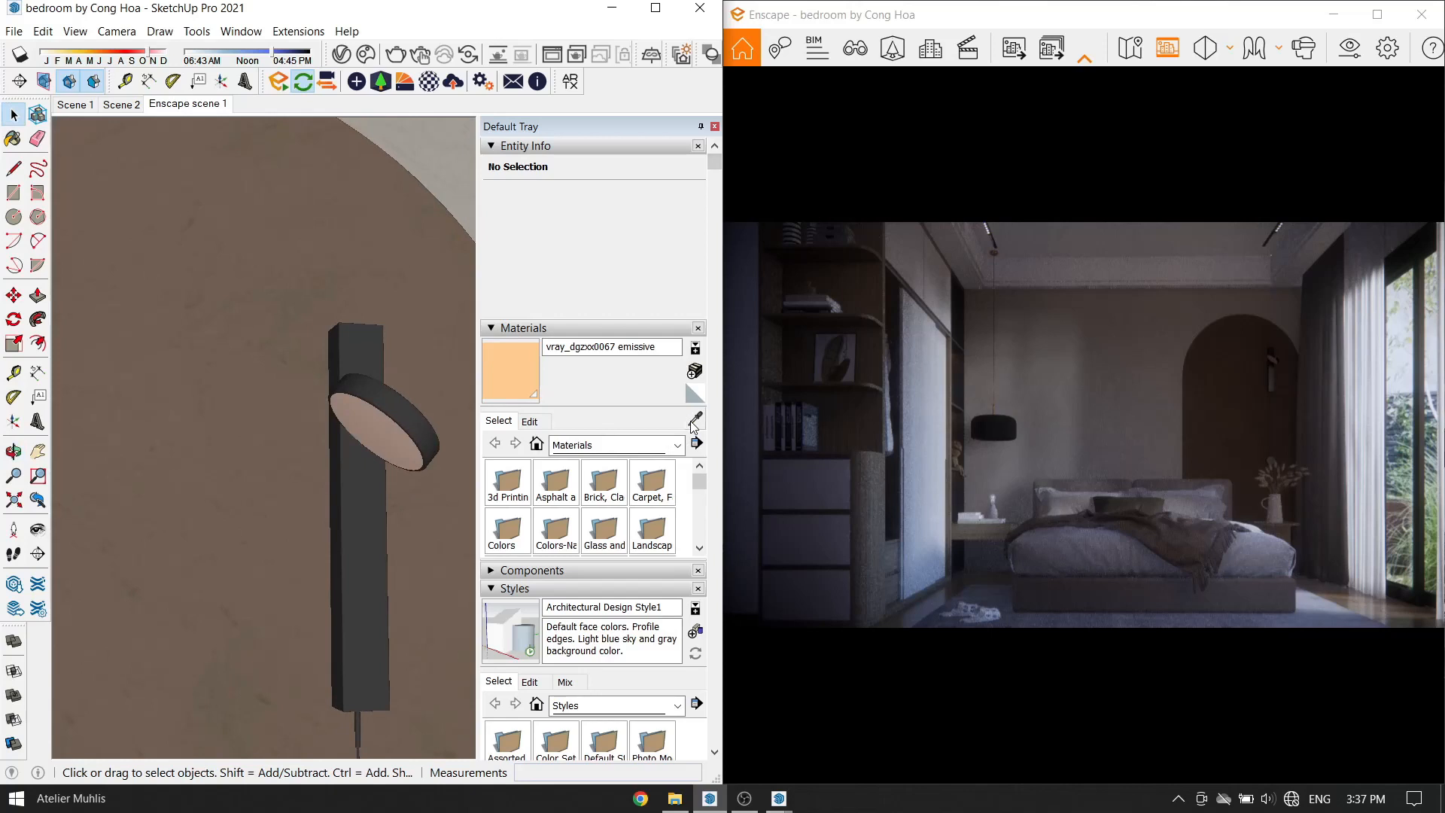
pyautogui.click(439, 88)
pyautogui.click(585, 200)
pyautogui.click(581, 377)
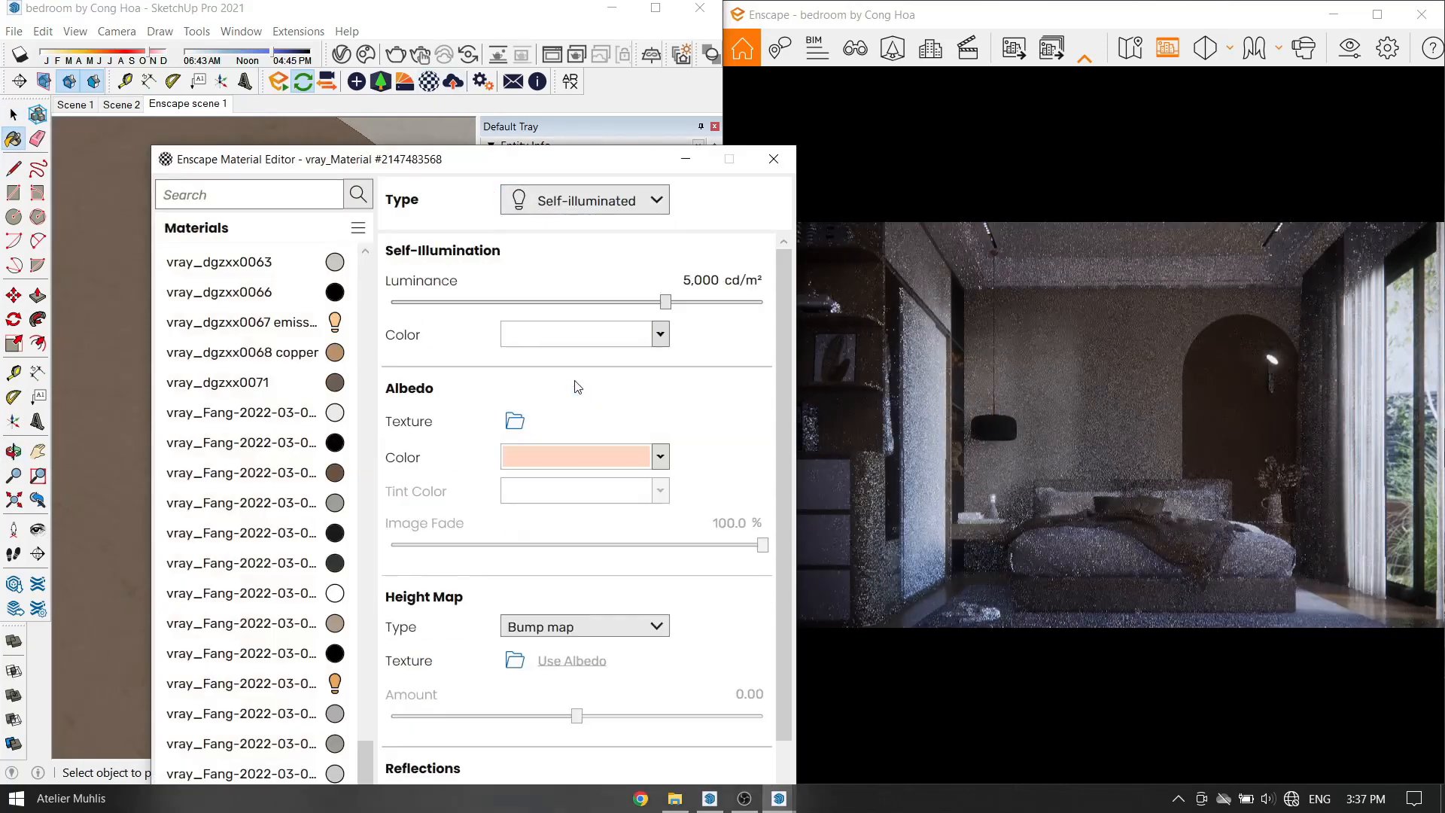
pyautogui.click(773, 159)
# Sample the ceiling downlights' lens material, py0033, and set its type to Self-illuminated.
pyautogui.scroll(-8, 371, 444)
pyautogui.moveTo(305, 418); pyautogui.dragTo(278, 333, button='middle')
pyautogui.press('space')
pyautogui.scroll(10, 273, 330)
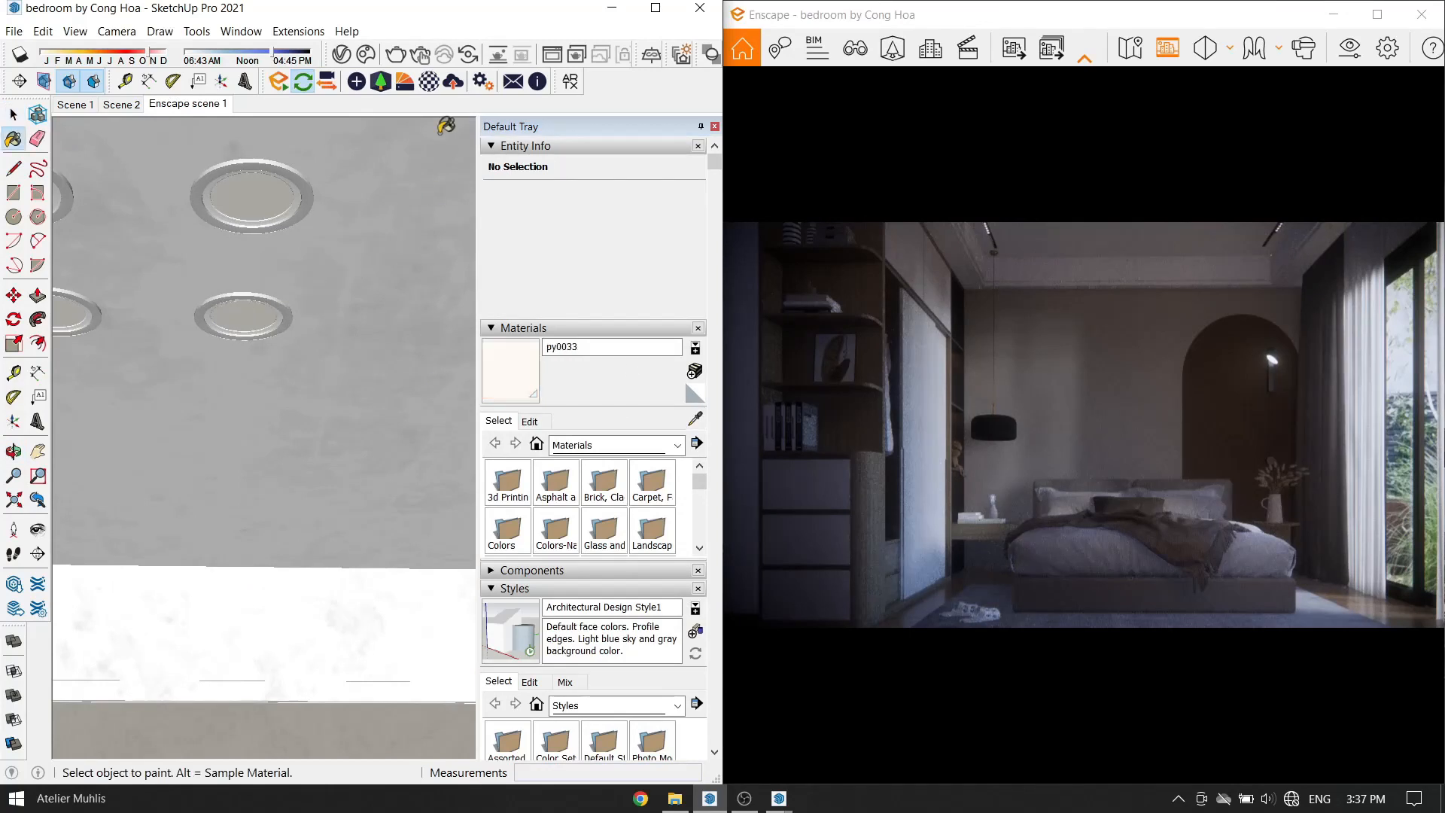
pyautogui.click(429, 80)
pyautogui.click(580, 197)
pyautogui.click(580, 377)
pyautogui.click(773, 157)
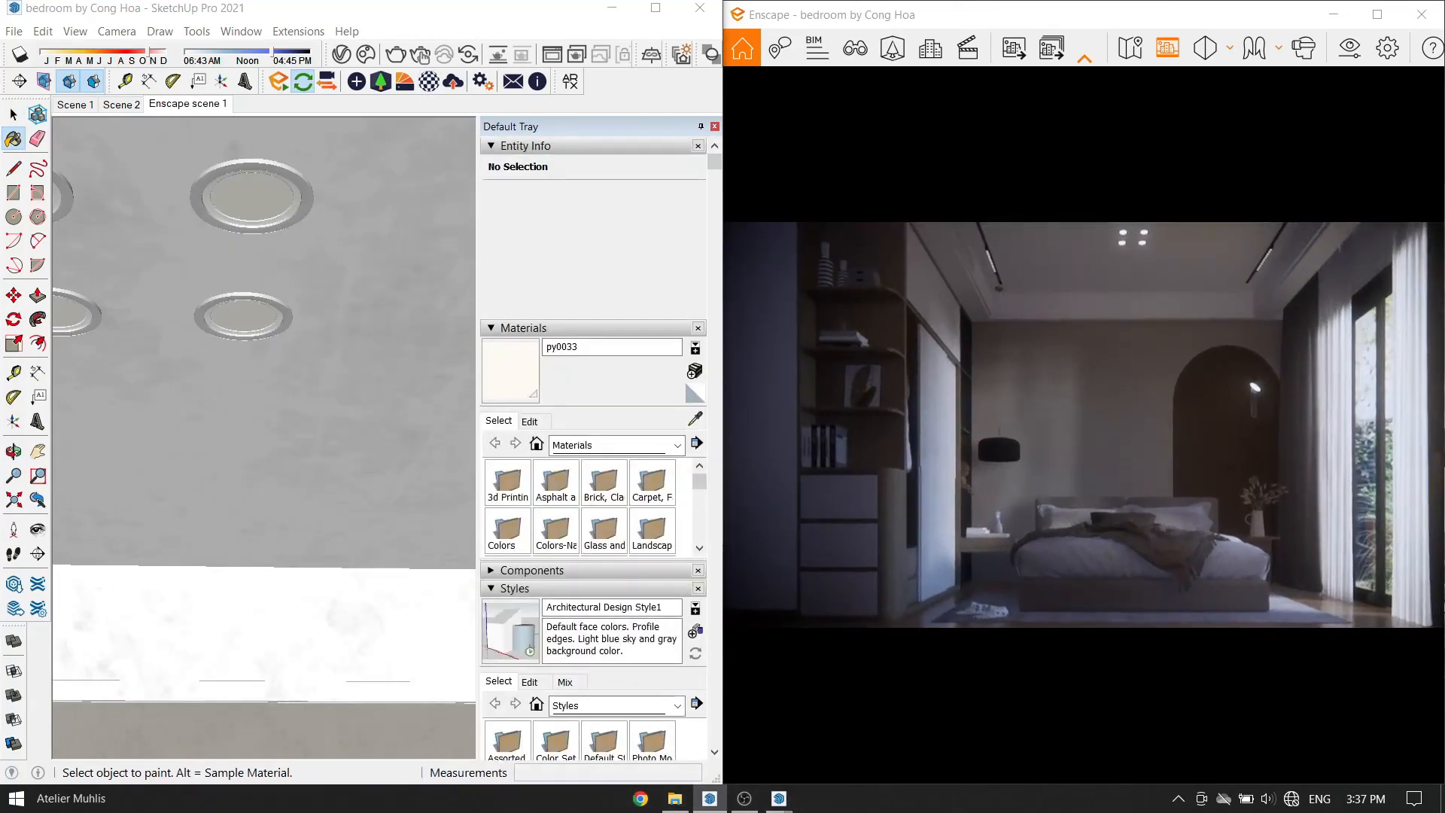
# Set the horizontal field of view to 67° and save the Enscape view as another new scene.
pyautogui.click(1348, 48)
pyautogui.moveTo(319, 430); pyautogui.dragTo(338, 430)
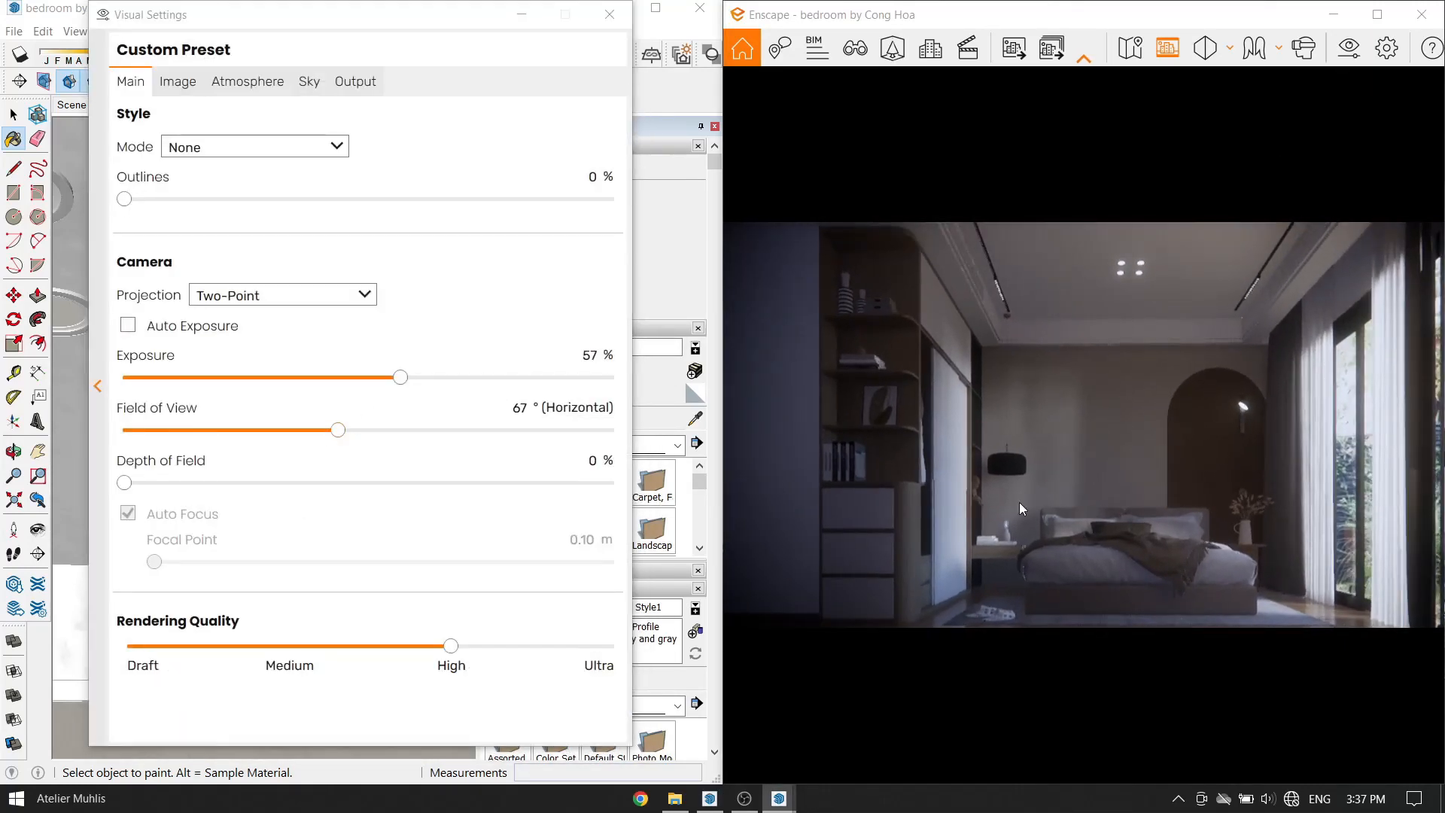
pyautogui.click(522, 20)
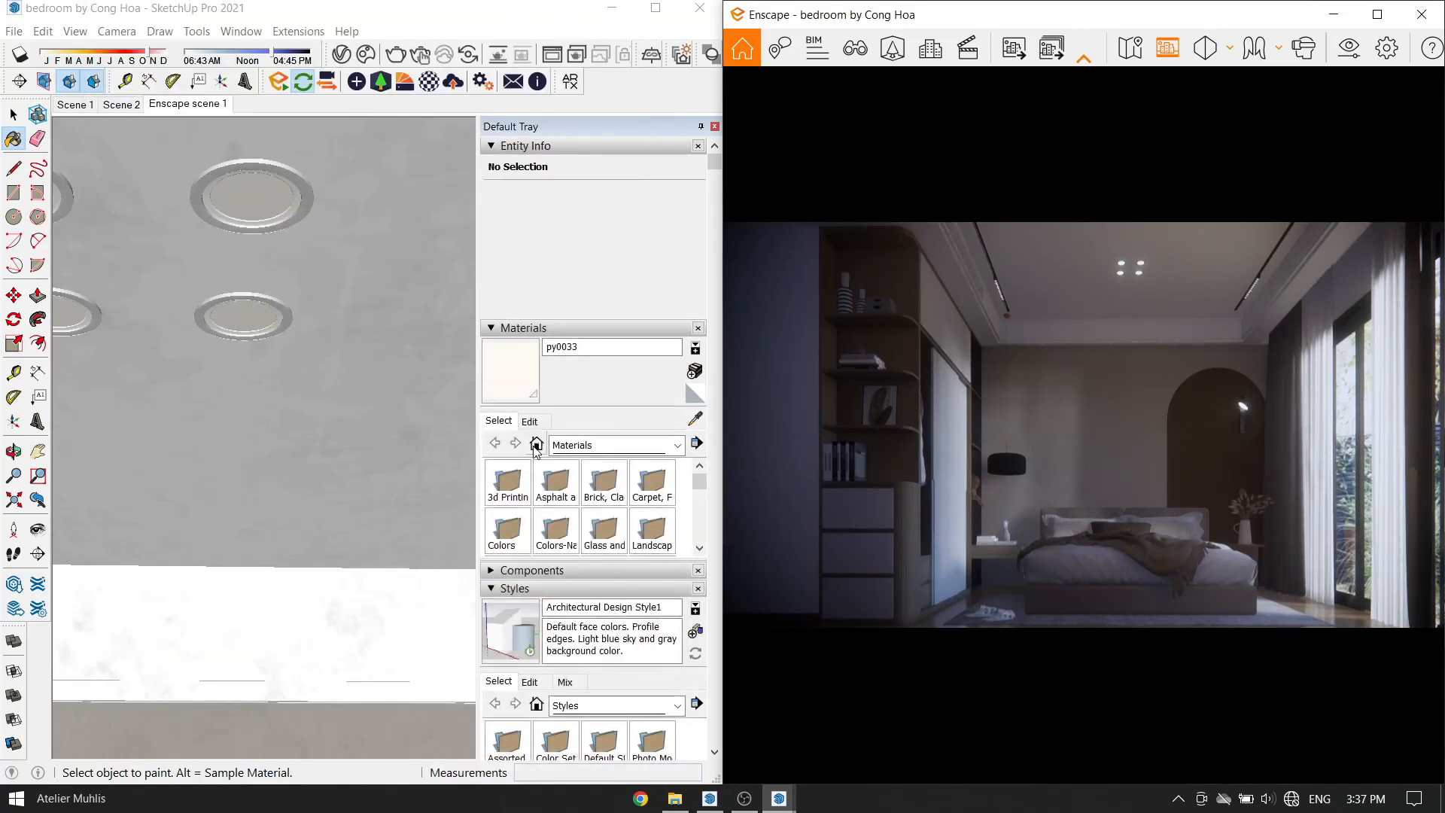
pyautogui.click(855, 48)
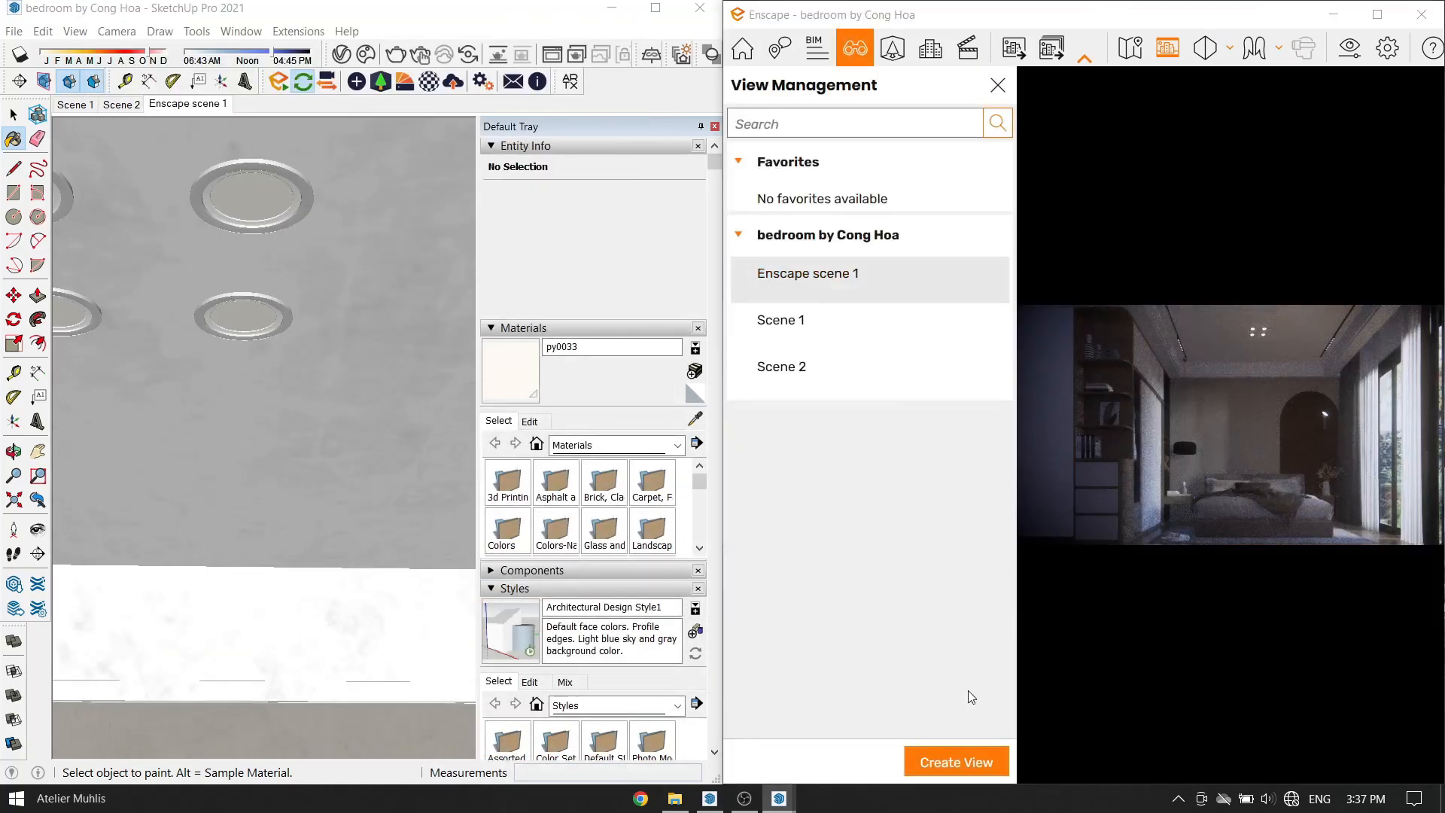
pyautogui.click(955, 762)
pyautogui.click(891, 762)
# Draw a guide line about 85 mm long straight down from the pendant bulb's centre and turn on edge display in the style.
pyautogui.moveTo(319, 458)
pyautogui.mouseDown(button='middle')
pyautogui.moveTo(323, 480)
pyautogui.moveTo(195, 534)
pyautogui.mouseUp(button='middle')
pyautogui.scroll(10, 248, 477)
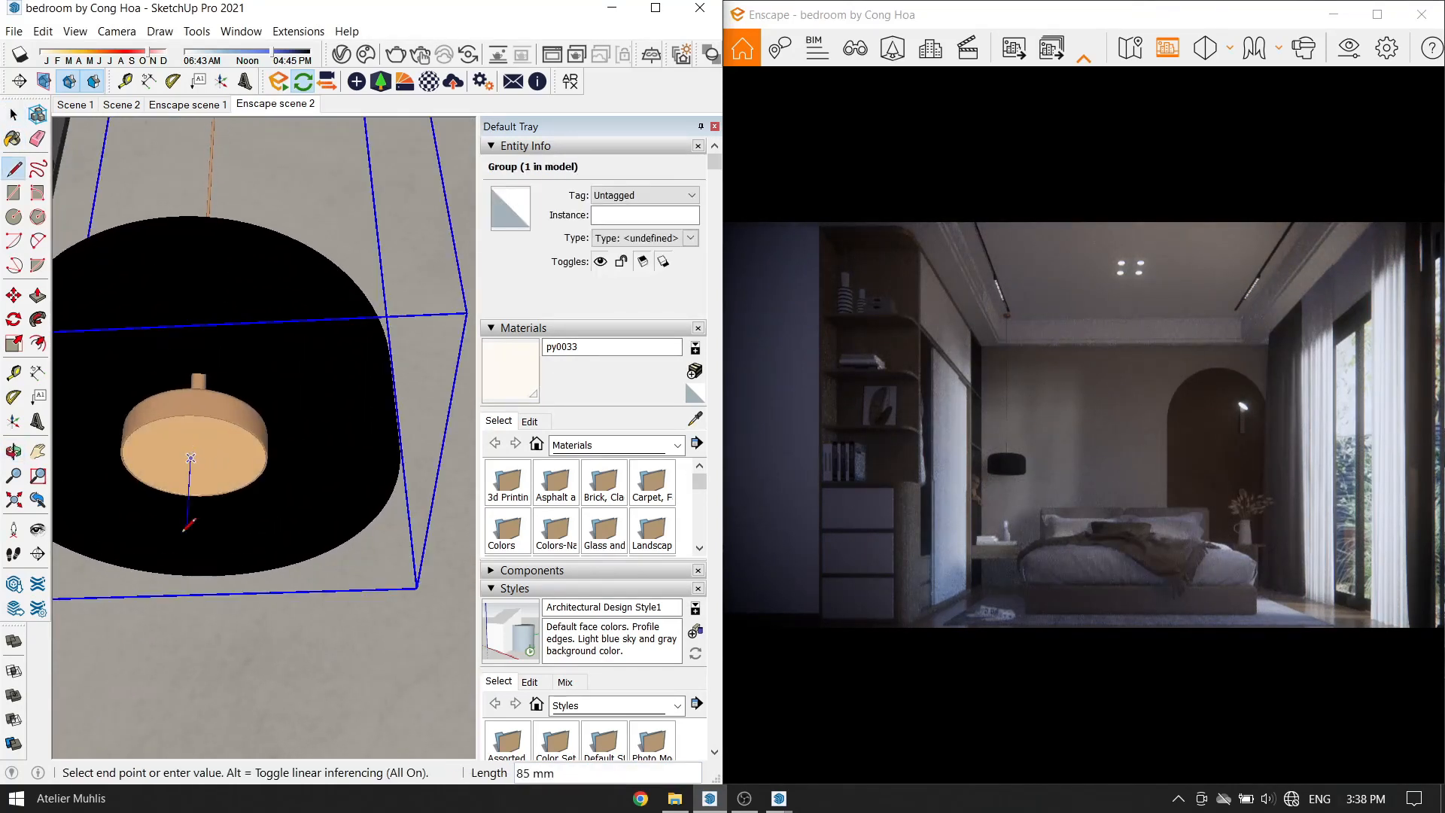
pyautogui.moveTo(211, 434); pyautogui.dragTo(226, 451, button='middle')
pyautogui.click(529, 681)
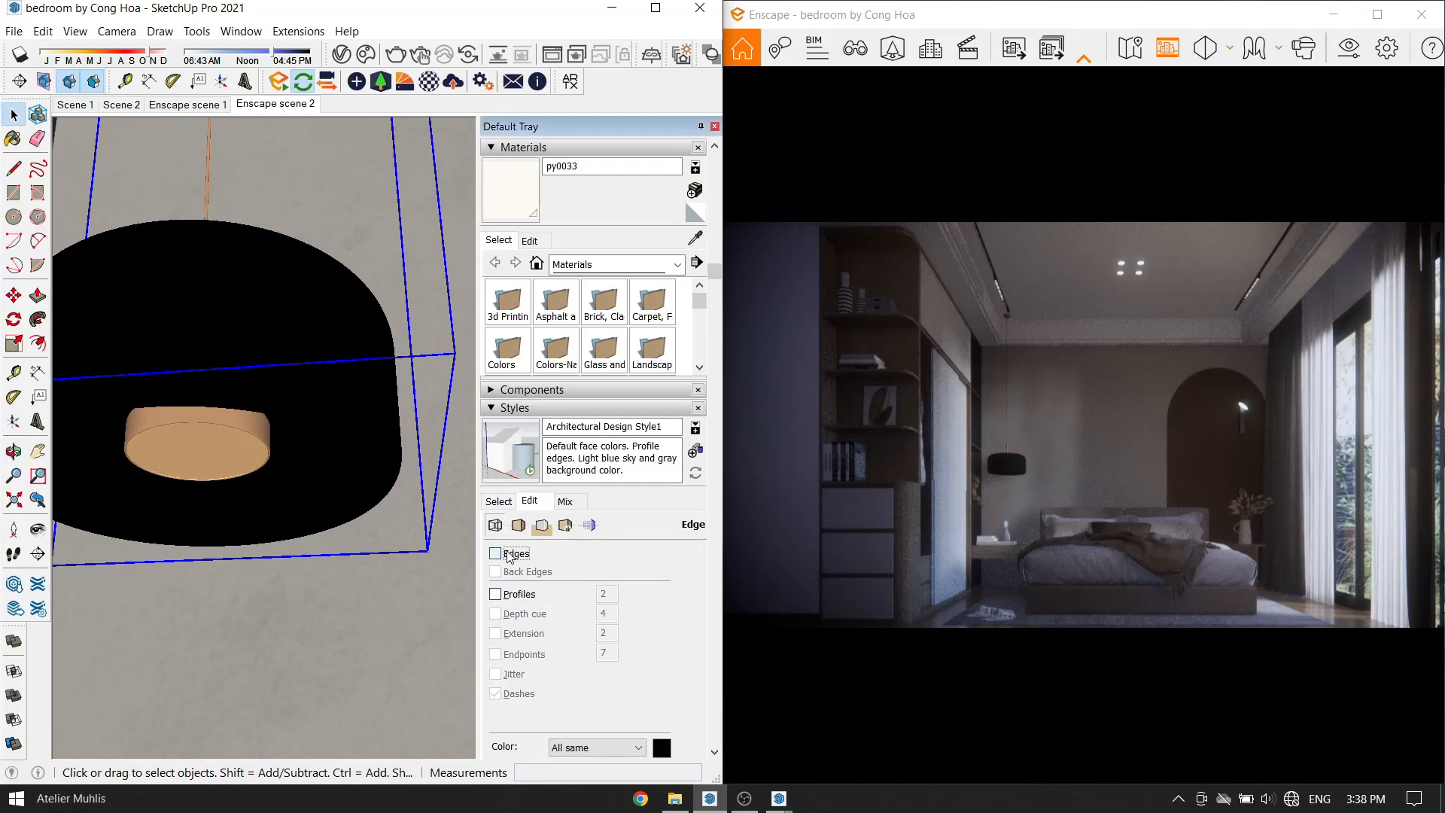
# Try to place an Enscape Disk light on the guide line under the pendant bulb.
pyautogui.click(357, 81)
pyautogui.click(316, 90)
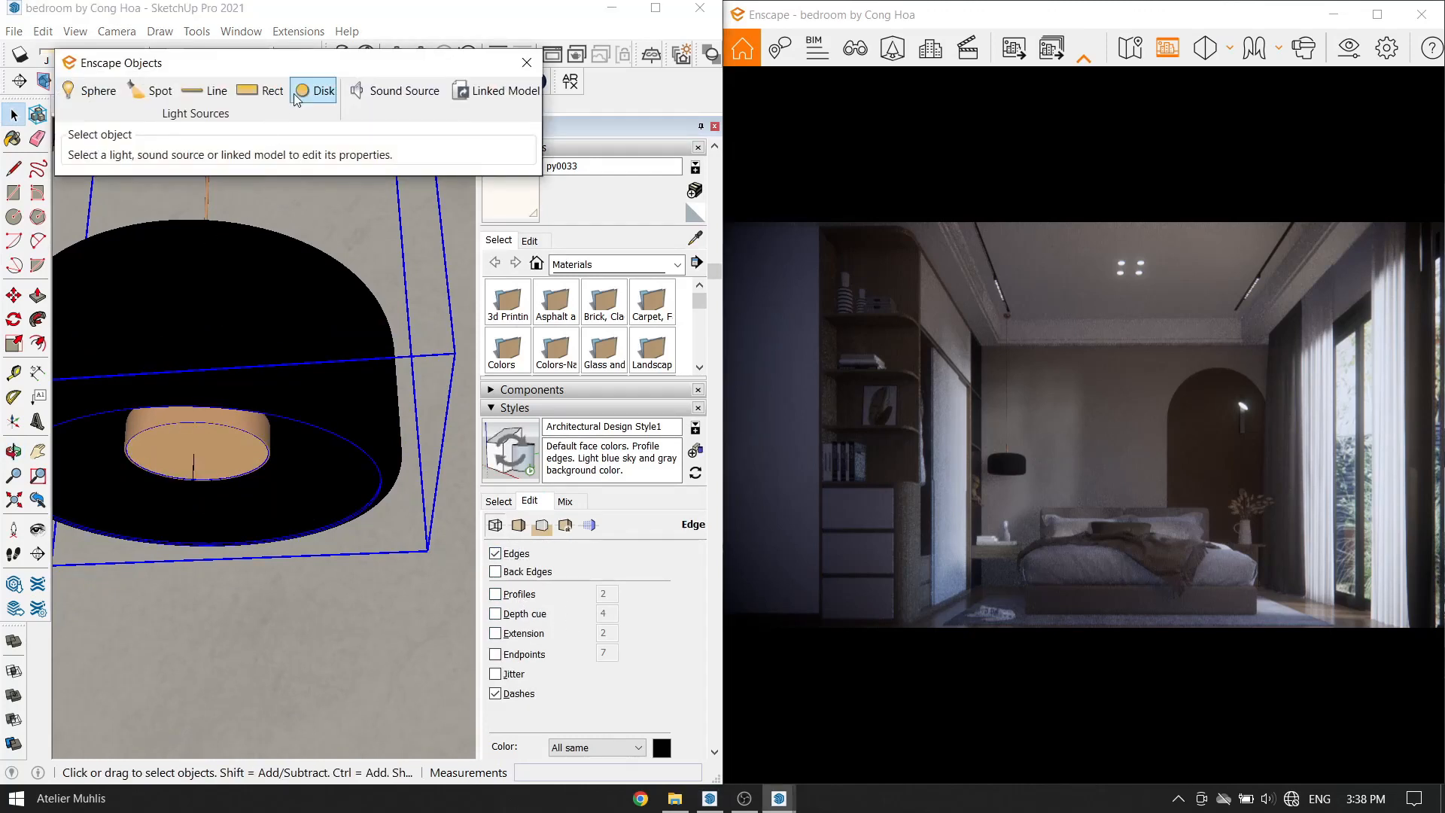
pyautogui.scroll(2, 197, 468)
pyautogui.scroll(3, 194, 468)
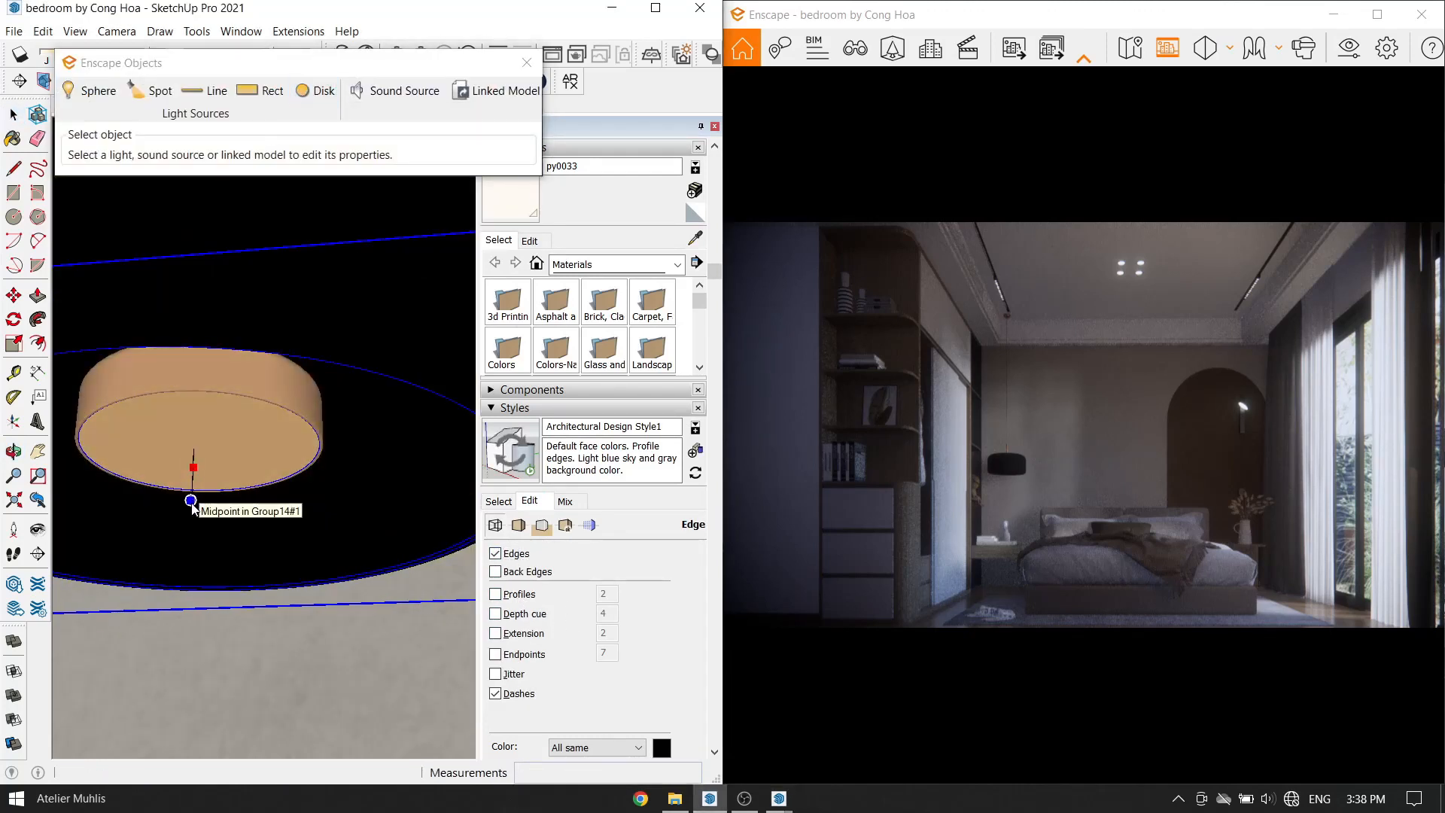
pyautogui.click(191, 516)
pyautogui.scroll(-4, 216, 493)
pyautogui.hotkey('ctrl', 'z')
# Place an Enscape Disk light on the guide line below the pendant shade and set its light source radius to 0.19 m.
pyautogui.moveTo(212, 495); pyautogui.dragTo(329, 331, button='middle')
pyautogui.scroll(3, 215, 556)
pyautogui.click(315, 90)
pyautogui.click(186, 507)
pyautogui.moveTo(222, 185); pyautogui.dragTo(211, 188)
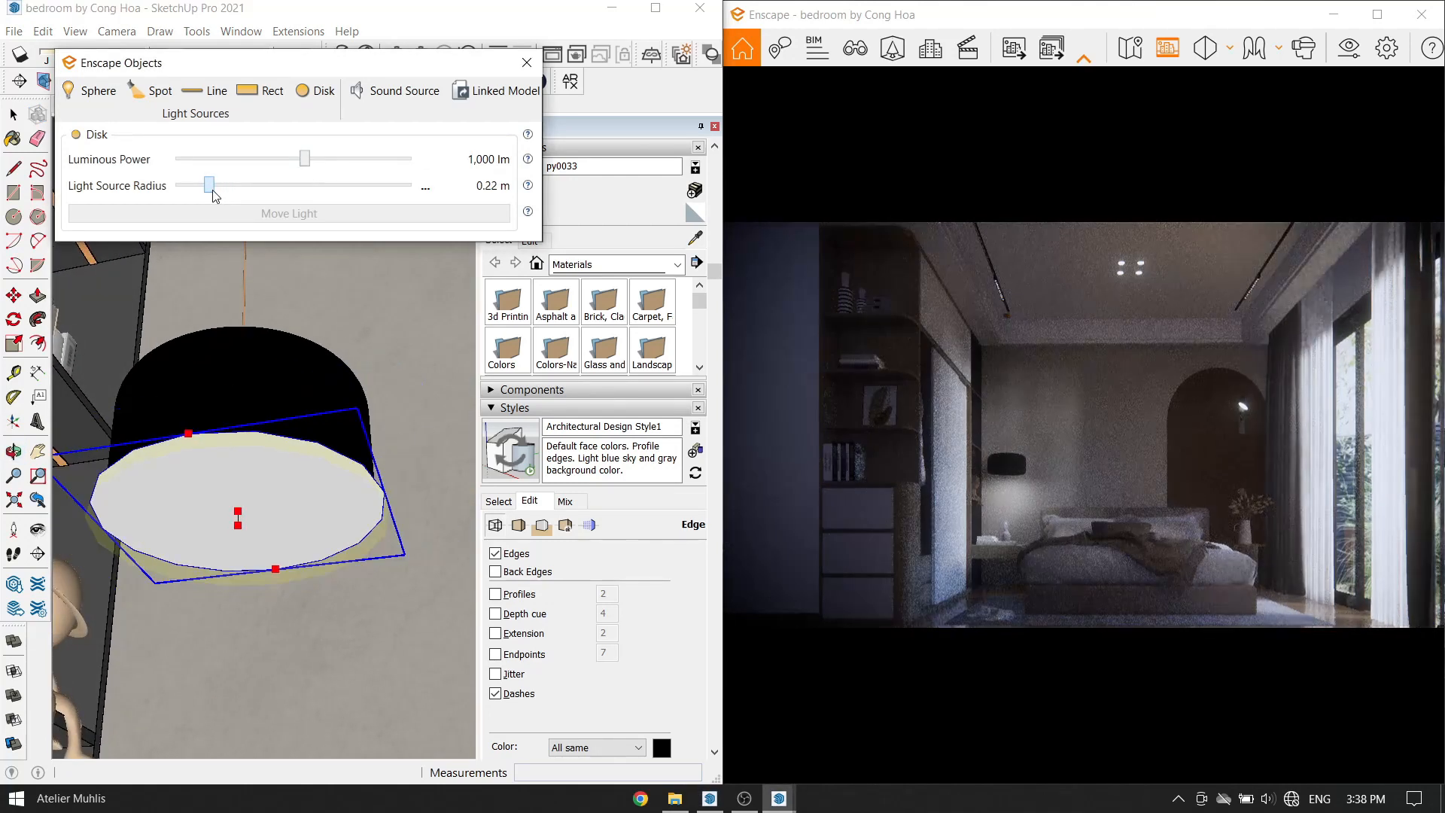
# Move the disk light up to the open underside of the pendant shade.
pyautogui.moveTo(315, 381); pyautogui.dragTo(391, 527, button='middle')
pyautogui.press('m')
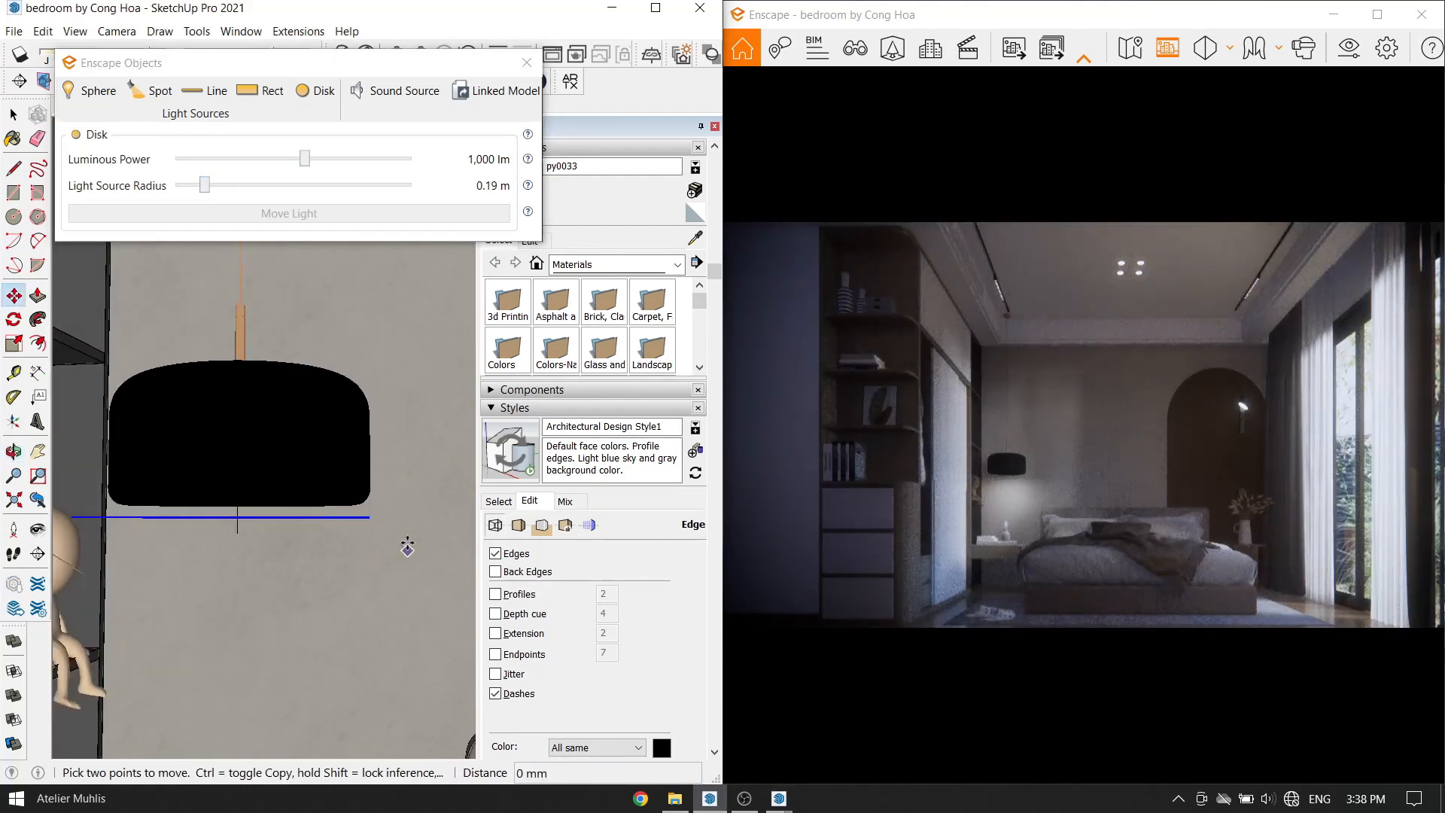
pyautogui.scroll(2, 316, 490)
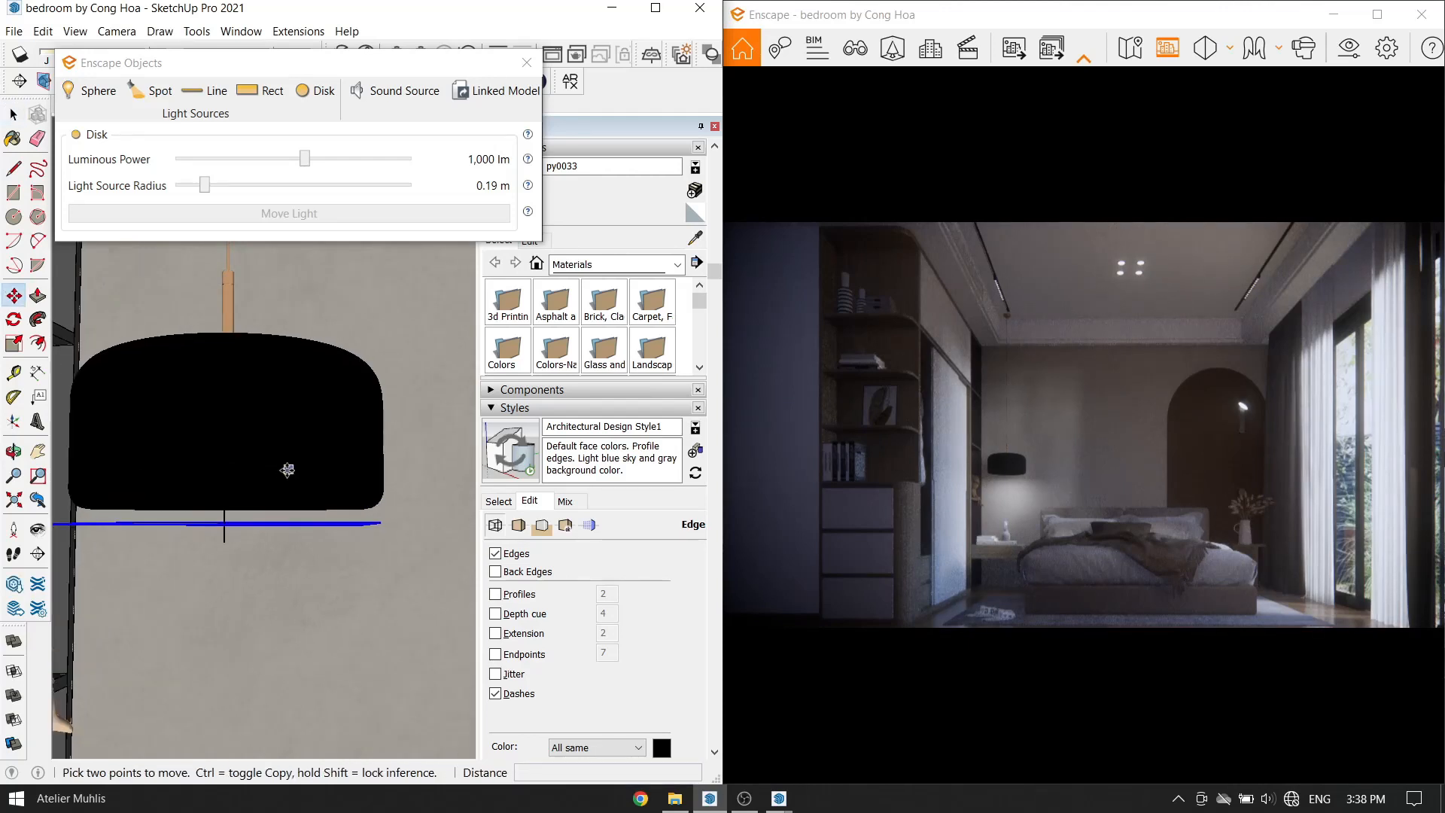
pyautogui.click(286, 473)
pyautogui.moveTo(286, 473); pyautogui.dragTo(325, 398, button='middle')
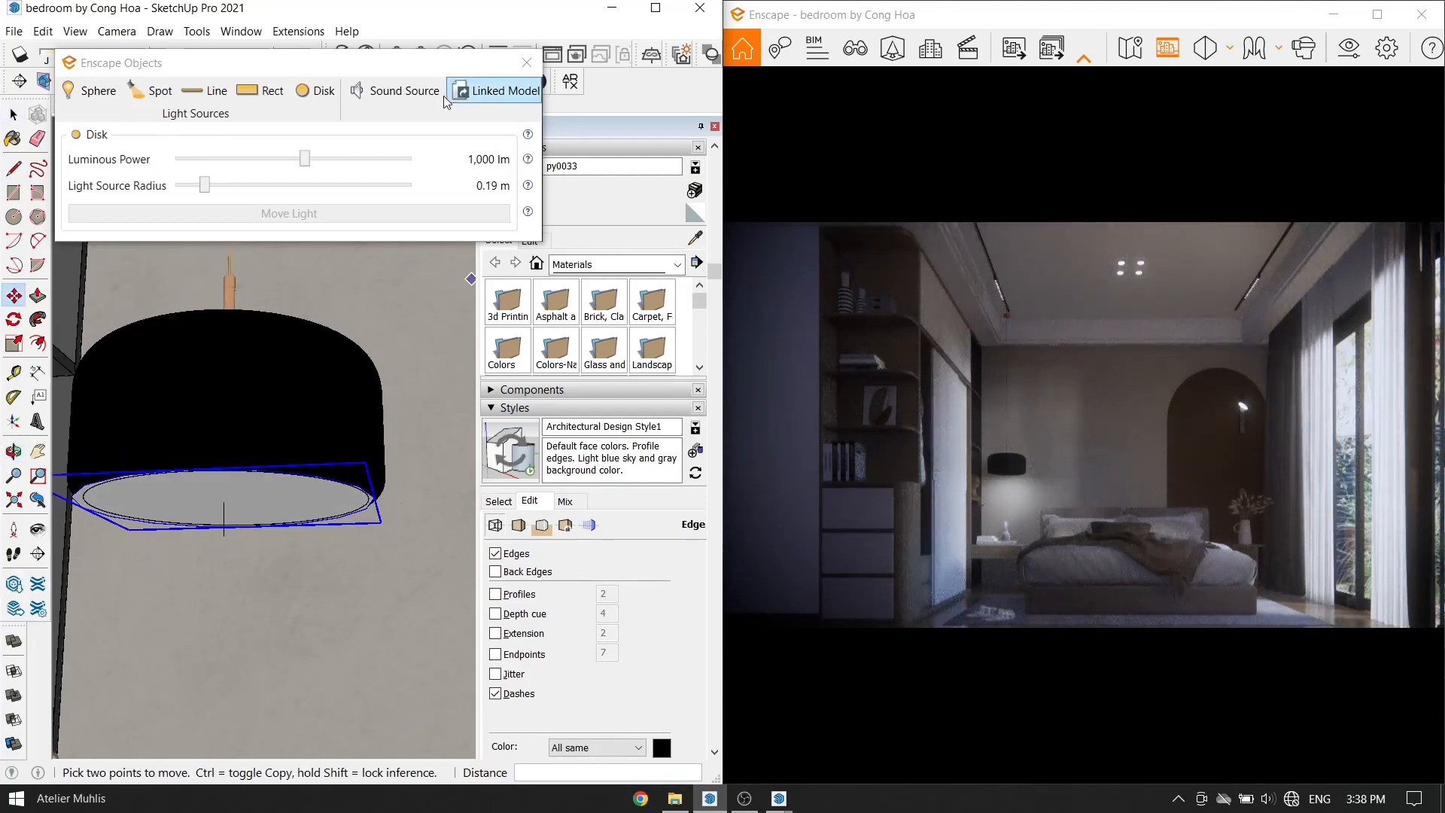
pyautogui.click(526, 62)
# Paint the pendant's disk light with a light orange from the Colors material collection.
pyautogui.click(591, 448)
pyautogui.click(606, 538)
pyautogui.click(315, 501)
pyautogui.moveTo(313, 493)
pyautogui.mouseDown(button='middle')
pyautogui.moveTo(274, 423)
pyautogui.moveTo(338, 511)
pyautogui.mouseUp(button='middle')
pyautogui.press('space')
# Sample the pendant shade's material, vray_dgzxx0066, and reduce its reflection roughness to the minimum.
pyautogui.moveTo(338, 430)
pyautogui.mouseDown(button='middle')
pyautogui.moveTo(369, 316)
pyautogui.moveTo(358, 352)
pyautogui.mouseUp(button='middle')
pyautogui.scroll(-1, 374, 296)
pyautogui.click(429, 81)
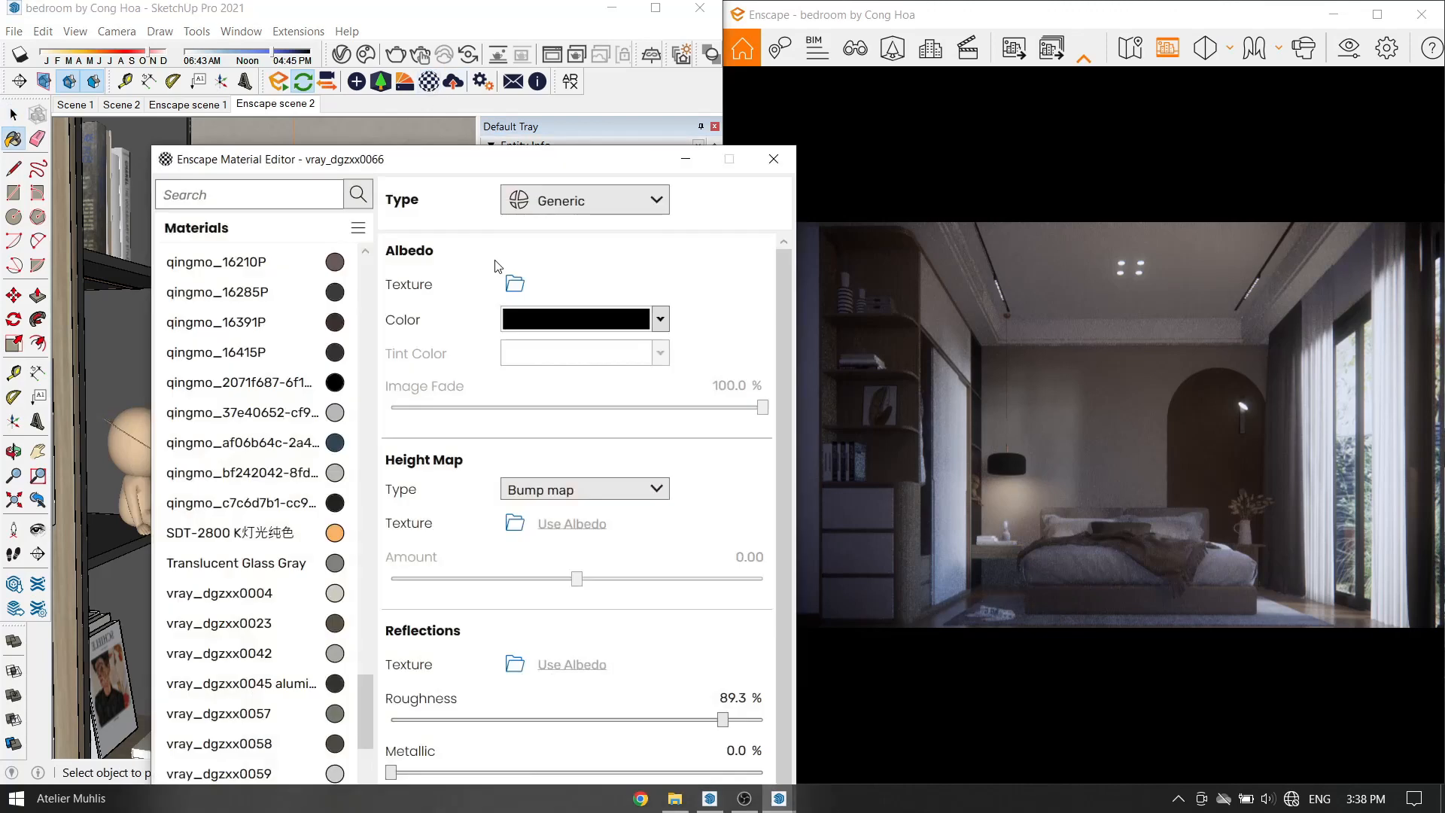
pyautogui.moveTo(724, 721); pyautogui.dragTo(355, 695)
pyautogui.scroll(-1, 639, 629)
pyautogui.click(691, 170)
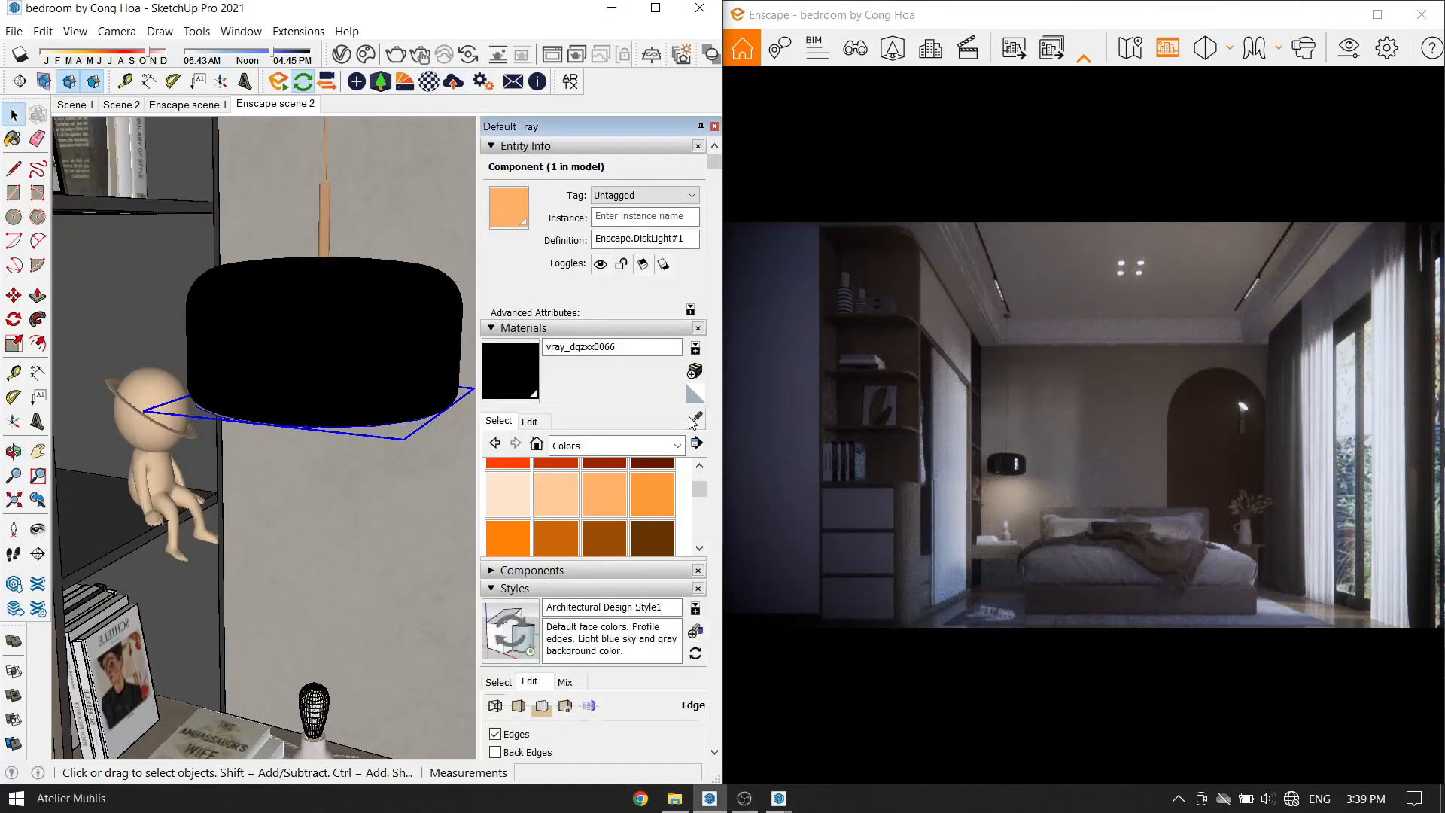
# Sample the Cc0415 copper1 material and reduce its reflection roughness to the minimum.
pyautogui.click(429, 81)
pyautogui.moveTo(731, 674); pyautogui.dragTo(387, 674)
pyautogui.click(685, 158)
pyautogui.press('space')
# Open the wall lamp's group in the arched niche for editing and draw a line about 166 mm long outward from its lens.
pyautogui.scroll(-8, 207, 482)
pyautogui.moveTo(207, 481); pyautogui.dragTo(339, 467, button='middle')
pyautogui.scroll(10, 346, 464)
pyautogui.scroll(-3, 335, 466)
pyautogui.scroll(3, 343, 583)
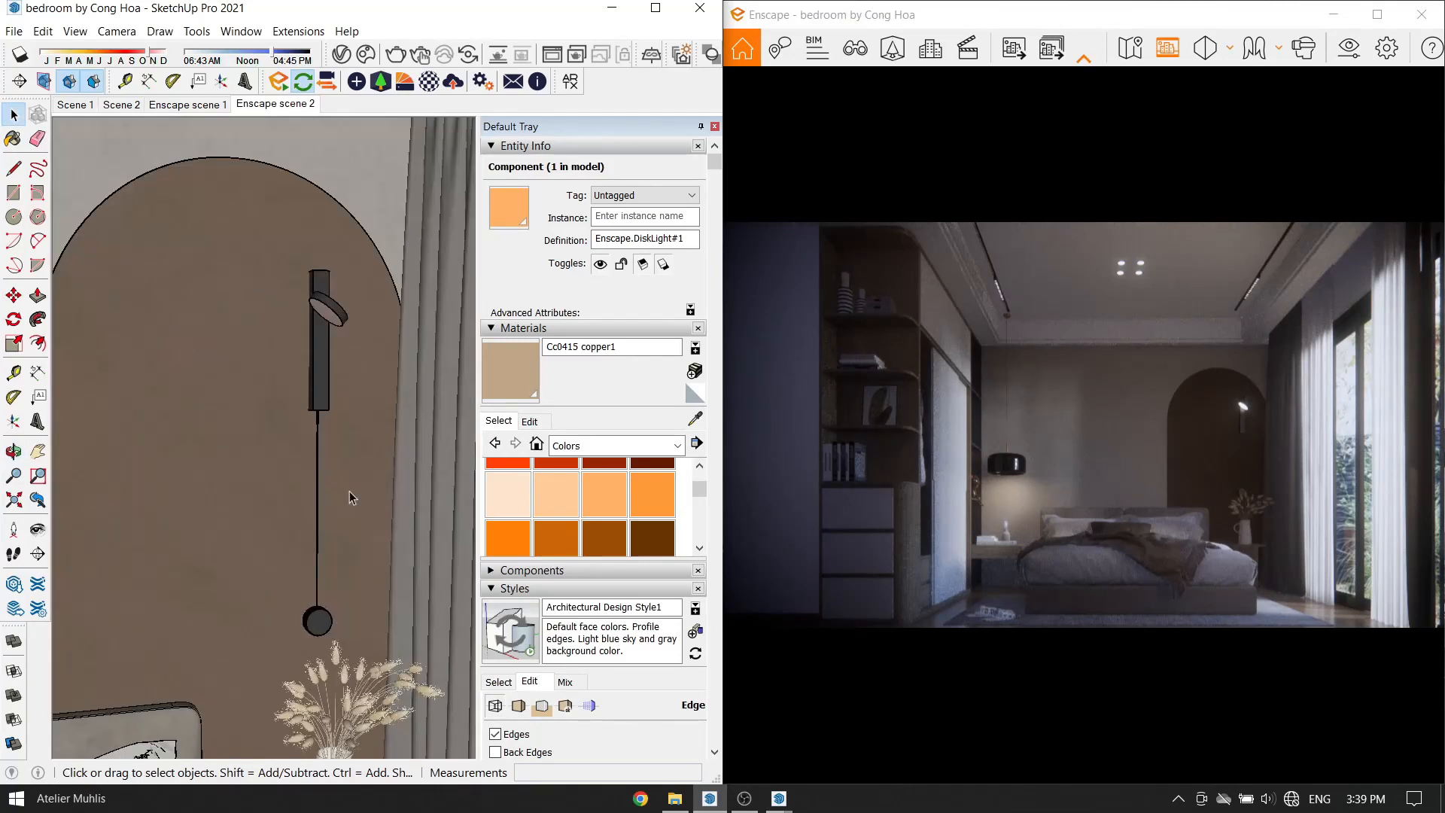
pyautogui.scroll(5, 344, 320)
pyautogui.moveTo(344, 312); pyautogui.dragTo(355, 298, button='middle')
pyautogui.doubleClick(329, 327)
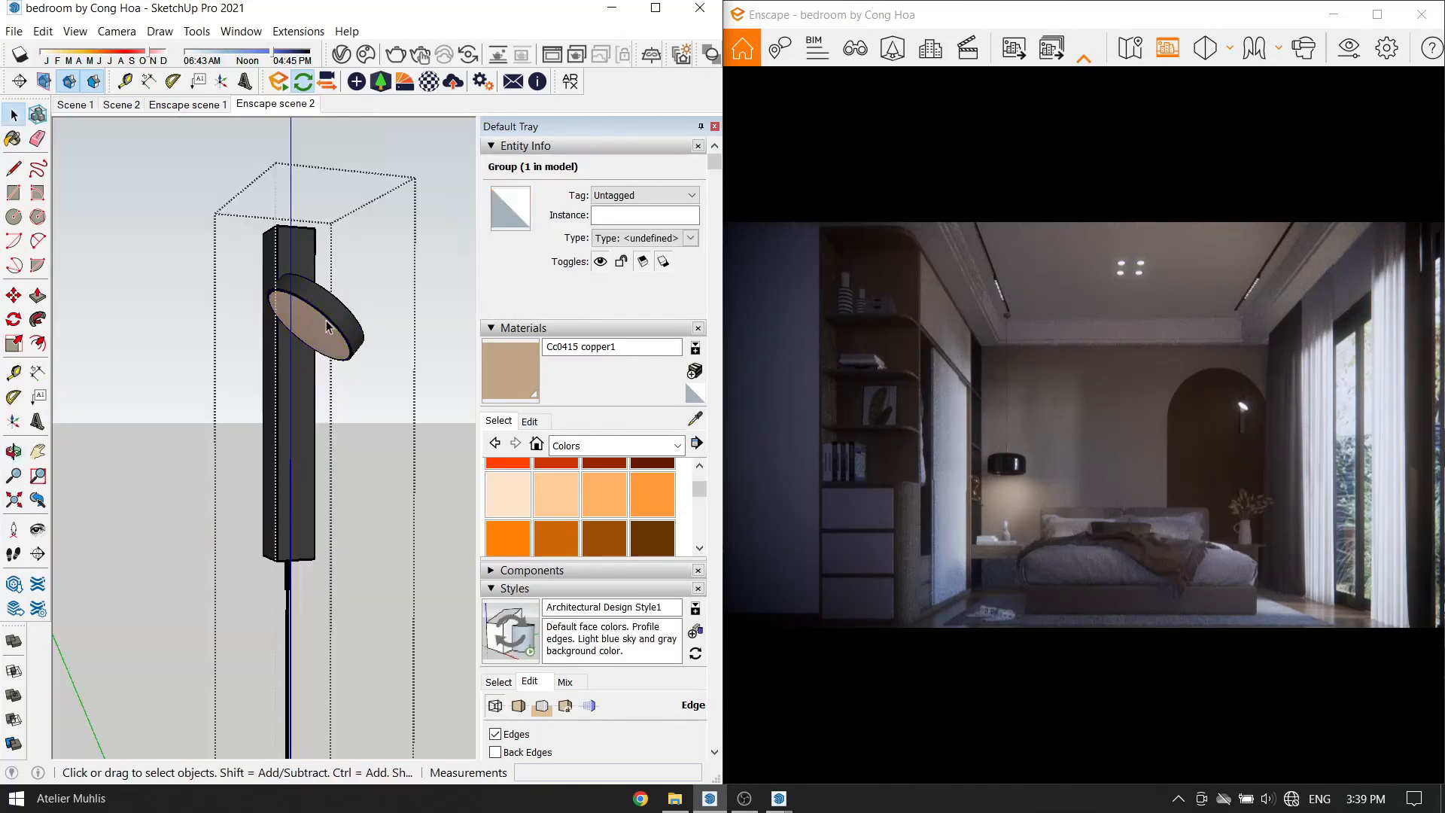
pyautogui.click(218, 436)
pyautogui.press('space')
# Move the guide line so that it starts at the centre of the wall lamp's round lens.
pyautogui.moveTo(301, 391); pyautogui.dragTo(440, 345, button='middle')
pyautogui.scroll(3, 306, 347)
pyautogui.click(302, 347)
pyautogui.moveTo(331, 349); pyautogui.dragTo(474, 331, button='middle')
pyautogui.scroll(1, 334, 312)
pyautogui.press('m')
pyautogui.click(323, 317)
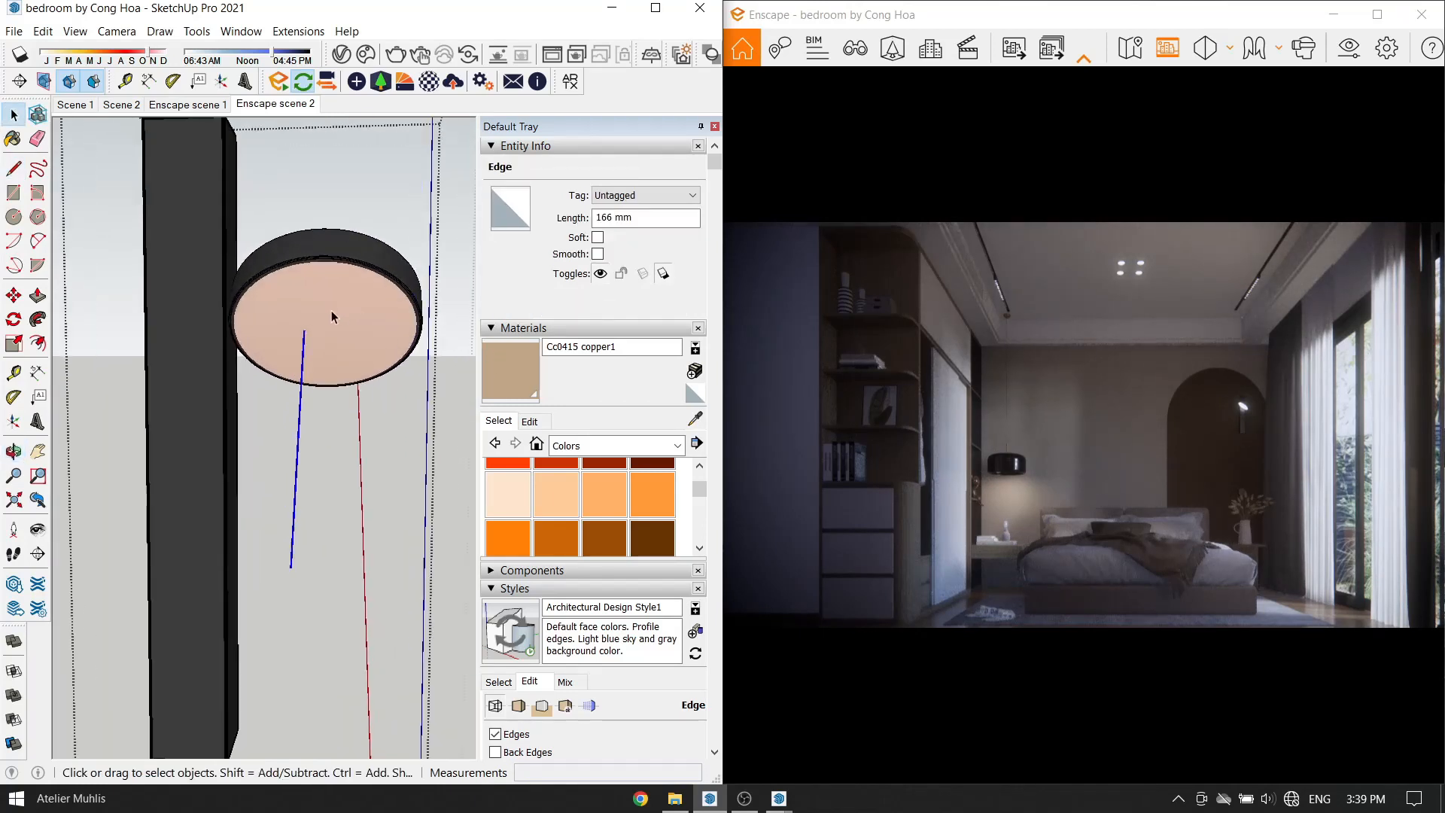
# Add an Enscape rectangular light along the wall lamp's guide line, 0.06 m wide and 0.05 m long.
pyautogui.moveTo(302, 301); pyautogui.dragTo(276, 296, button='middle')
pyautogui.click(429, 82)
pyautogui.click(767, 158)
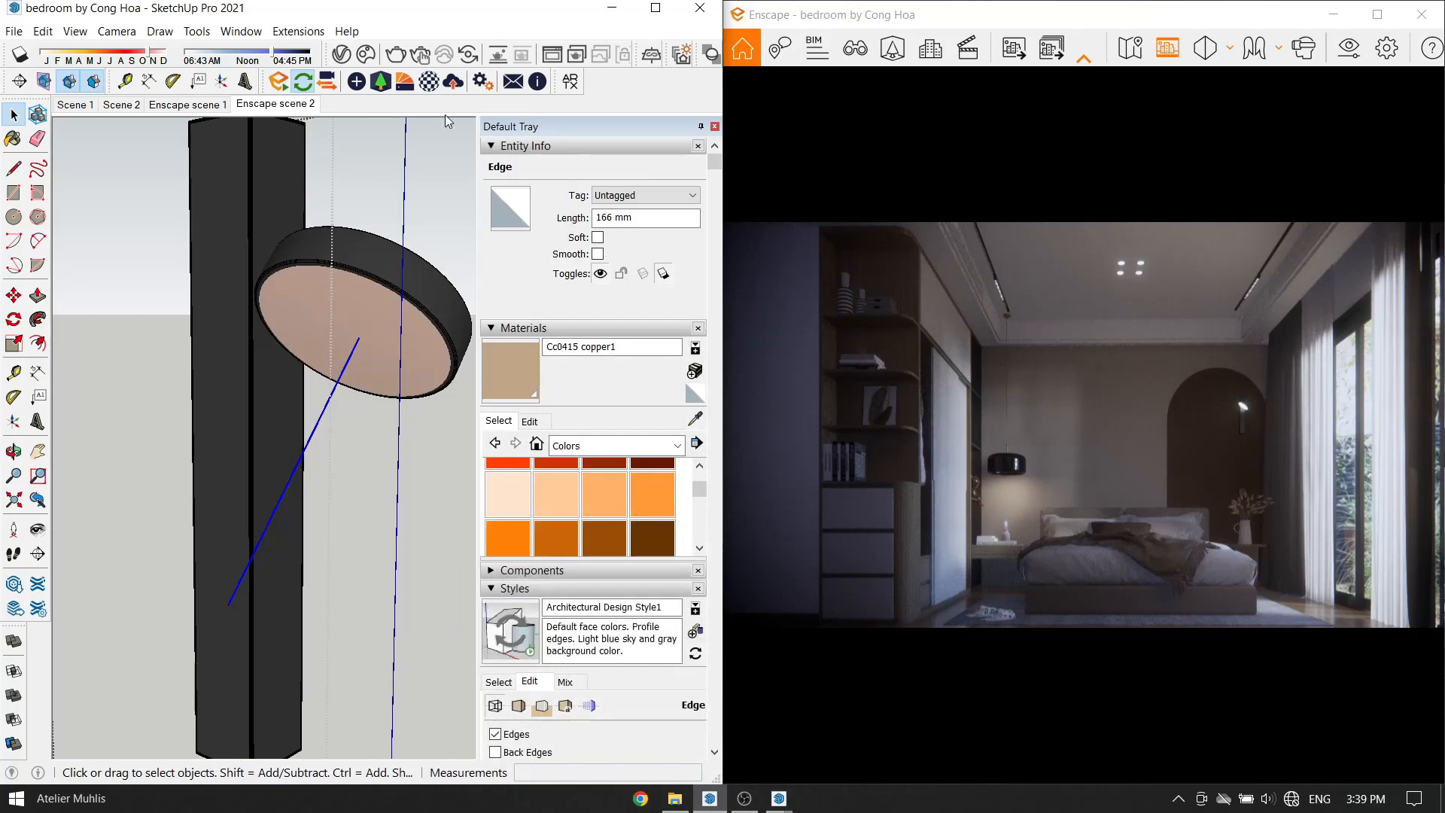
pyautogui.click(357, 81)
pyautogui.click(353, 351)
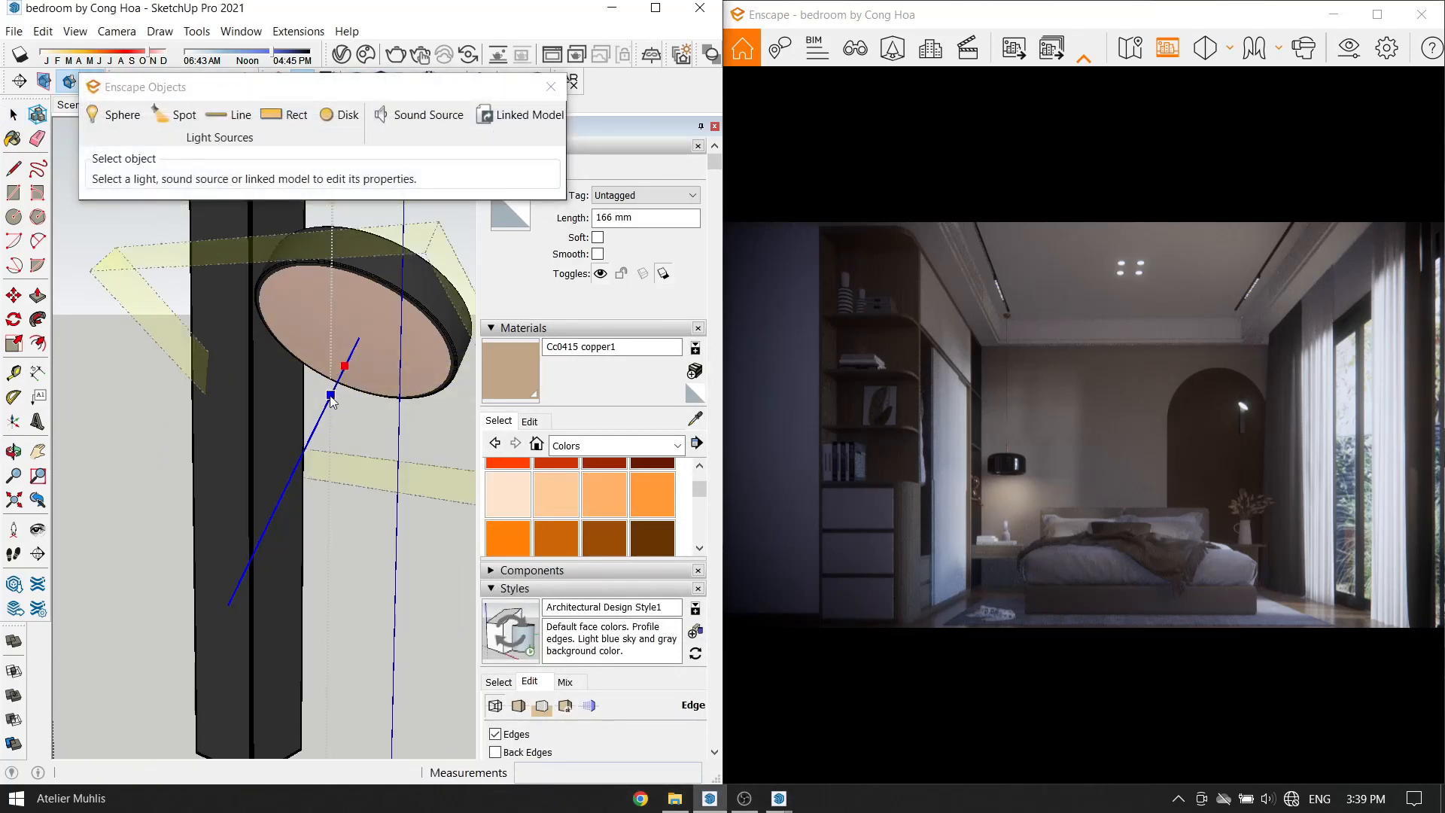
pyautogui.click(318, 415)
pyautogui.moveTo(199, 236)
pyautogui.mouseDown()
pyautogui.moveTo(184, 237)
pyautogui.moveTo(184, 212)
pyautogui.mouseUp()
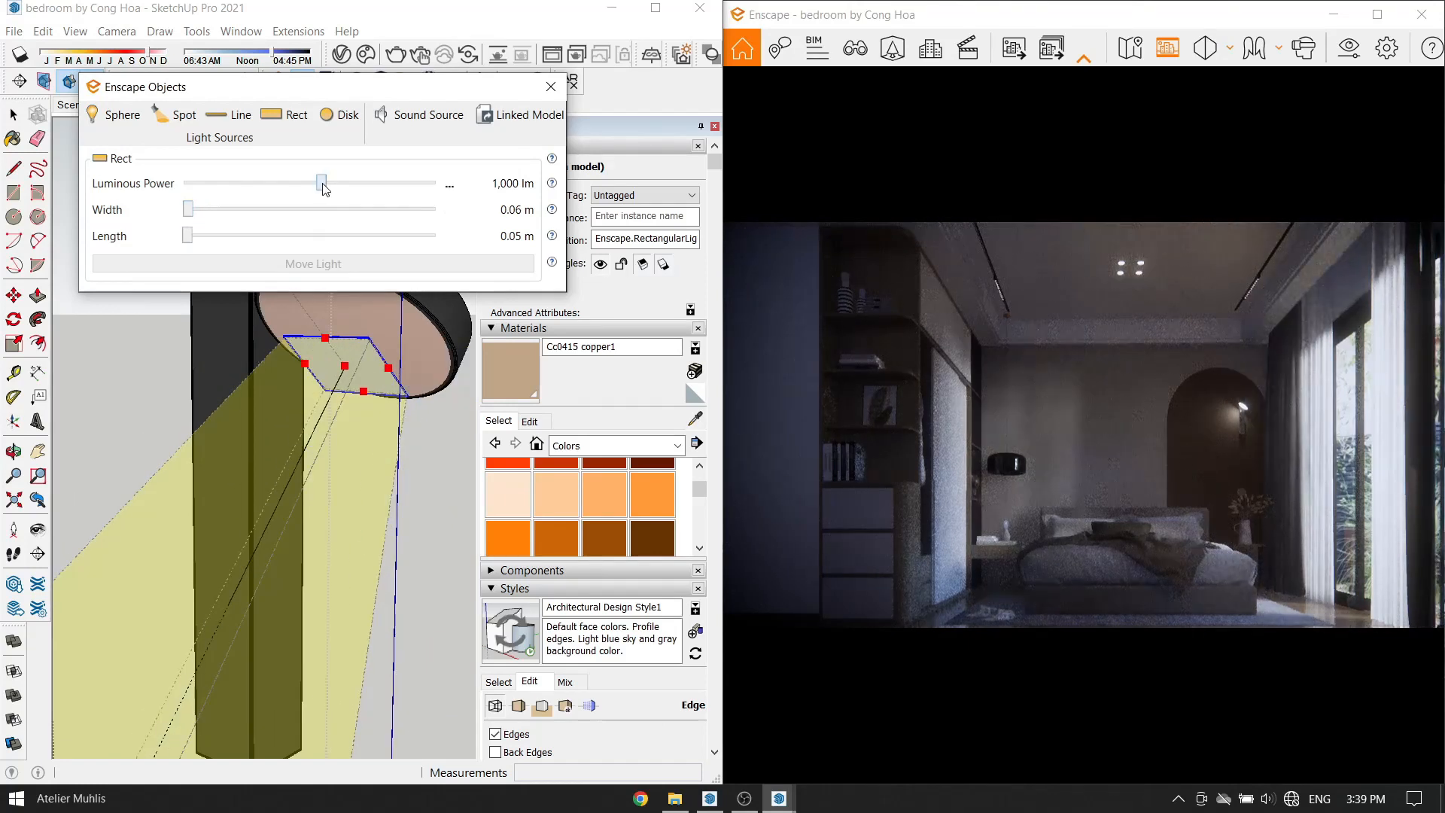
# Set the wall lamp light's luminous power to 2,051 lm and colour it with Color C03.
pyautogui.moveTo(323, 188); pyautogui.dragTo(337, 186)
pyautogui.moveTo(337, 387)
pyautogui.mouseDown(button='middle')
pyautogui.moveTo(200, 409)
pyautogui.moveTo(444, 392)
pyautogui.mouseUp(button='middle')
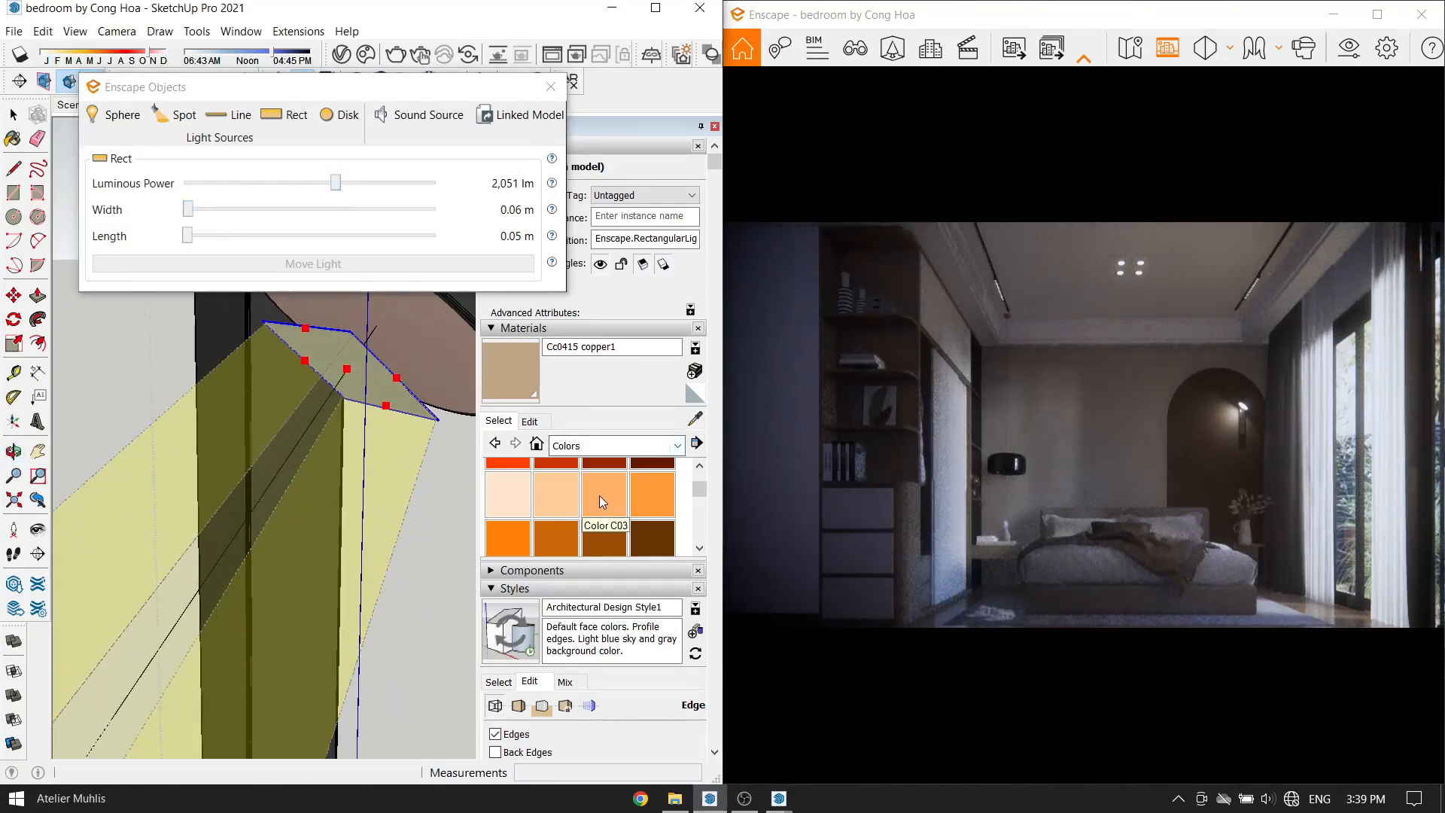
pyautogui.click(602, 500)
# Move the rectangular light about 14 mm so it sits close to the wall lamp's round lens.
pyautogui.press('m')
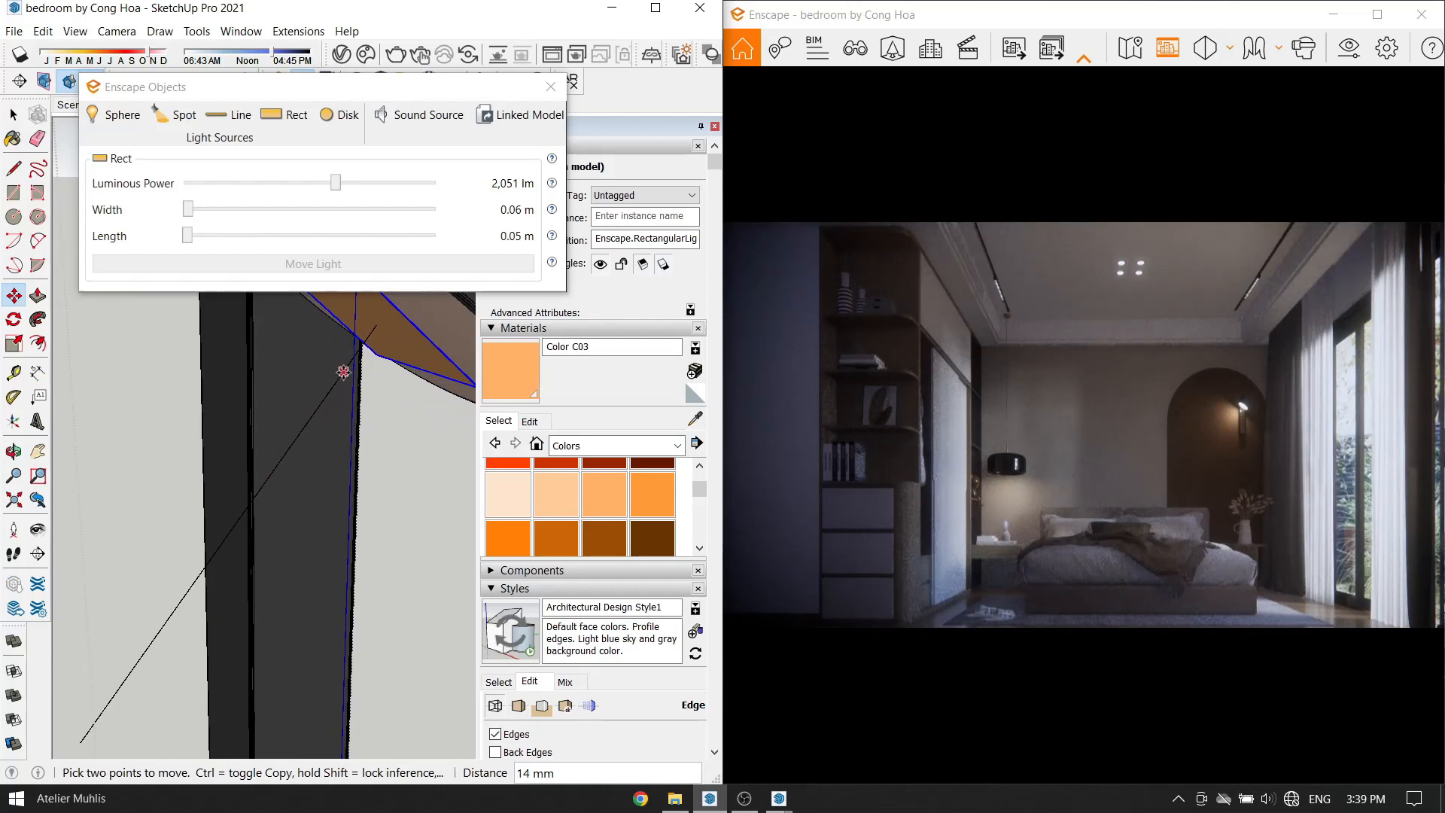
pyautogui.click(344, 371)
pyautogui.moveTo(344, 371)
pyautogui.mouseDown(button='middle')
pyautogui.moveTo(405, 342)
pyautogui.moveTo(336, 420)
pyautogui.moveTo(344, 362)
pyautogui.mouseUp(button='middle')
# Reduce the wall lamp light's width and length further, increase its luminous power, and leave the light selection.
pyautogui.moveTo(188, 209); pyautogui.dragTo(179, 236)
pyautogui.moveTo(298, 381)
pyautogui.mouseDown(button='middle')
pyautogui.moveTo(367, 373)
pyautogui.moveTo(322, 371)
pyautogui.moveTo(324, 354)
pyautogui.mouseUp(button='middle')
pyautogui.moveTo(330, 182); pyautogui.dragTo(343, 183)
pyautogui.press('space')
pyautogui.scroll(-2, 413, 543)
pyautogui.click(417, 544)
pyautogui.scroll(4, 416, 543)
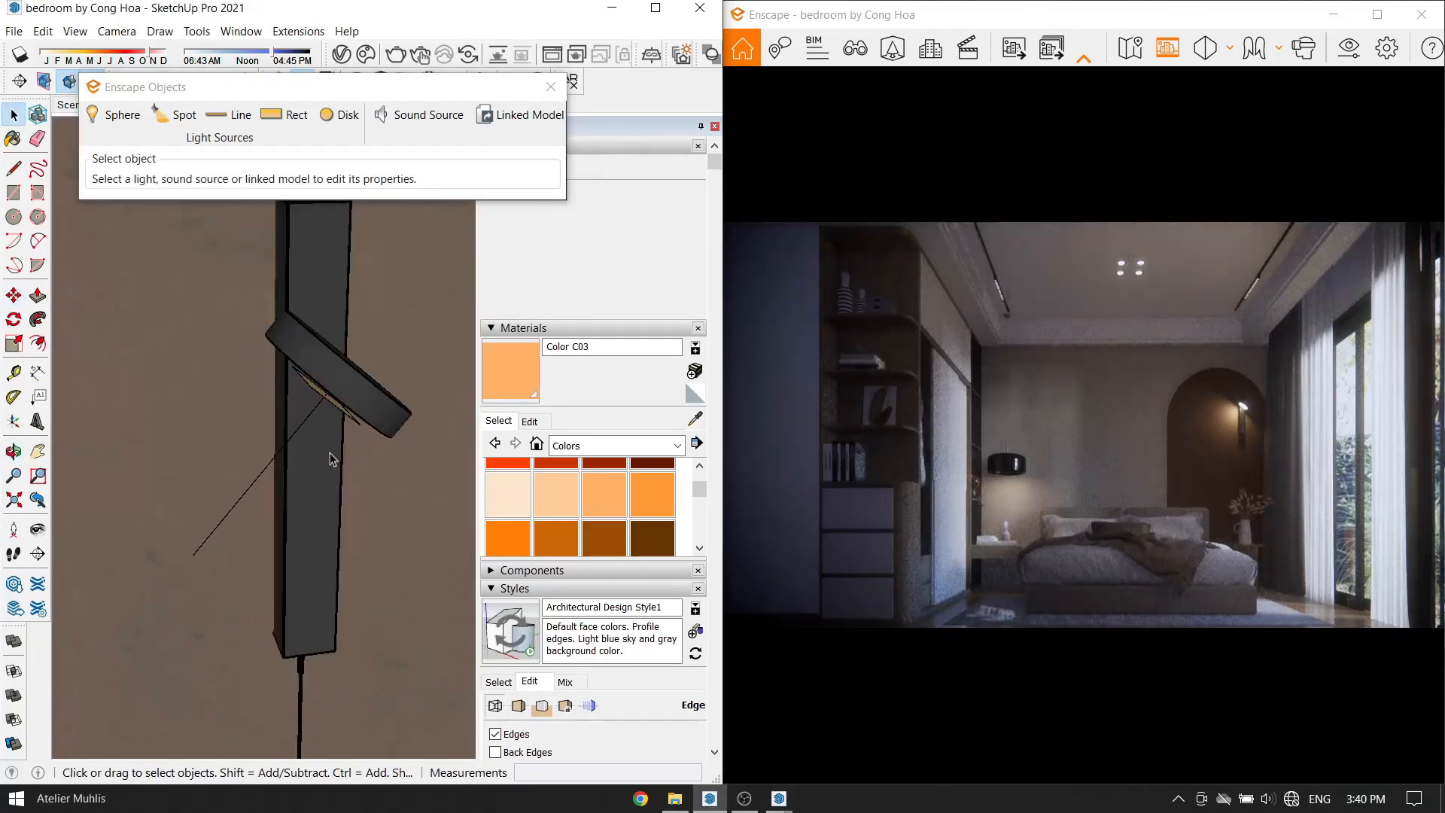
# Close the Enscape Objects dialog and adjust the reflection settings of the wall lamp's vray_dgzxx0045 aluminum material.
pyautogui.click(541, 89)
pyautogui.click(430, 82)
pyautogui.scroll(-2, 631, 669)
pyautogui.moveTo(591, 698); pyautogui.dragTo(693, 698)
pyautogui.click(685, 160)
pyautogui.scroll(-3, 260, 523)
pyautogui.press('space')
# Open the round ceiling downlight's group for editing and draw a vertical guide line downward from its centre.
pyautogui.moveTo(279, 508)
pyautogui.mouseDown(button='middle')
pyautogui.moveTo(372, 431)
pyautogui.moveTo(323, 332)
pyautogui.moveTo(284, 395)
pyautogui.moveTo(264, 273)
pyautogui.moveTo(301, 235)
pyautogui.mouseUp(button='middle')
pyautogui.scroll(-8, 328, 336)
pyautogui.scroll(3, 262, 269)
pyautogui.scroll(6, 298, 218)
pyautogui.doubleClick(301, 208)
pyautogui.doubleClick(305, 206)
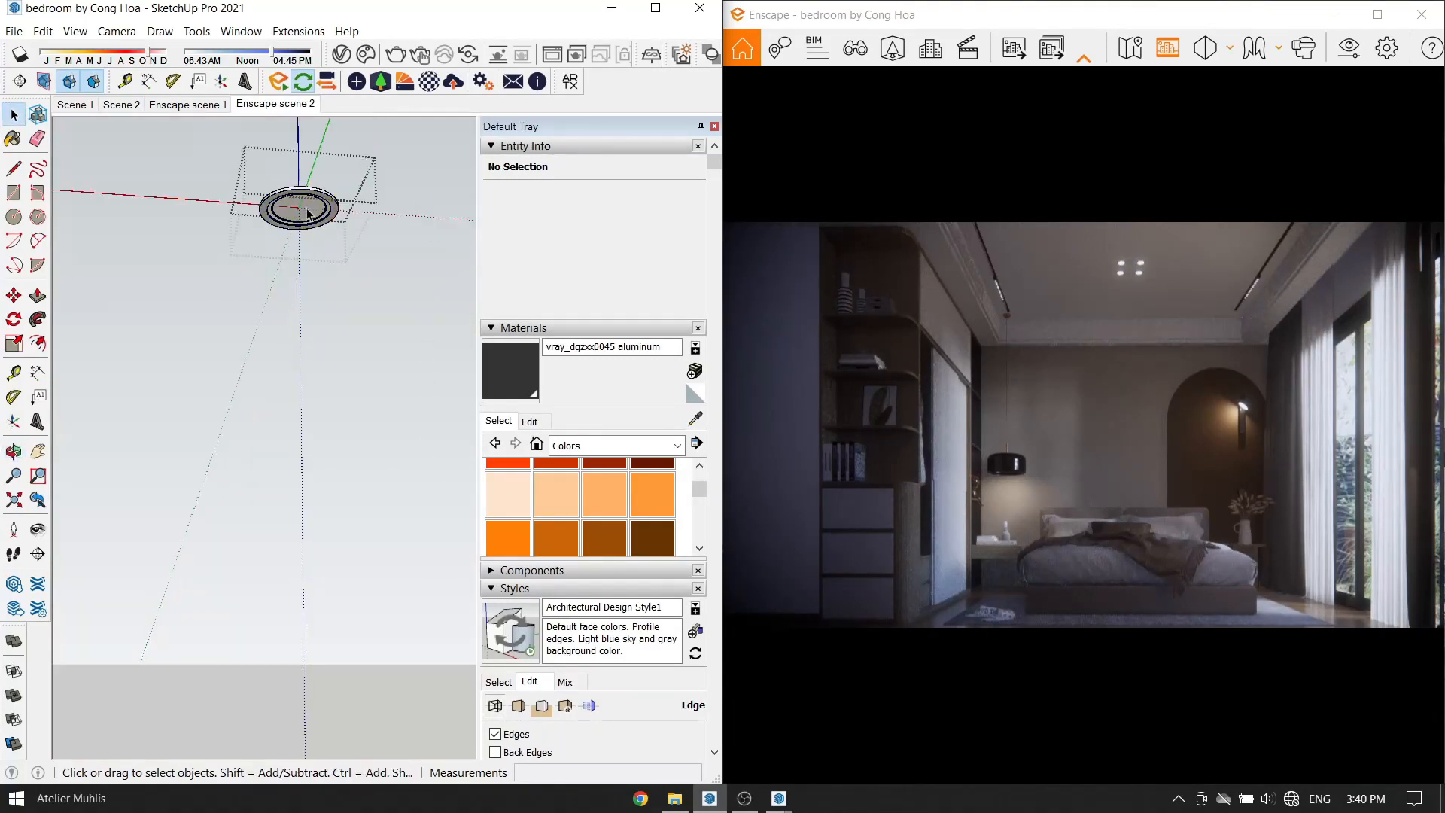
pyautogui.scroll(3, 305, 206)
pyautogui.press('l')
pyautogui.press('space')
# Add an Enscape spotlight aimed straight down along the guide line beneath the ceiling downlight.
pyautogui.moveTo(365, 213)
pyautogui.mouseDown(button='middle')
pyautogui.moveTo(371, 231)
pyautogui.moveTo(321, 218)
pyautogui.moveTo(308, 395)
pyautogui.moveTo(304, 279)
pyautogui.mouseUp(button='middle')
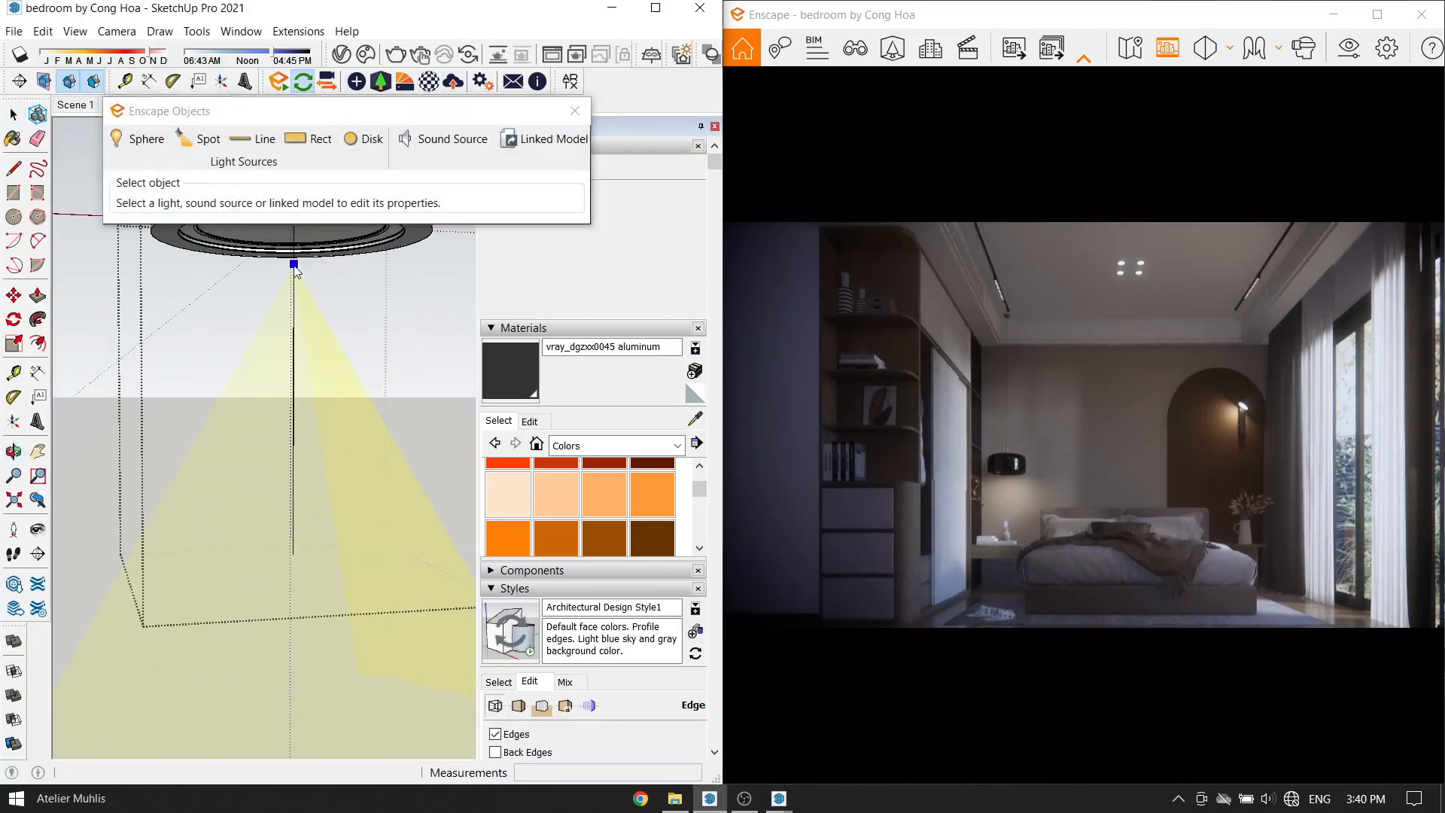
pyautogui.click(292, 302)
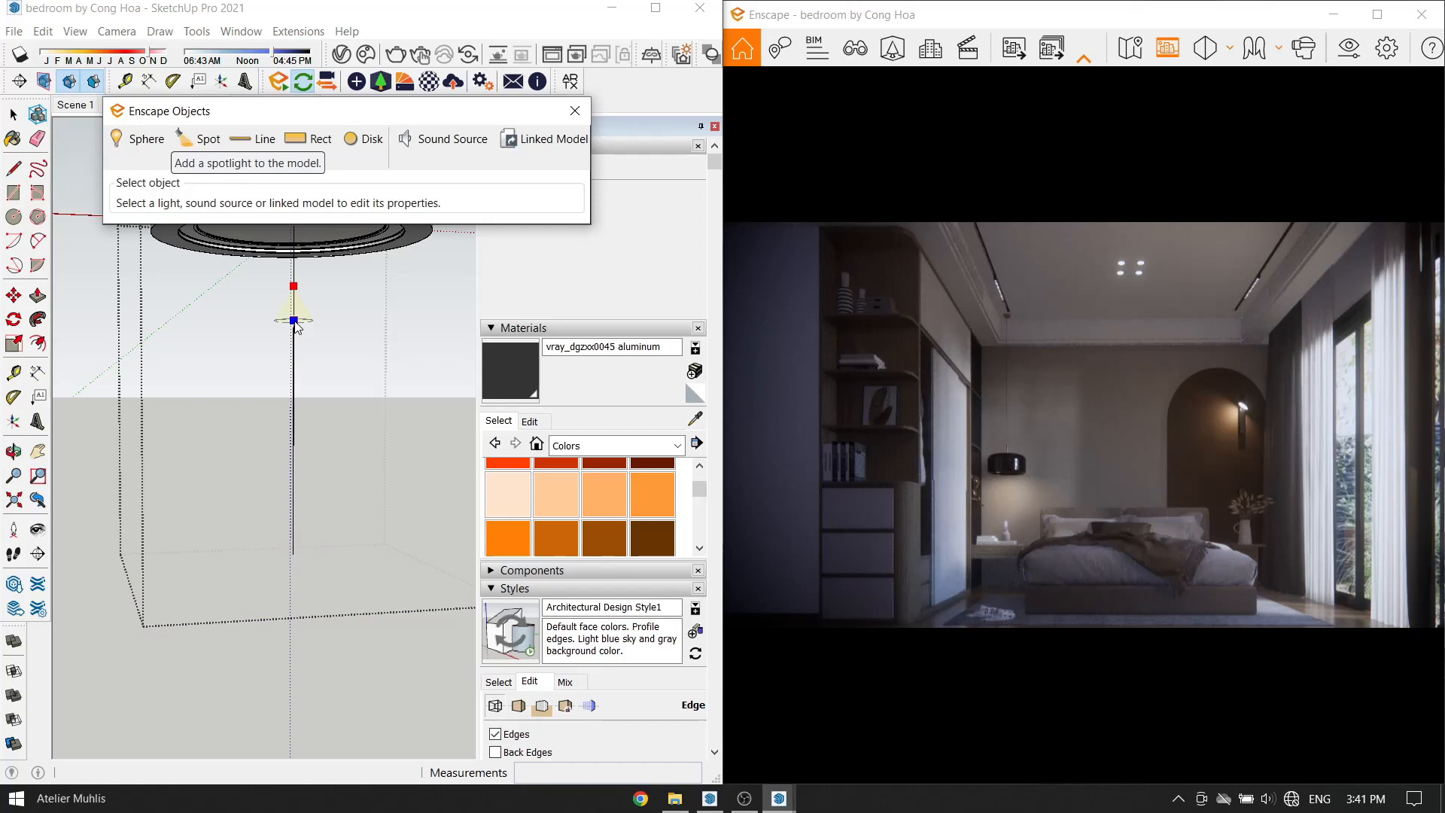
pyautogui.click(293, 348)
pyautogui.click(294, 354)
pyautogui.moveTo(292, 408); pyautogui.dragTo(270, 432, button='middle')
pyautogui.scroll(-5, 271, 432)
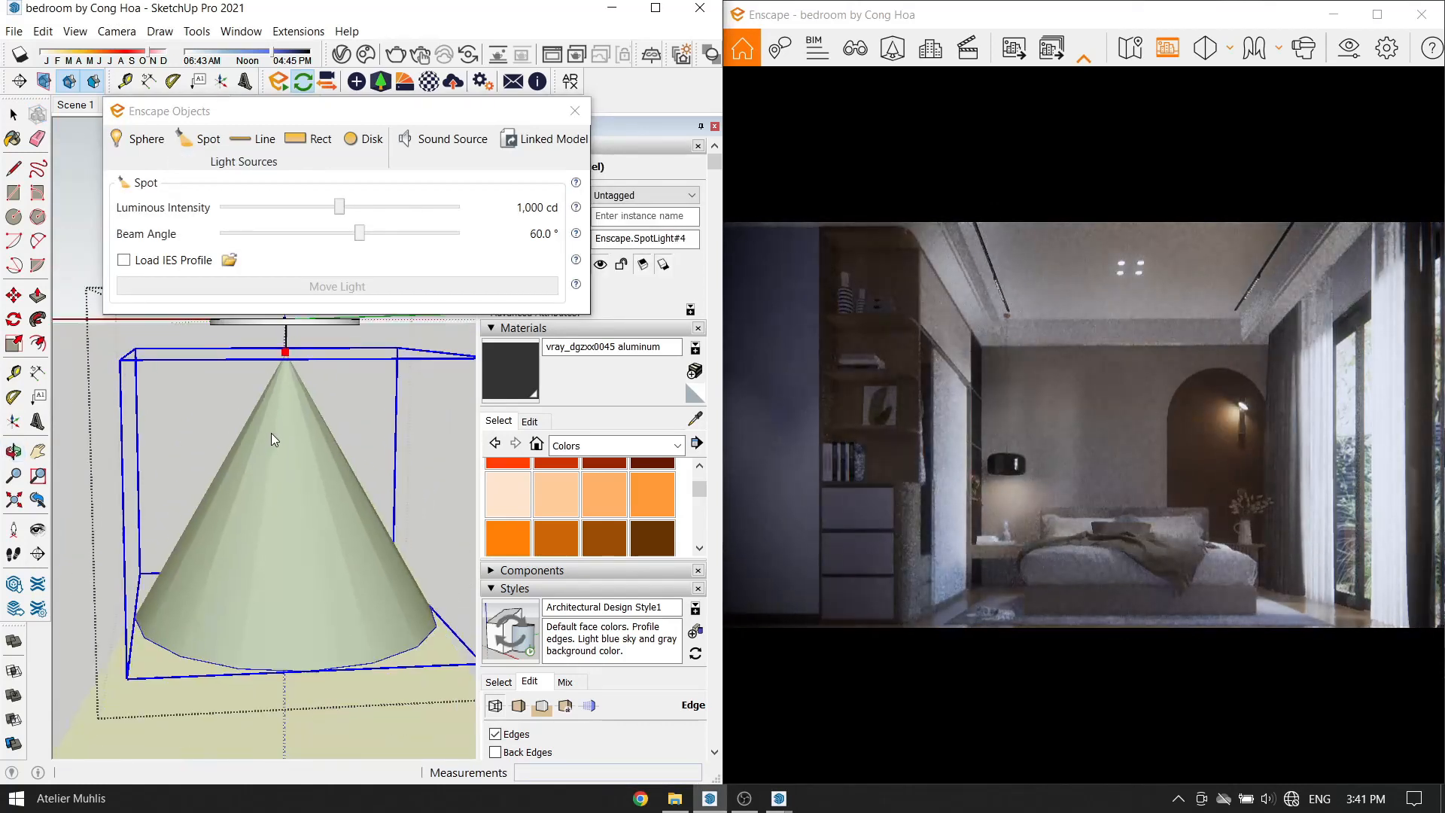
# Set the downlight's spotlight to 1,613 cd with a 52.8° beam angle and paint it with Color C03.
pyautogui.moveTo(359, 233)
pyautogui.mouseDown()
pyautogui.moveTo(330, 234)
pyautogui.moveTo(329, 213)
pyautogui.moveTo(344, 210)
pyautogui.mouseUp()
pyautogui.scroll(1, 293, 376)
pyautogui.moveTo(301, 391)
pyautogui.mouseDown(button='middle')
pyautogui.moveTo(391, 436)
pyautogui.moveTo(607, 497)
pyautogui.mouseUp(button='middle')
pyautogui.click(610, 503)
pyautogui.click(336, 502)
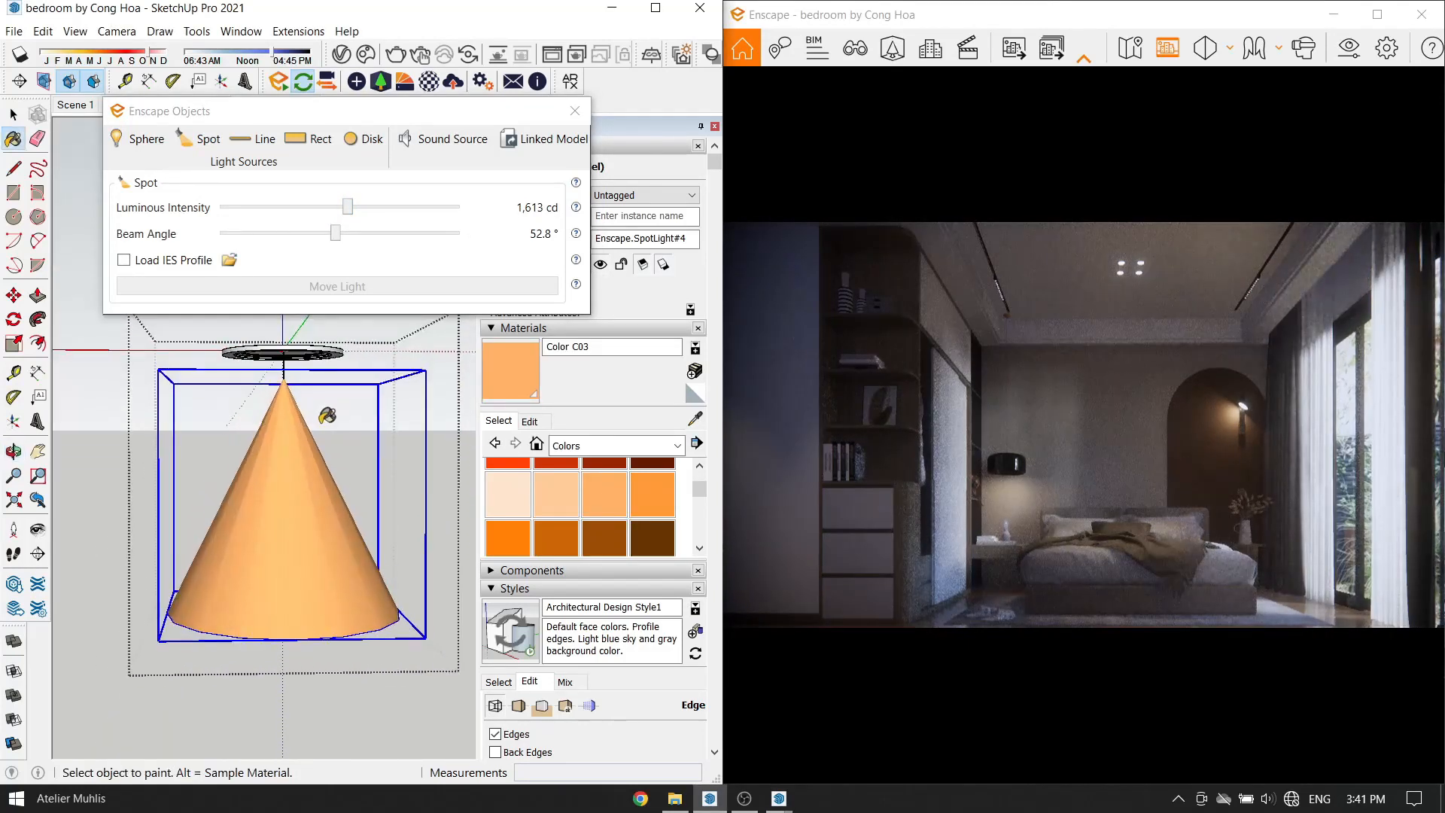
# Load the IES profile 21.ies from the Best IES 3 folder of the IES Collection into the downlight's spotlight.
pyautogui.click(229, 260)
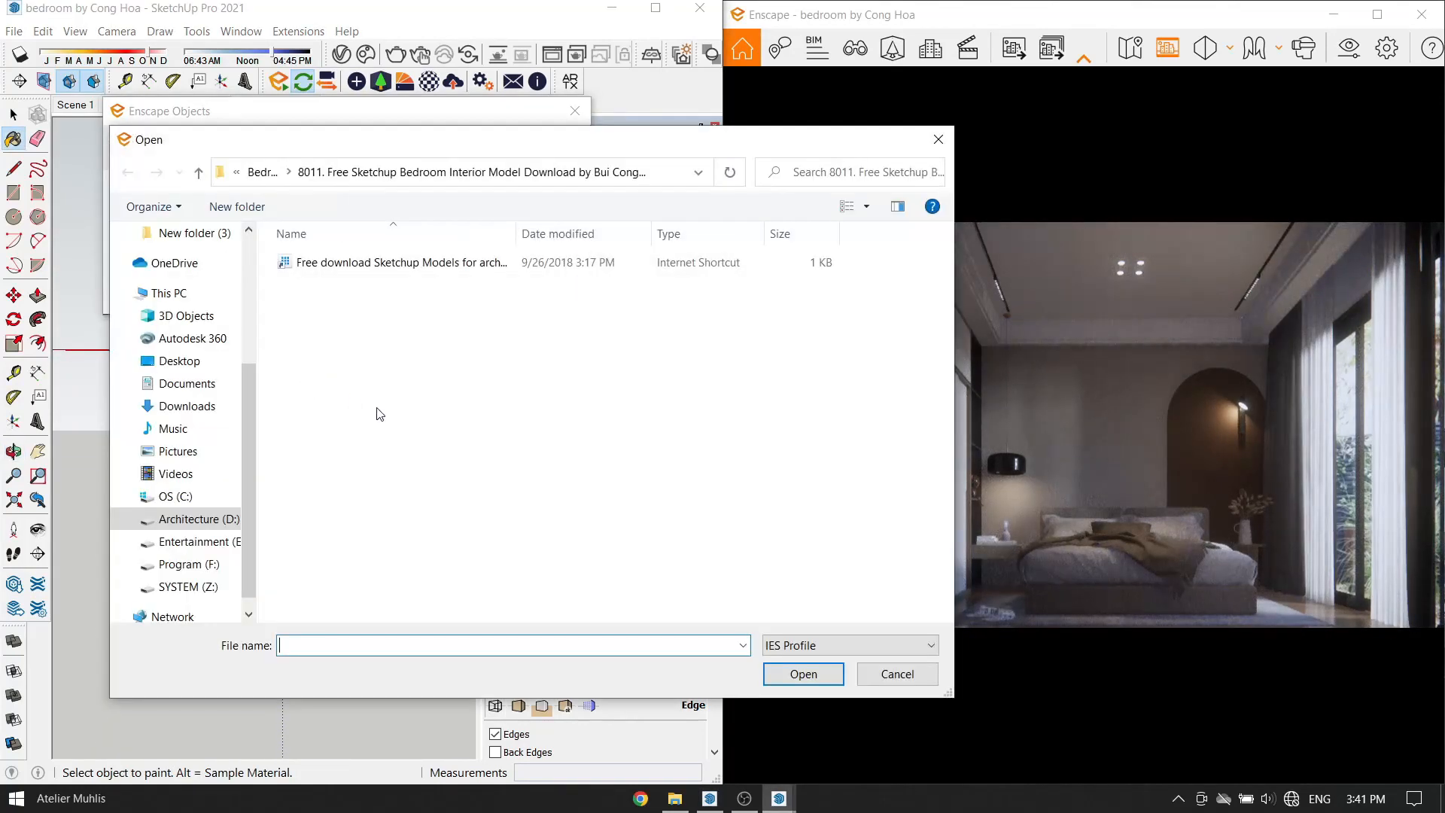
pyautogui.click(205, 519)
pyautogui.doubleClick(434, 283)
pyautogui.doubleClick(653, 425)
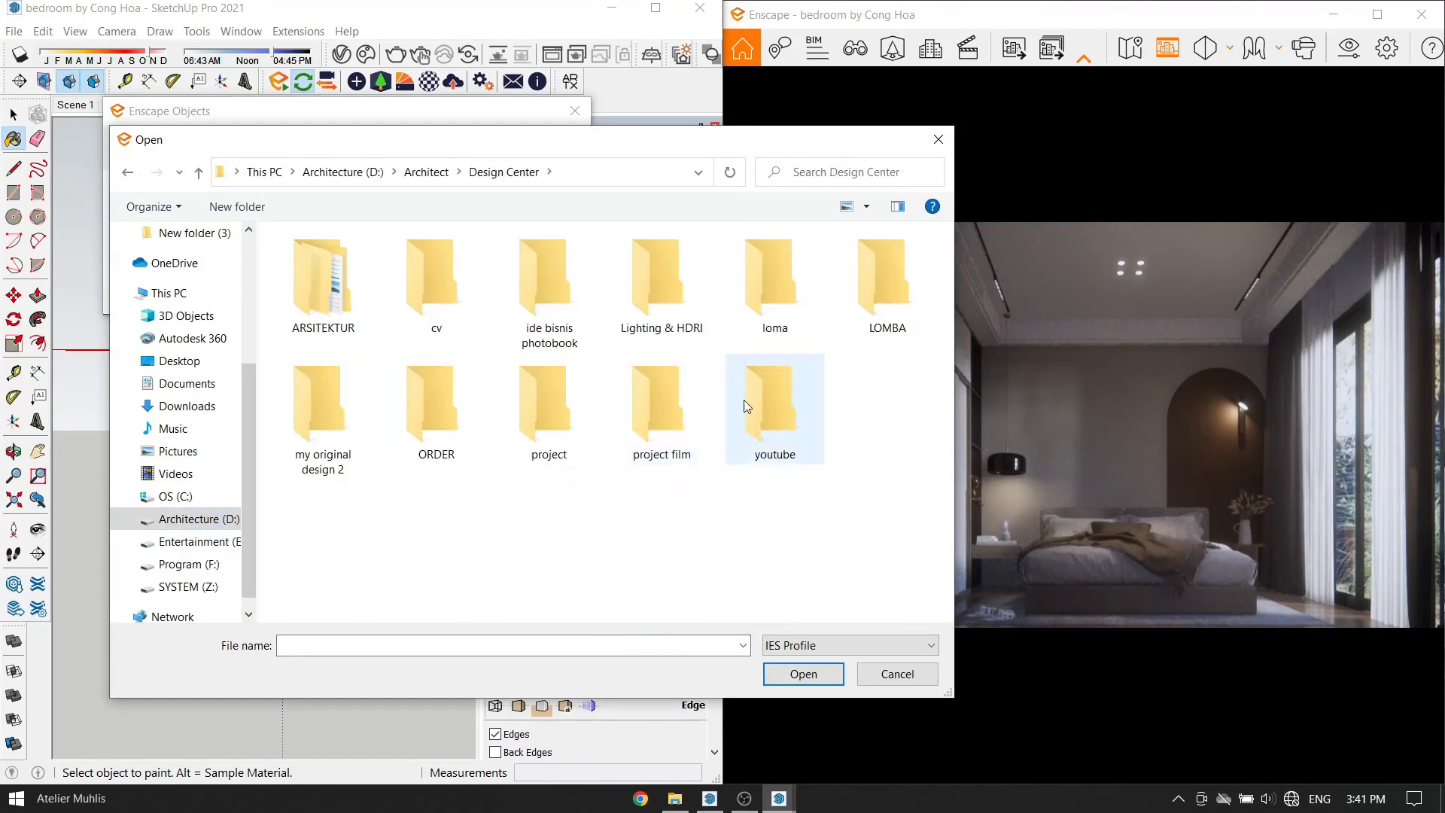
pyautogui.doubleClick(675, 283)
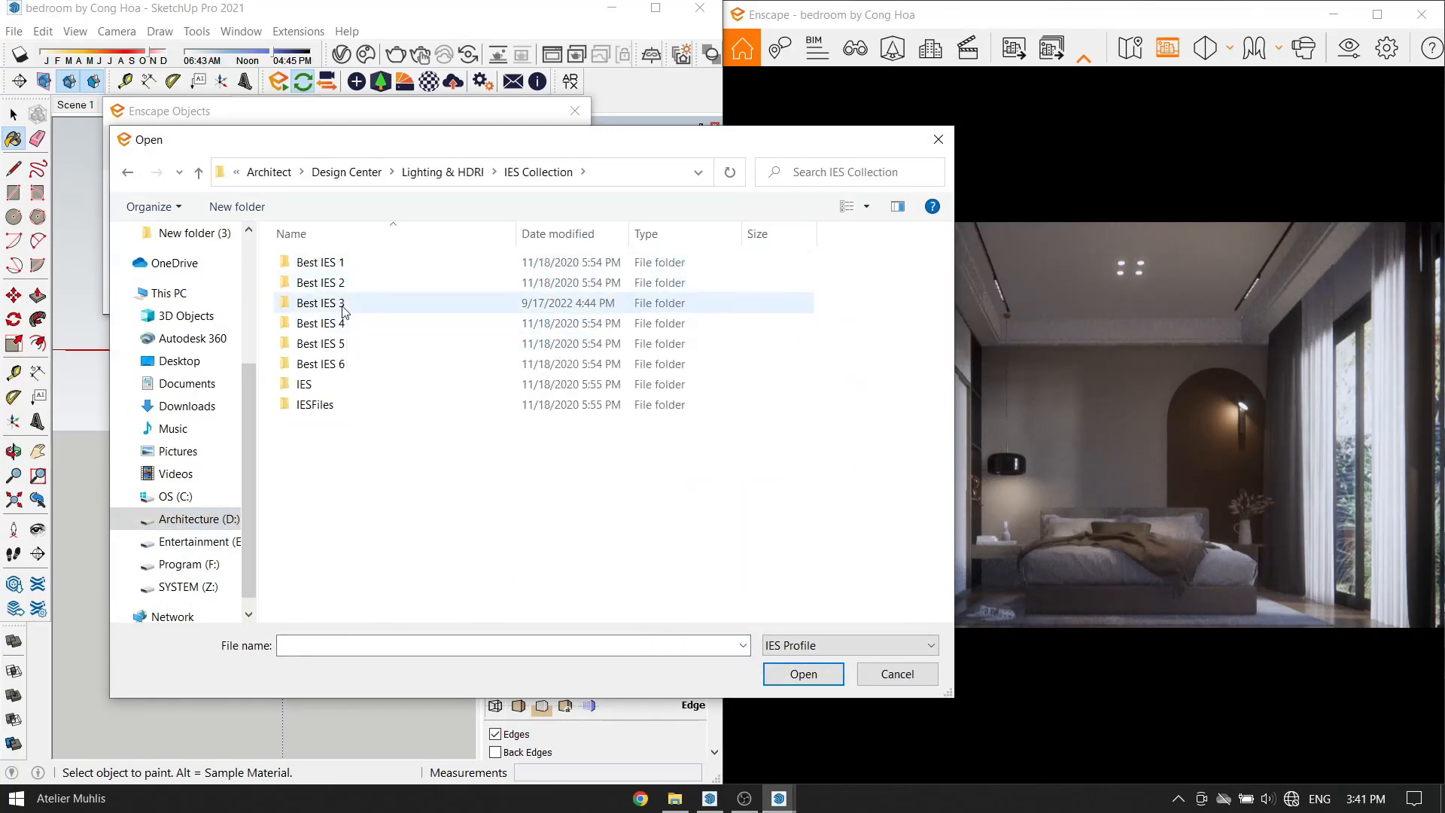
pyautogui.doubleClick(346, 303)
pyautogui.scroll(-2, 386, 489)
pyautogui.click(323, 551)
pyautogui.click(802, 674)
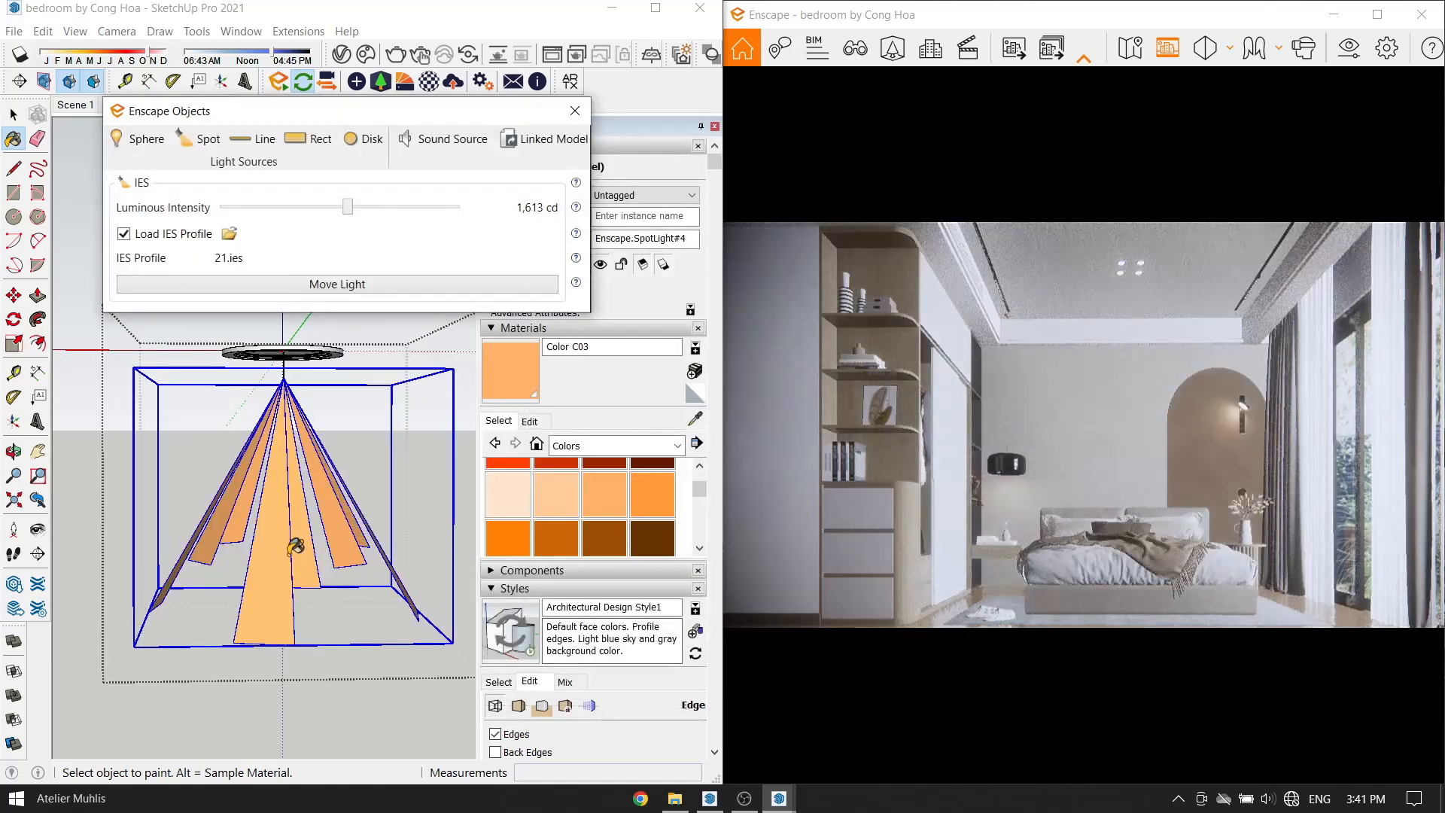
# Set the downlight's luminous intensity to 4,019 cd and leave the downlight's group.
pyautogui.moveTo(350, 209); pyautogui.dragTo(365, 206)
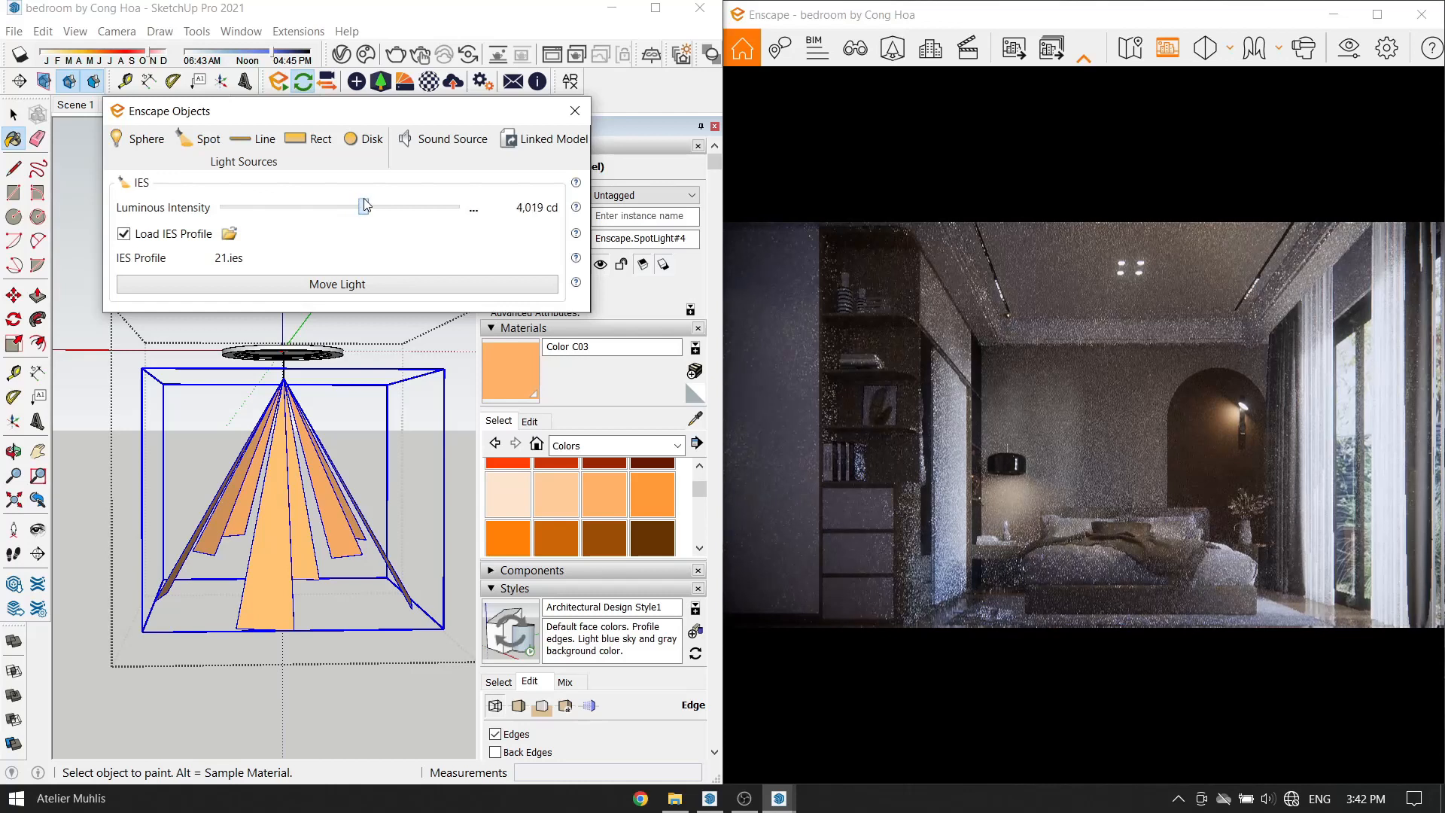
pyautogui.scroll(1, 377, 338)
pyautogui.moveTo(327, 431)
pyautogui.mouseDown(button='middle')
pyautogui.moveTo(384, 443)
pyautogui.moveTo(296, 375)
pyautogui.moveTo(307, 417)
pyautogui.mouseUp(button='middle')
pyautogui.press('space')
pyautogui.click(337, 437)
pyautogui.click(336, 437)
# Open the black linear ceiling light's component for editing and draw a vertical guide line below one of its lenses.
pyautogui.scroll(-10, 307, 417)
pyautogui.scroll(5, 256, 473)
pyautogui.moveTo(256, 472); pyautogui.dragTo(211, 385, button='middle')
pyautogui.scroll(5, 211, 386)
pyautogui.doubleClick(210, 392)
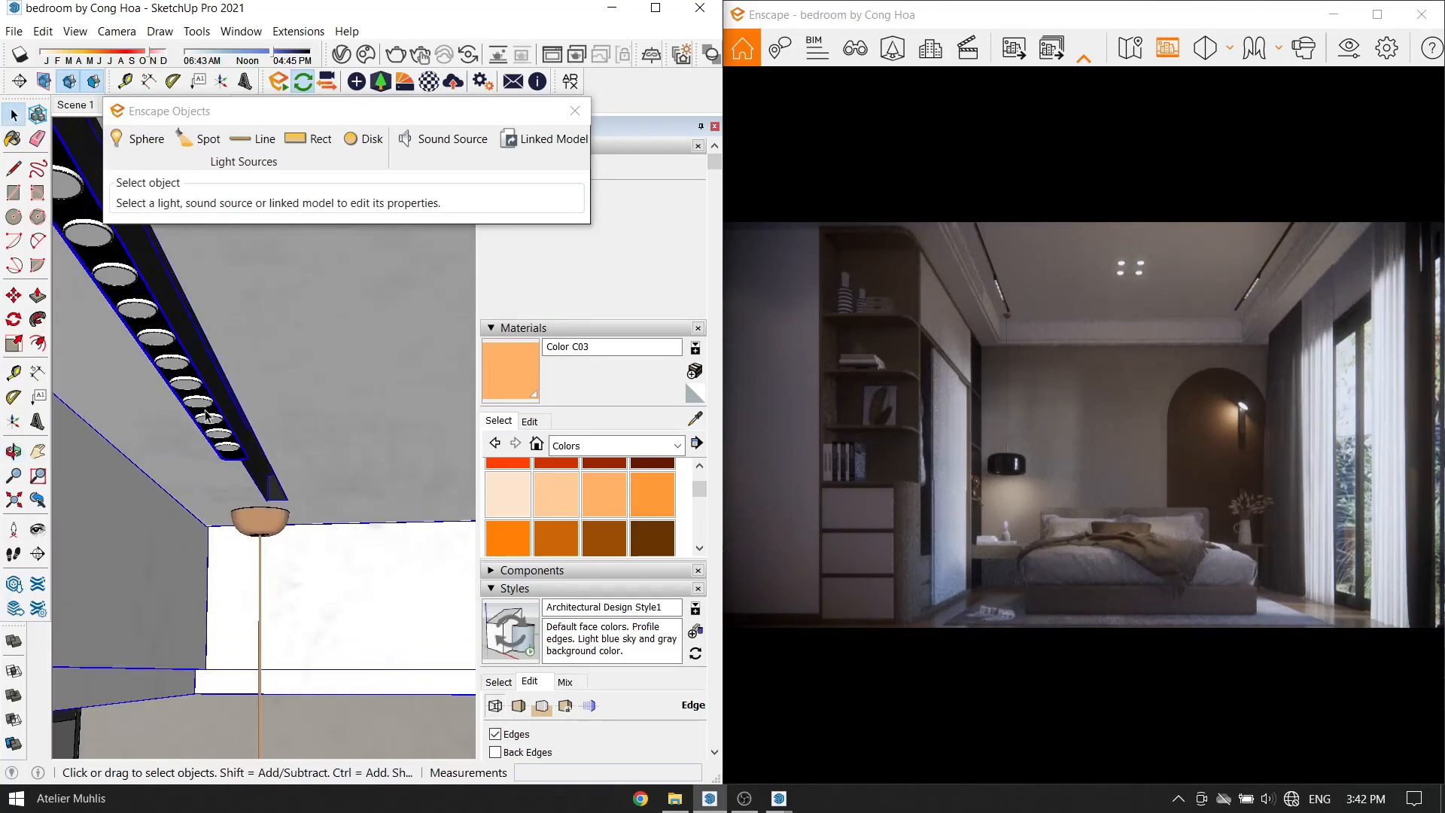
pyautogui.doubleClick(211, 398)
pyautogui.click(230, 415)
pyautogui.scroll(-6, 240, 426)
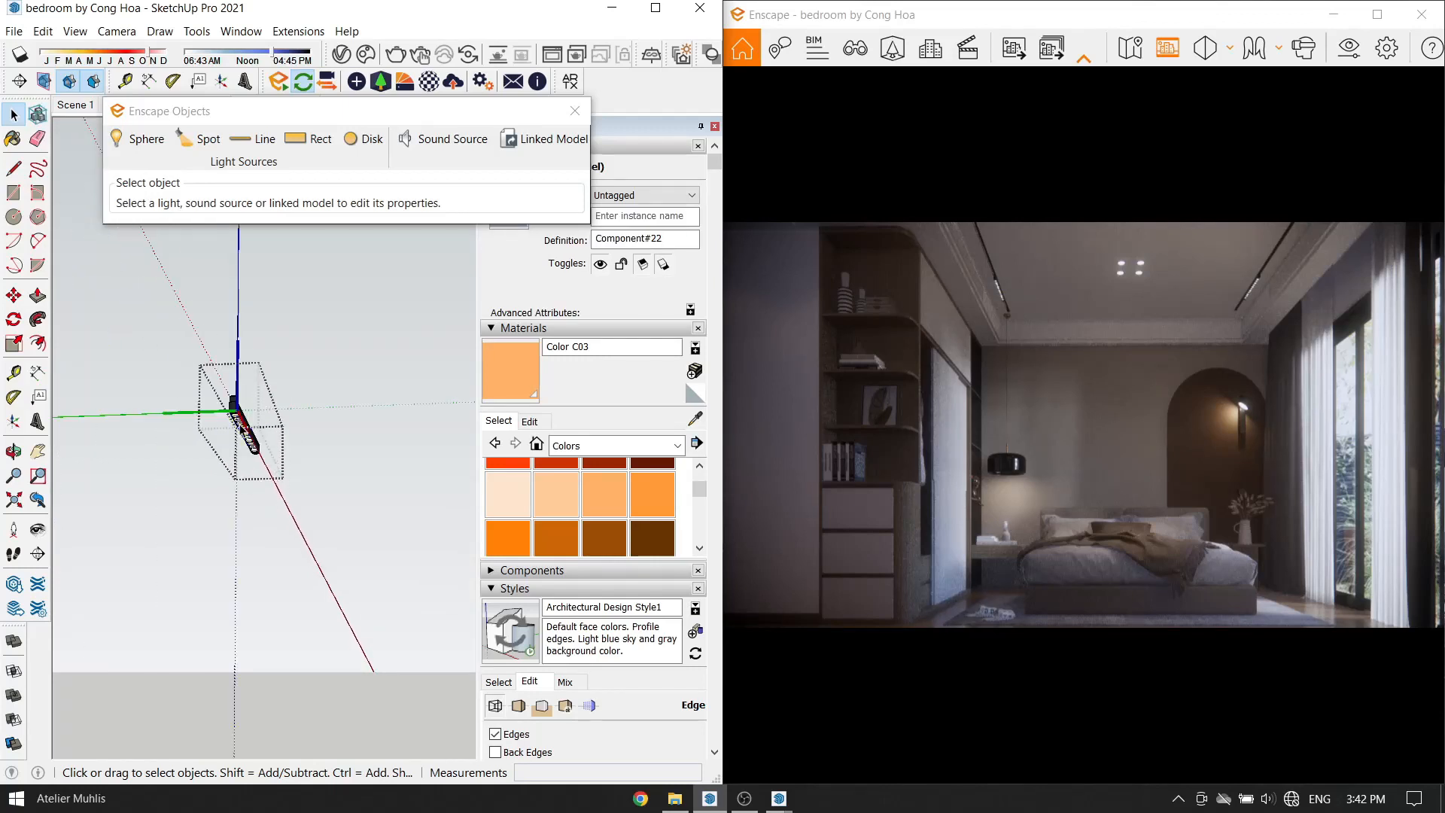
pyautogui.scroll(5, 263, 441)
pyautogui.moveTo(263, 442); pyautogui.dragTo(241, 444, button='middle')
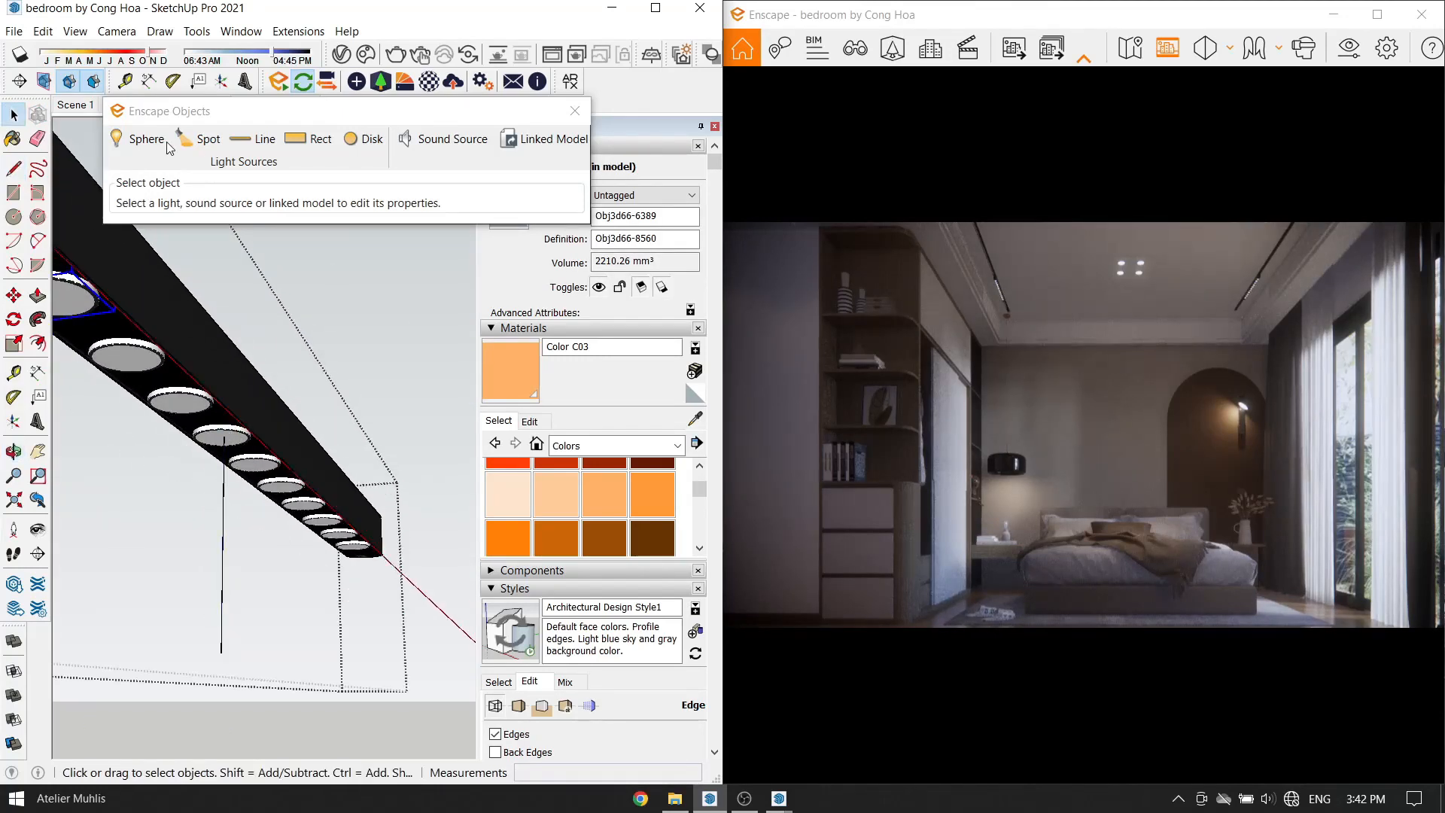
# Add a downward Enscape spotlight on the linear fixture's guide line and paint it with Color M00.
pyautogui.moveTo(223, 489); pyautogui.dragTo(224, 501)
pyautogui.click(222, 573)
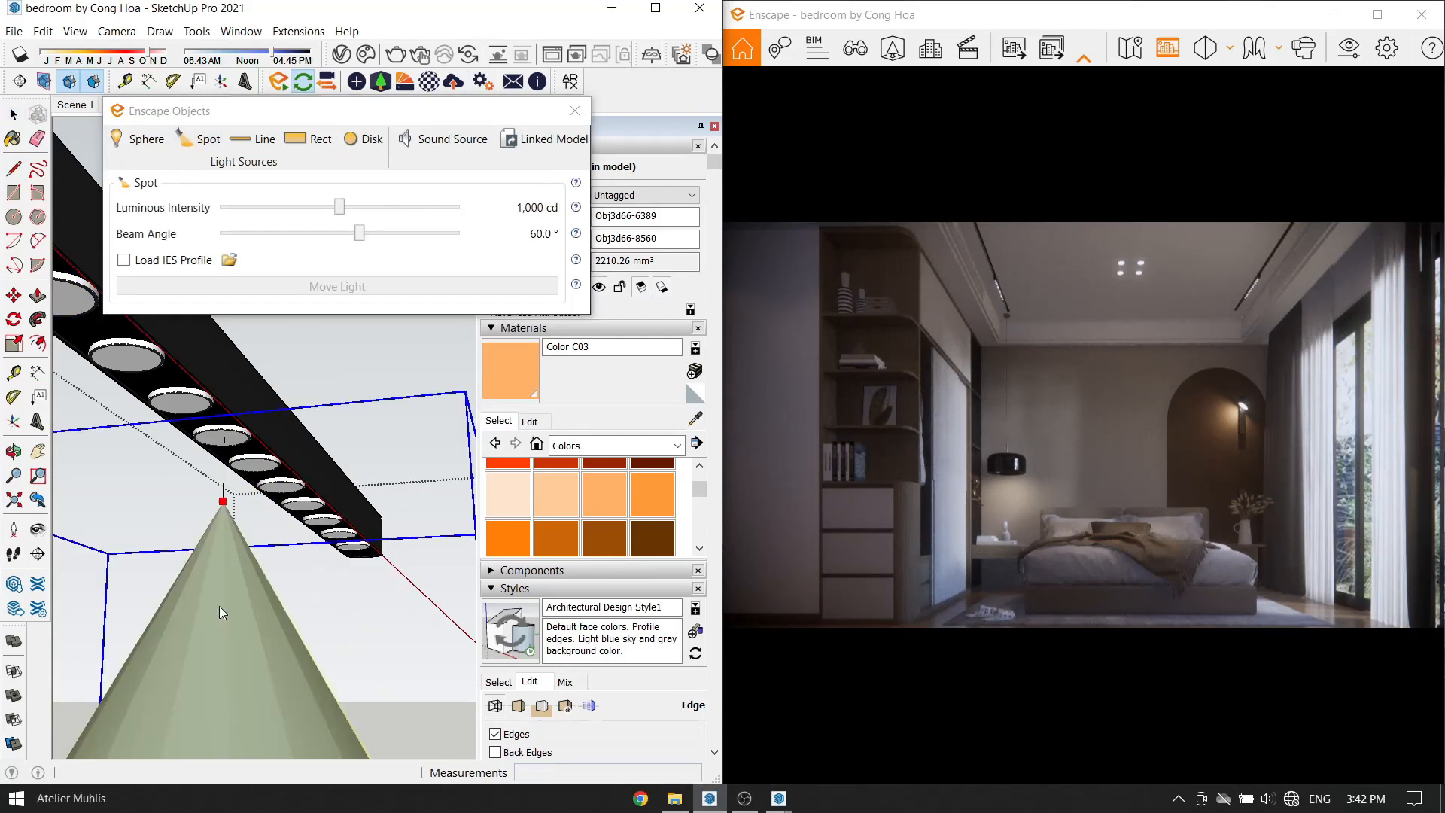
pyautogui.scroll(-5, 541, 509)
pyautogui.scroll(-3, 539, 508)
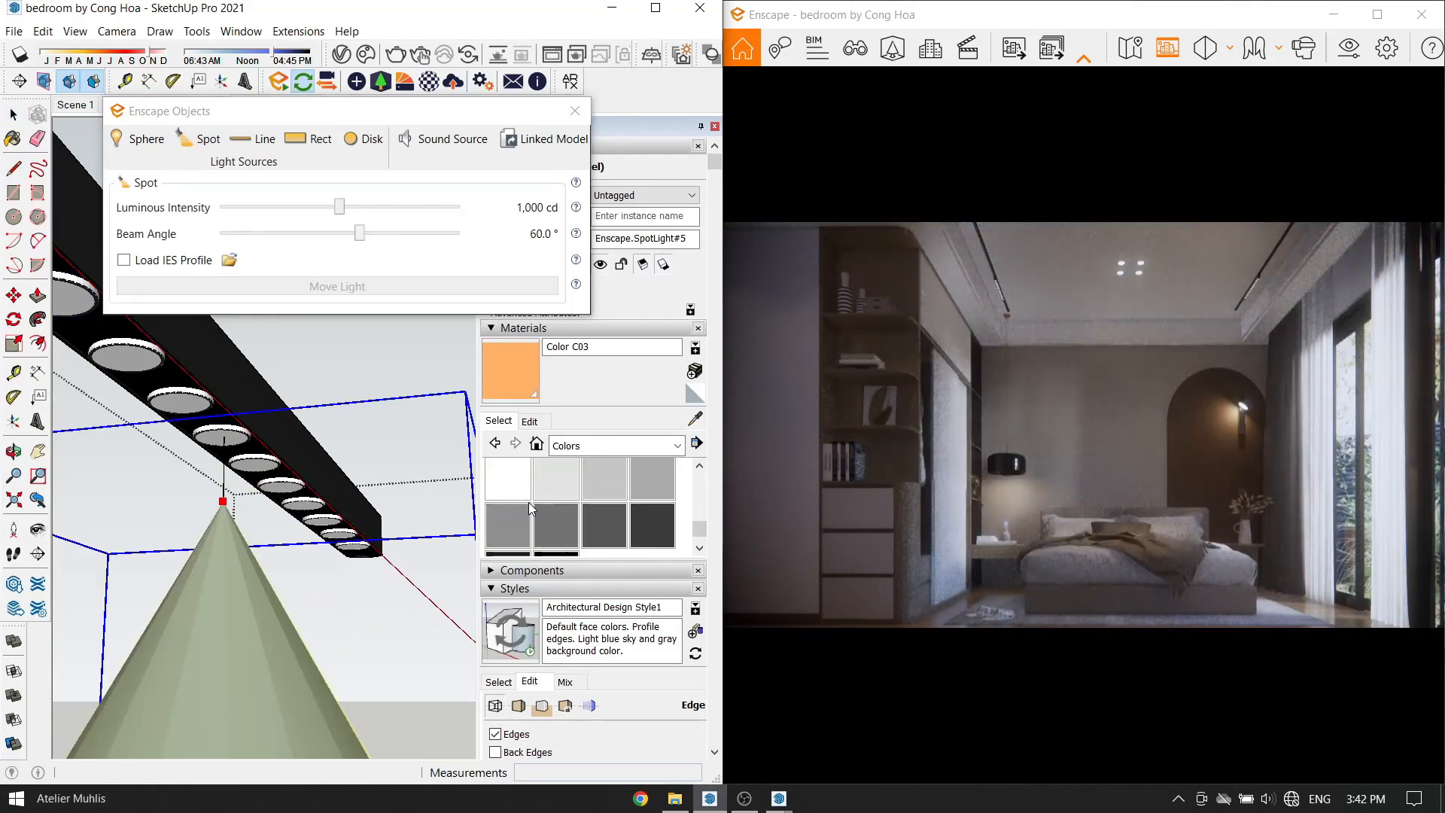
pyautogui.click(507, 478)
pyautogui.click(249, 597)
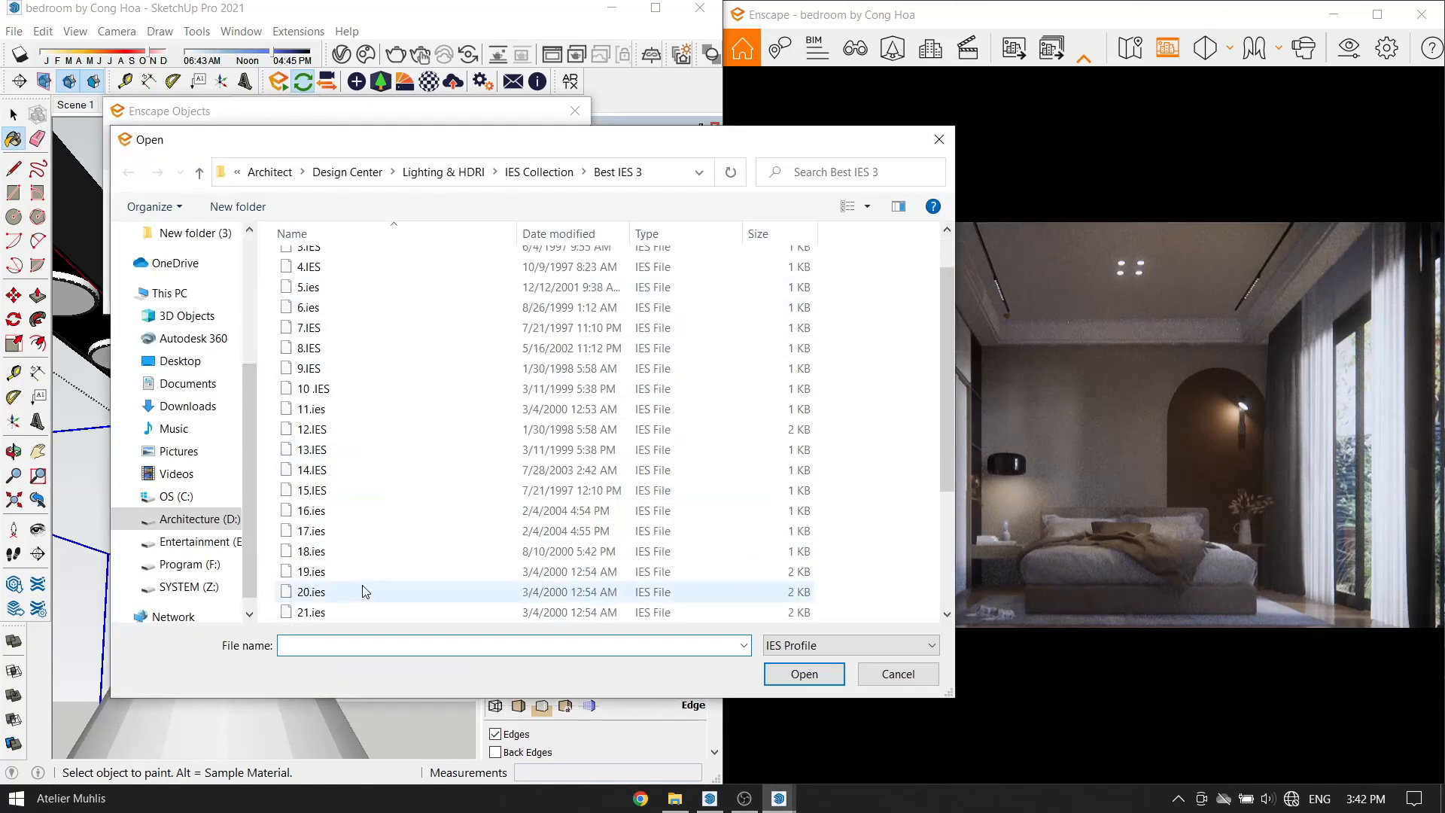
# Load the IES profile 17.ies from Best IES 3 into the linear fixture's spotlight.
pyautogui.scroll(-1, 371, 590)
pyautogui.doubleClick(413, 544)
pyautogui.moveTo(284, 525); pyautogui.dragTo(184, 509, button='middle')
pyautogui.scroll(-6, 304, 548)
pyautogui.press('space')
pyautogui.click(320, 538)
# Copy the IES spotlight about 219 mm along the length of the linear ceiling fixture.
pyautogui.moveTo(323, 535); pyautogui.dragTo(202, 527, button='middle')
pyautogui.scroll(2, 315, 527)
pyautogui.doubleClick(314, 527)
pyautogui.doubleClick(314, 527)
pyautogui.click(315, 527)
pyautogui.press('m')
pyautogui.click(286, 624)
pyautogui.press('ctrl')
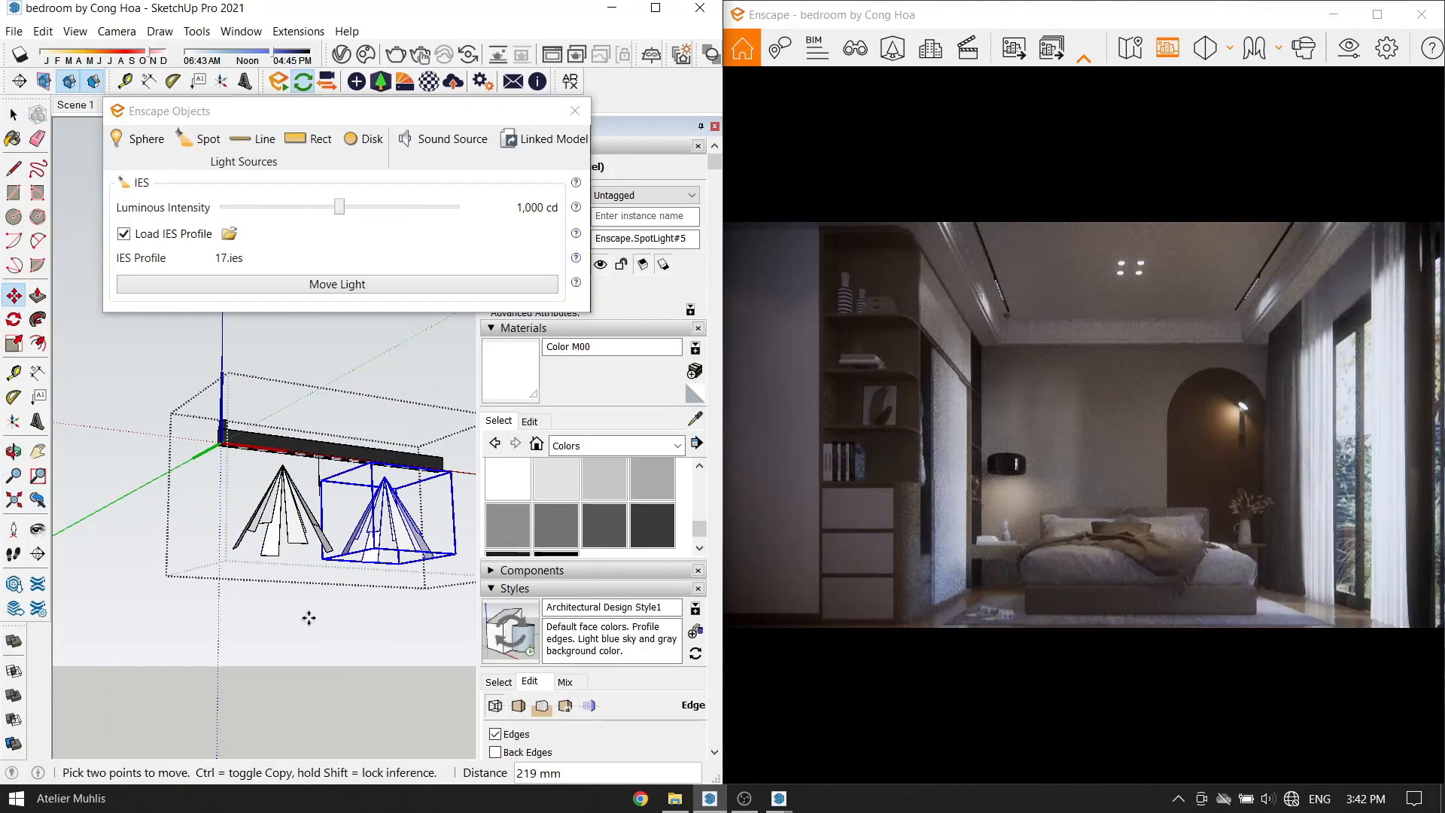
pyautogui.click(378, 617)
pyautogui.moveTo(331, 489); pyautogui.dragTo(298, 401, button='middle')
# Slightly lower the luminous intensity of the linear fixture's IES spotlight and leave the fixture's component.
pyautogui.moveTo(334, 213); pyautogui.dragTo(332, 209)
pyautogui.moveTo(245, 519); pyautogui.dragTo(198, 481, button='middle')
pyautogui.press('space')
pyautogui.click(176, 456)
# Sample Color C03 EMISSIVE from the LED strip above the clothed mannequin and close the Enscape Objects dialog.
pyautogui.scroll(-8, 175, 454)
pyautogui.scroll(3, 176, 454)
pyautogui.moveTo(226, 406); pyautogui.dragTo(278, 354, button='middle')
pyautogui.scroll(6, 332, 301)
pyautogui.scroll(5, 332, 301)
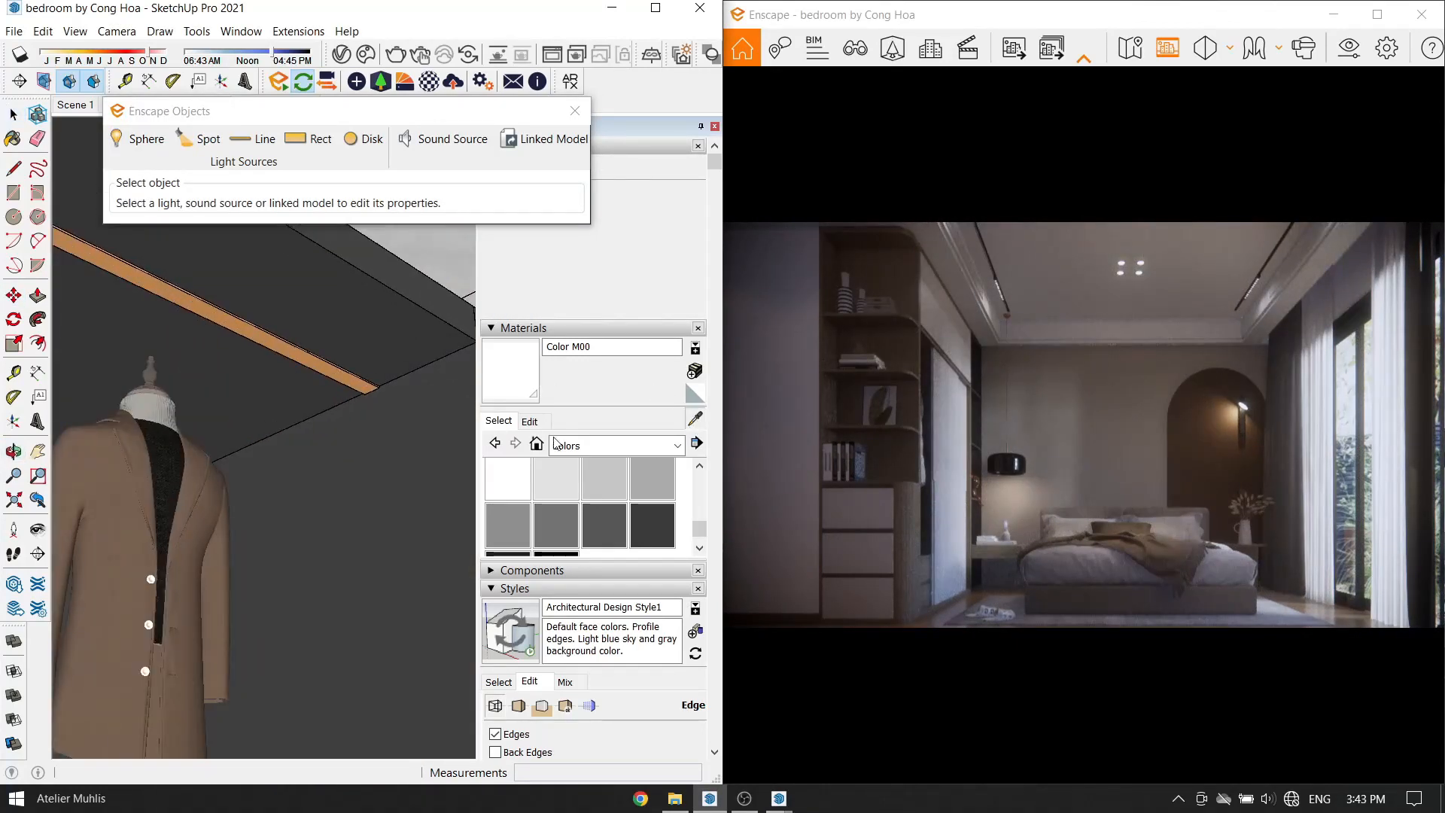
pyautogui.moveTo(479, 119); pyautogui.dragTo(503, 194)
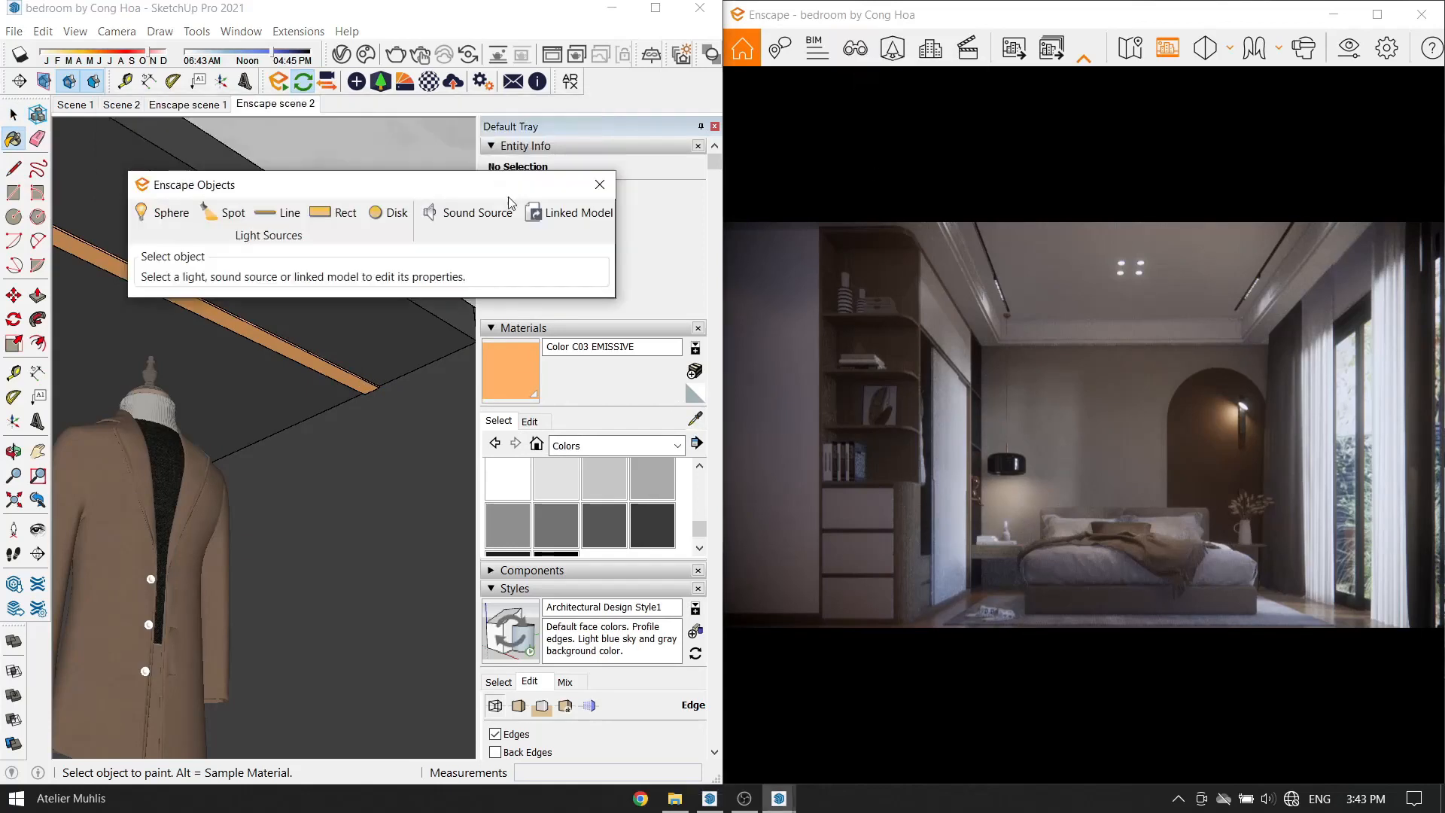
pyautogui.click(600, 185)
# Draw a short vertical guide line down from the underside of the LED strip above the mannequin.
pyautogui.press('space')
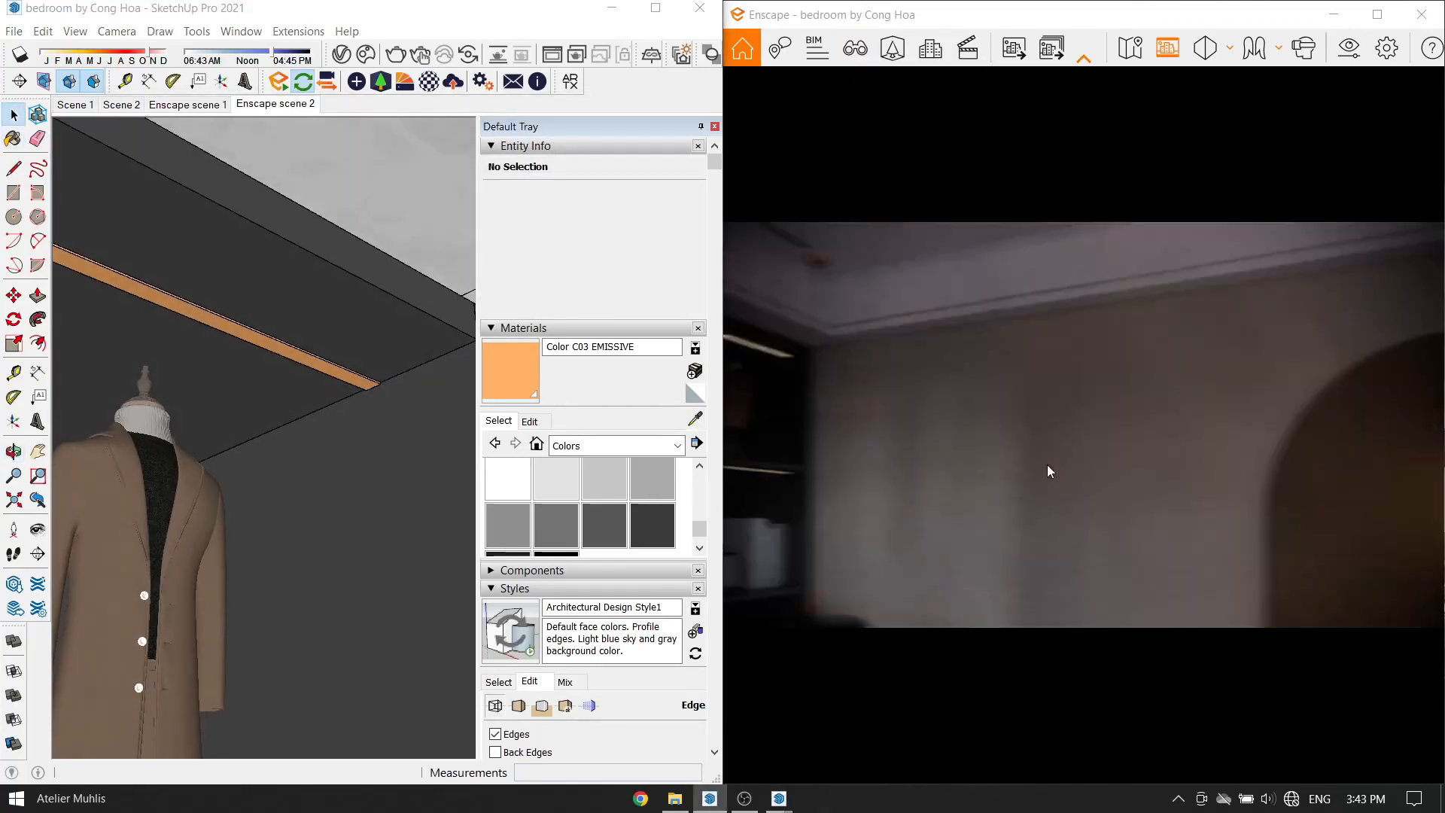
pyautogui.press('o')
pyautogui.press('space')
pyautogui.scroll(-3, 268, 387)
pyautogui.scroll(6, 268, 386)
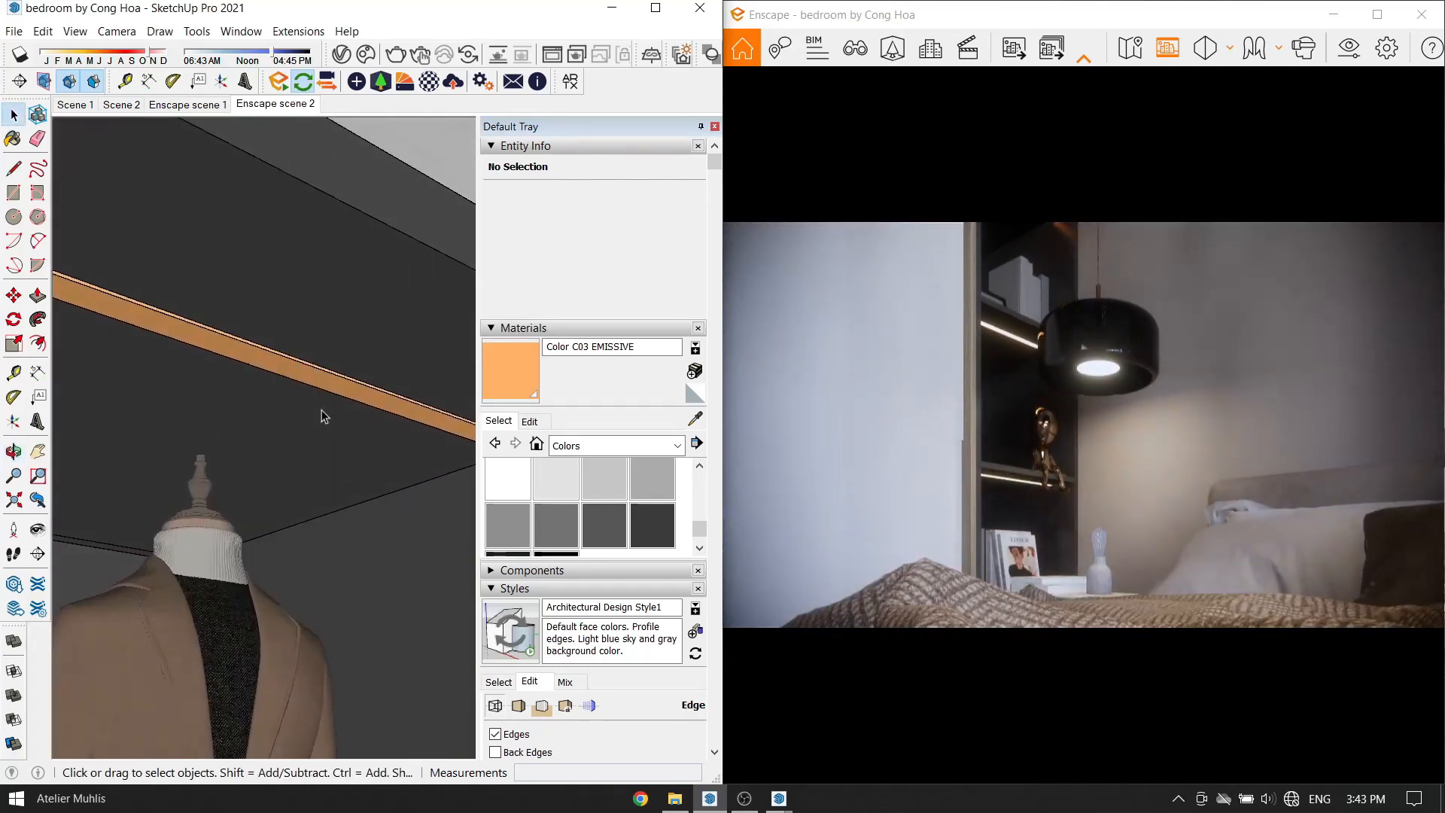
pyautogui.press('l')
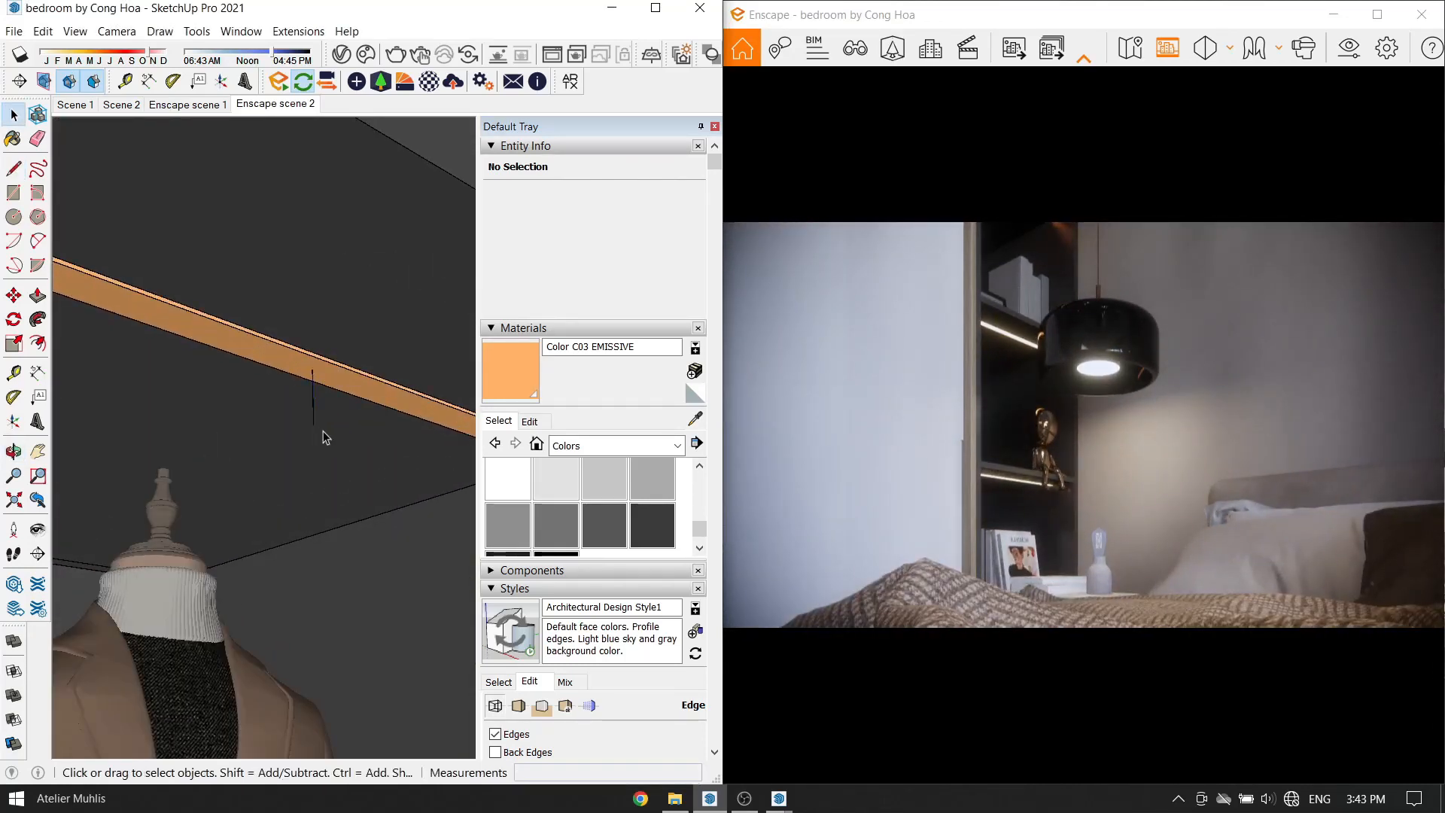
pyautogui.moveTo(319, 435); pyautogui.dragTo(369, 408, button='middle')
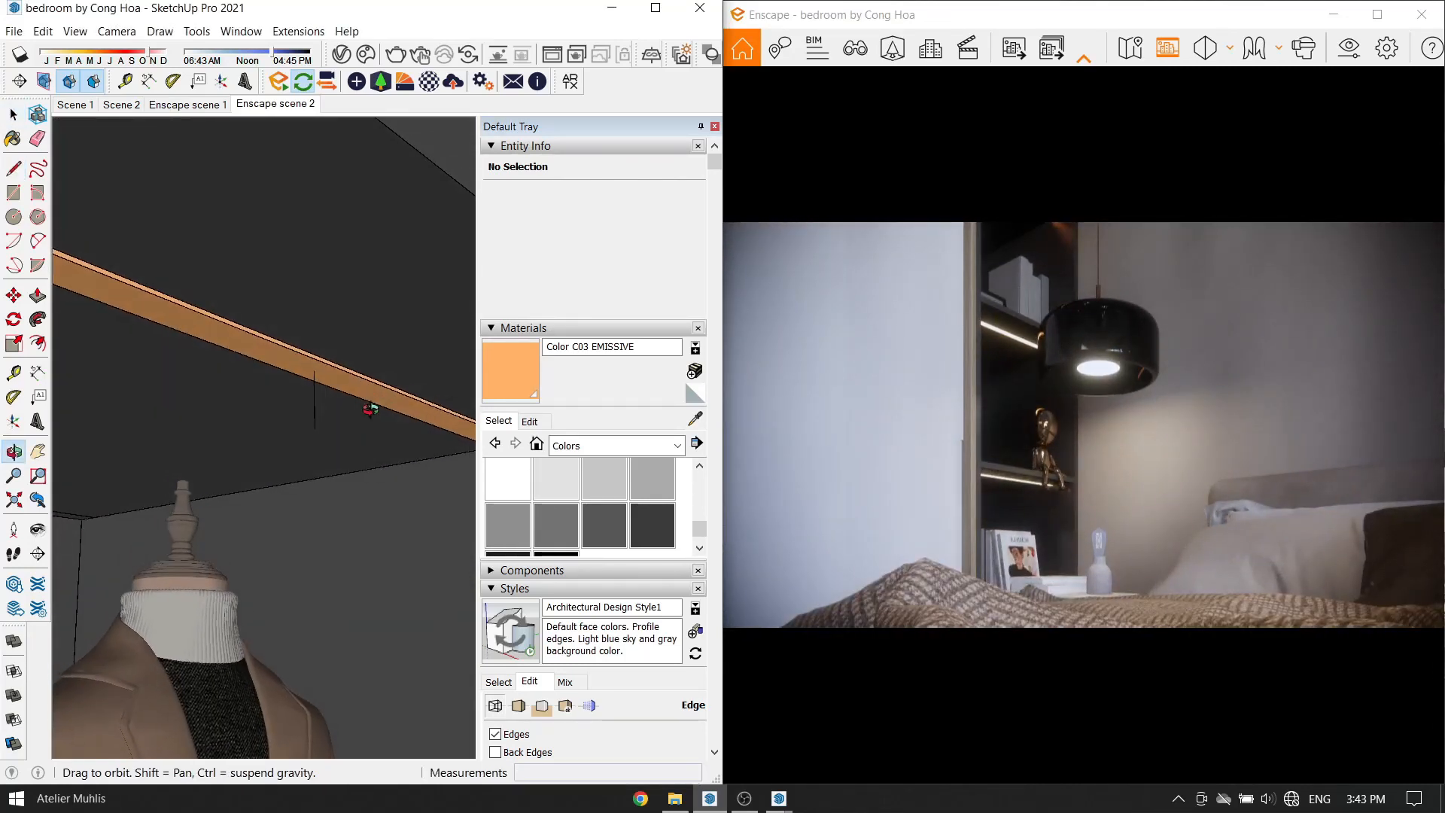
# Add a downward Enscape rectangular light on the LED strip's guide line, 0.20 m wide and 0.01 m long.
pyautogui.click(356, 81)
pyautogui.scroll(4, 313, 371)
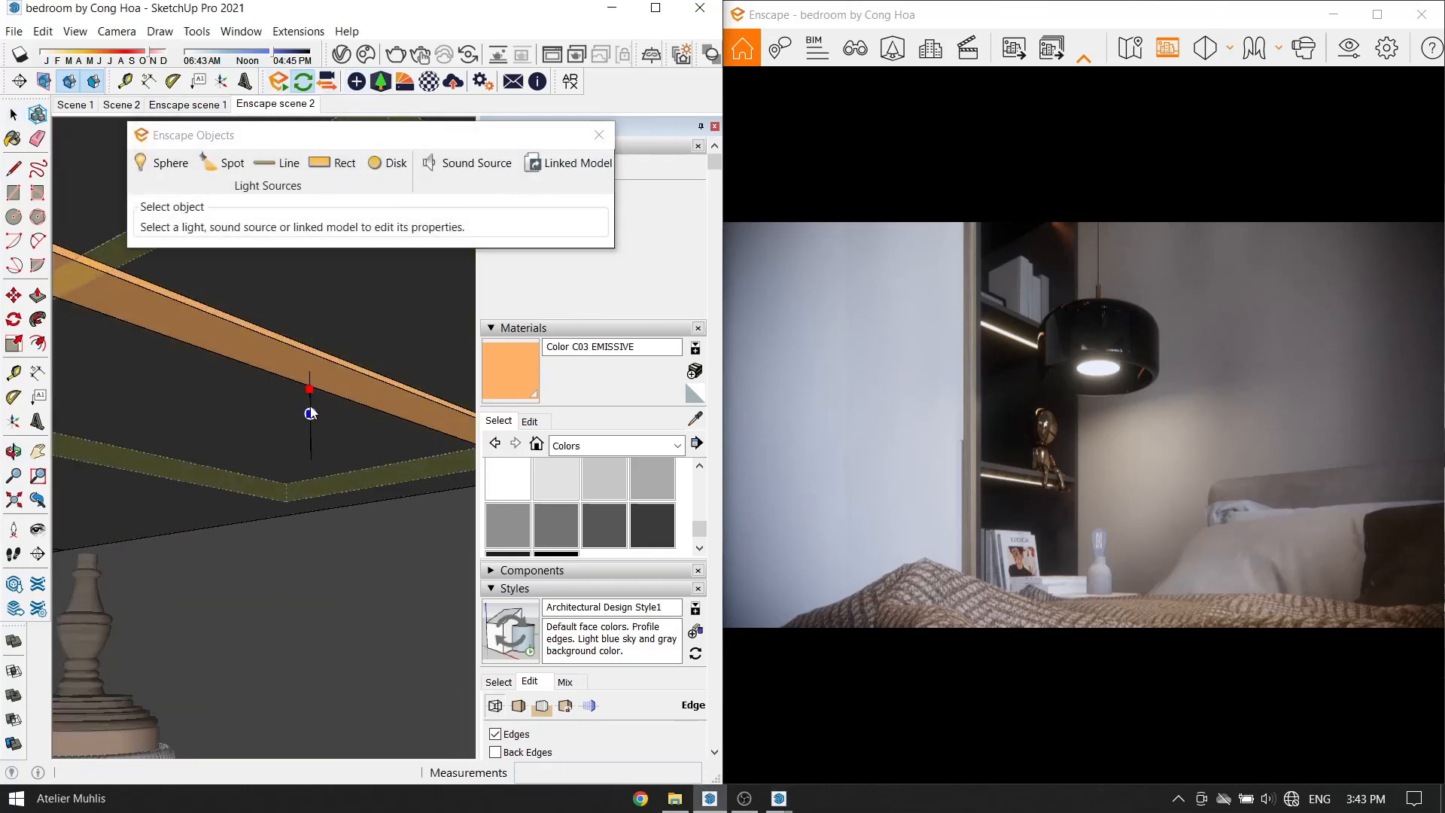
pyautogui.click(310, 413)
pyautogui.moveTo(249, 258); pyautogui.dragTo(229, 285)
pyautogui.scroll(-2, 373, 382)
# Paint the LED strip's rectangular light with Color C03 EMISSIVE and close the Enscape Objects dialog.
pyautogui.press('b')
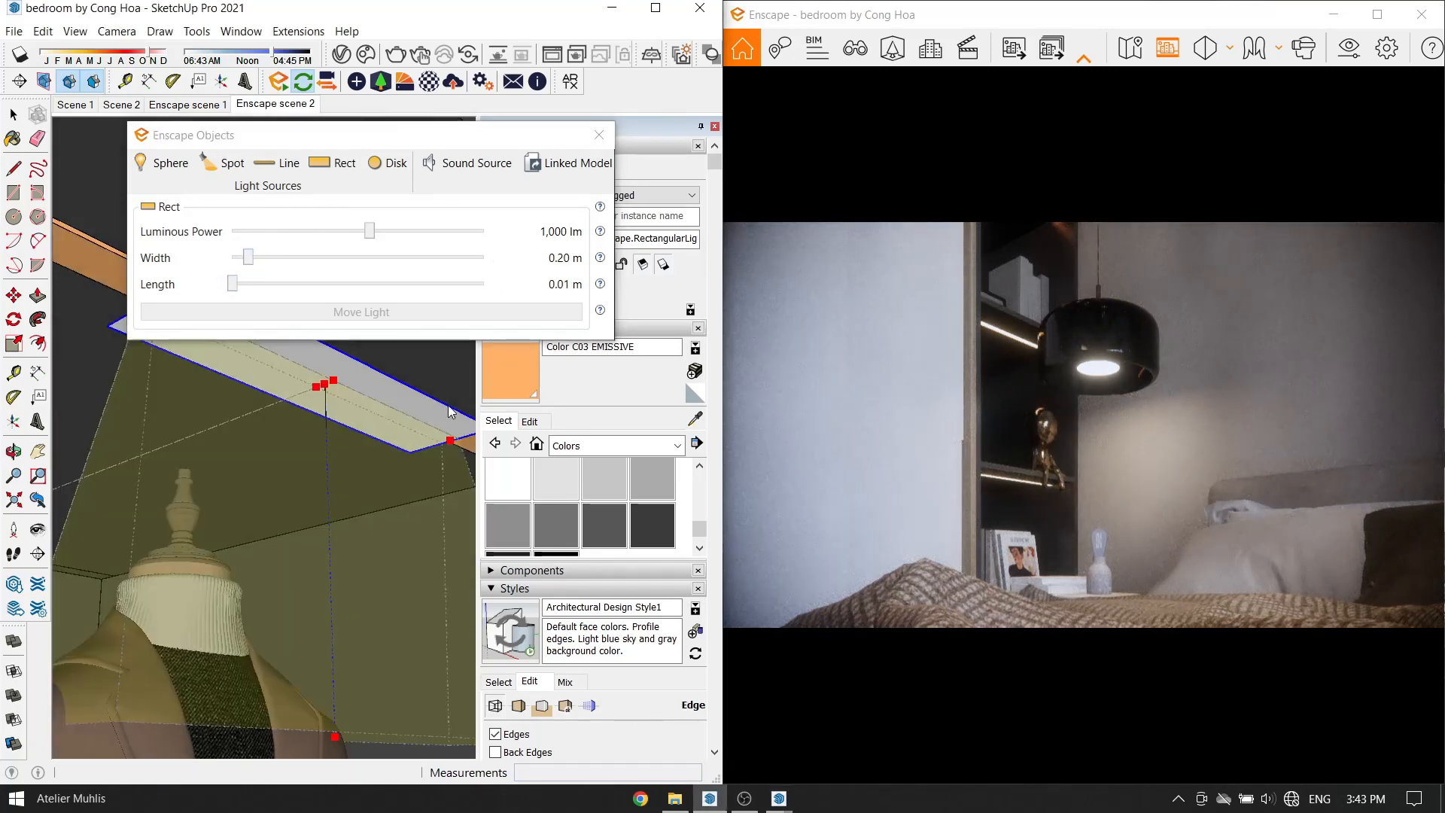
pyautogui.click(363, 401)
pyautogui.moveTo(293, 414); pyautogui.dragTo(319, 393, button='middle')
pyautogui.click(611, 135)
pyautogui.press('space')
# Copy the rectangular light end to end along the LED strip and scale the pair down.
pyautogui.press('m')
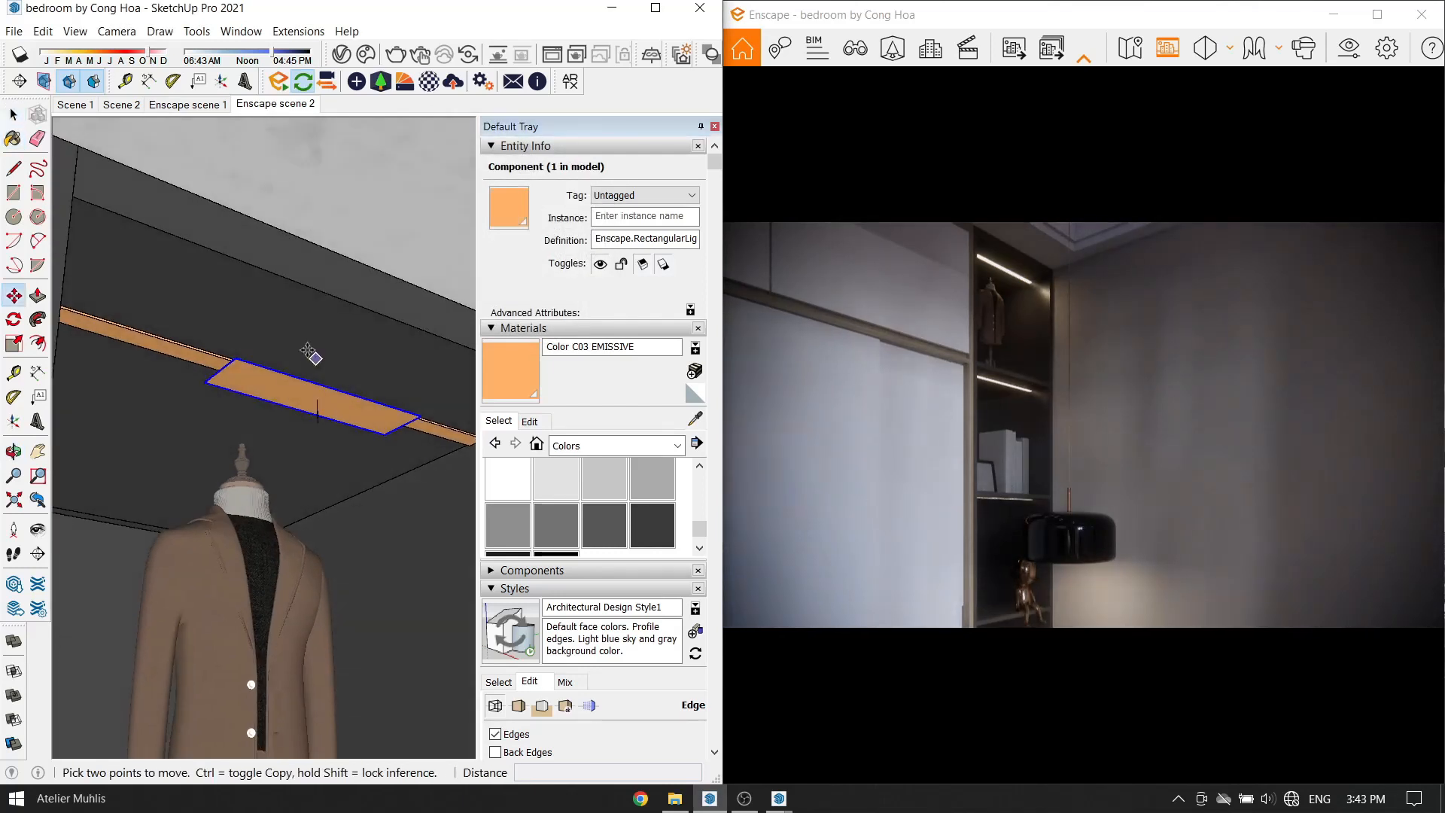
pyautogui.click(386, 371)
pyautogui.scroll(-1, 271, 389)
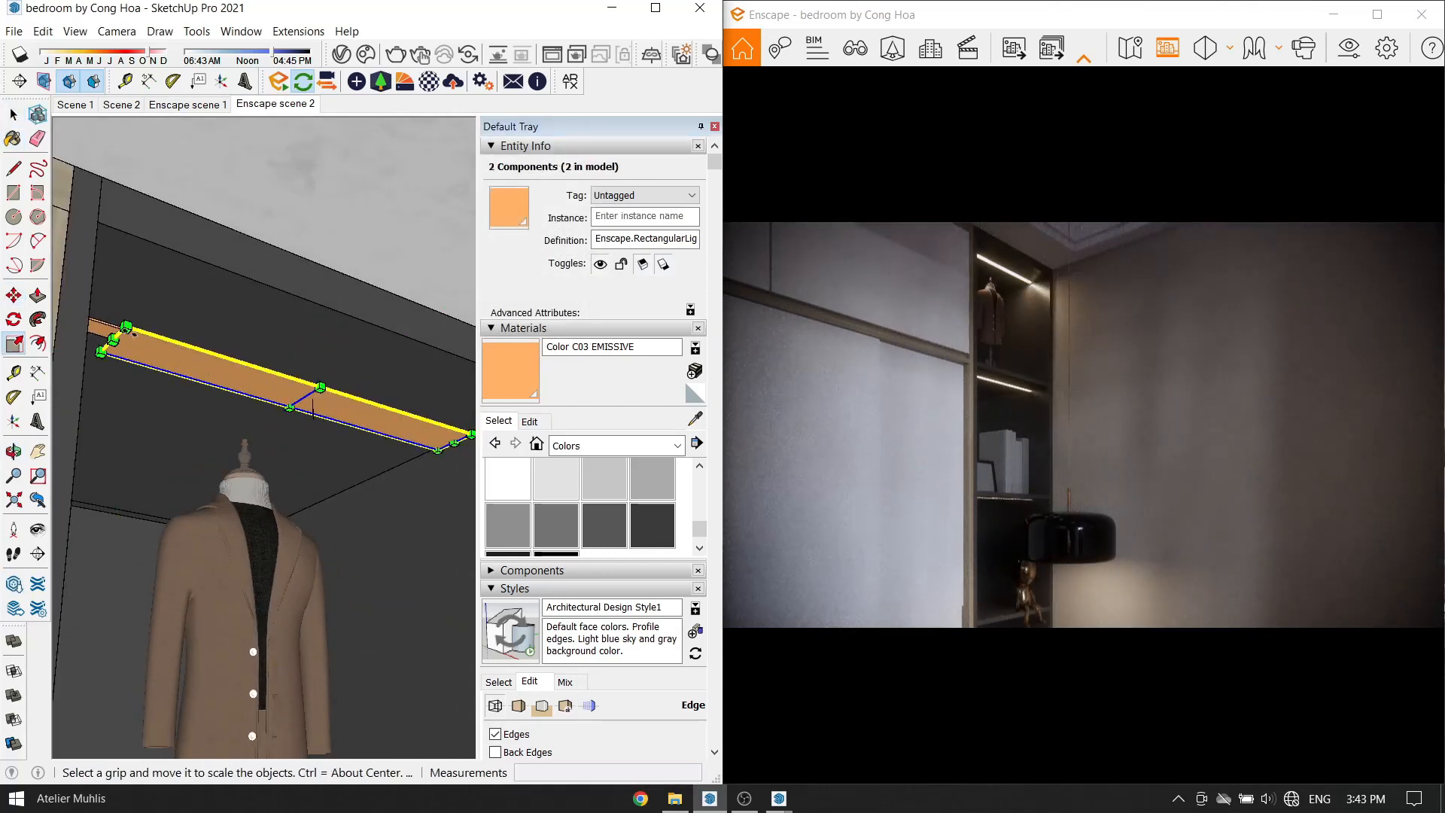
pyautogui.moveTo(353, 428); pyautogui.dragTo(443, 428, button='middle')
# Copy the pair of rectangular lights end to end along the LED strip and scale all four to fit its length.
pyautogui.press('m')
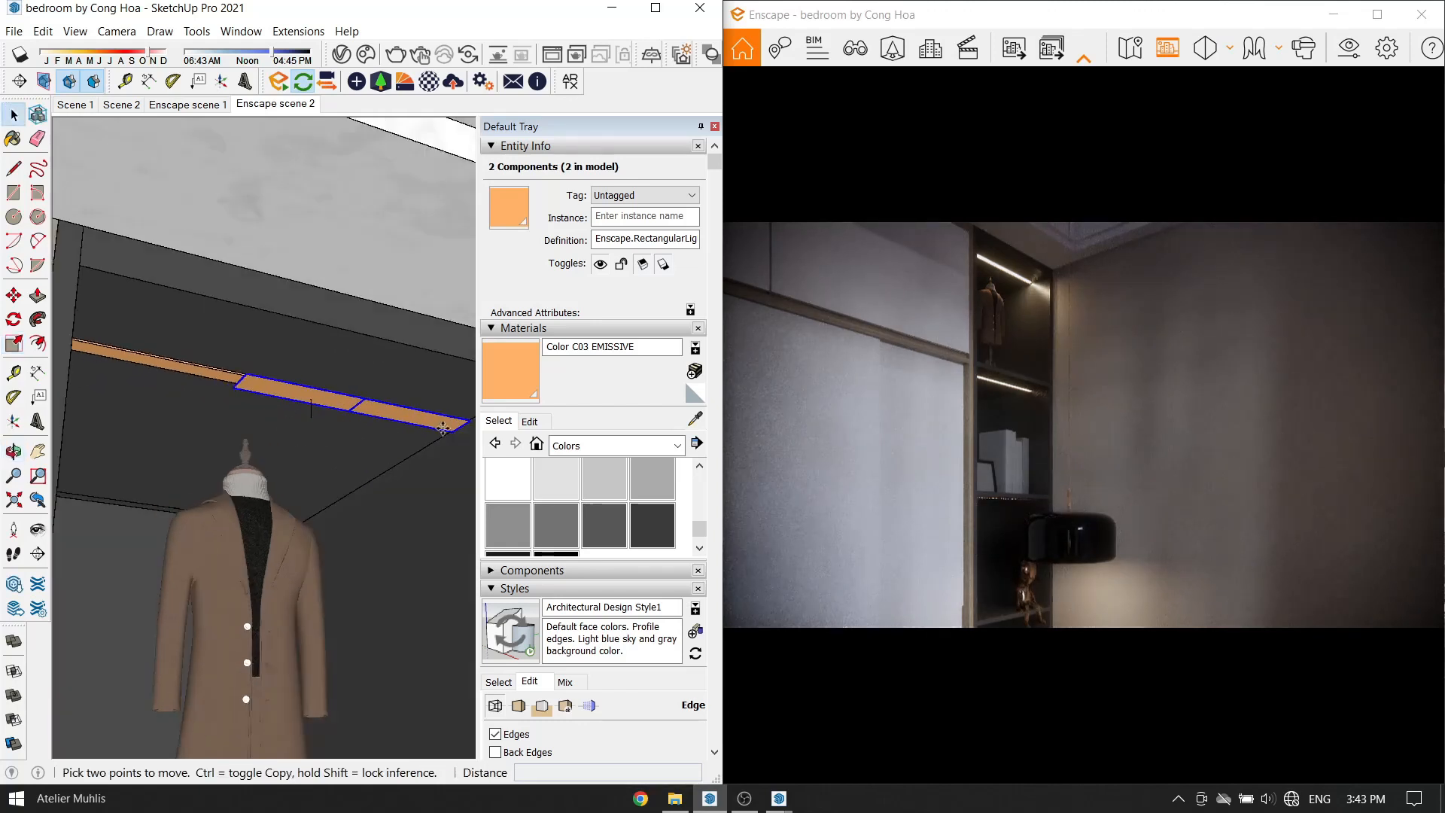
pyautogui.click(245, 373)
pyautogui.press('space')
pyautogui.scroll(-1, 411, 447)
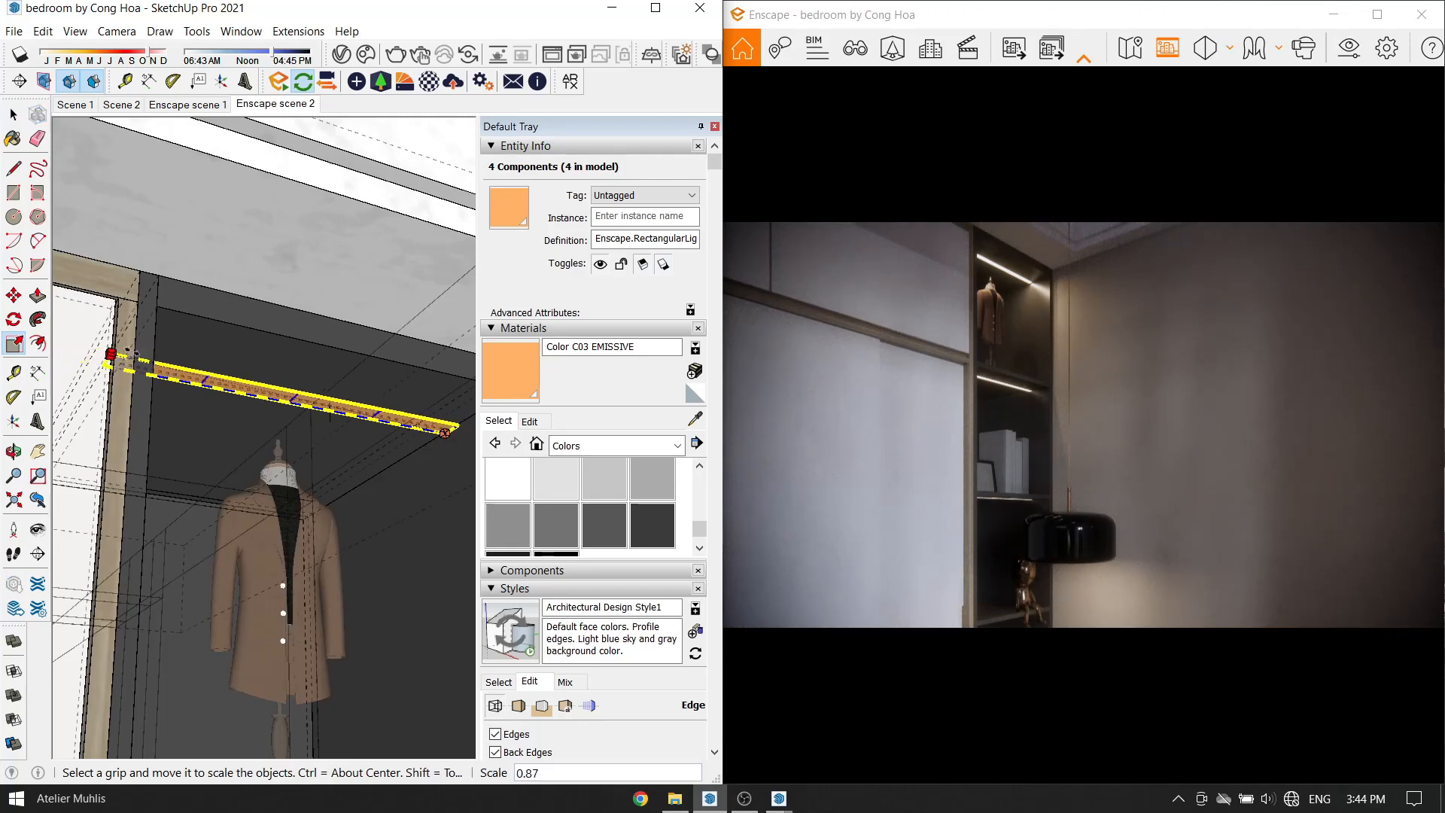
pyautogui.moveTo(212, 365)
pyautogui.mouseDown(button='middle')
pyautogui.moveTo(306, 430)
pyautogui.moveTo(232, 474)
pyautogui.mouseUp(button='middle')
pyautogui.scroll(4, 248, 392)
pyautogui.press('k')
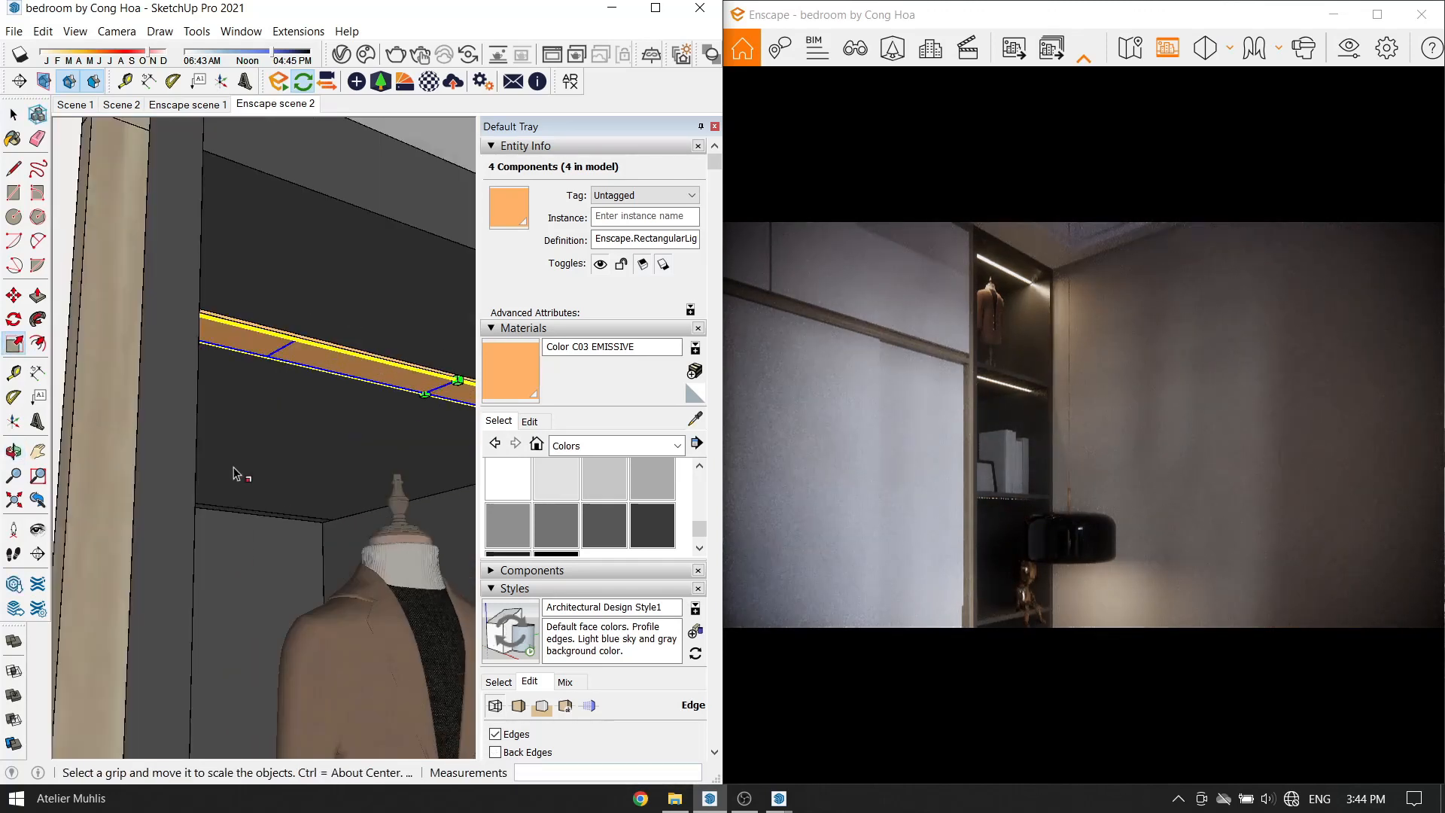
# Raise the luminous power of the LED strip's rectangular lights above 1,000 lm and close the Enscape Objects dialog.
pyautogui.scroll(-3, 233, 472)
pyautogui.press('space')
pyautogui.scroll(2, 408, 418)
pyautogui.click(399, 427)
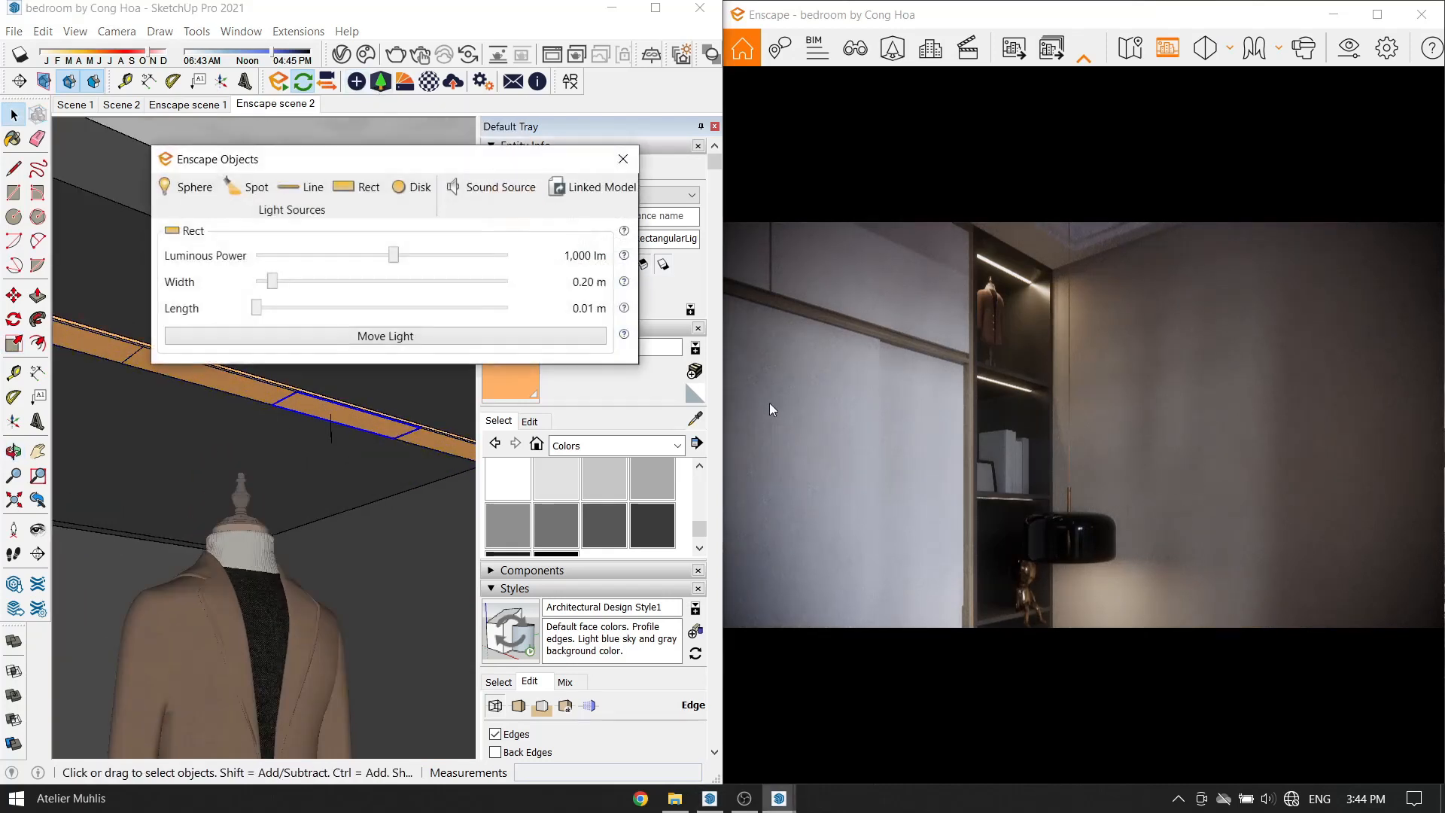
pyautogui.moveTo(397, 258); pyautogui.dragTo(412, 260)
pyautogui.click(623, 159)
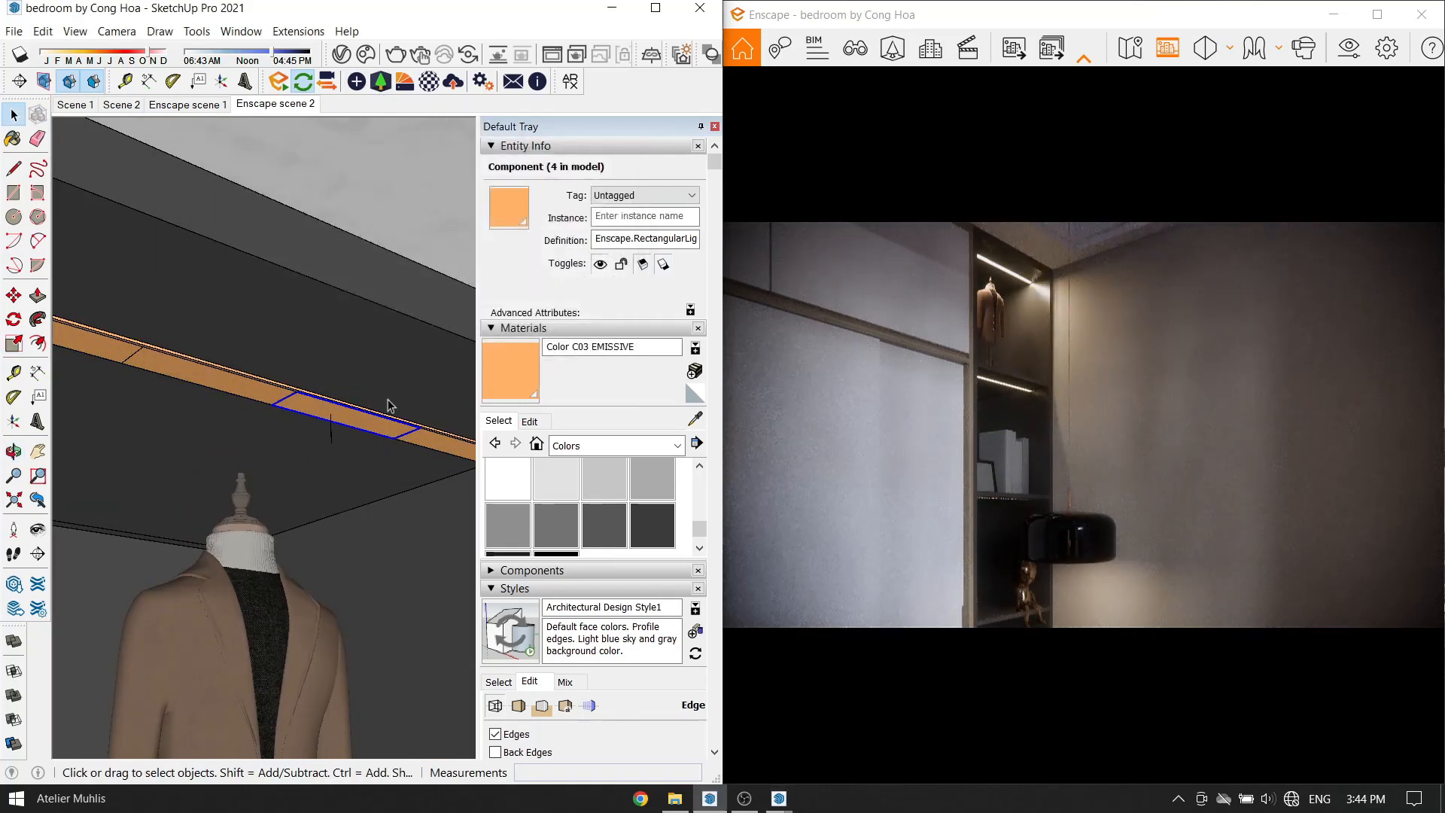
# Group the four rectangular lights on the LED strip above the mannequin.
pyautogui.scroll(-2, 435, 449)
pyautogui.rightClick(265, 404)
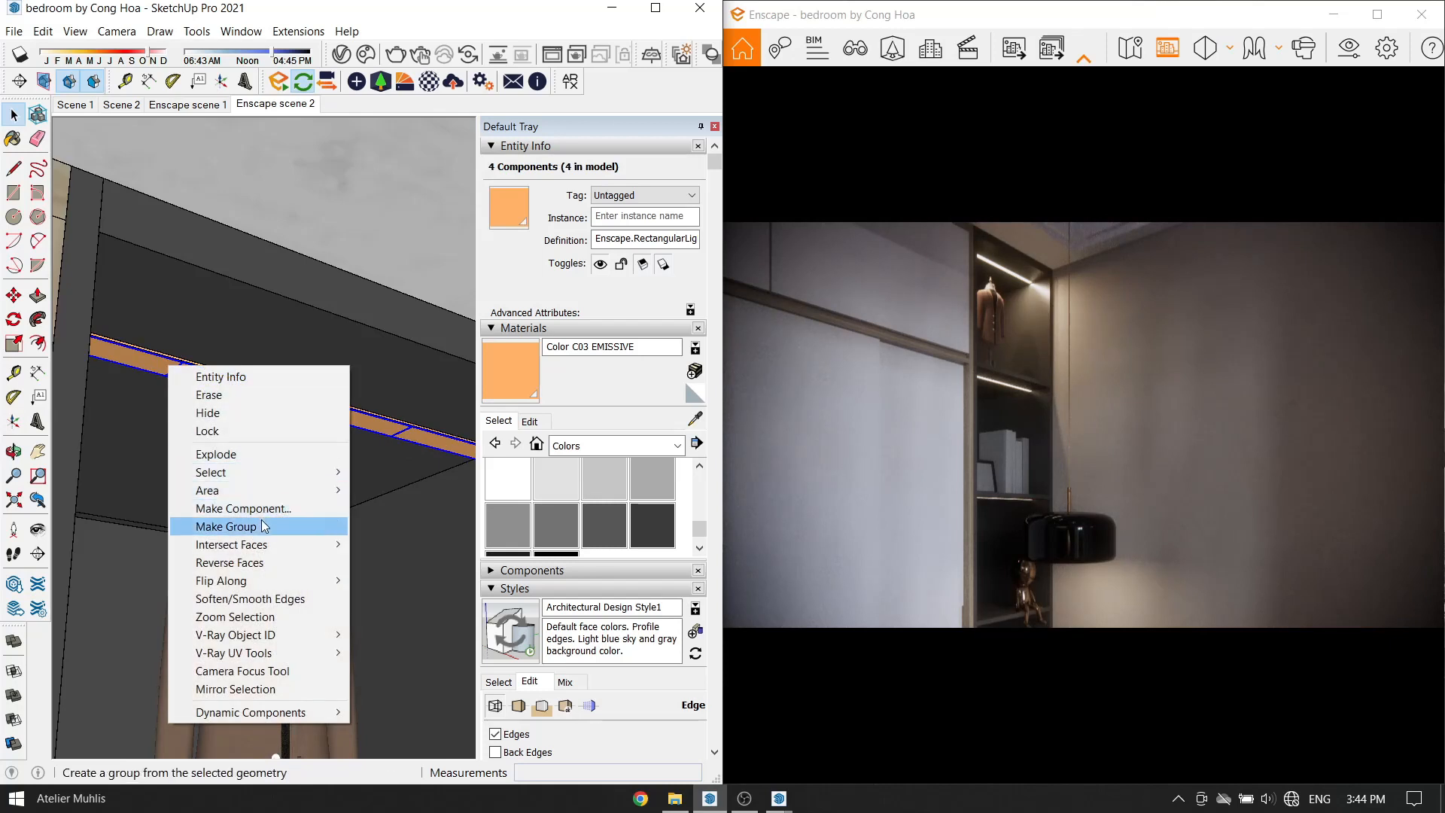
pyautogui.click(226, 493)
# Copy the light group straight down to the underside of the shelf below the mannequin.
pyautogui.scroll(-5, 313, 468)
pyautogui.scroll(-2, 346, 461)
pyautogui.scroll(4, 346, 461)
pyautogui.moveTo(347, 461)
pyautogui.mouseDown(button='middle')
pyautogui.moveTo(411, 461)
pyautogui.moveTo(420, 605)
pyautogui.mouseUp(button='middle')
pyautogui.press('m')
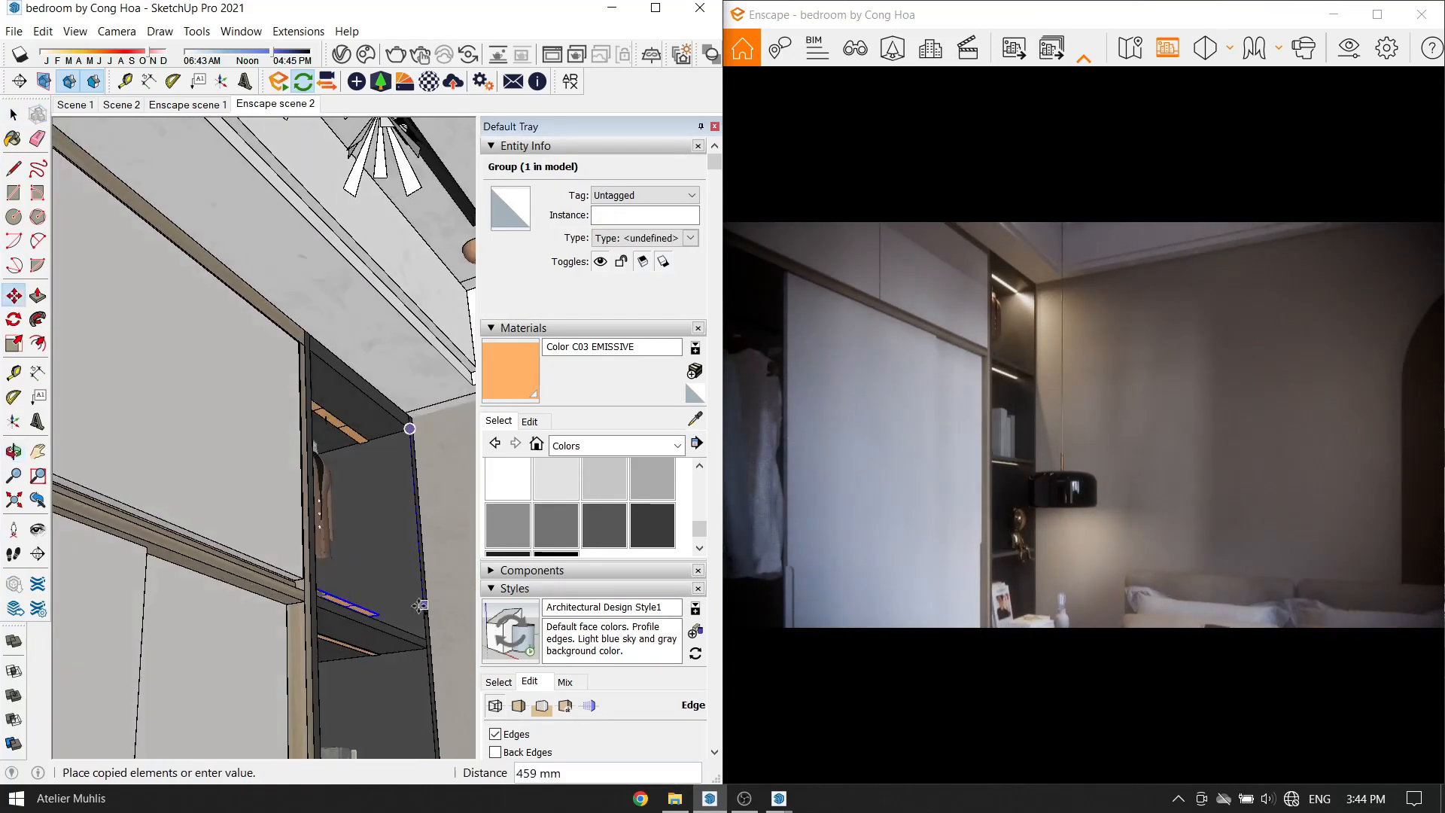
pyautogui.click(427, 647)
# Copy the light group to the undersides of the next two shelves, below the books and below the seated figure.
pyautogui.scroll(-2, 391, 548)
pyautogui.moveTo(381, 535)
pyautogui.mouseDown(button='middle')
pyautogui.moveTo(393, 484)
pyautogui.moveTo(408, 493)
pyautogui.mouseUp(button='middle')
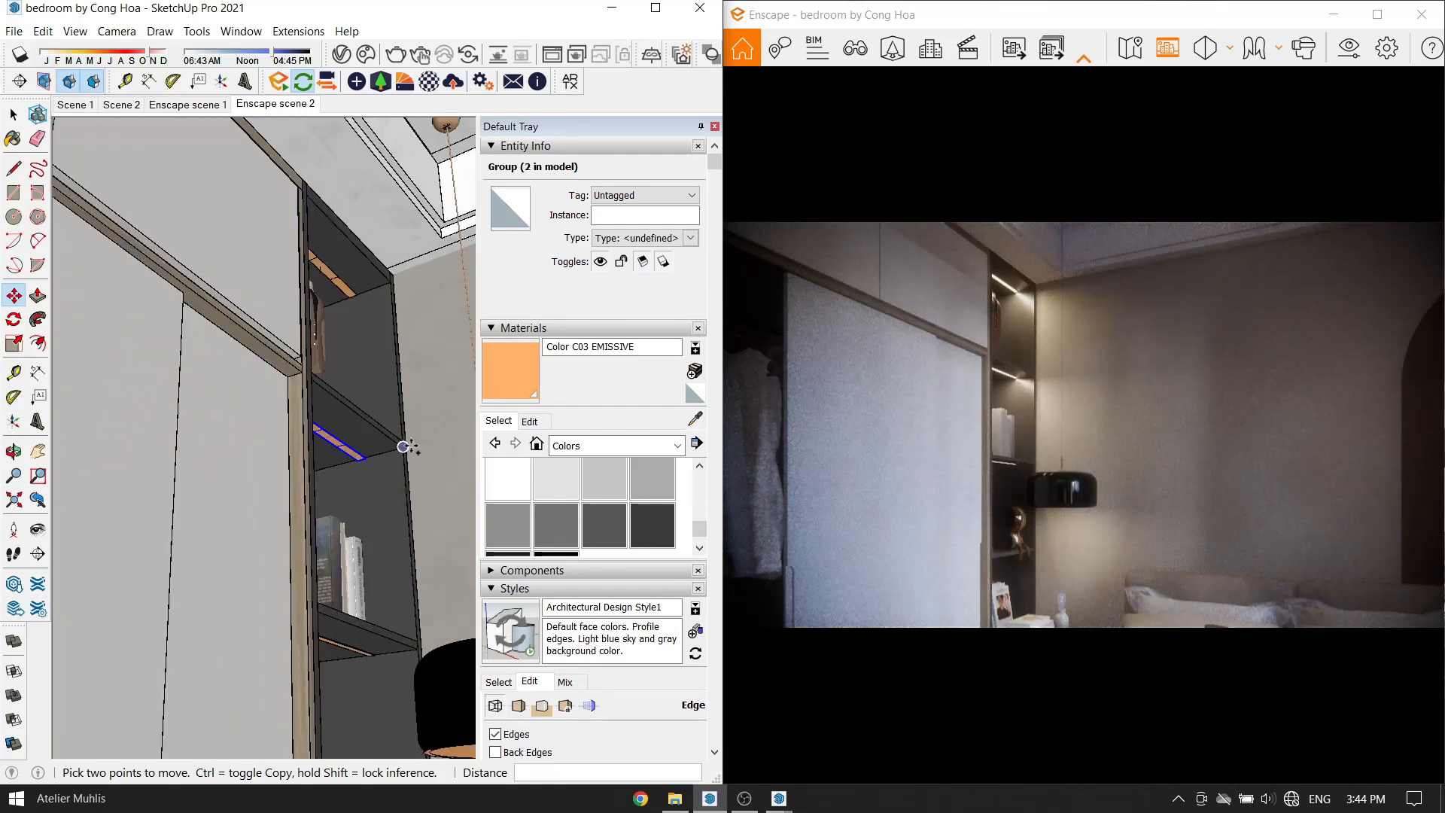
pyautogui.click(415, 596)
pyautogui.scroll(-2, 415, 602)
pyautogui.moveTo(415, 602); pyautogui.dragTo(401, 681, button='middle')
pyautogui.scroll(3, 415, 637)
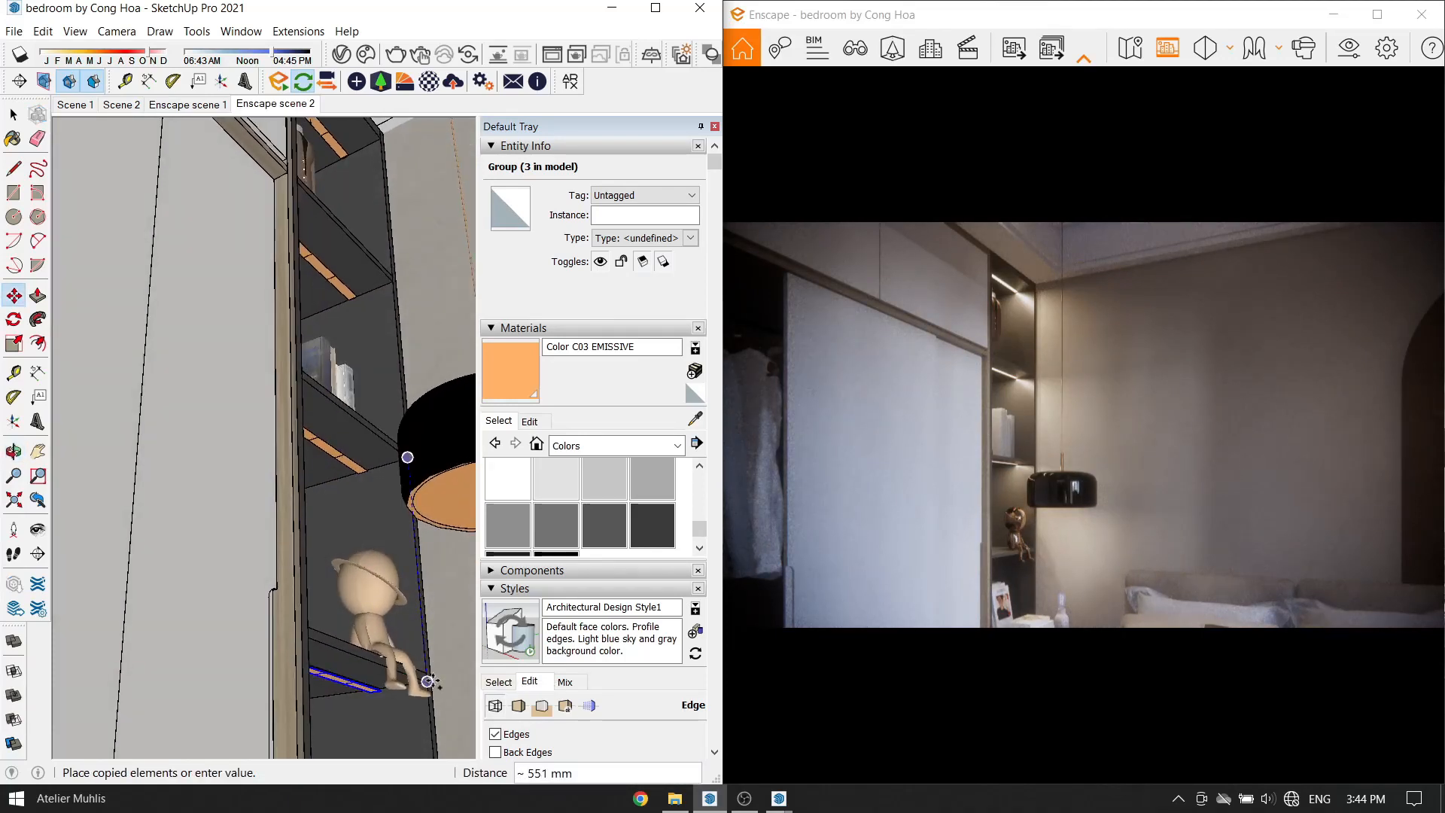
pyautogui.click(427, 681)
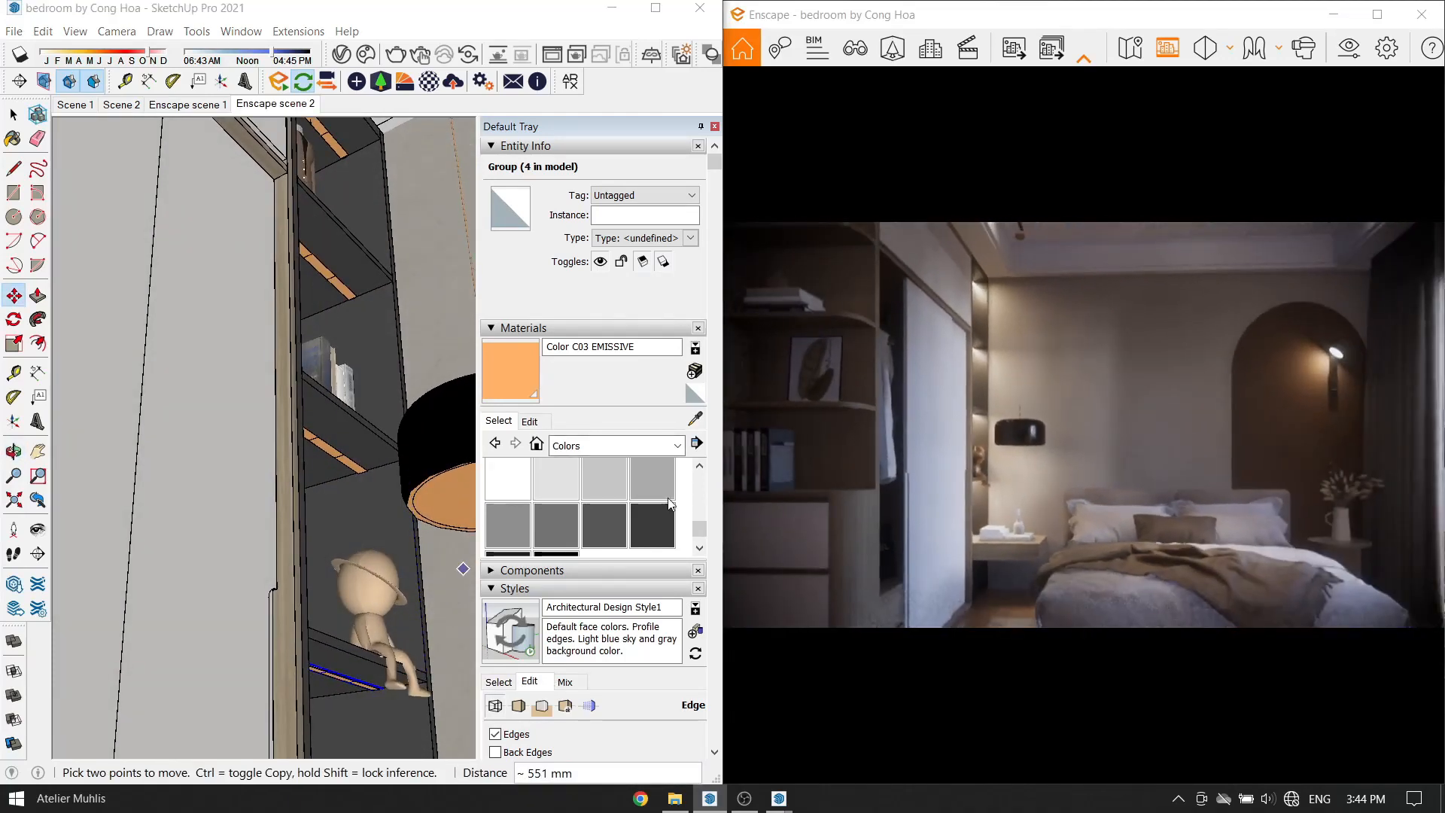
# Look around from the shelf niche in SketchUp and load the full-room bedroom view through Enscape's View Management.
pyautogui.click(37, 529)
pyautogui.moveTo(181, 591); pyautogui.dragTo(226, 677)
pyautogui.moveTo(226, 677)
pyautogui.mouseDown(button='middle')
pyautogui.moveTo(238, 647)
pyautogui.moveTo(118, 577)
pyautogui.moveTo(252, 674)
pyautogui.mouseUp(button='middle')
pyautogui.scroll(3, 238, 647)
pyautogui.scroll(-5, 218, 655)
pyautogui.click(855, 48)
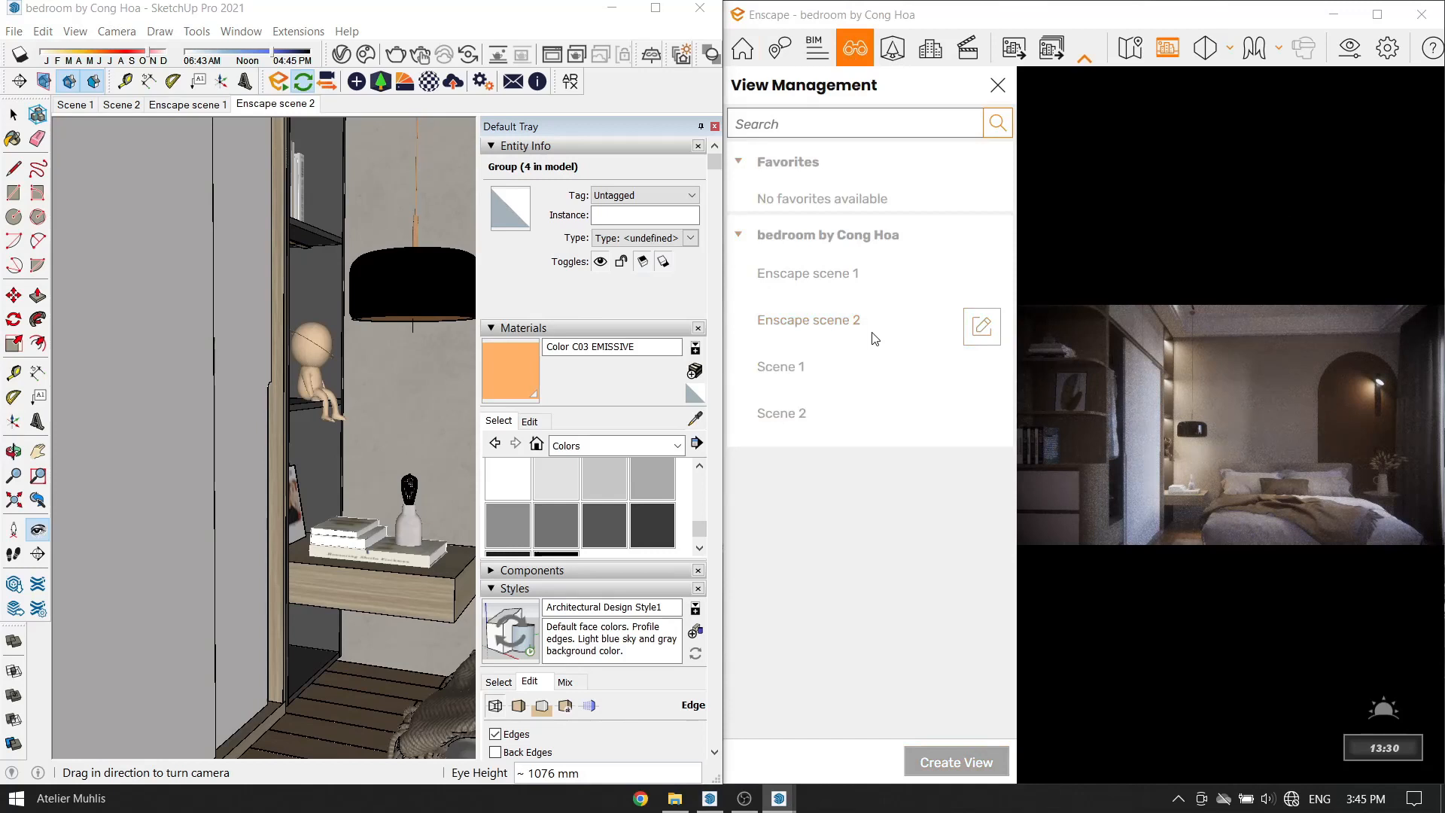
pyautogui.click(928, 410)
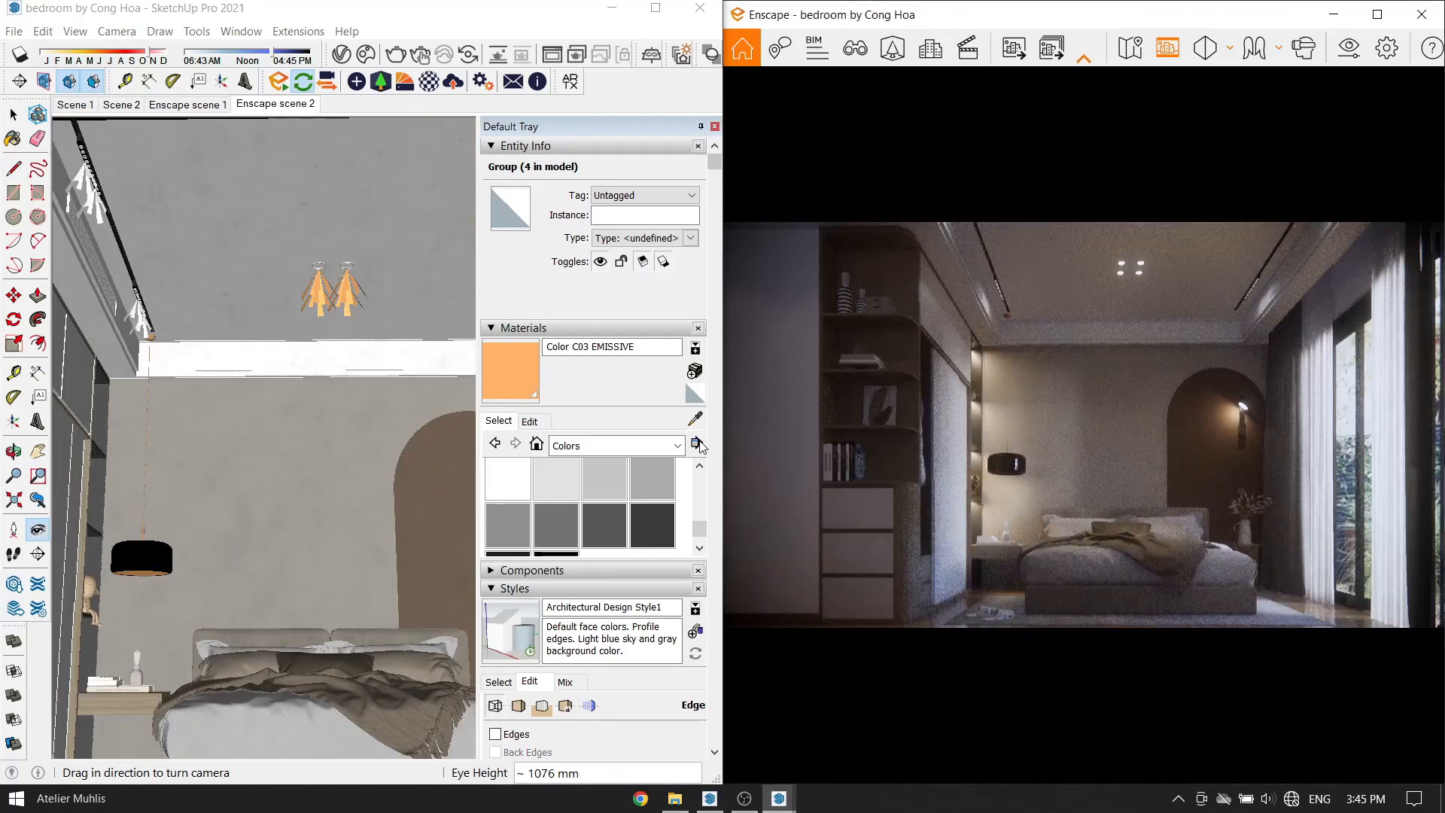
# Select the ceiling cove above the bed wall and turn on Edges in the style's edge settings.
pyautogui.click(347, 521)
pyautogui.press('space')
pyautogui.scroll(-8, 309, 507)
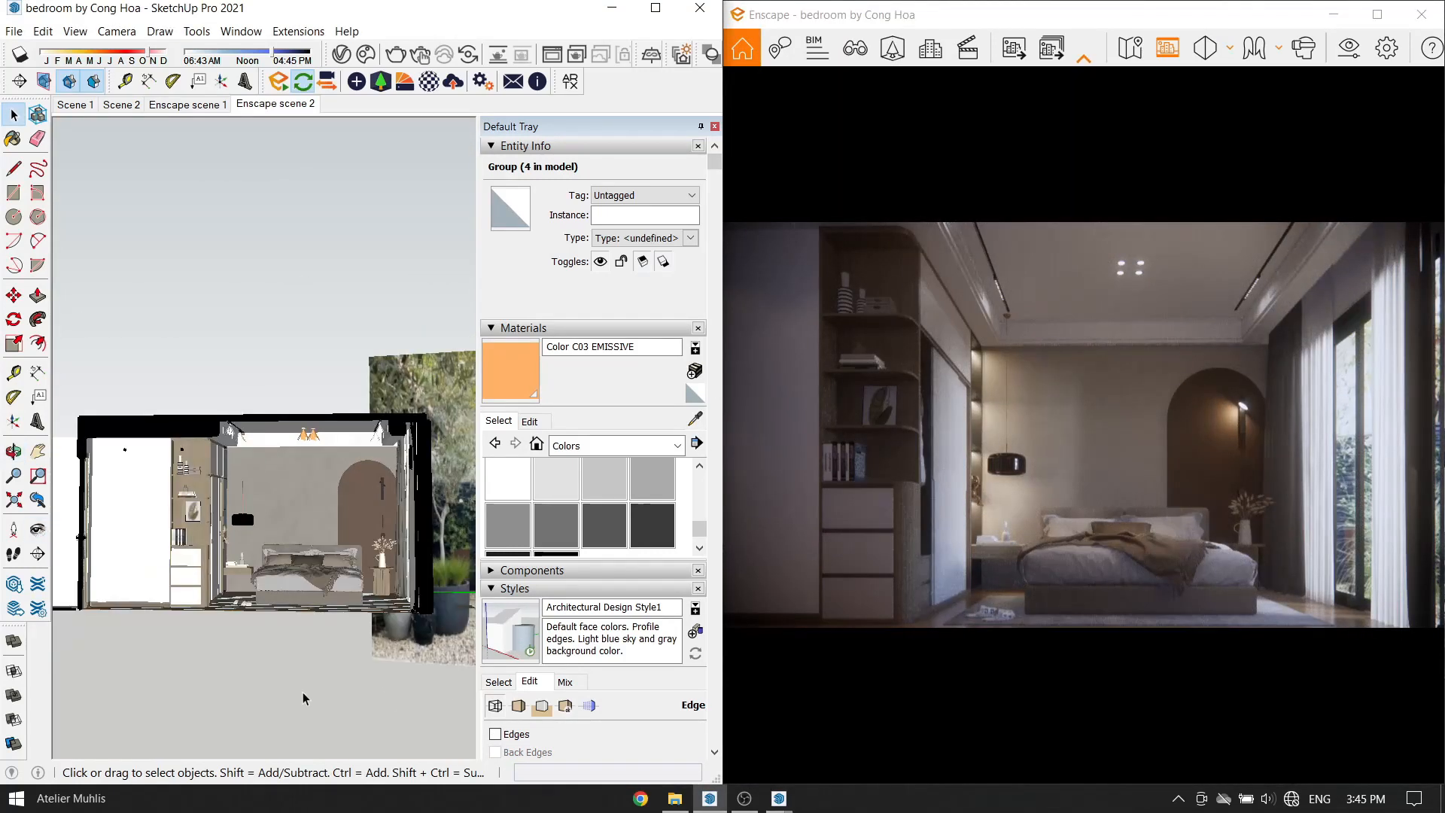
pyautogui.click(302, 689)
pyautogui.moveTo(298, 519); pyautogui.dragTo(283, 442, button='middle')
pyautogui.scroll(7, 272, 406)
pyautogui.scroll(5, 260, 389)
pyautogui.moveTo(252, 395)
pyautogui.mouseDown(button='middle')
pyautogui.moveTo(162, 459)
pyautogui.moveTo(136, 498)
pyautogui.mouseUp(button='middle')
pyautogui.scroll(3, 136, 500)
pyautogui.scroll(3, 201, 539)
pyautogui.click(224, 545)
pyautogui.scroll(-3, 656, 685)
pyautogui.click(495, 553)
# Draw a short vertical guide line in the ceiling cove and place an Enscape rectangular light along it.
pyautogui.moveTo(248, 527); pyautogui.dragTo(215, 561, button='middle')
pyautogui.press('l')
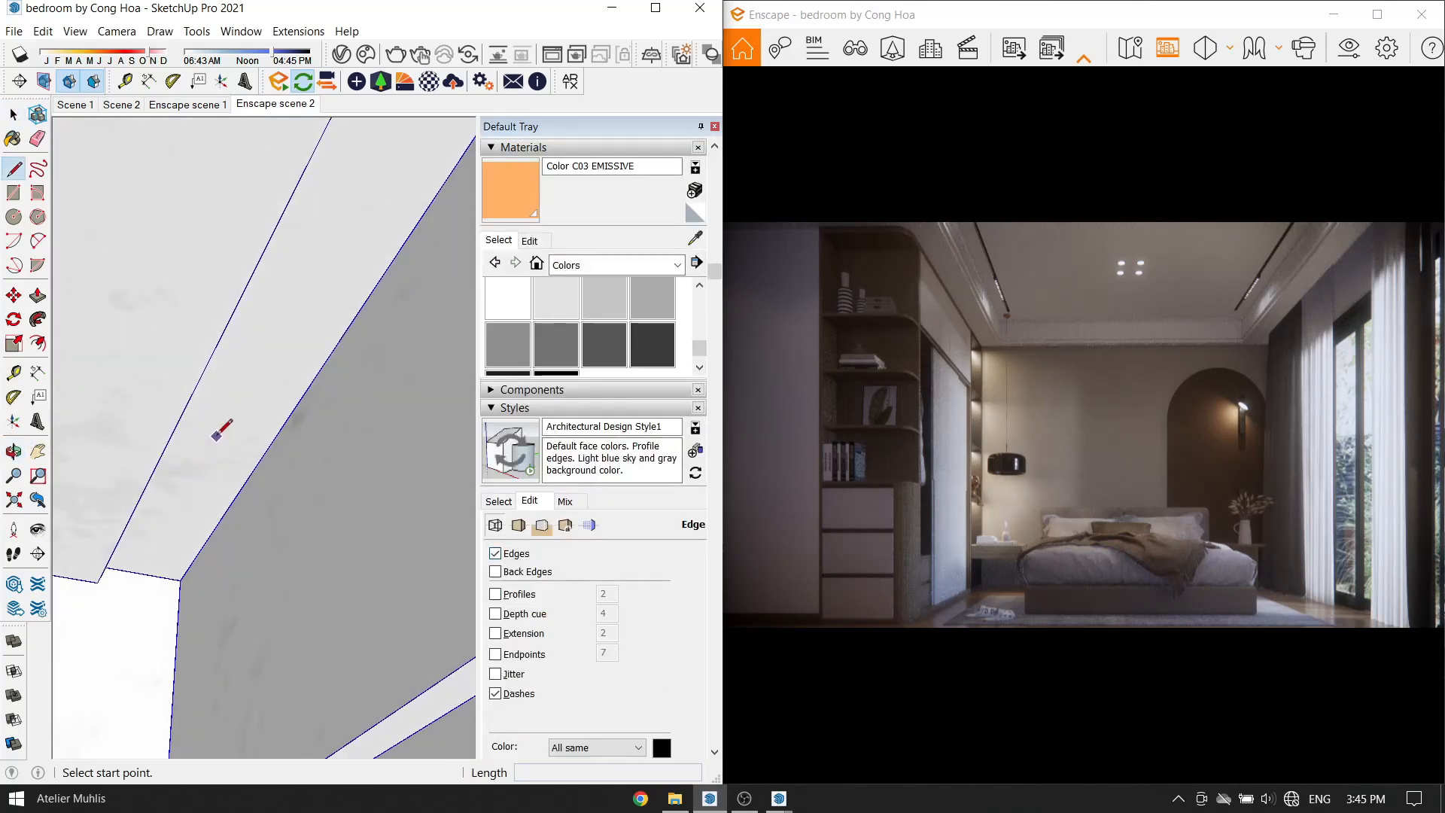
pyautogui.click(356, 82)
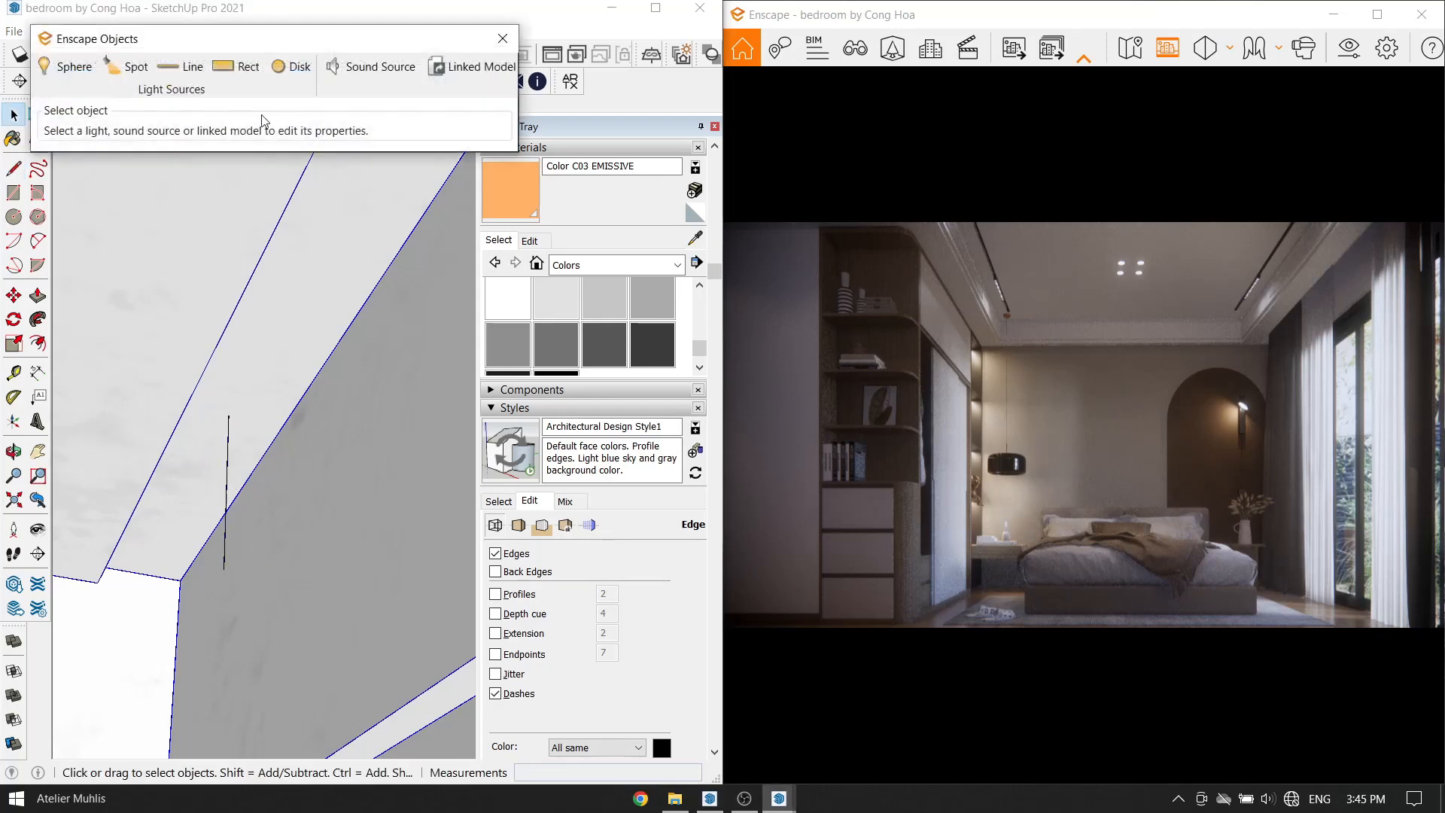
pyautogui.click(227, 468)
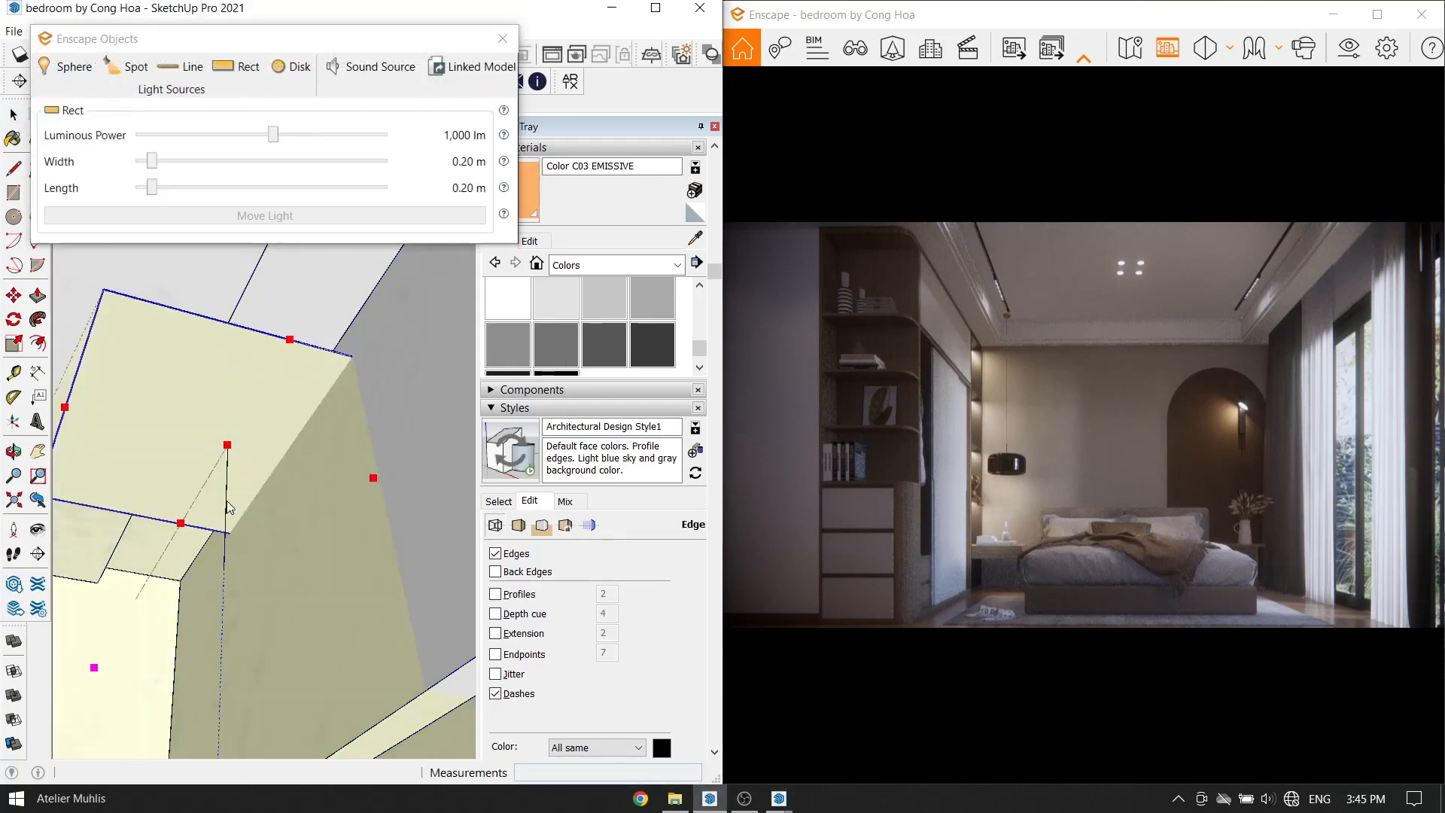
# Size the cove's rectangular light to 0.05 m wide and 0.25 m long and paint it with Color C03 EMISSIVE.
pyautogui.moveTo(151, 188); pyautogui.dragTo(138, 165)
pyautogui.moveTo(293, 353)
pyautogui.mouseDown(button='middle')
pyautogui.moveTo(254, 364)
pyautogui.moveTo(312, 399)
pyautogui.moveTo(351, 399)
pyautogui.mouseUp(button='middle')
pyautogui.click(535, 188)
pyautogui.click(235, 381)
# Set the cove light's luminous power to 589 lm and close the Enscape Objects dialog.
pyautogui.moveTo(276, 144); pyautogui.dragTo(263, 136)
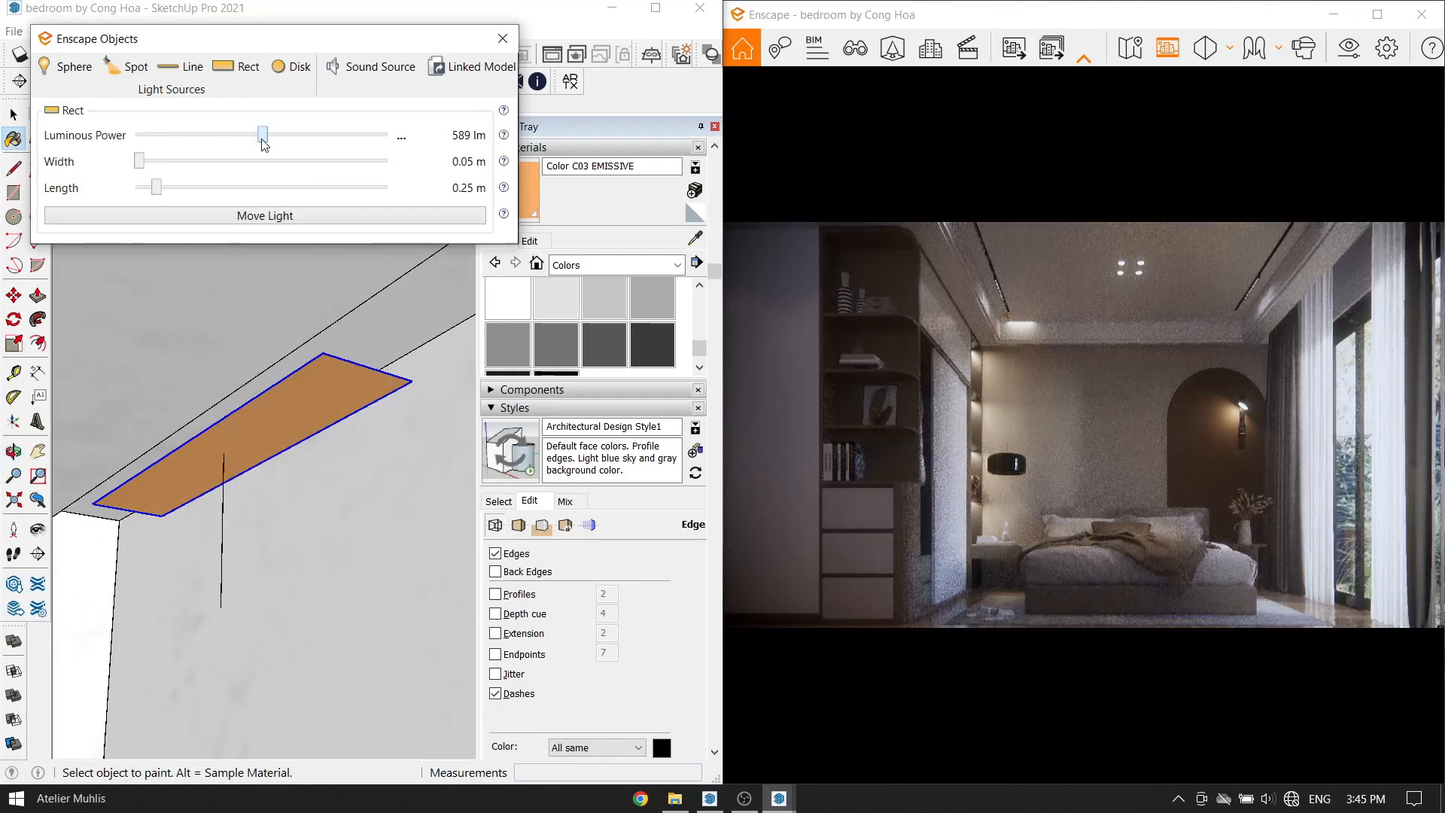
pyautogui.moveTo(334, 385); pyautogui.dragTo(292, 382, button='middle')
pyautogui.press('space')
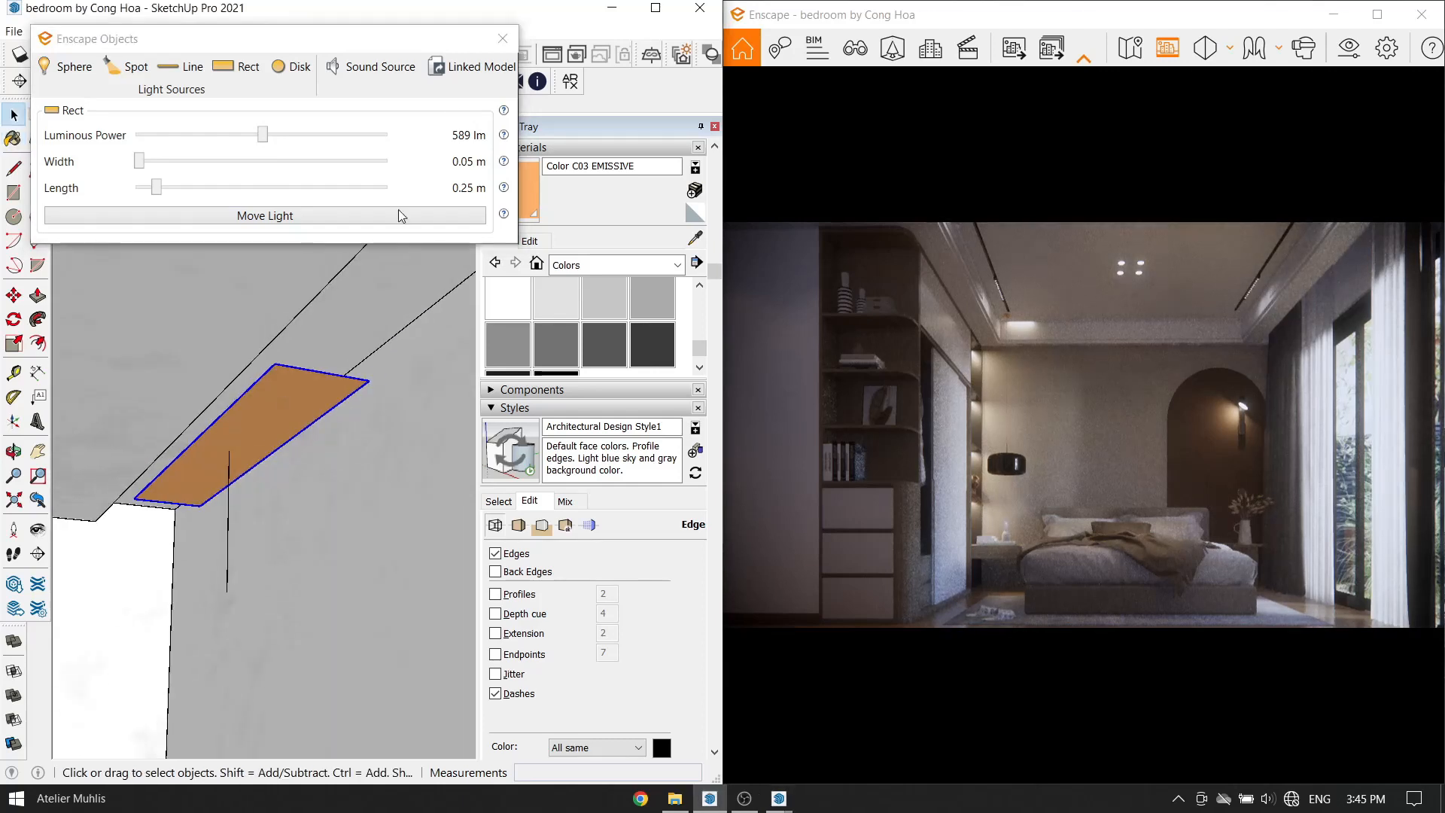
pyautogui.click(489, 42)
# Move the rectangular light into the cove's recess and along towards the corner by the wardrobe.
pyautogui.press('m')
pyautogui.click(363, 343)
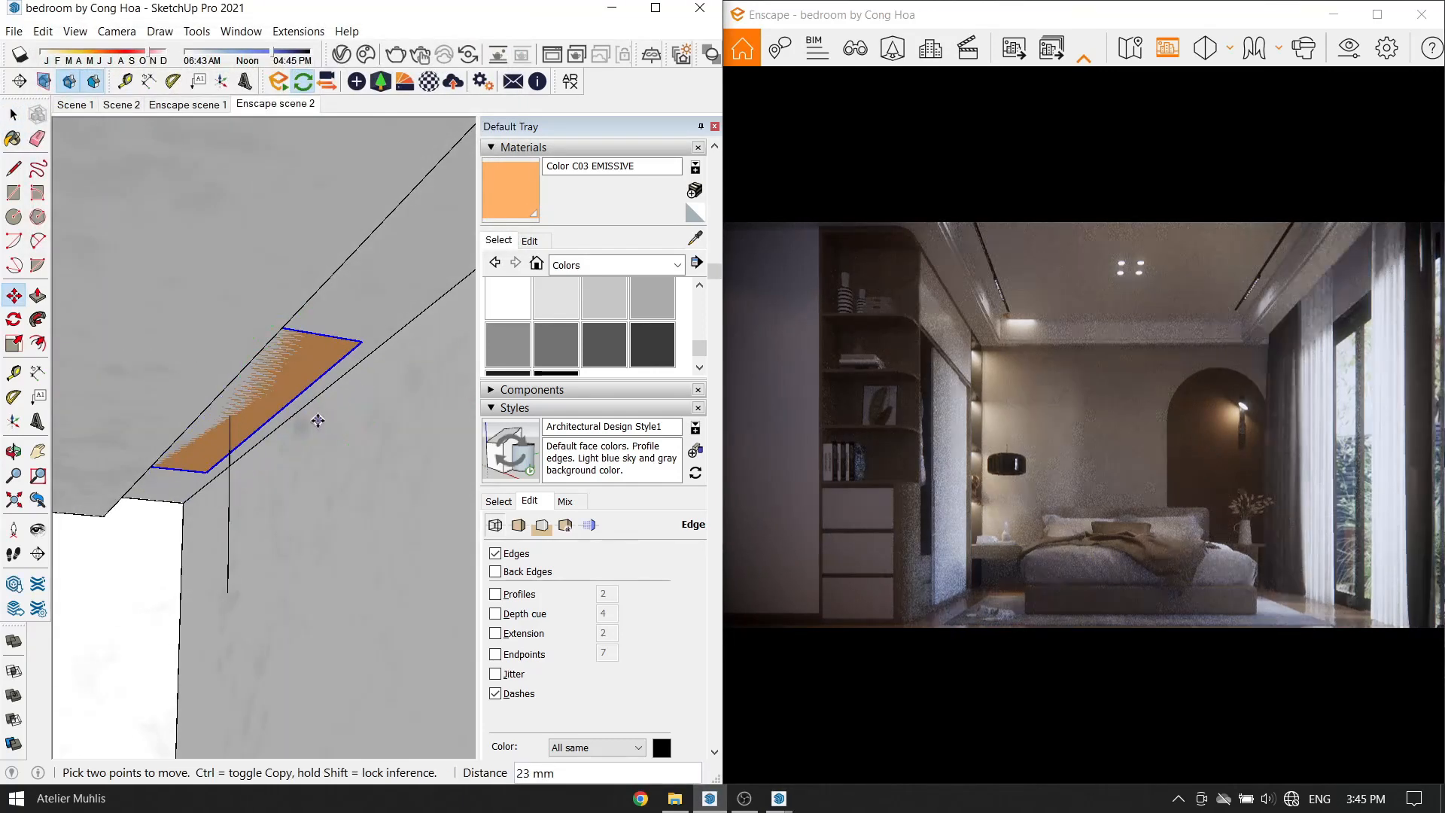
pyautogui.moveTo(316, 420); pyautogui.dragTo(184, 480, button='middle')
pyautogui.scroll(-1, 183, 480)
pyautogui.click(156, 491)
pyautogui.click(84, 538)
# Set the cove light's length to 0.93 m in the Enscape Objects dialog.
pyautogui.click(357, 81)
pyautogui.moveTo(176, 211); pyautogui.dragTo(236, 213)
pyautogui.moveTo(250, 408); pyautogui.dragTo(286, 530, button='middle')
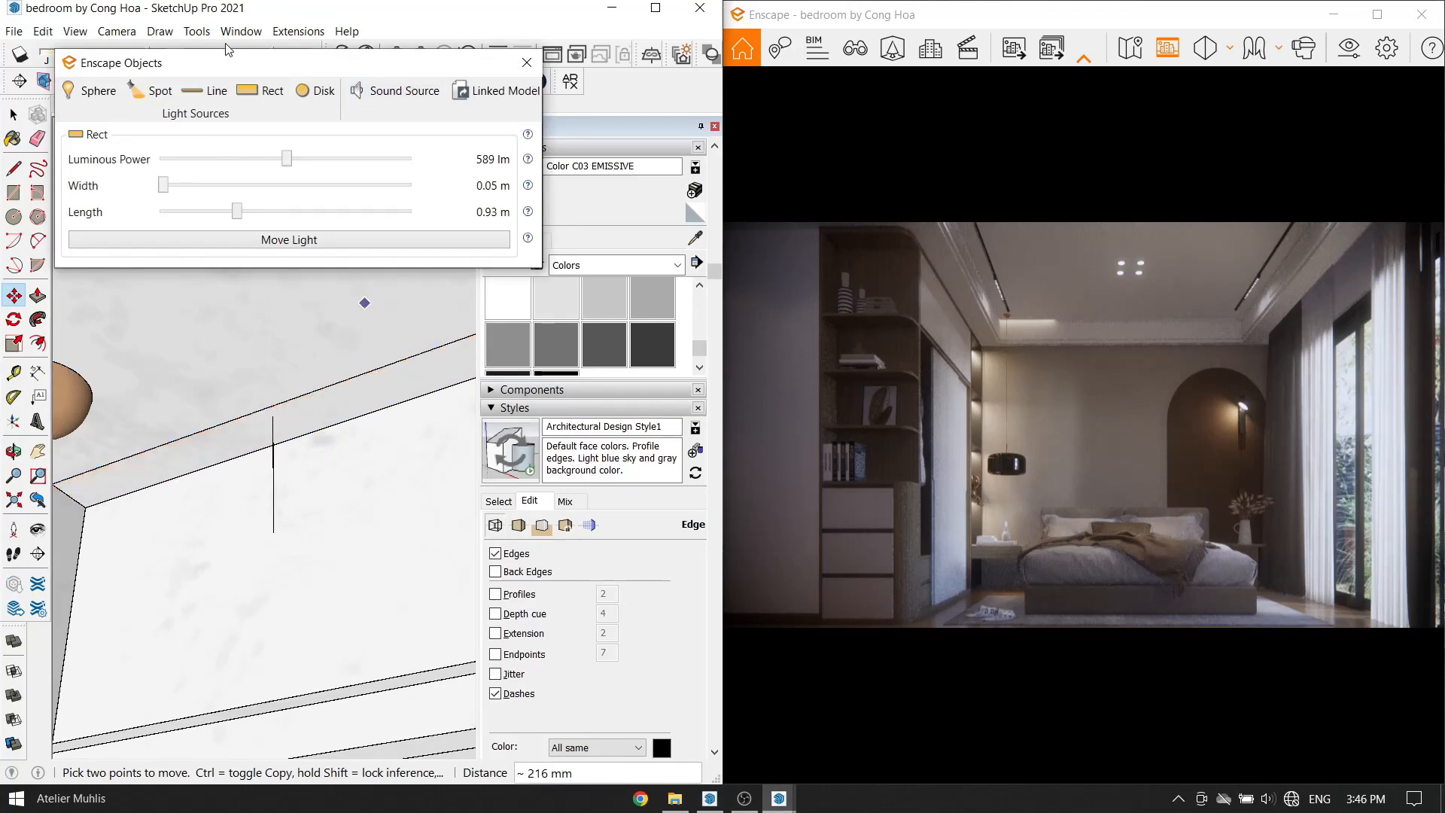
pyautogui.press('Escape')
# Move the lengthened light to start at the cove's corner and shift it slightly down clear of the ceiling surface.
pyautogui.moveTo(162, 527); pyautogui.dragTo(234, 508)
pyautogui.moveTo(132, 551)
pyautogui.mouseDown()
pyautogui.moveTo(228, 525)
pyautogui.moveTo(187, 532)
pyautogui.mouseUp()
pyautogui.moveTo(204, 523); pyautogui.dragTo(281, 443, button='middle')
pyautogui.scroll(4, 278, 418)
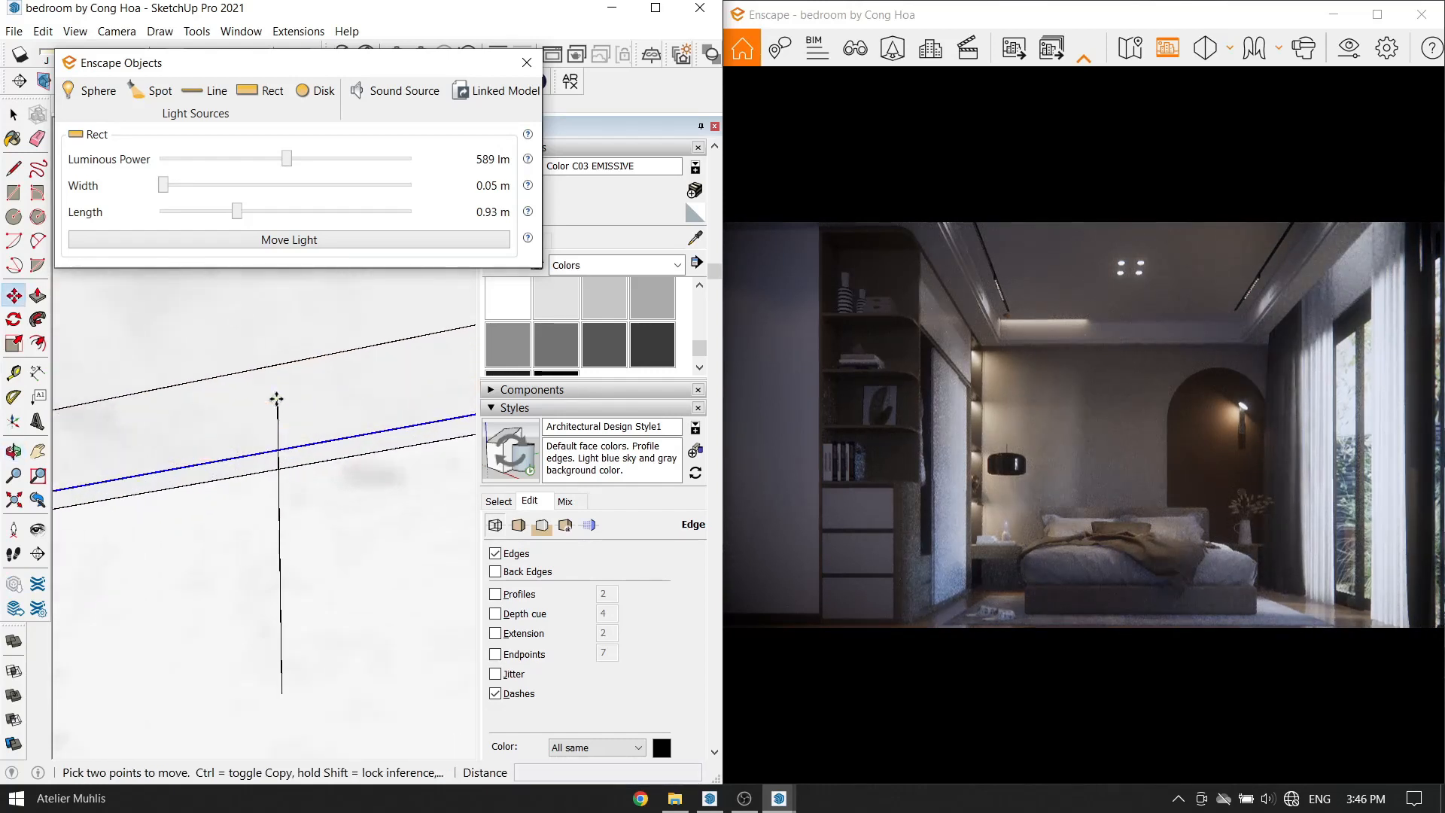
pyautogui.moveTo(276, 399); pyautogui.dragTo(277, 412)
pyautogui.press('Return')
pyautogui.scroll(-5, 269, 443)
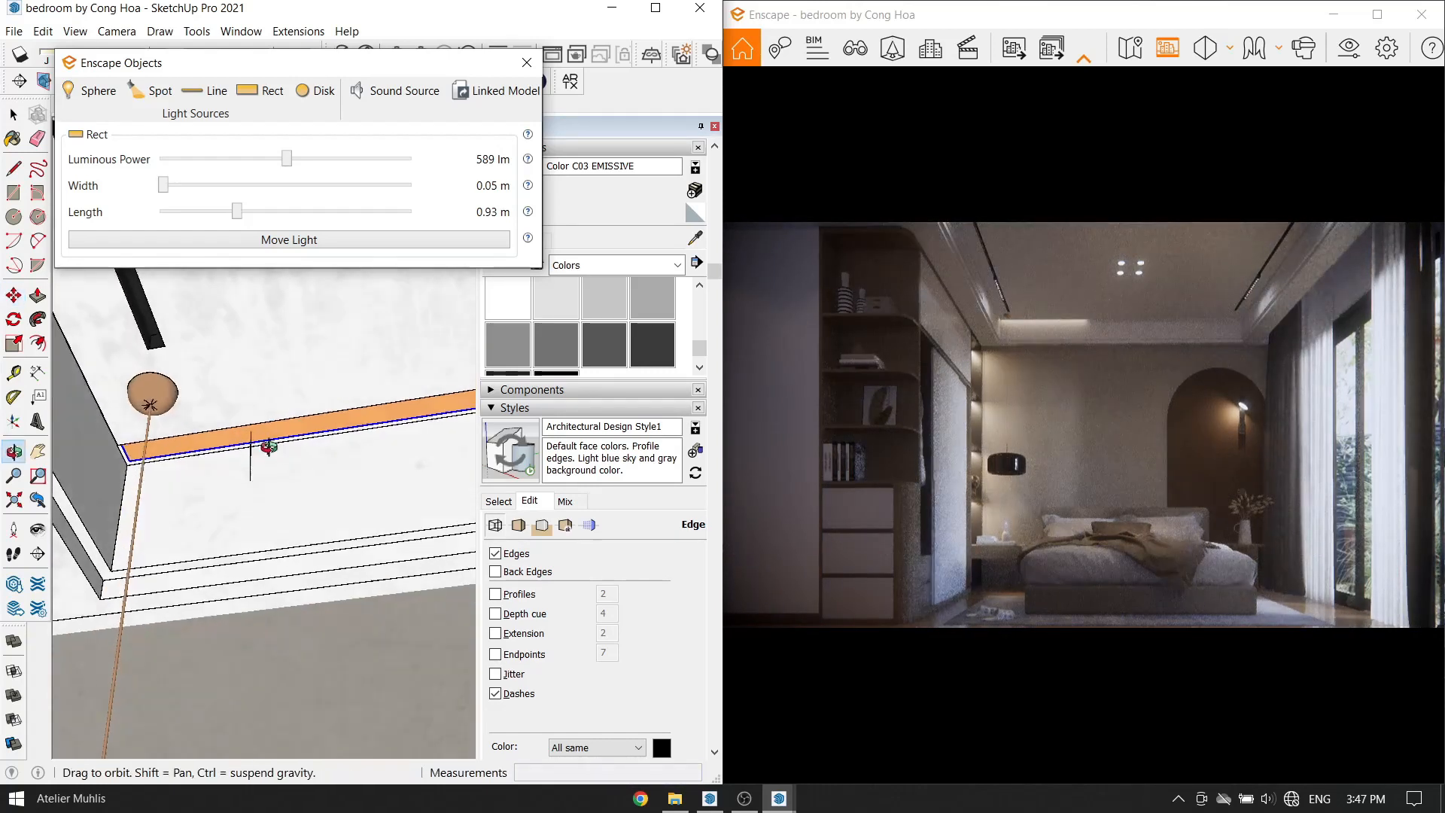
# Copy the light about 924 mm along the cove, end to end with the original, and close the Enscape Objects dialog.
pyautogui.moveTo(268, 444); pyautogui.dragTo(213, 494, button='middle')
pyautogui.scroll(-2, 220, 497)
pyautogui.press('ctrl')
pyautogui.click(246, 498)
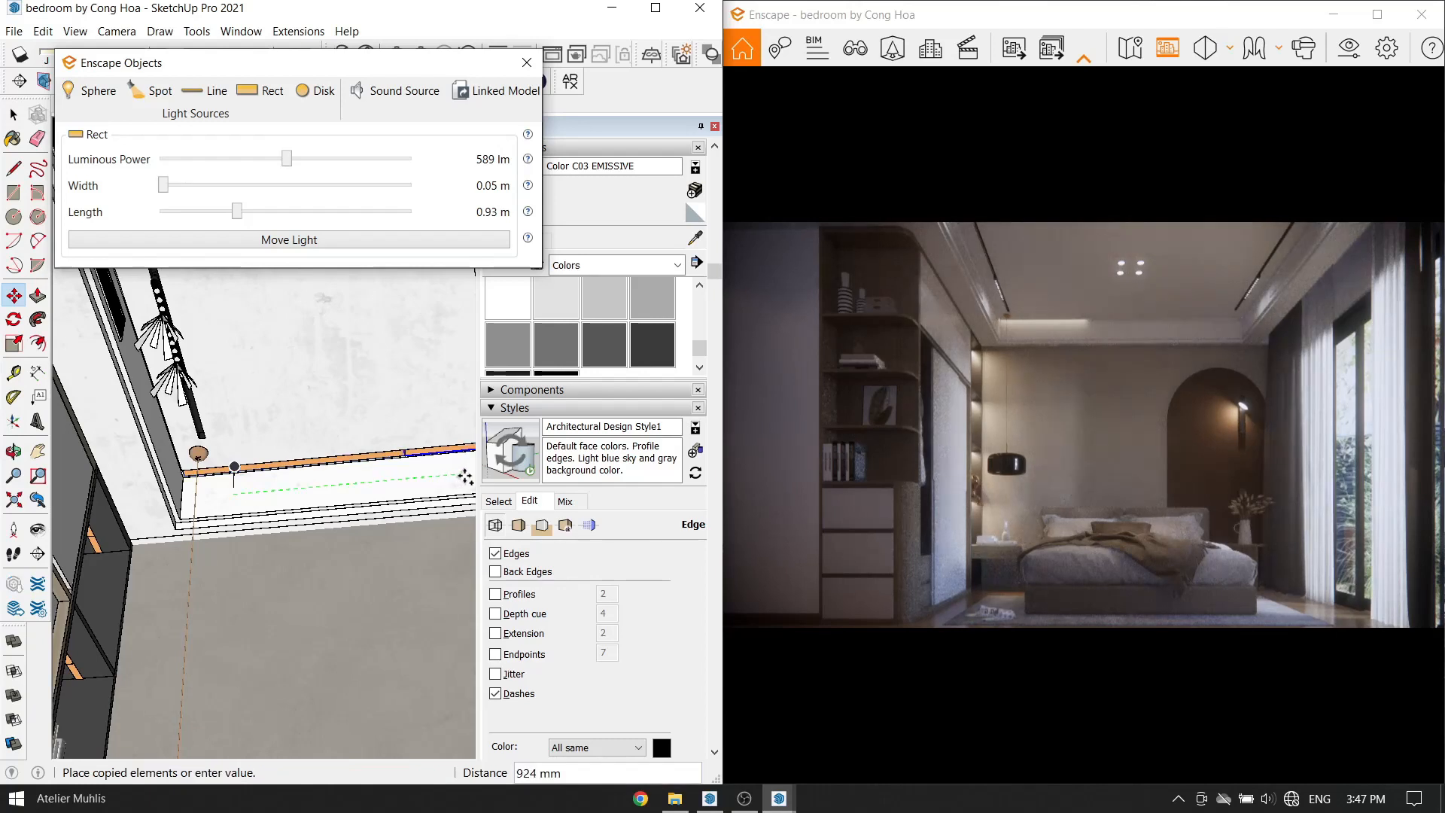
pyautogui.click(465, 476)
pyautogui.click(526, 62)
# Copy the cove light further along the recess and align the copy with the end of the neighbouring light.
pyautogui.moveTo(288, 474)
pyautogui.mouseDown()
pyautogui.moveTo(301, 480)
pyautogui.moveTo(207, 468)
pyautogui.mouseUp()
pyautogui.press('space')
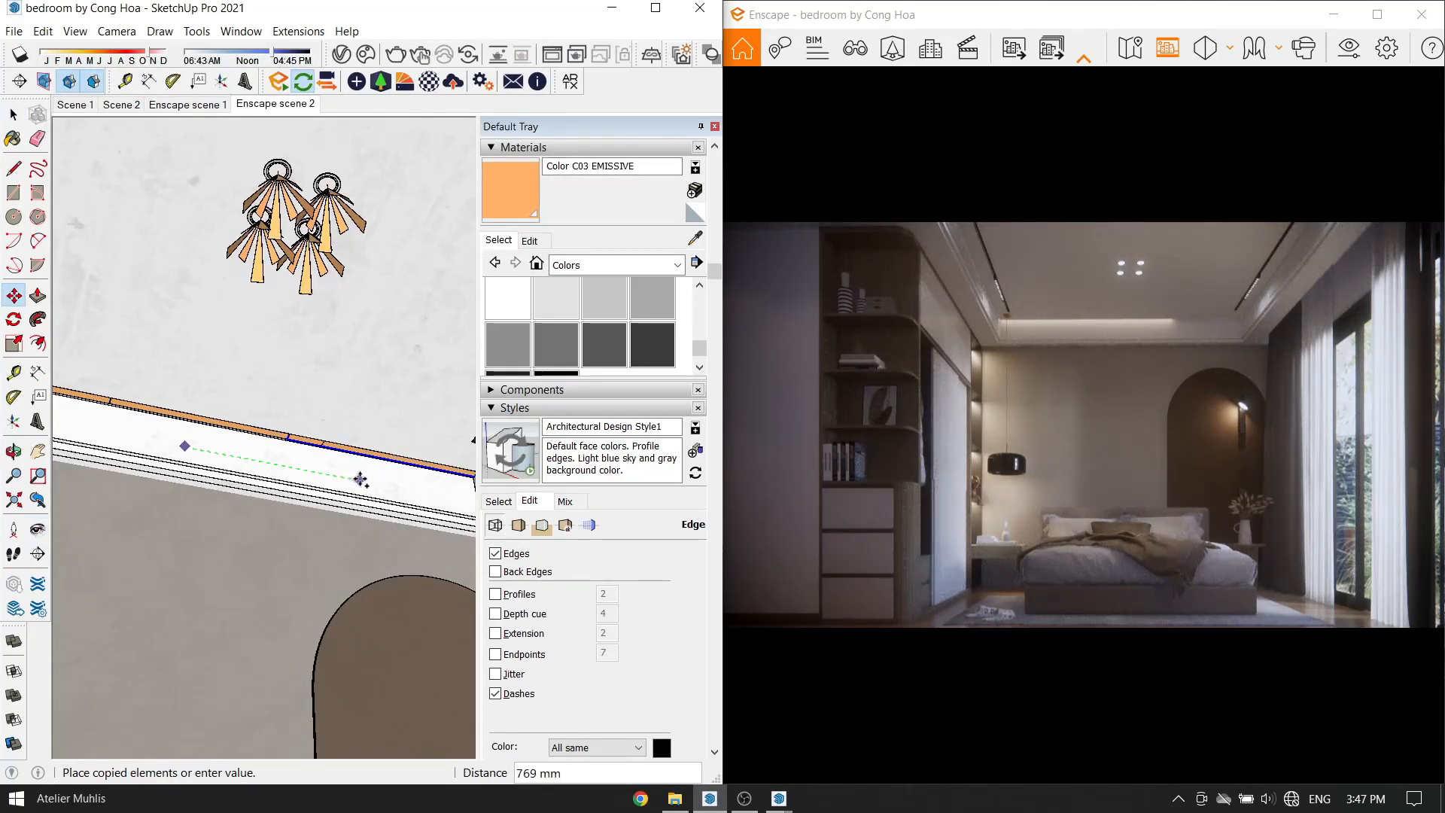
pyautogui.scroll(3, 232, 401)
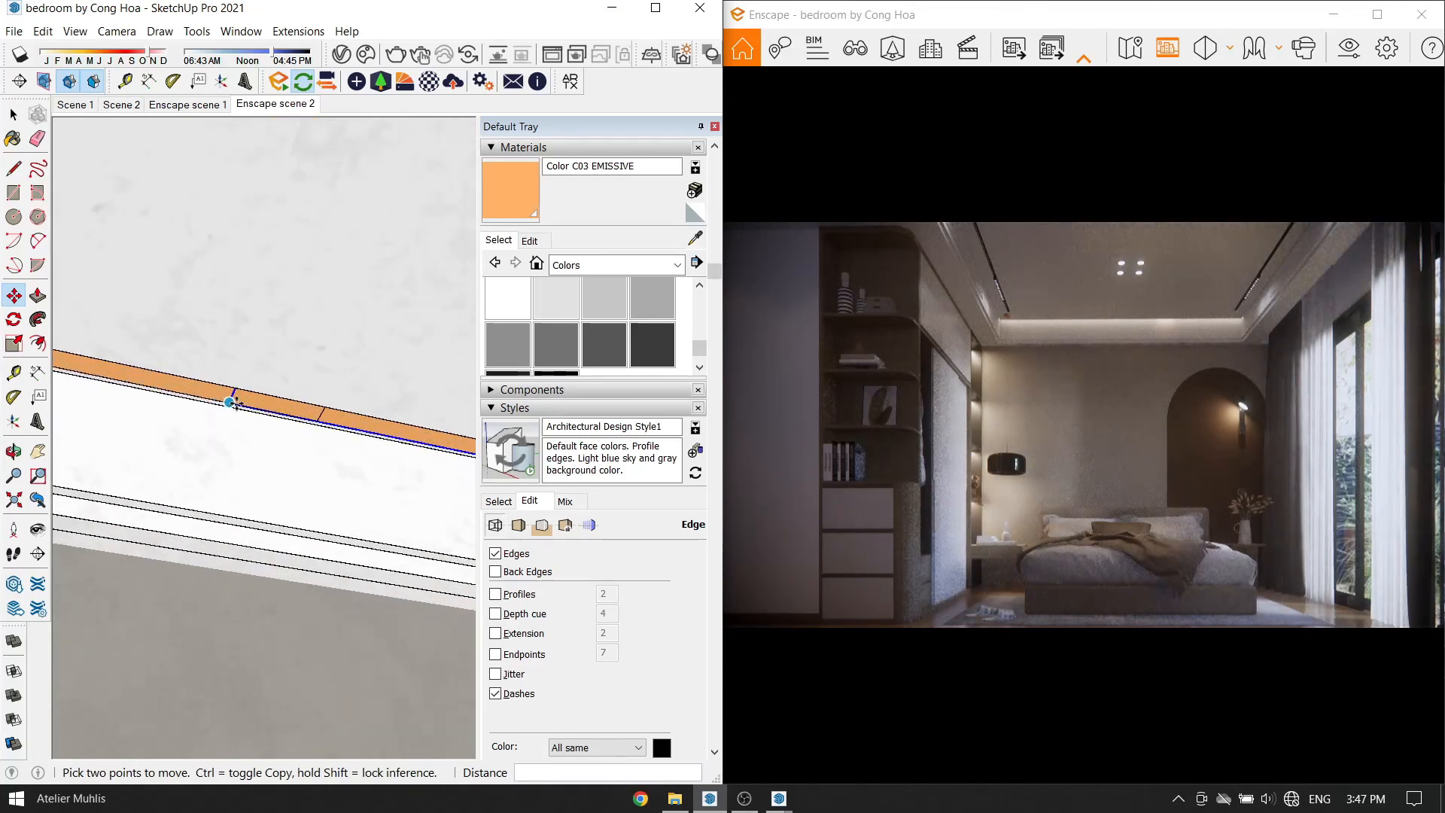
pyautogui.click(319, 419)
pyautogui.press('space')
pyautogui.scroll(-3, 301, 423)
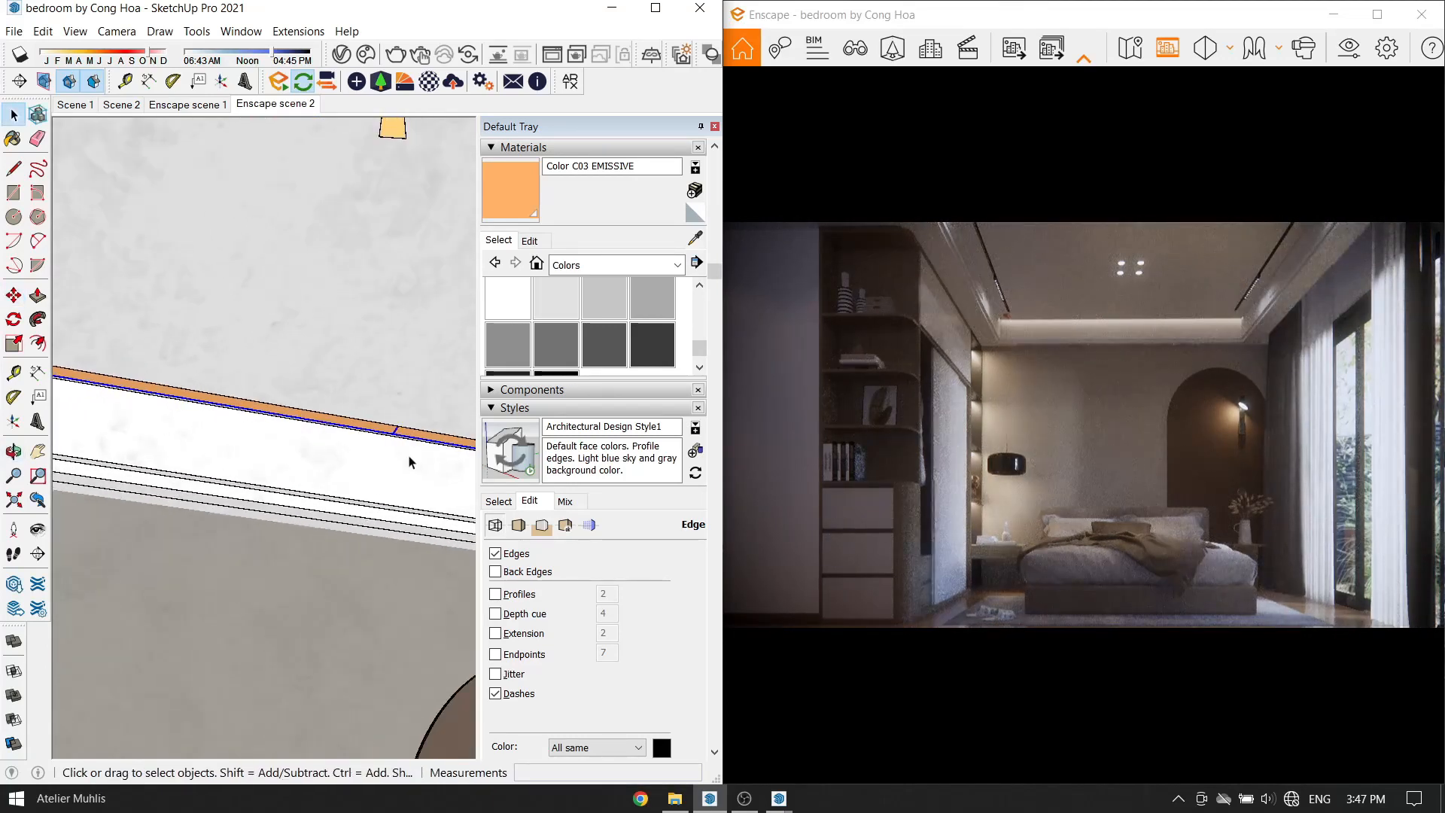
# Select the row of rectangular lights in the ceiling cove and make them a group.
pyautogui.scroll(8, 339, 442)
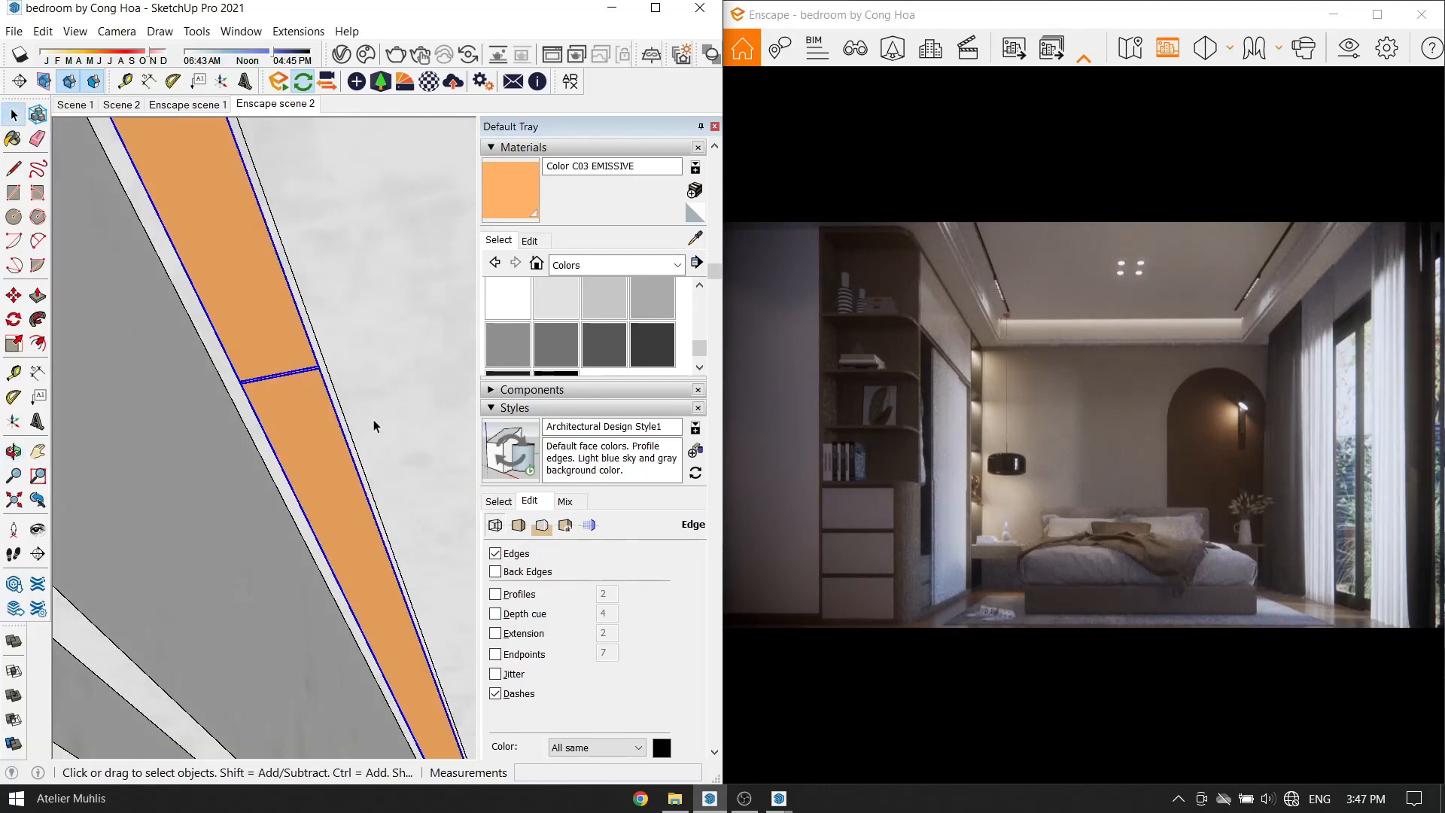
pyautogui.press('m')
pyautogui.moveTo(256, 516)
pyautogui.mouseDown(button='middle')
pyautogui.moveTo(216, 490)
pyautogui.moveTo(283, 493)
pyautogui.mouseUp(button='middle')
pyautogui.press('space')
pyautogui.rightClick(281, 494)
pyautogui.click(382, 290)
# Try copying a light group from the shelf niche to the top compartment of the open wooden shelf unit.
pyautogui.moveTo(282, 406)
pyautogui.mouseDown(button='middle')
pyautogui.moveTo(200, 464)
pyautogui.moveTo(284, 445)
pyautogui.moveTo(261, 539)
pyautogui.moveTo(187, 421)
pyautogui.moveTo(197, 314)
pyautogui.moveTo(121, 368)
pyautogui.mouseUp(button='middle')
pyautogui.scroll(-10, 283, 445)
pyautogui.scroll(6, 274, 527)
pyautogui.scroll(-8, 261, 539)
pyautogui.scroll(-6, 261, 539)
pyautogui.scroll(8, 187, 387)
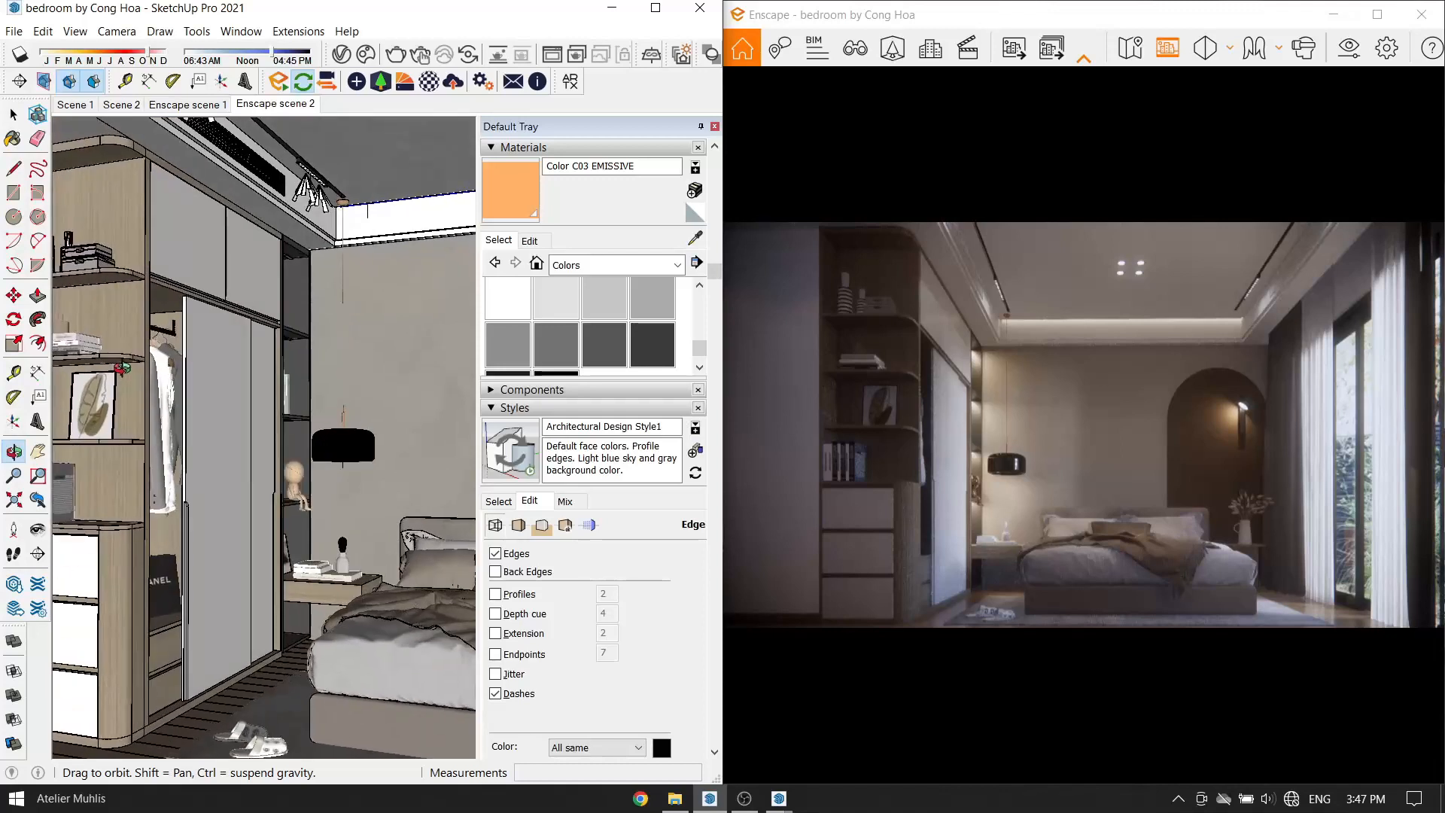
pyautogui.scroll(-1, 488, 409)
pyautogui.scroll(-4, 331, 399)
pyautogui.scroll(10, 312, 368)
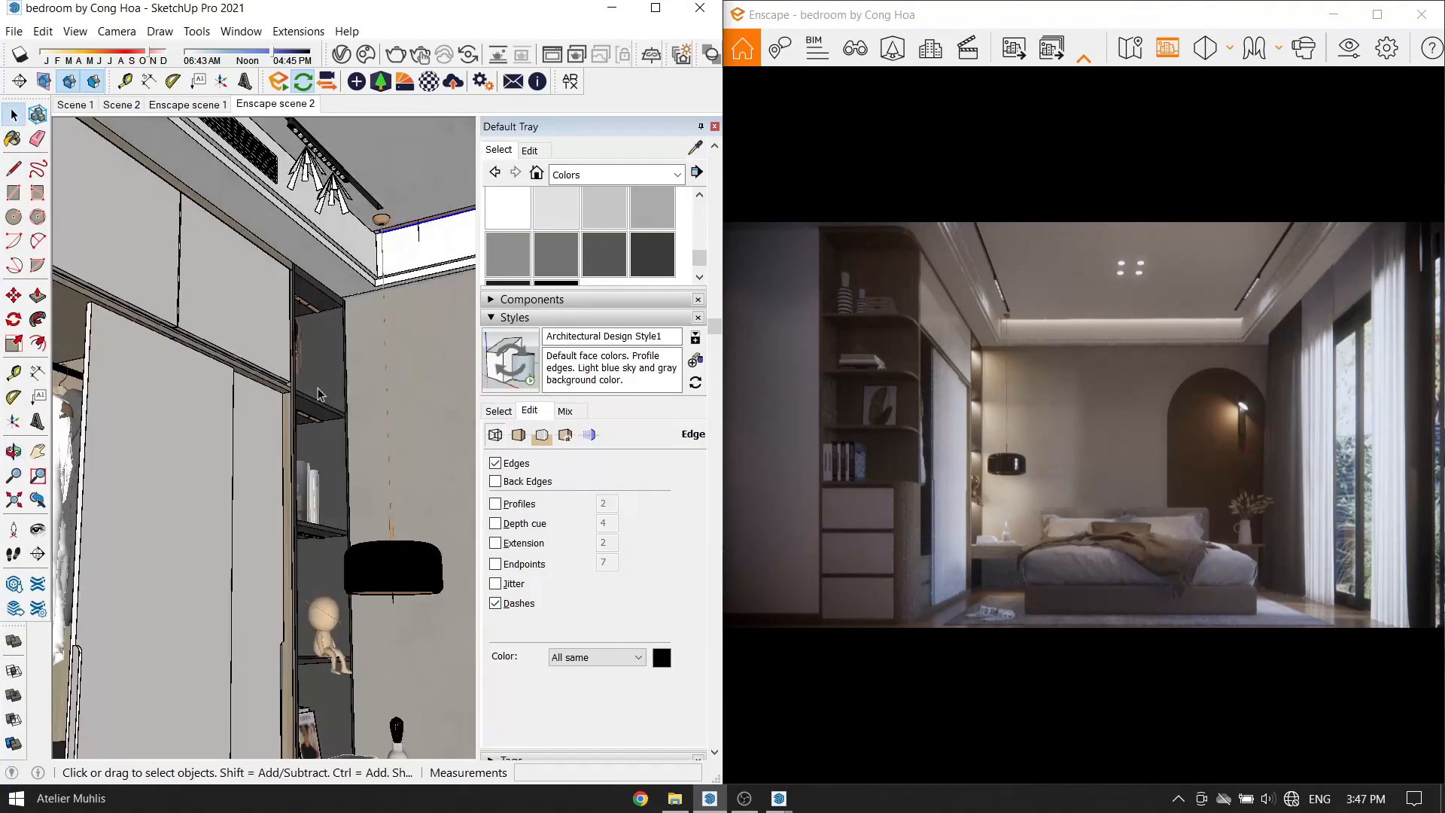
pyautogui.moveTo(322, 468); pyautogui.dragTo(339, 437, button='middle')
pyautogui.scroll(2, 339, 436)
pyautogui.press('m')
pyautogui.click(327, 424)
pyautogui.press('ctrl')
pyautogui.scroll(-12, 343, 460)
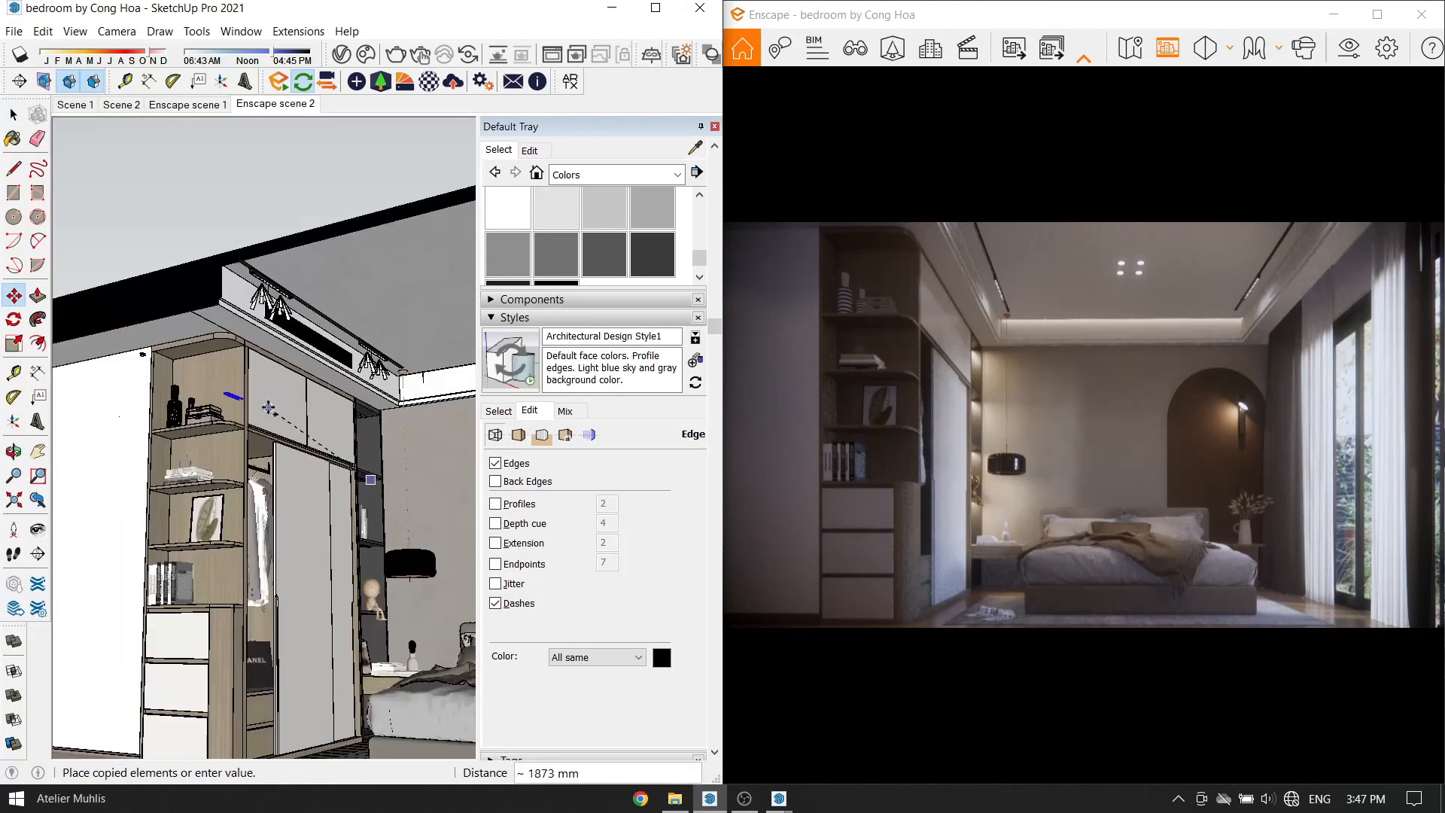
pyautogui.scroll(5, 226, 369)
pyautogui.click(221, 367)
pyautogui.scroll(5, 218, 354)
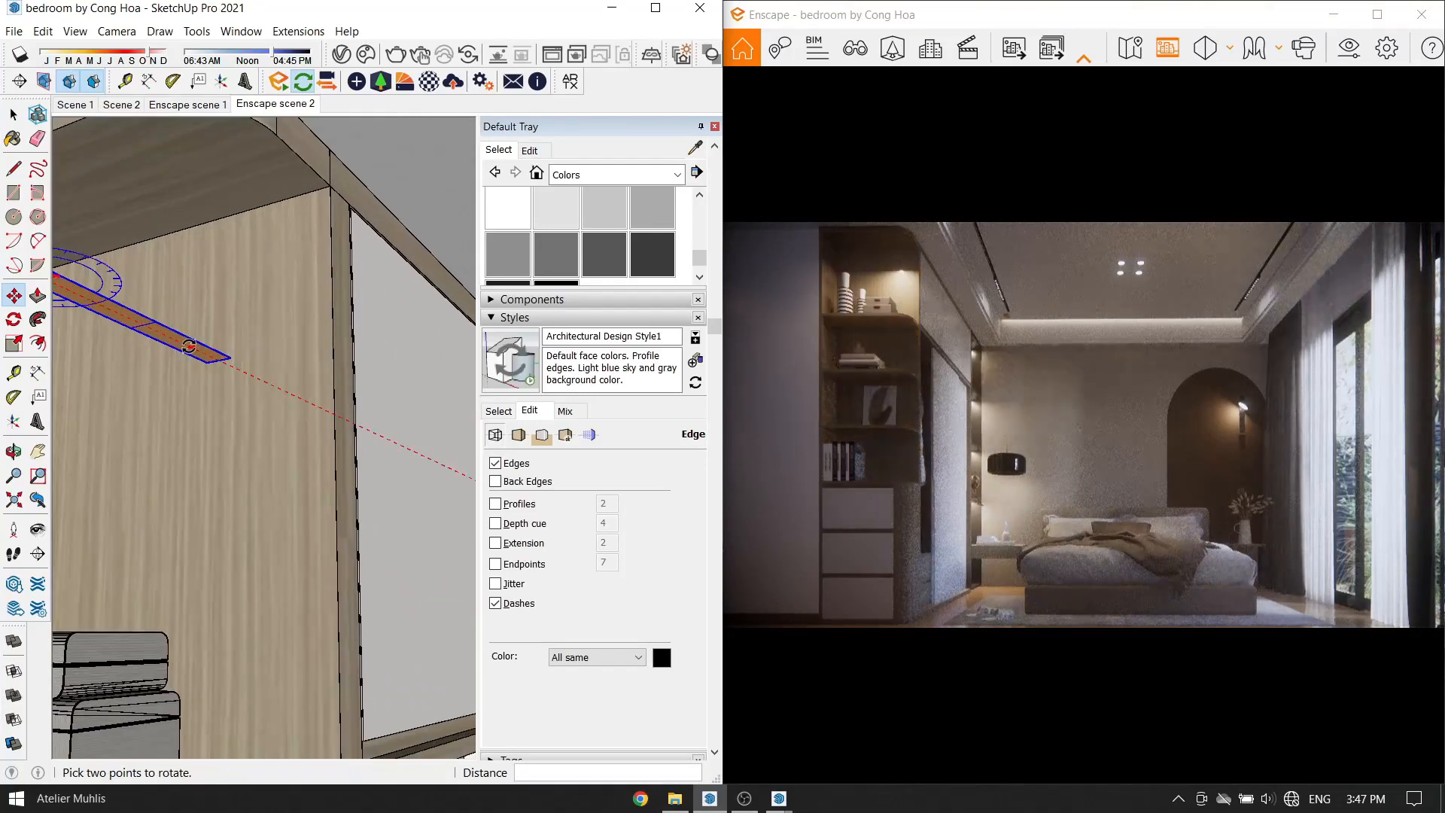
# Try fitting the copied light group beneath the shelf unit's top board, rotated to match it, and delete the copy.
pyautogui.press('q')
pyautogui.press('m')
pyautogui.scroll(-4, 302, 226)
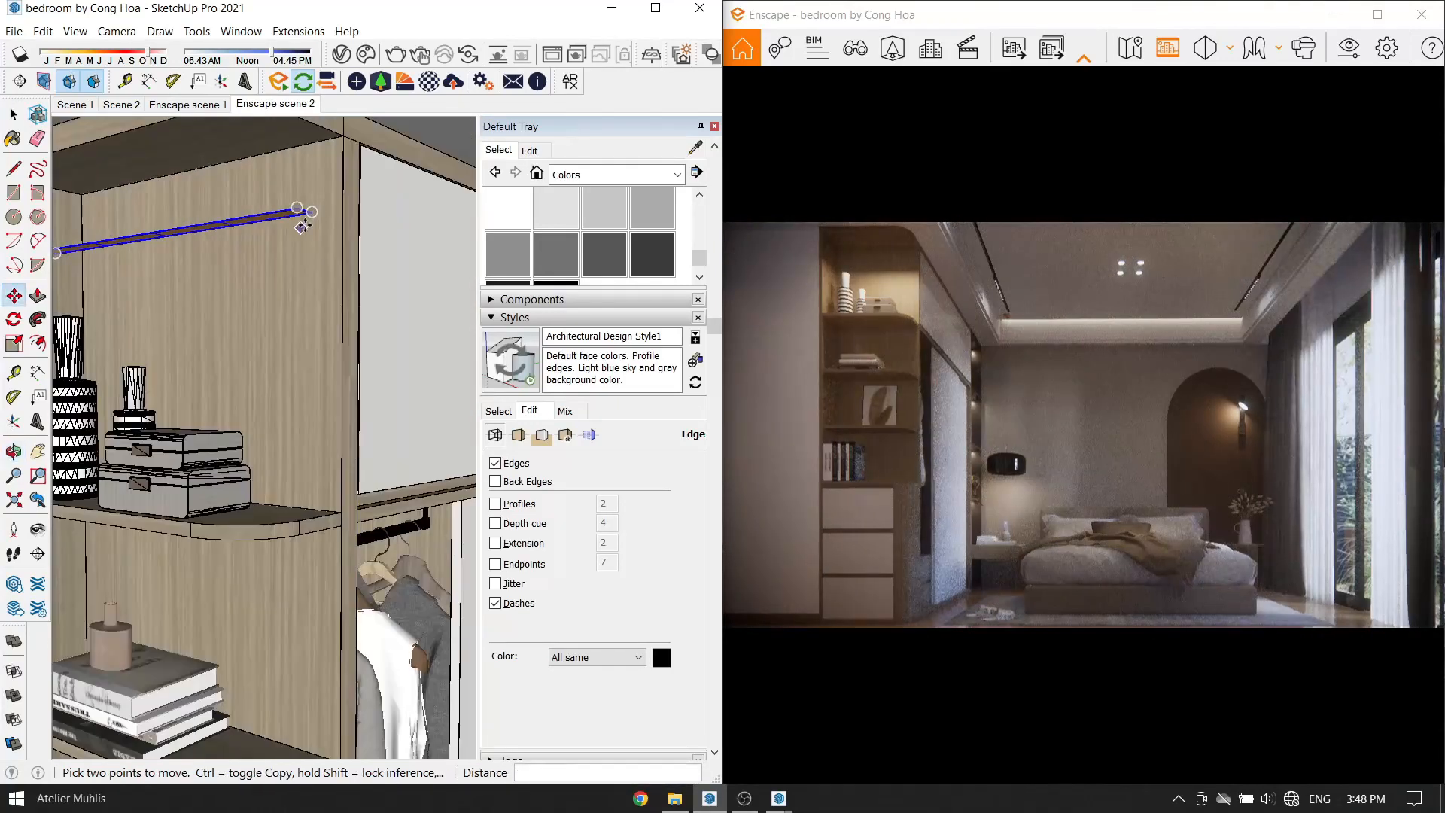
pyautogui.write('50')
pyautogui.press('Return')
pyautogui.scroll(3, 260, 248)
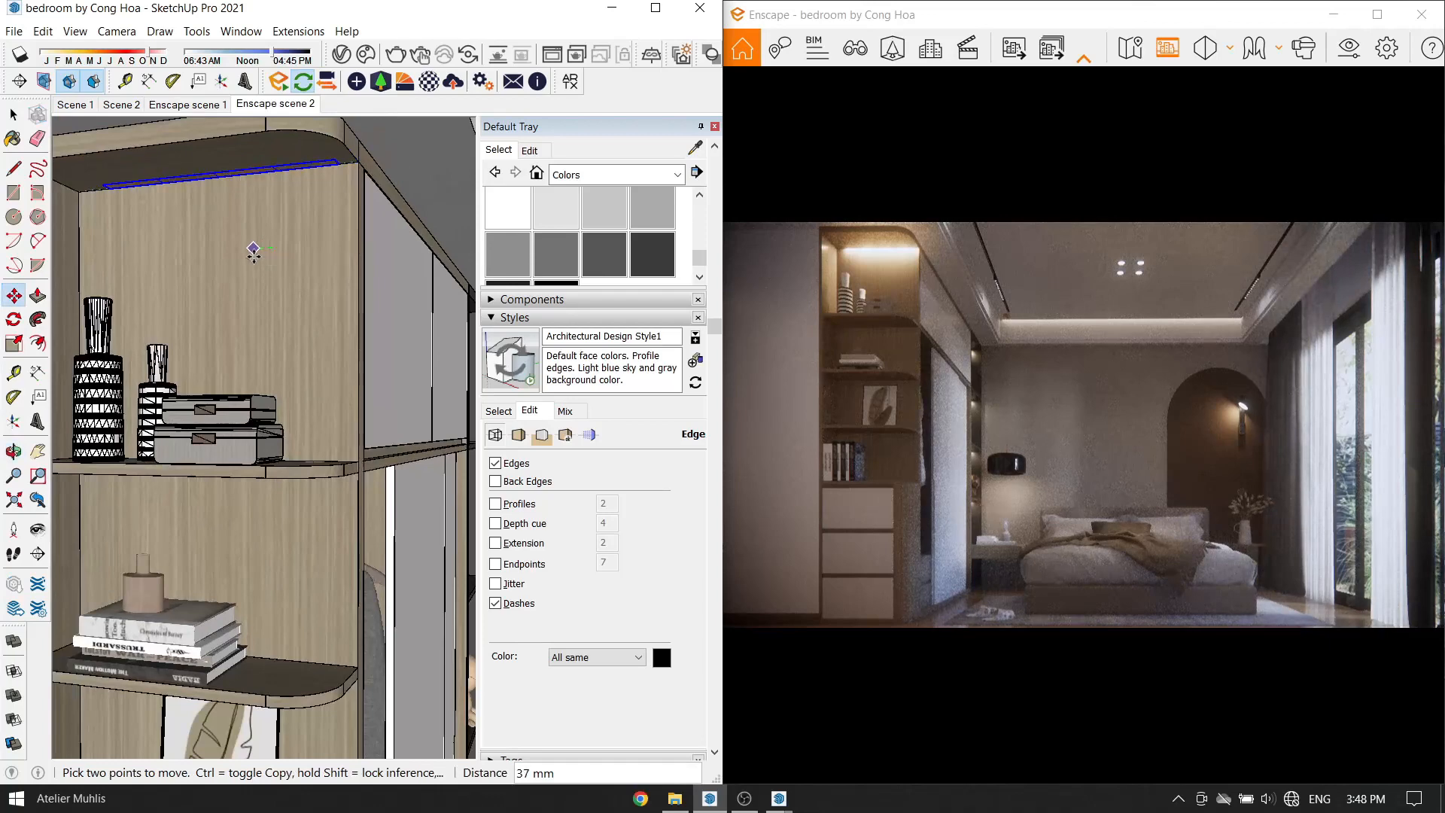
pyautogui.scroll(-4, 233, 225)
pyautogui.press('Delete')
pyautogui.press('space')
# Draw a short vertical guide line down from the underside of the shelf unit's top board and open Enscape Objects.
pyautogui.moveTo(199, 200); pyautogui.dragTo(181, 208, button='middle')
pyautogui.scroll(6, 178, 217)
pyautogui.press('l')
pyautogui.click(175, 175)
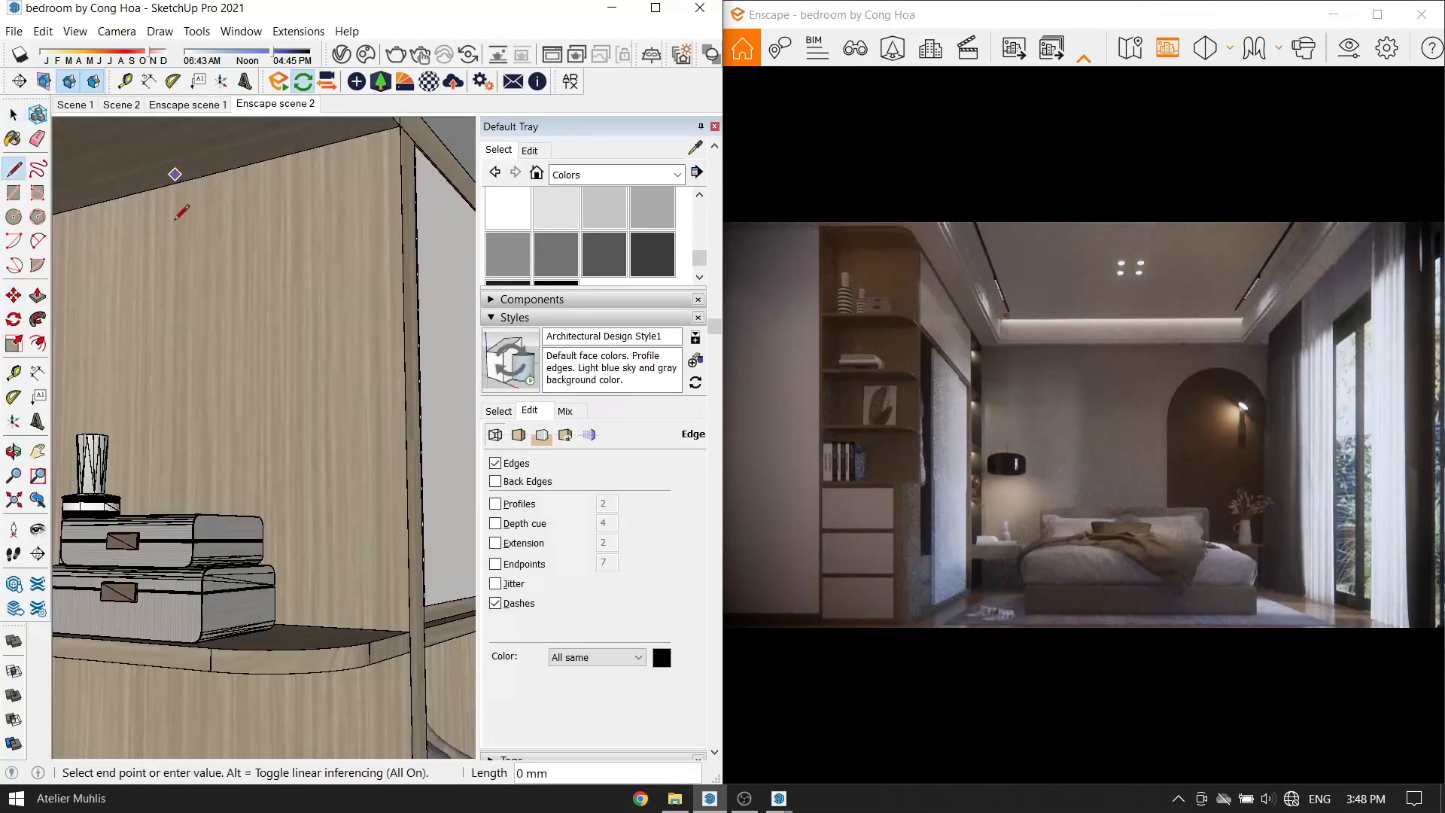
pyautogui.click(174, 239)
pyautogui.press('space')
pyautogui.click(356, 81)
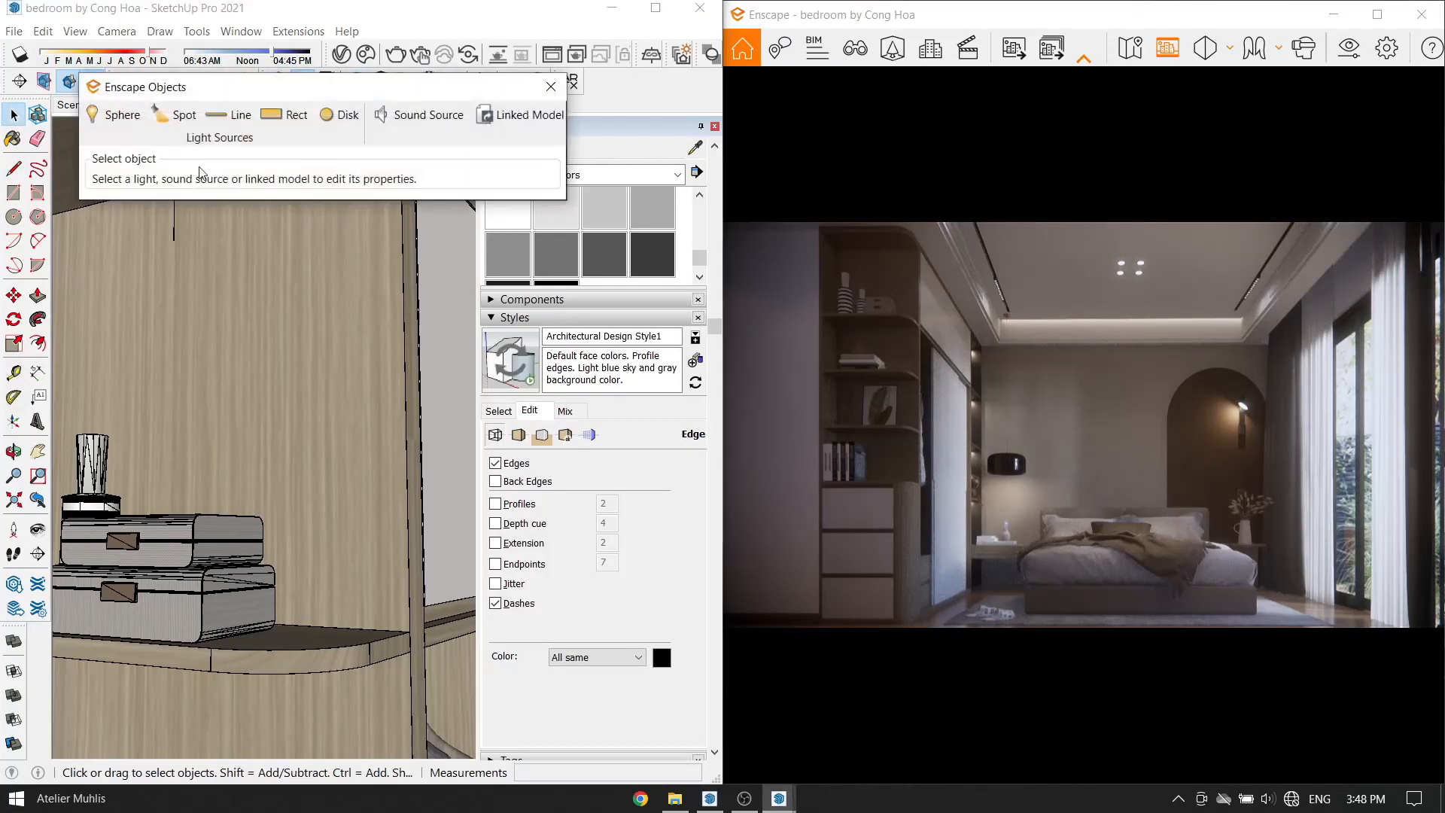
# Place a rectangular light on the guide line under the shelf unit's top board, 0.01 m wide and 0.36 m long.
pyautogui.scroll(3, 197, 248)
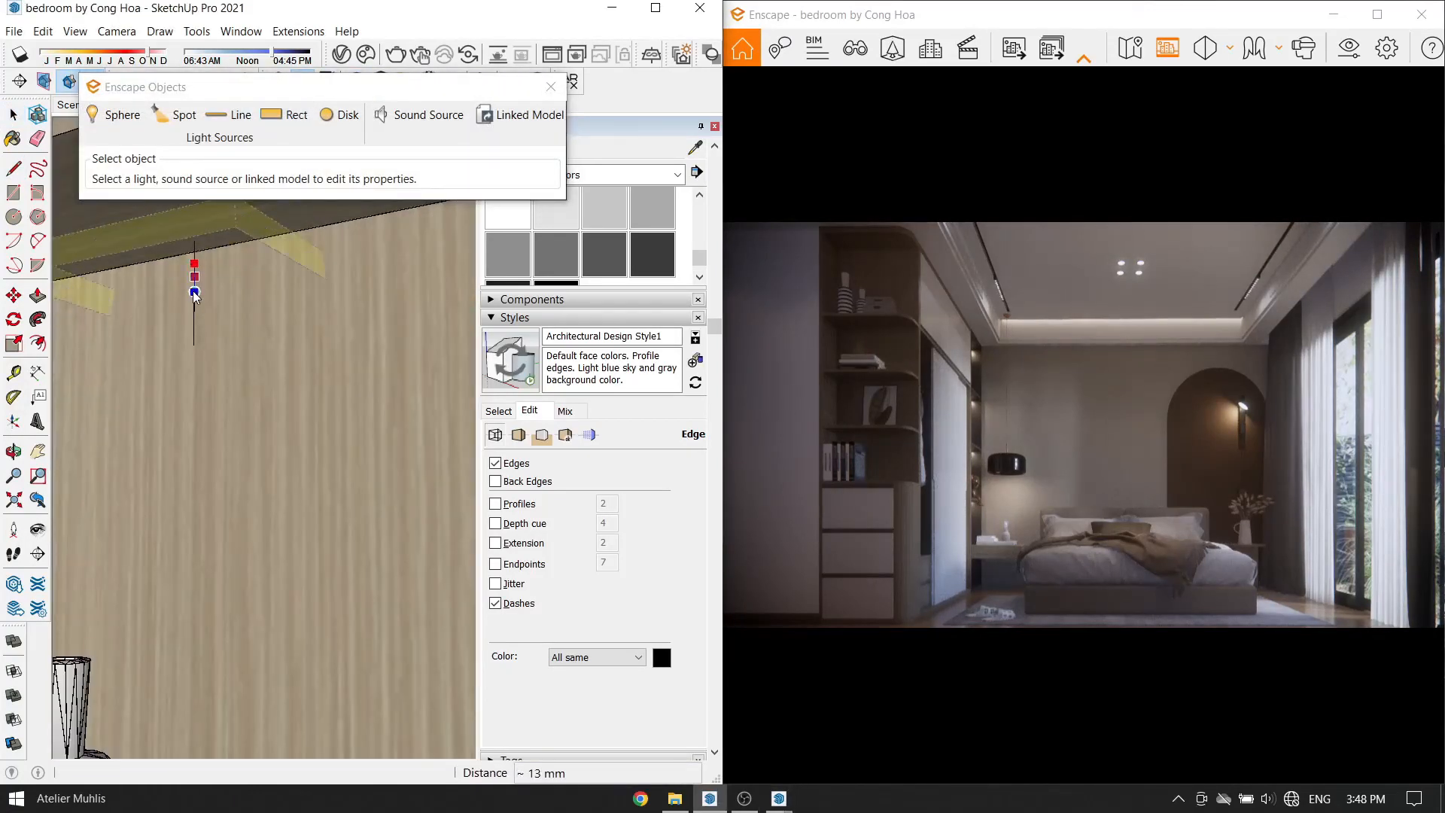
pyautogui.click(192, 291)
pyautogui.moveTo(199, 241)
pyautogui.mouseDown()
pyautogui.moveTo(186, 241)
pyautogui.moveTo(214, 240)
pyautogui.mouseUp()
pyautogui.moveTo(199, 212); pyautogui.dragTo(181, 214)
pyautogui.scroll(-4, 264, 414)
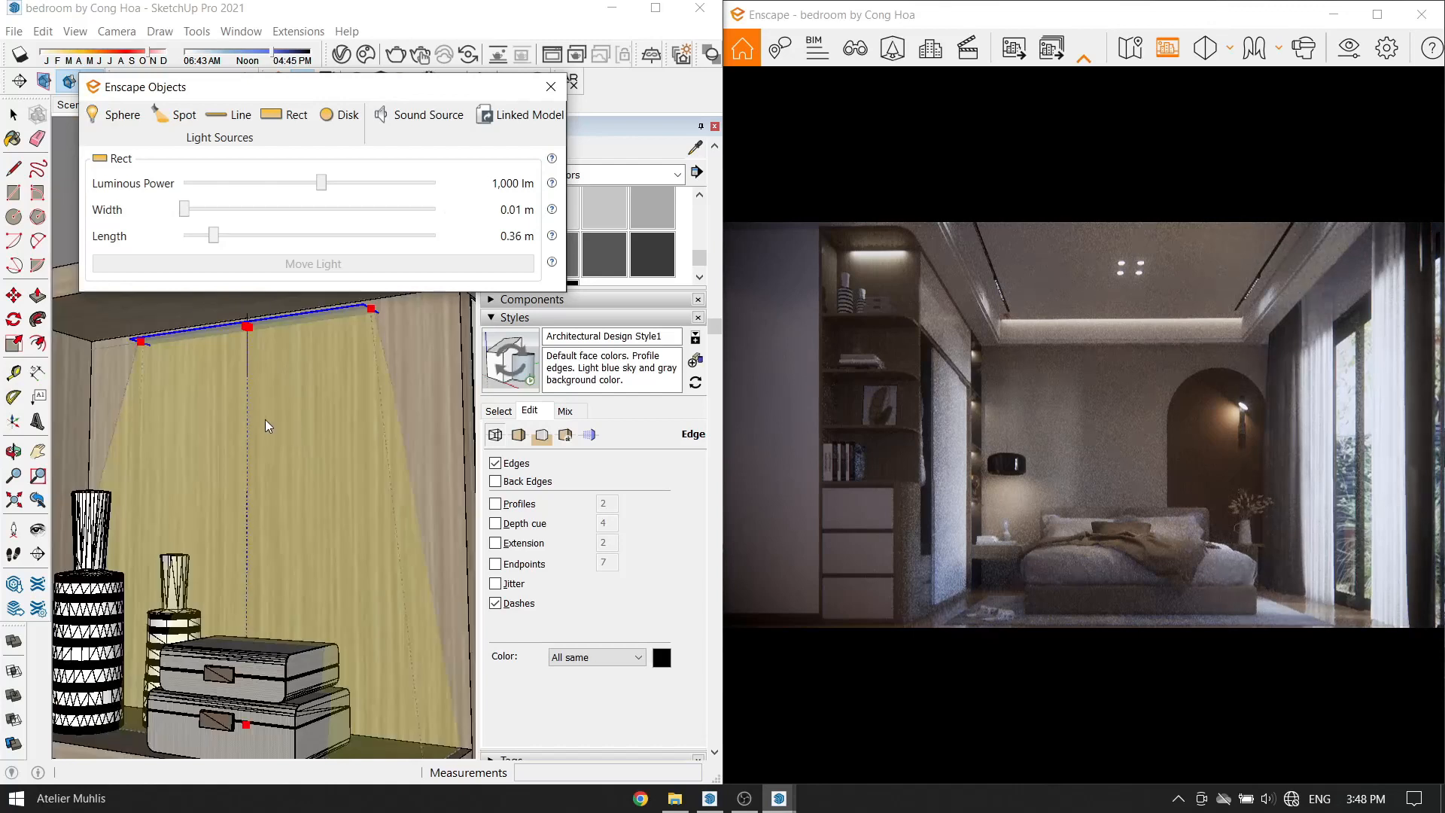
# Extend the rectangular light to a length of 0.60 m and set its luminous power to 660 lm.
pyautogui.moveTo(265, 418); pyautogui.dragTo(278, 295, button='middle')
pyautogui.moveTo(214, 236); pyautogui.dragTo(234, 236)
pyautogui.moveTo(322, 182); pyautogui.dragTo(313, 184)
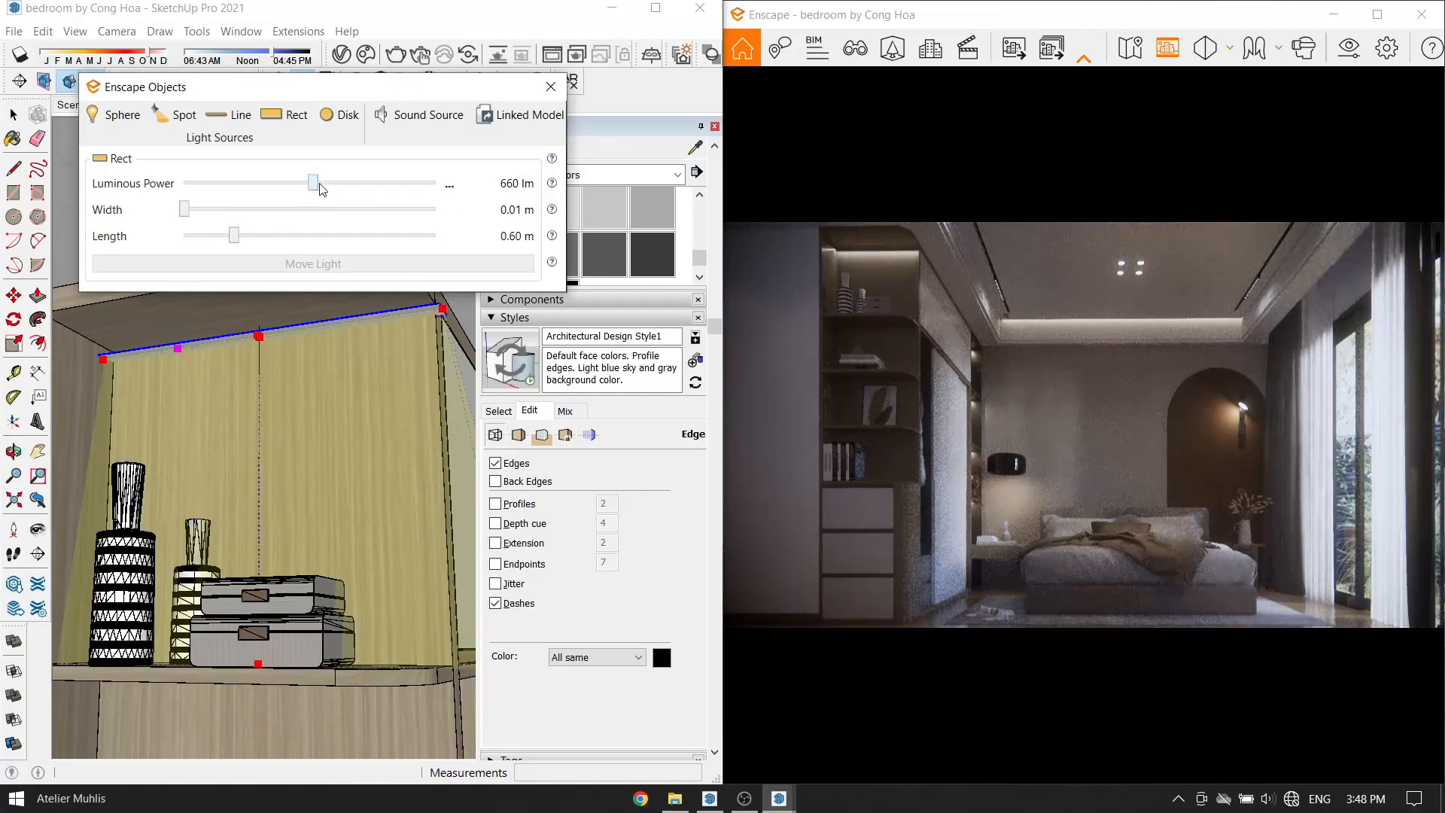
pyautogui.click(551, 86)
# Paint the rectangular light under the top board with Color C03 EMISSIVE and move it 19 mm.
pyautogui.scroll(5, 594, 246)
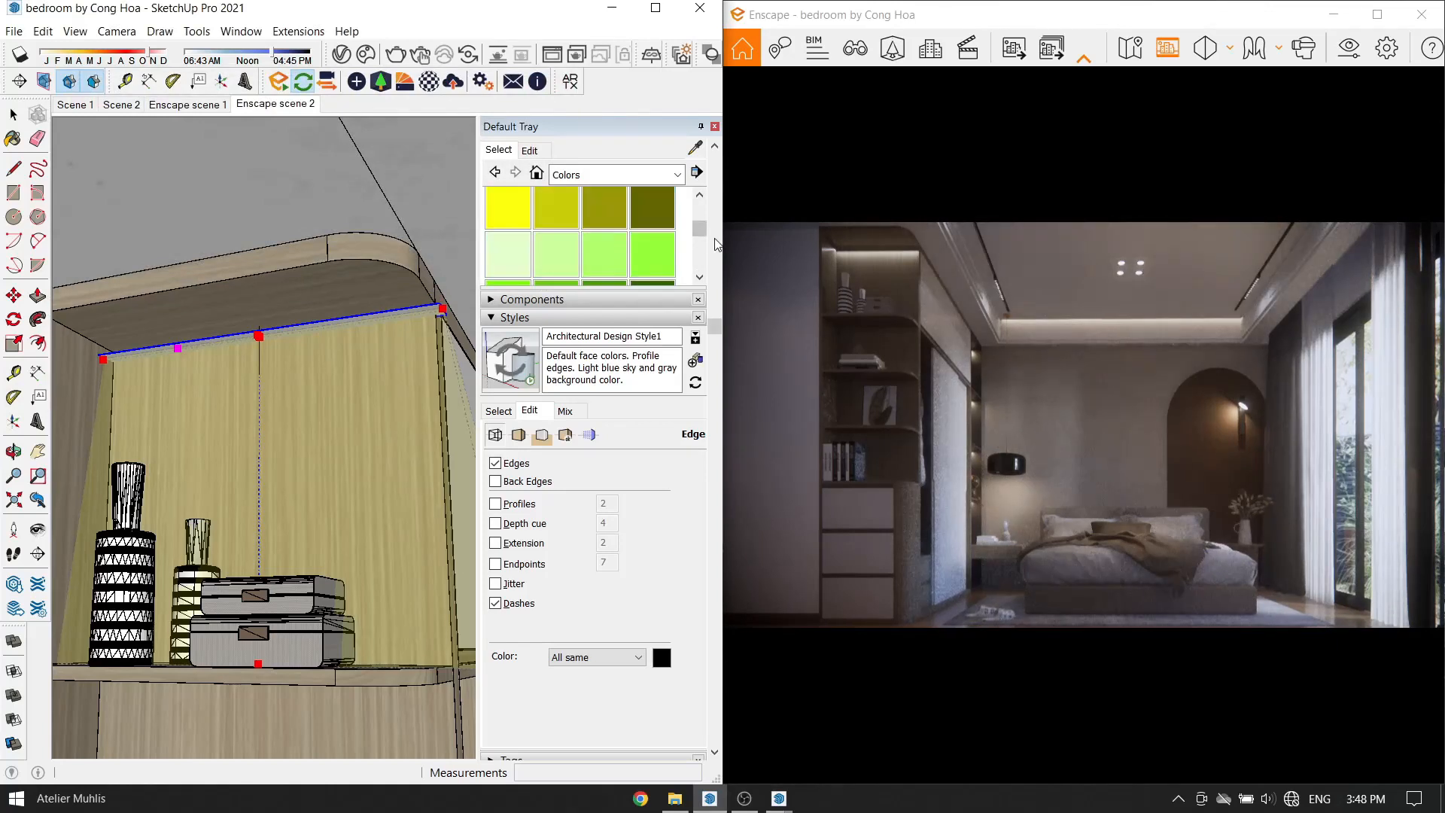
pyautogui.scroll(2, 715, 239)
pyautogui.click(511, 280)
pyautogui.scroll(3, 319, 311)
pyautogui.click(317, 331)
pyautogui.moveTo(318, 328)
pyautogui.mouseDown(button='middle')
pyautogui.moveTo(290, 252)
pyautogui.moveTo(322, 283)
pyautogui.mouseUp(button='middle')
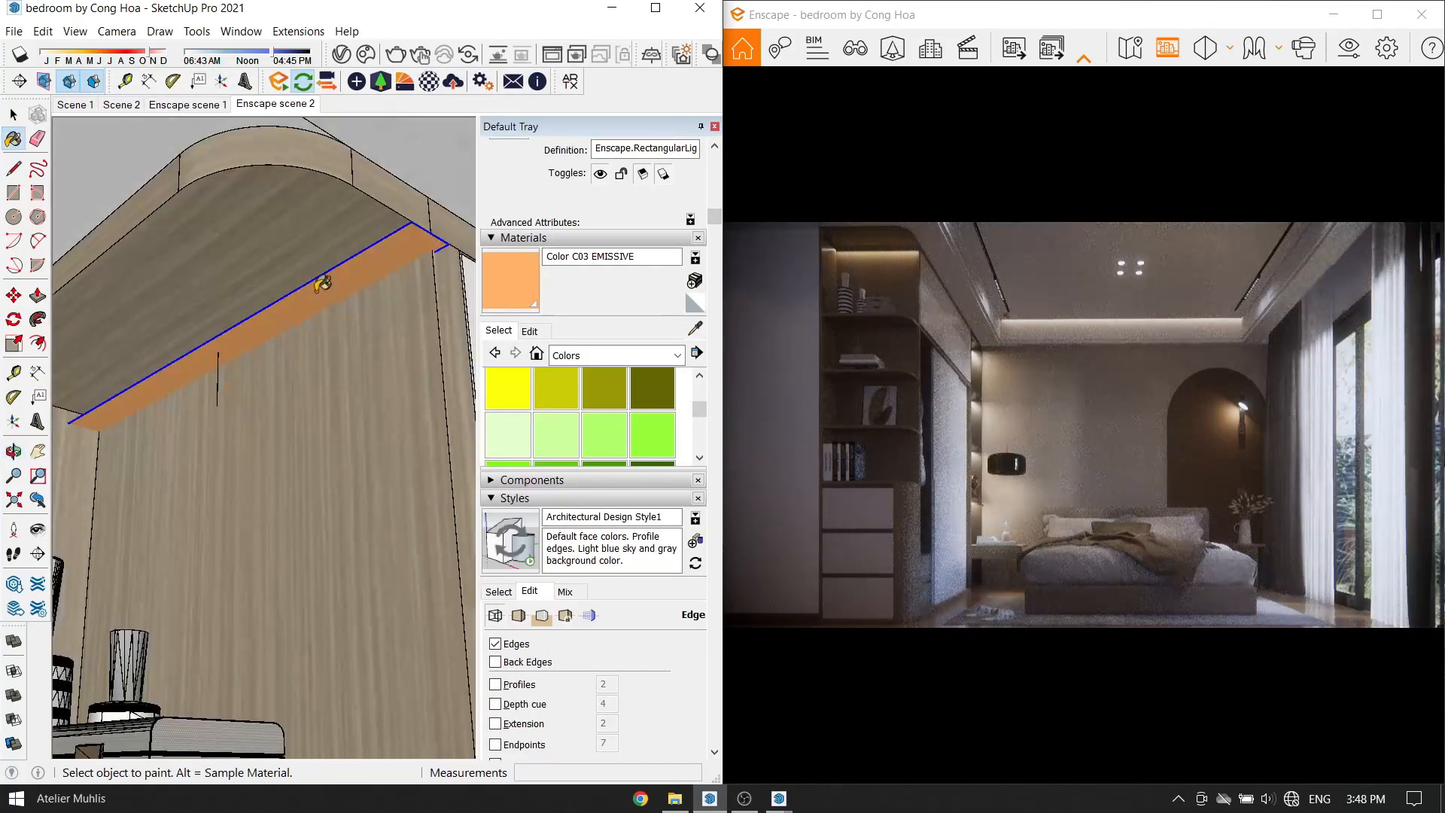
pyautogui.scroll(1, 393, 358)
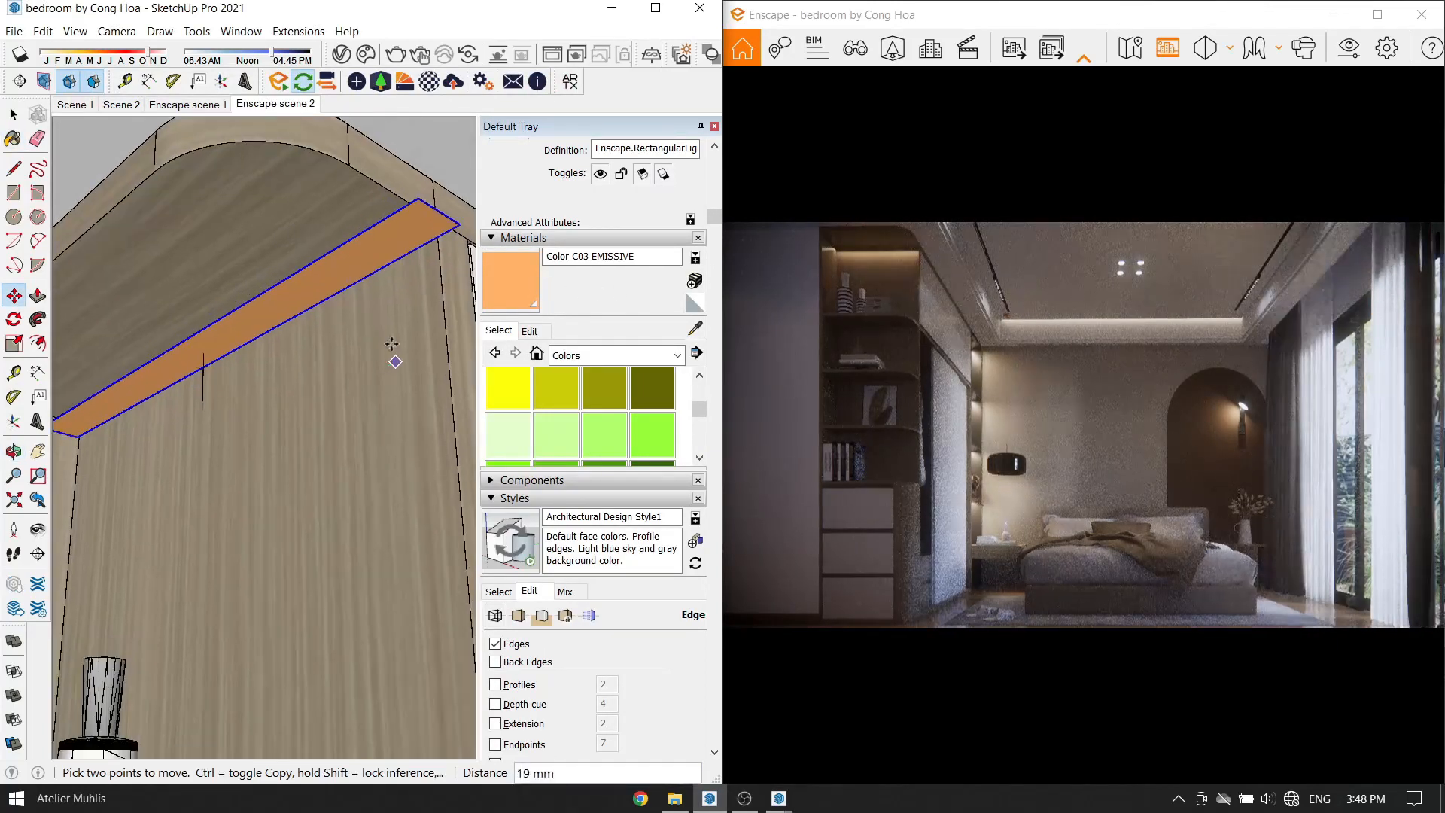
pyautogui.click(393, 347)
# Copy the light strip to the underside of each of the three shelves below.
pyautogui.scroll(-4, 395, 293)
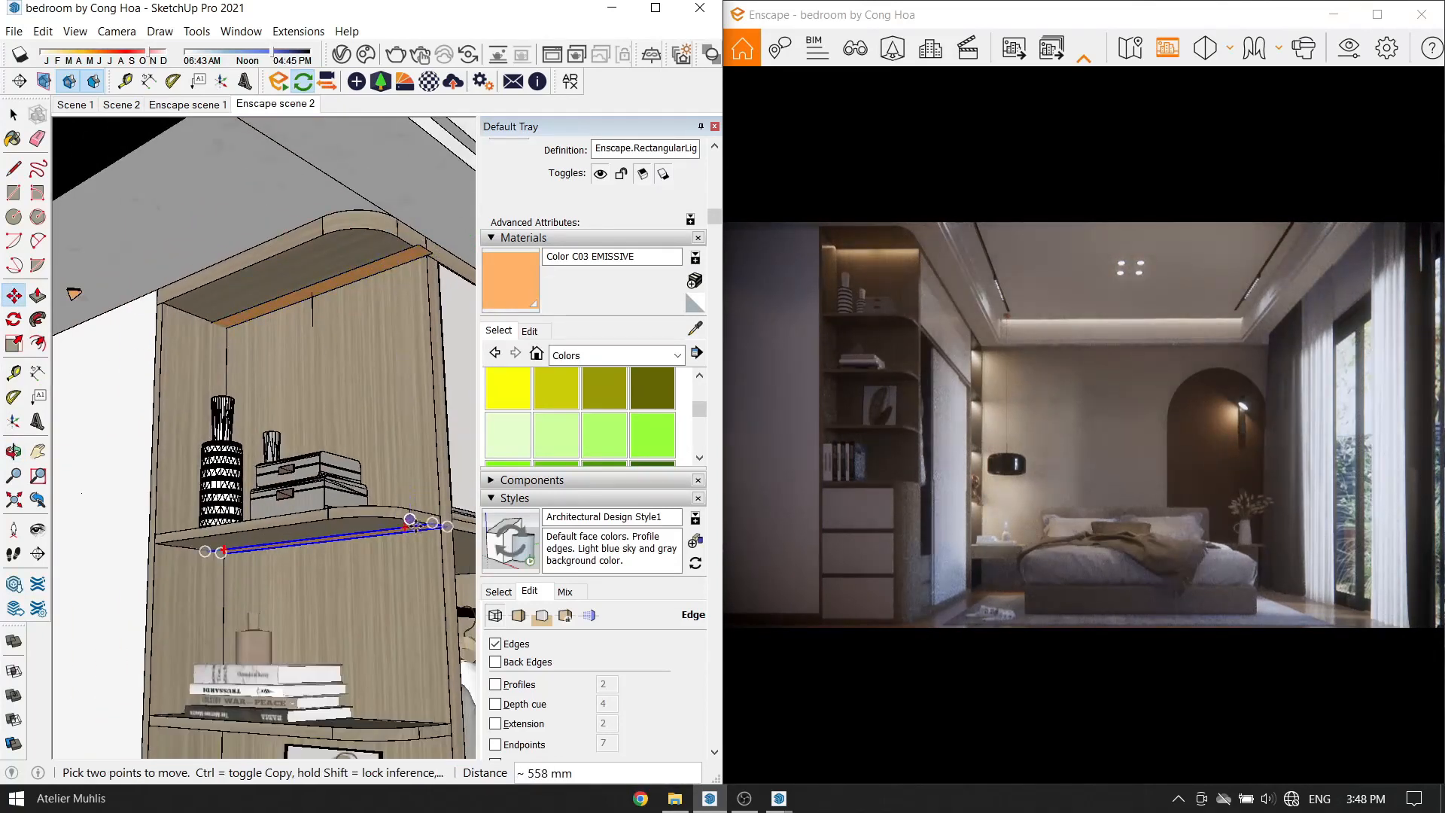
pyautogui.scroll(-4, 387, 377)
pyautogui.scroll(3, 358, 519)
pyautogui.moveTo(359, 481); pyautogui.dragTo(363, 401, button='middle')
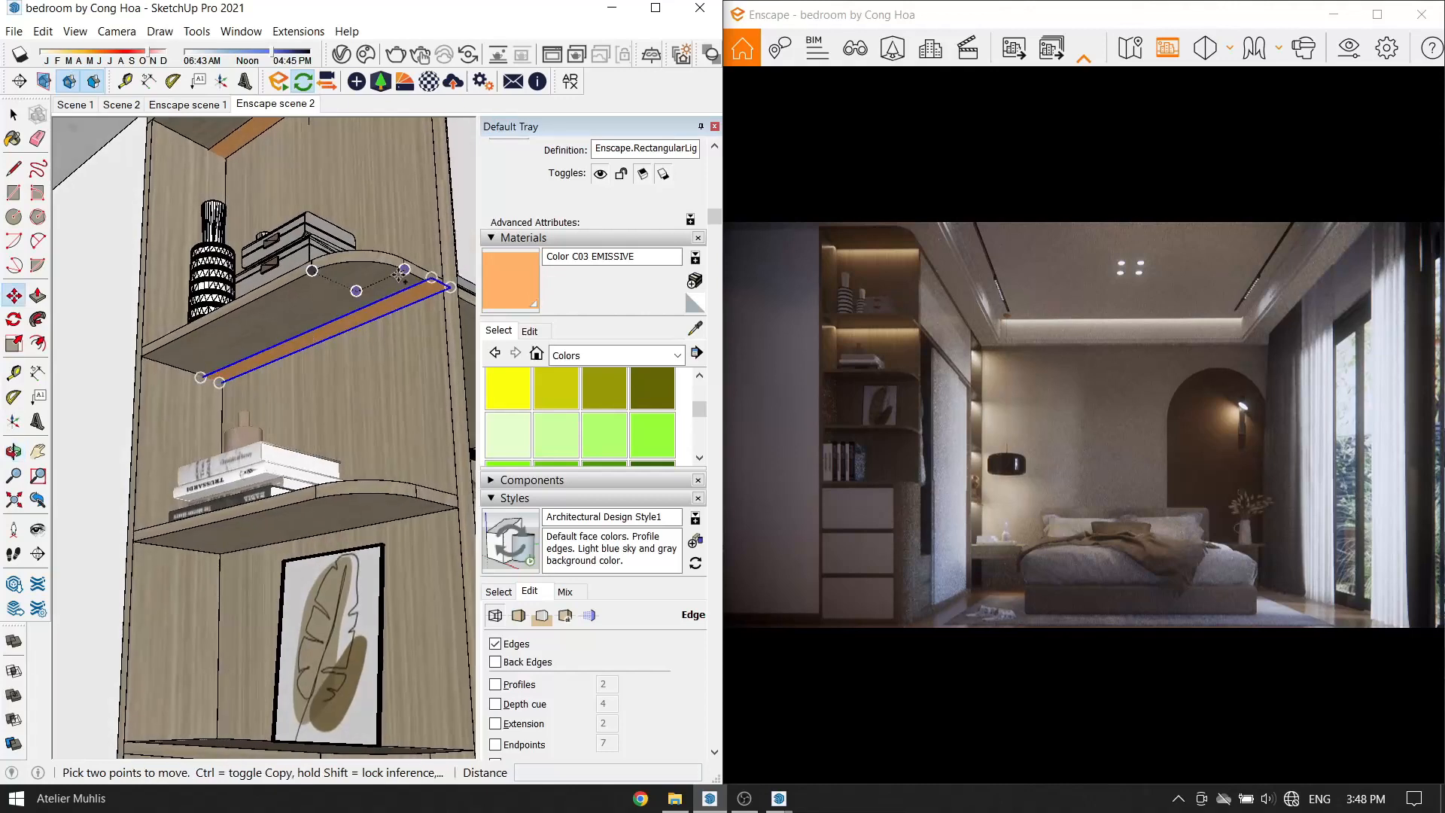
pyautogui.scroll(-4, 365, 443)
pyautogui.scroll(2, 375, 527)
pyautogui.moveTo(377, 525); pyautogui.dragTo(379, 390, button='middle')
pyautogui.click(377, 564)
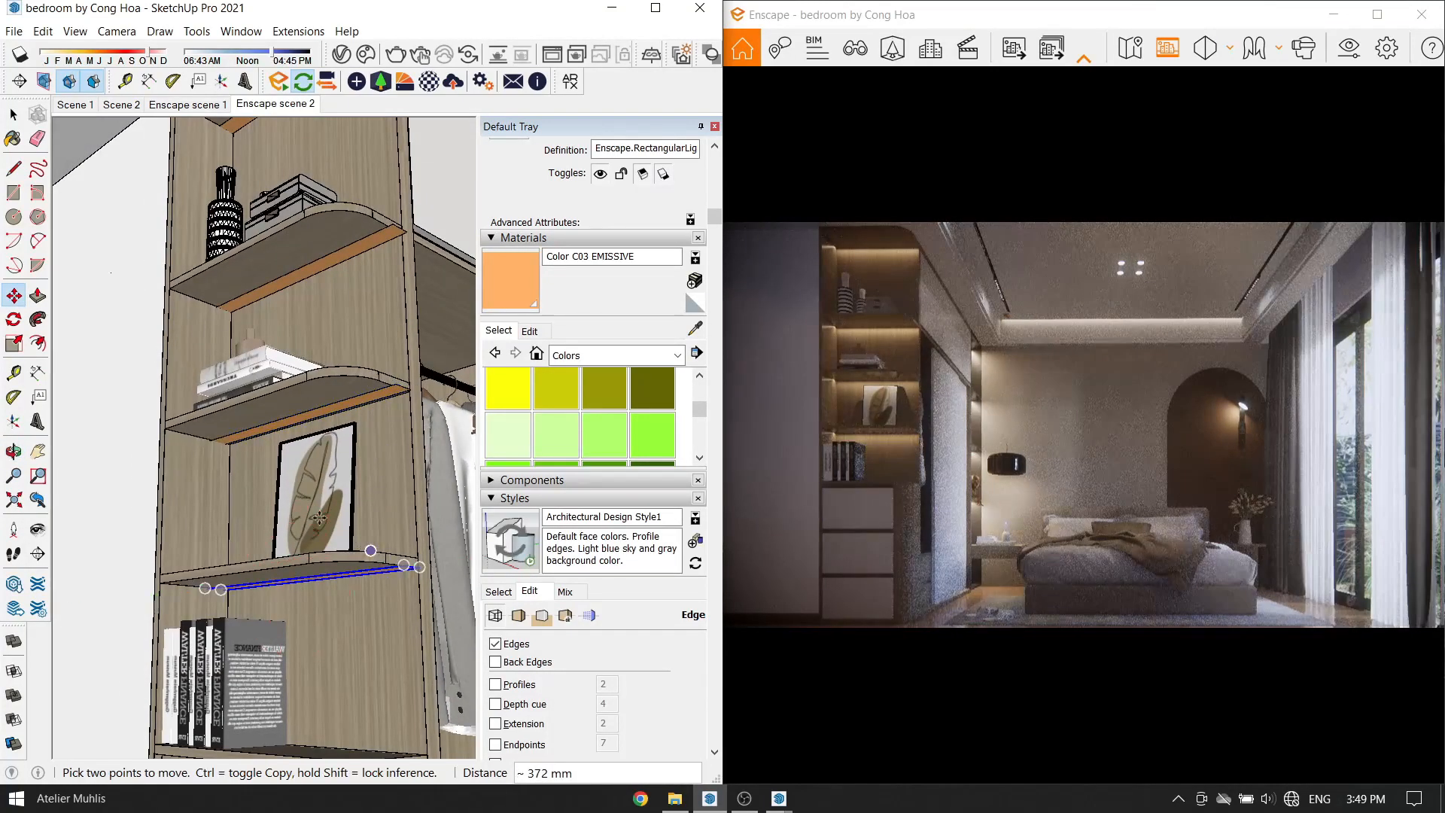
pyautogui.moveTo(287, 473)
pyautogui.mouseDown(button='middle')
pyautogui.moveTo(210, 480)
pyautogui.moveTo(188, 506)
pyautogui.moveTo(226, 584)
pyautogui.mouseUp(button='middle')
pyautogui.press('space')
# Sample the rug's material JianE_Mtl_2 and change its Enscape material type to Grass.
pyautogui.scroll(-6, 264, 500)
pyautogui.scroll(-2, 233, 594)
pyautogui.scroll(7, 361, 561)
pyautogui.moveTo(256, 512); pyautogui.dragTo(263, 557, button='middle')
pyautogui.scroll(-3, 263, 557)
pyautogui.scroll(5, 184, 678)
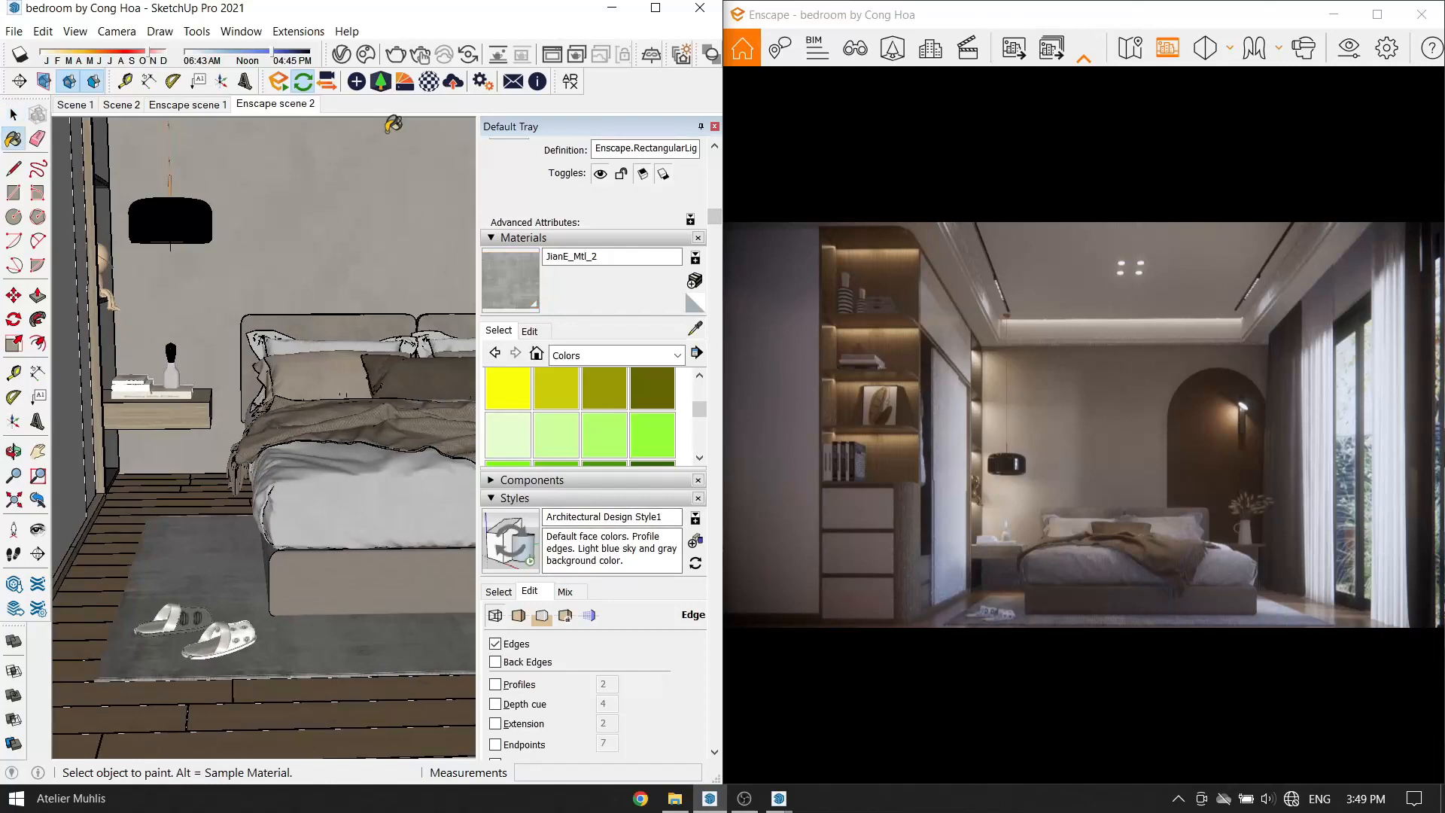
pyautogui.click(429, 81)
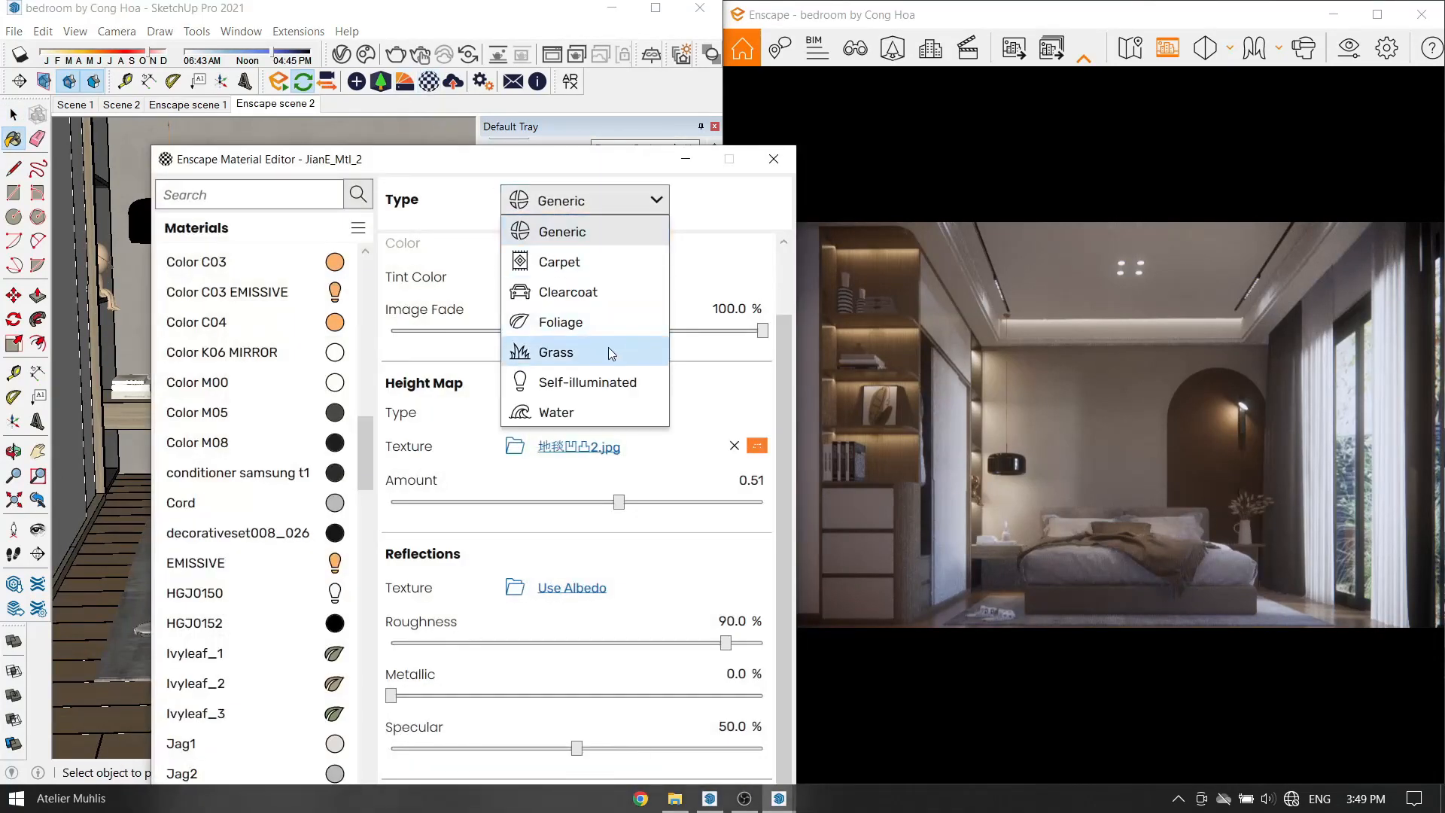
pyautogui.click(610, 353)
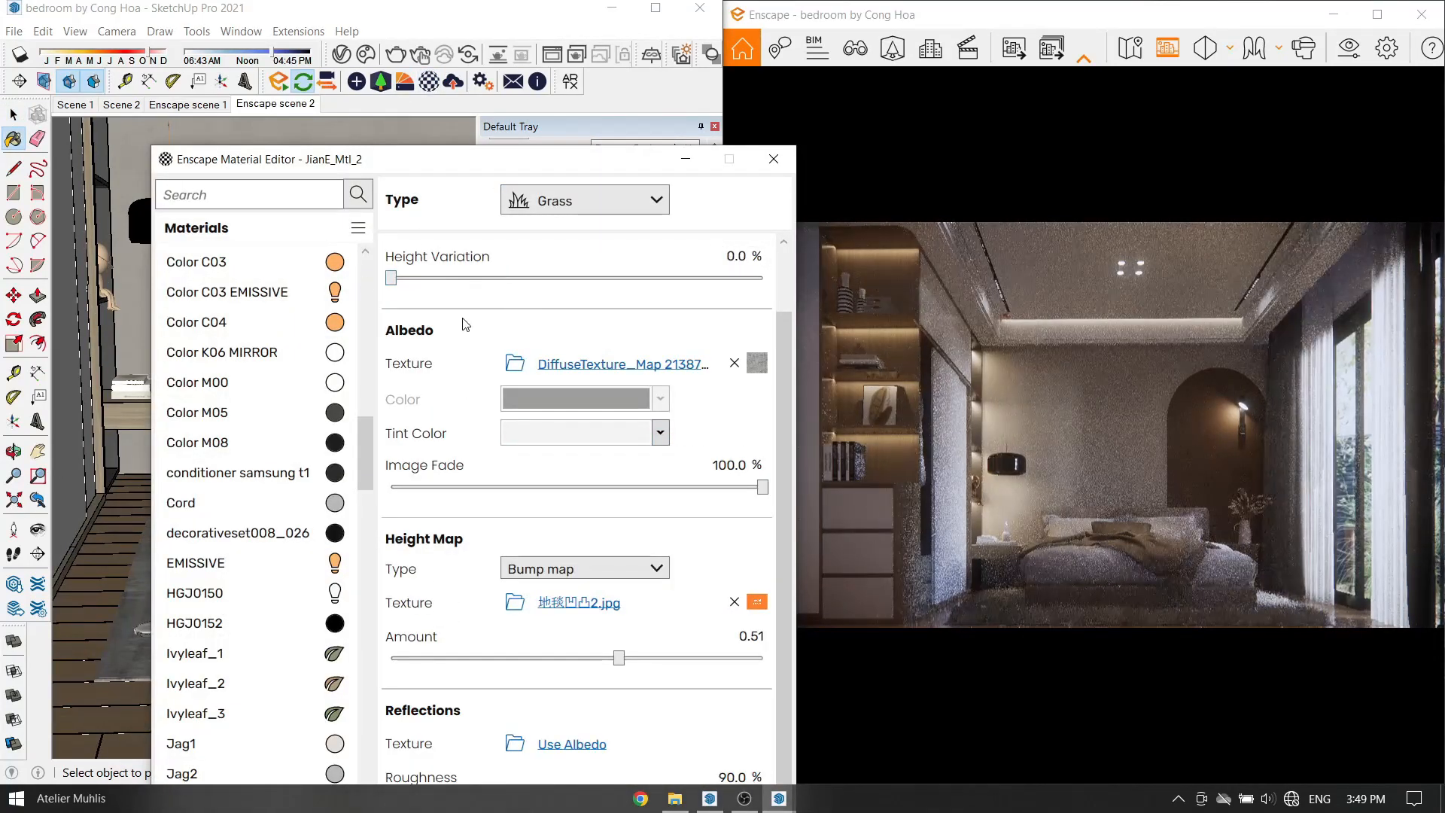
pyautogui.scroll(1, 466, 325)
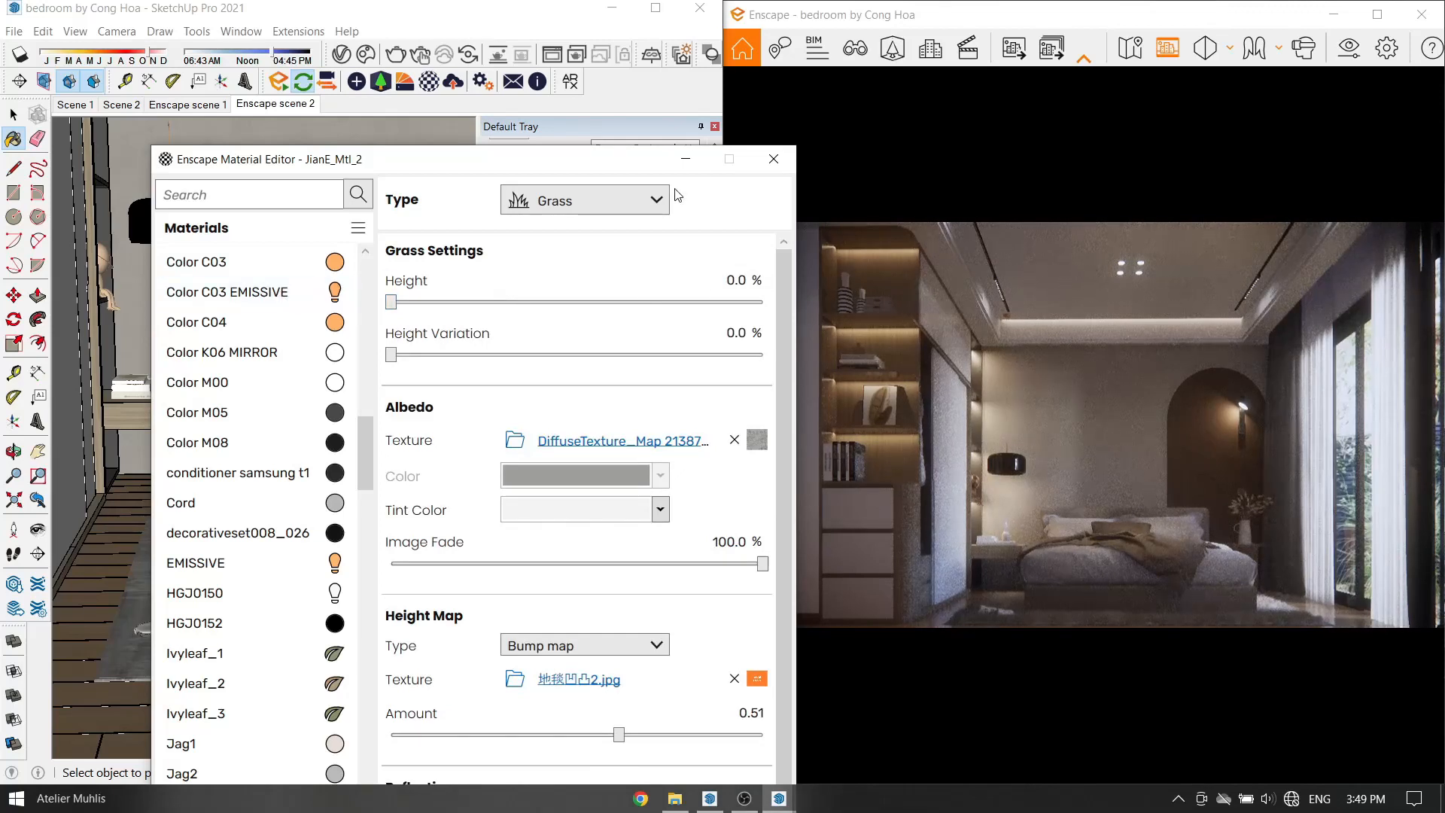
pyautogui.click(685, 159)
pyautogui.scroll(-2, 280, 532)
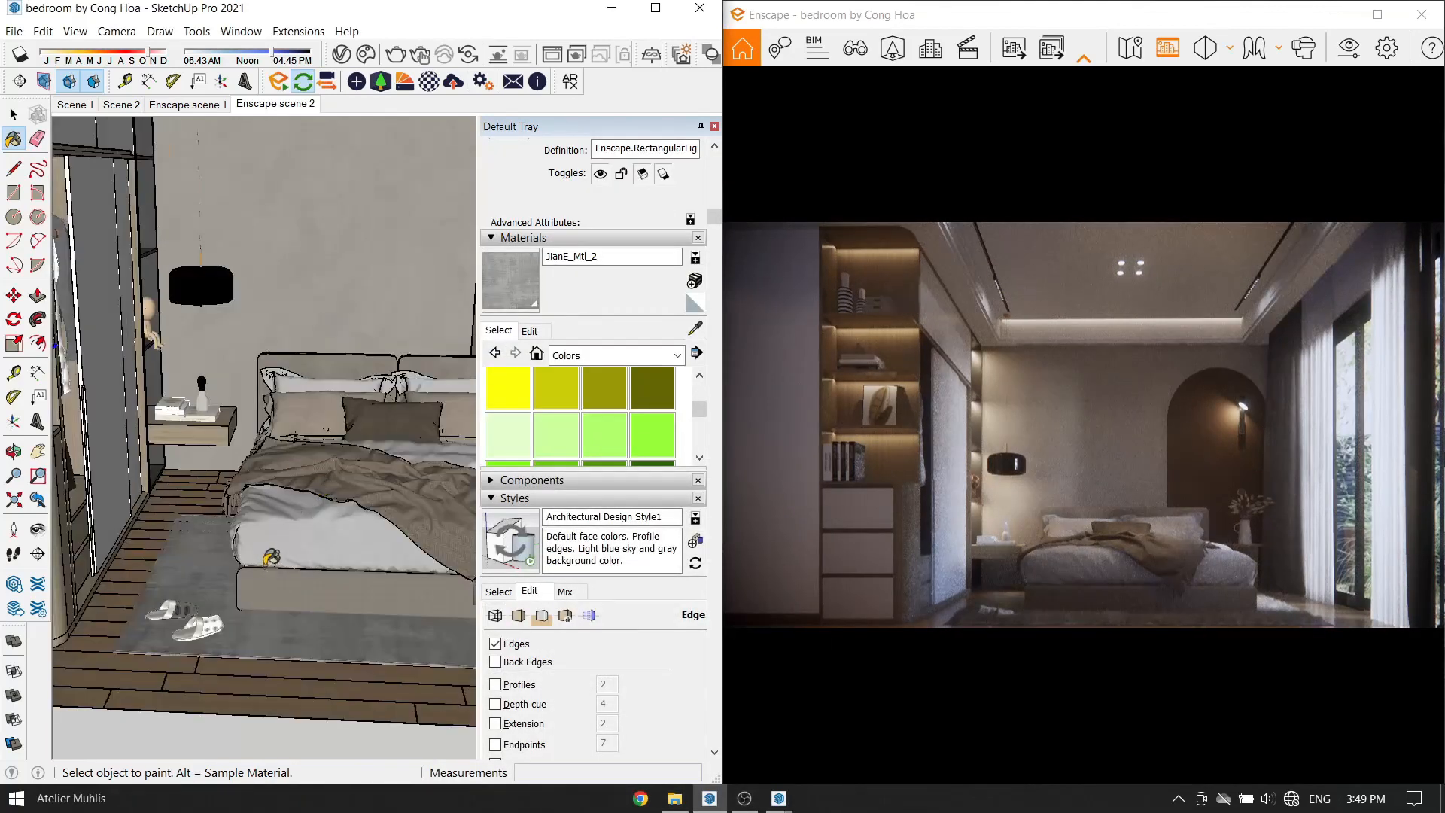
pyautogui.press('space')
# Open the Enscape visual settings and set the camera exposure to 57%.
pyautogui.scroll(-3, 269, 555)
pyautogui.moveTo(269, 556)
pyautogui.mouseDown(button='middle')
pyautogui.moveTo(234, 602)
pyautogui.moveTo(301, 555)
pyautogui.mouseUp(button='middle')
pyautogui.scroll(-3, 249, 572)
pyautogui.scroll(2, 260, 557)
pyautogui.click(1343, 51)
pyautogui.moveTo(403, 378)
pyautogui.mouseDown()
pyautogui.moveTo(423, 374)
pyautogui.moveTo(390, 377)
pyautogui.moveTo(405, 380)
pyautogui.mouseUp()
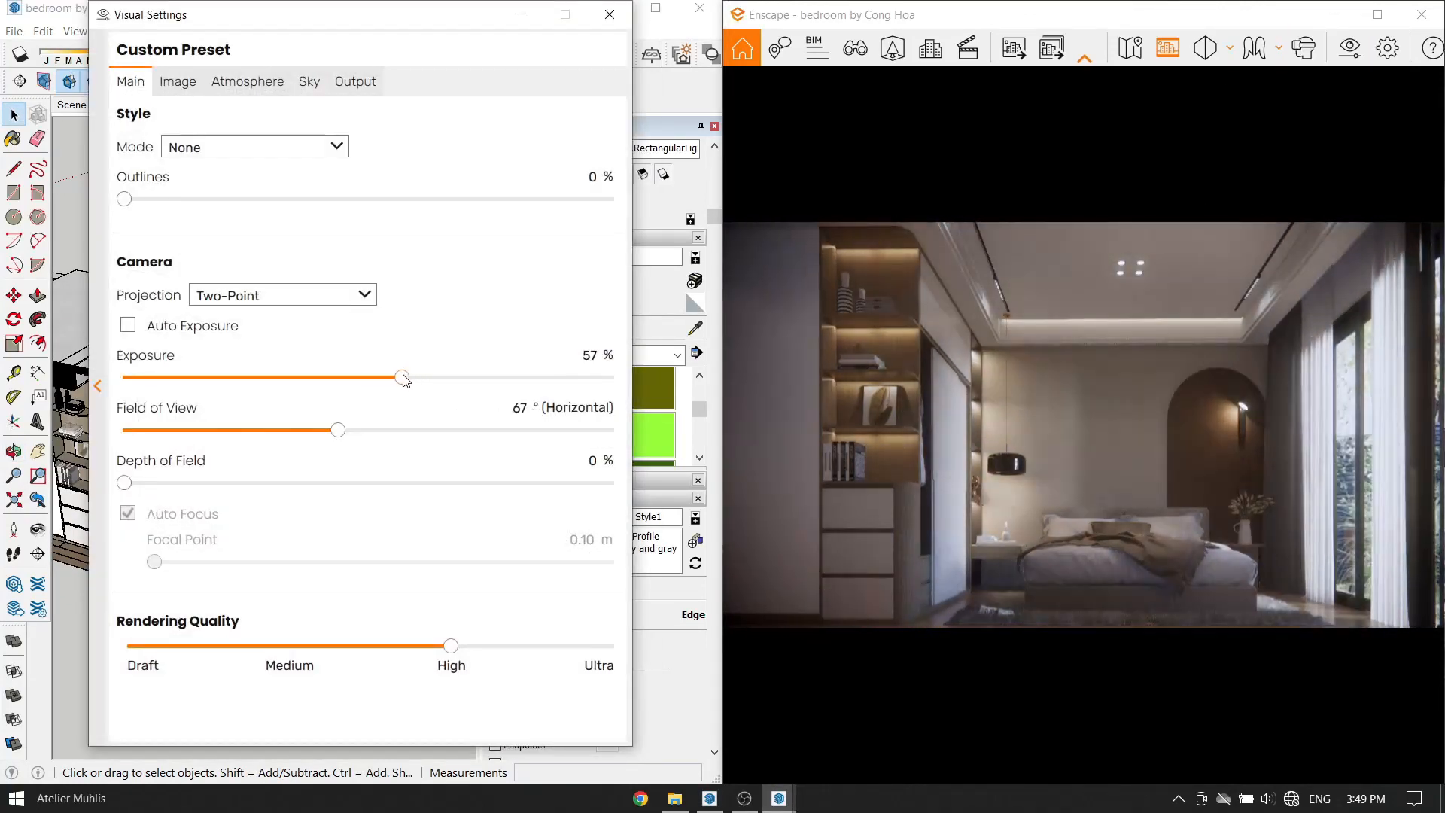
# Set lens flare, bloom and chromatic aberration to 0% and the vignette to 24% in the image effects.
pyautogui.click(177, 81)
pyautogui.click(373, 528)
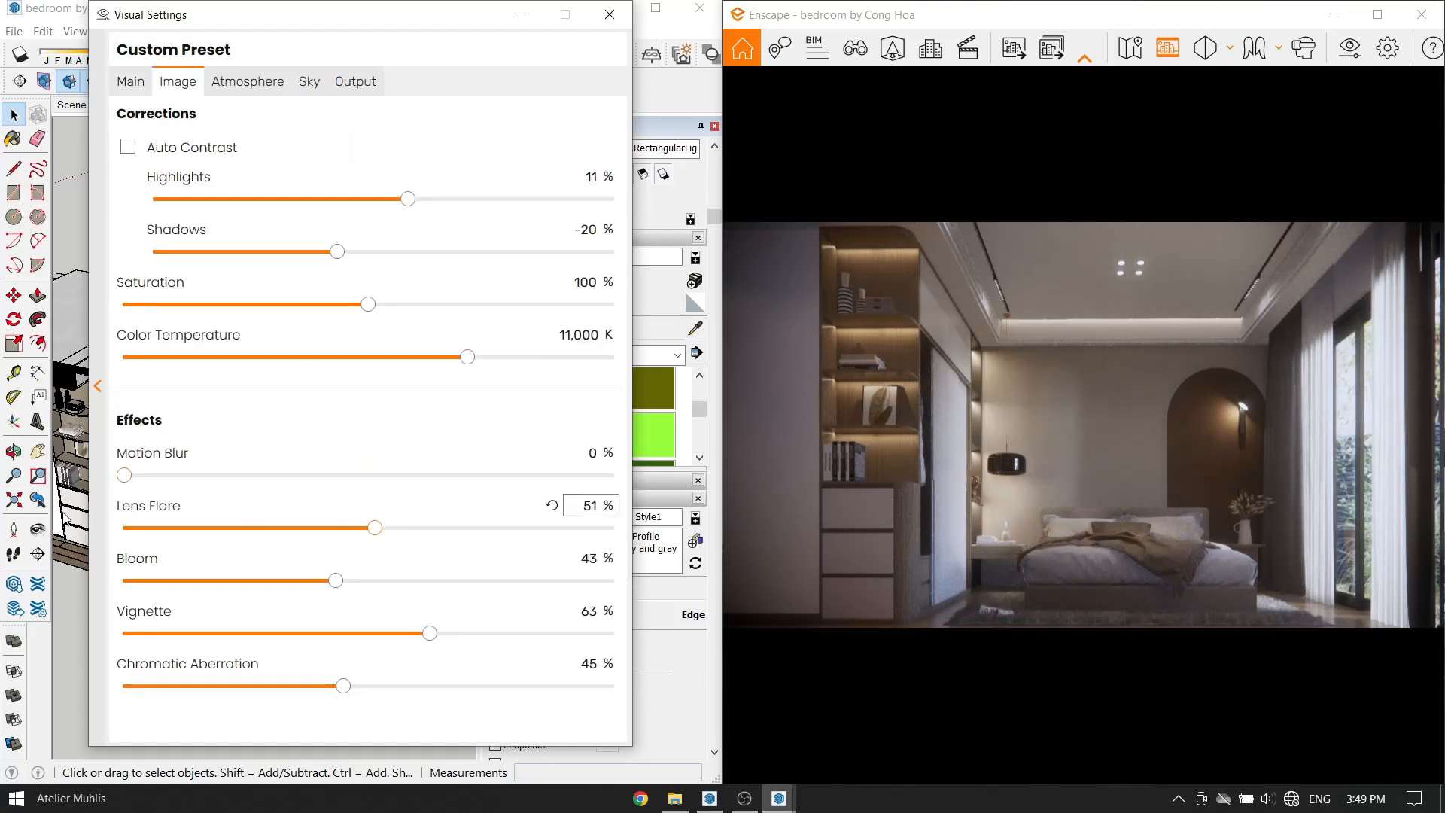
pyautogui.moveTo(371, 527); pyautogui.dragTo(120, 543)
pyautogui.moveTo(336, 581); pyautogui.dragTo(120, 581)
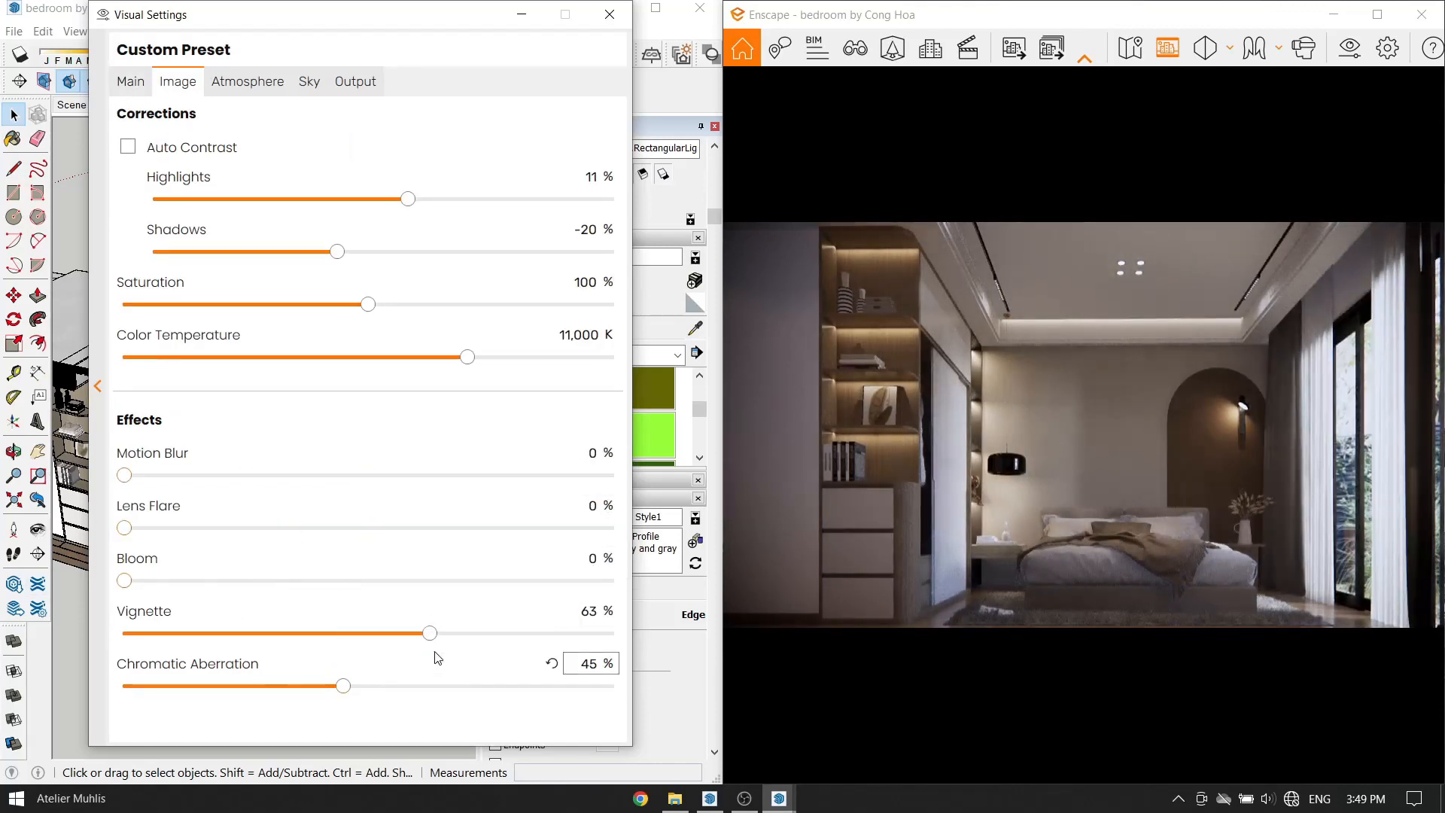
pyautogui.moveTo(345, 687); pyautogui.dragTo(121, 686)
pyautogui.moveTo(430, 633); pyautogui.dragTo(239, 630)
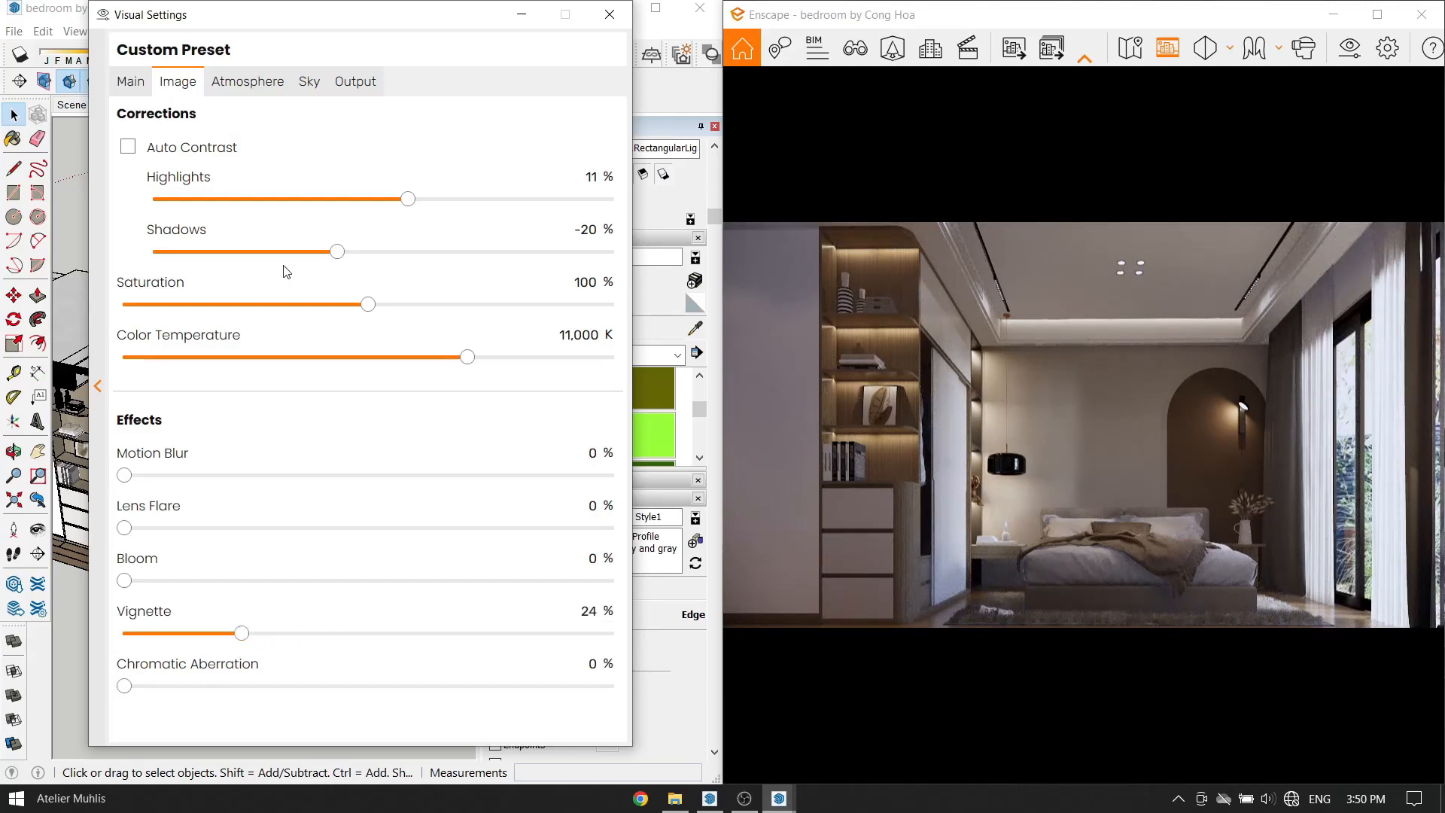
# Set highlights to 49%, shadows to -47%, saturation to 96% and color temperature to 7,813 K in the image corrections.
pyautogui.moveTo(278, 259); pyautogui.dragTo(280, 257)
pyautogui.moveTo(407, 197); pyautogui.dragTo(496, 194)
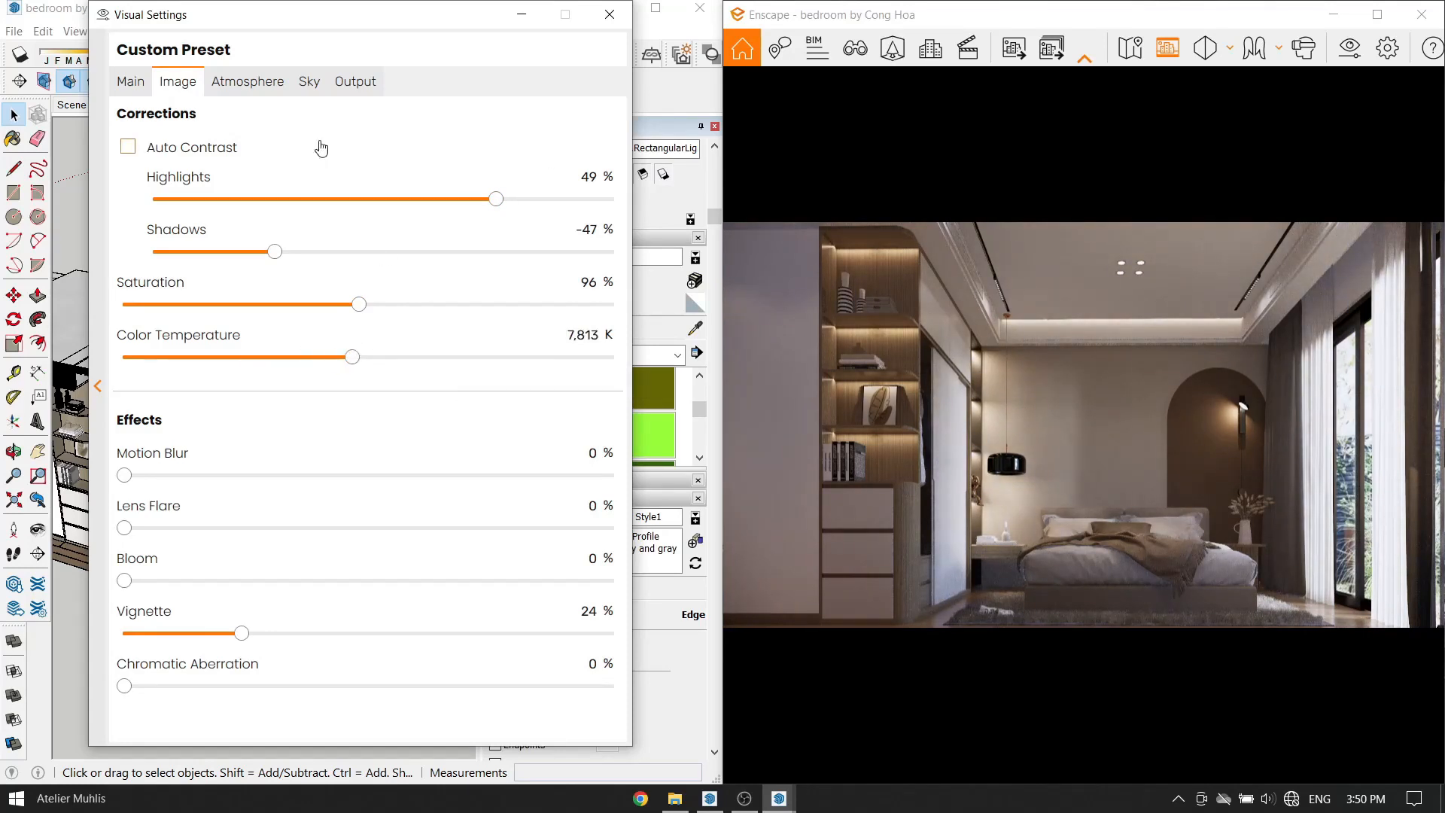
pyautogui.click(247, 82)
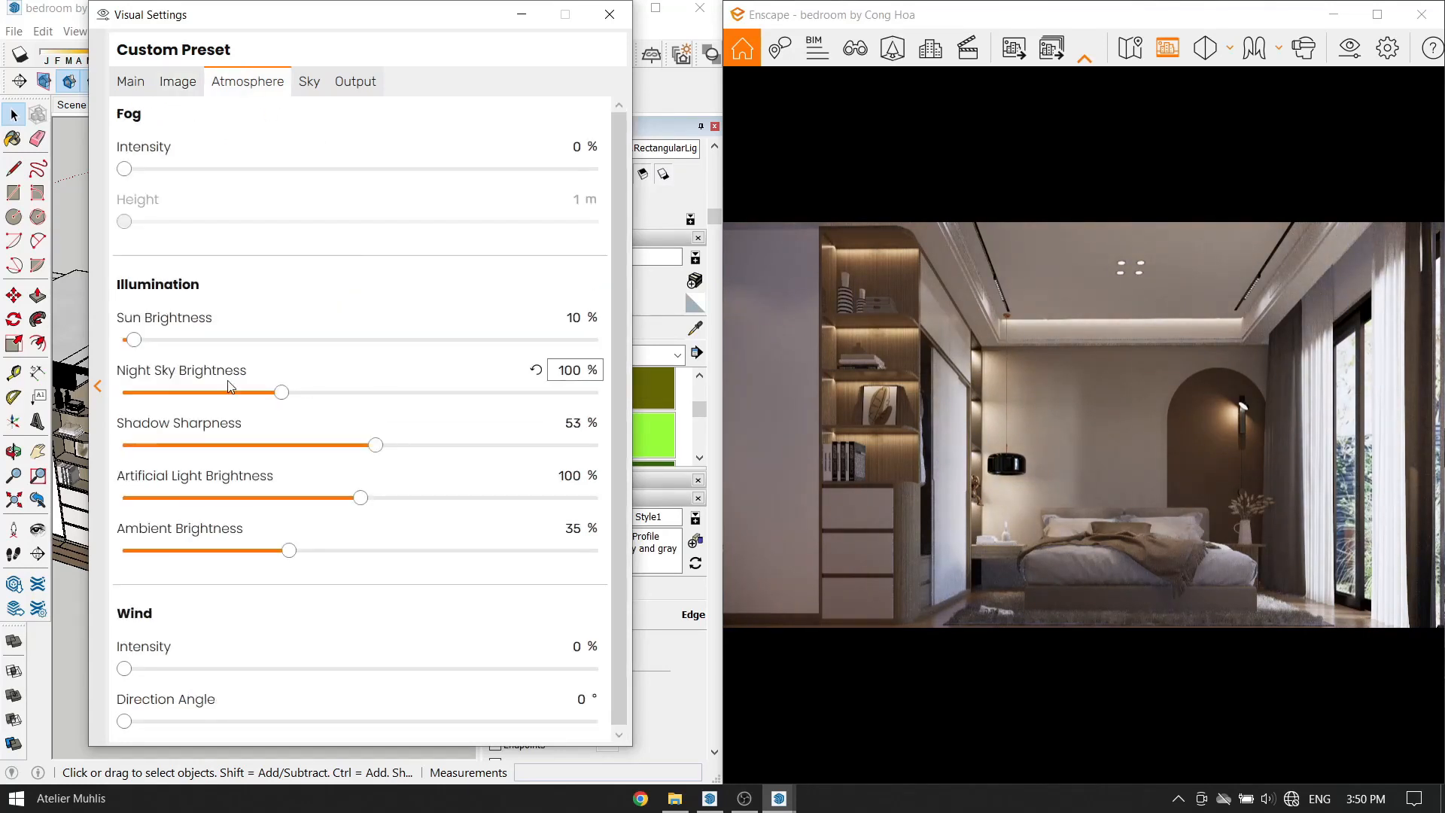
pyautogui.click(310, 81)
pyautogui.click(355, 81)
pyautogui.press('Escape')
# Draw a vertical line about 236 mm long on the ground outside the glass door, beside the grey rectangle.
pyautogui.moveTo(282, 360)
pyautogui.mouseDown(button='middle')
pyautogui.moveTo(316, 481)
pyautogui.moveTo(374, 587)
pyautogui.mouseUp(button='middle')
pyautogui.scroll(2, 329, 501)
pyautogui.scroll(-2, 376, 590)
pyautogui.scroll(-1, 425, 620)
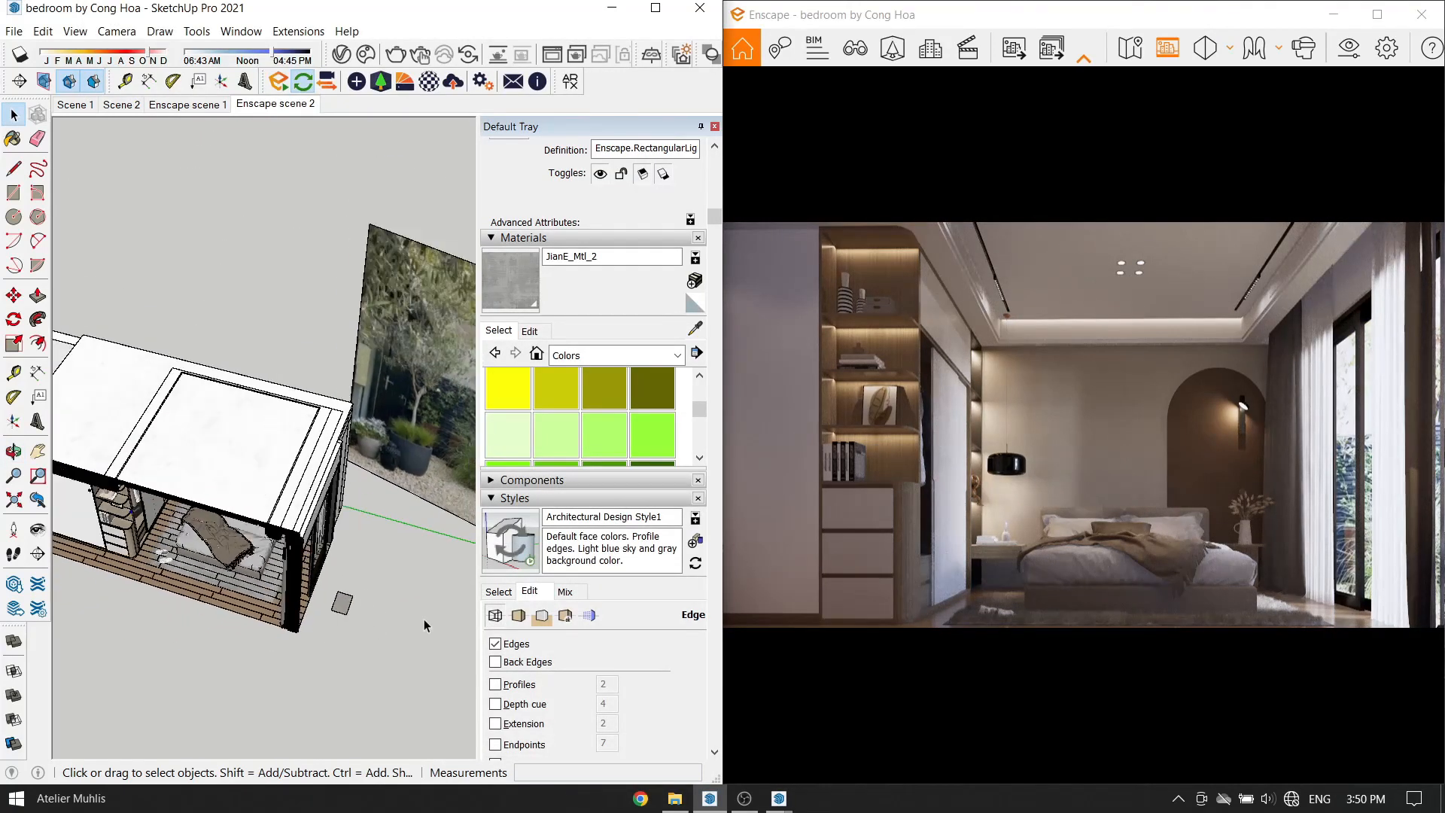
pyautogui.scroll(6, 341, 602)
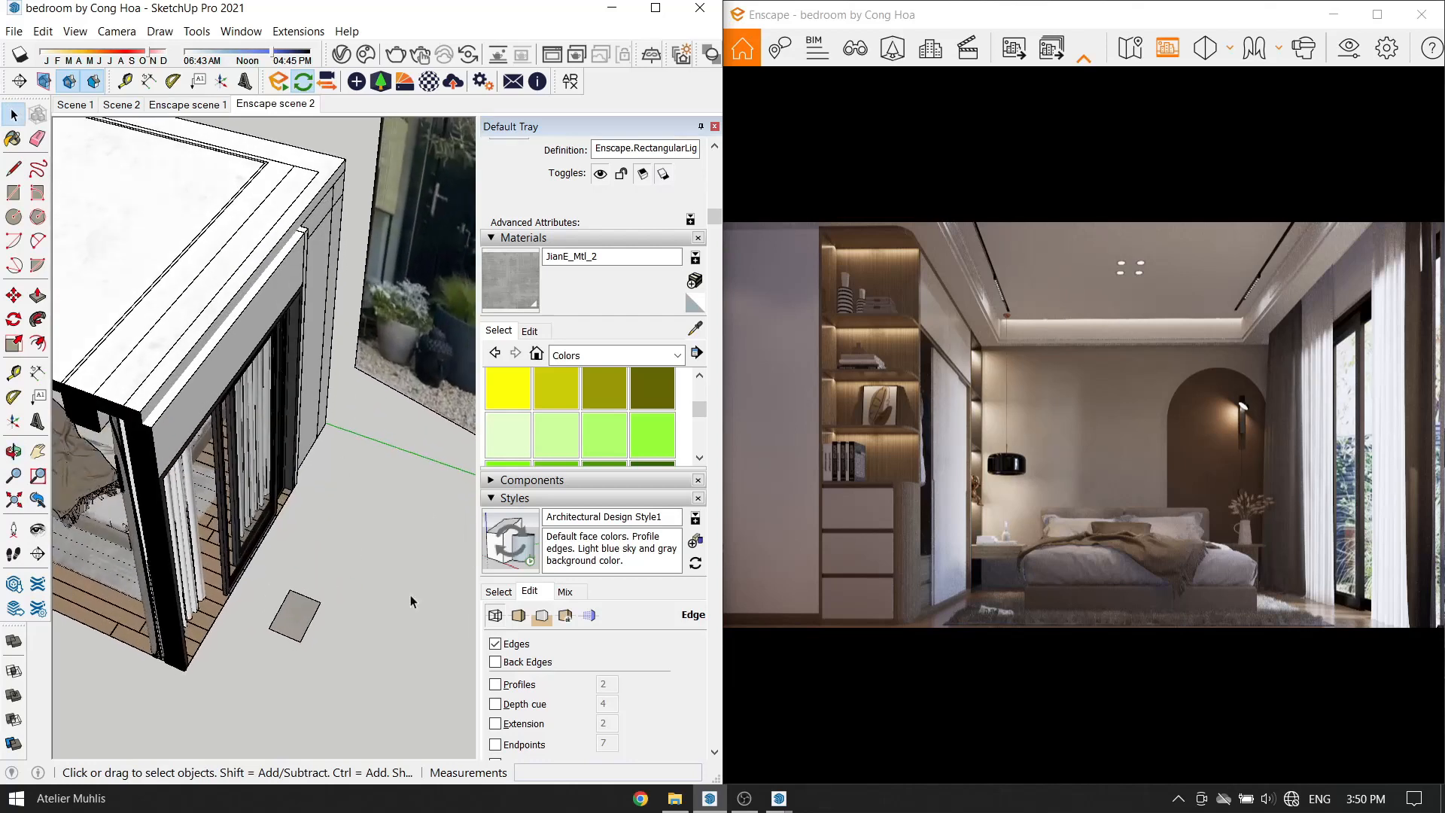
pyautogui.press('l')
pyautogui.click(367, 630)
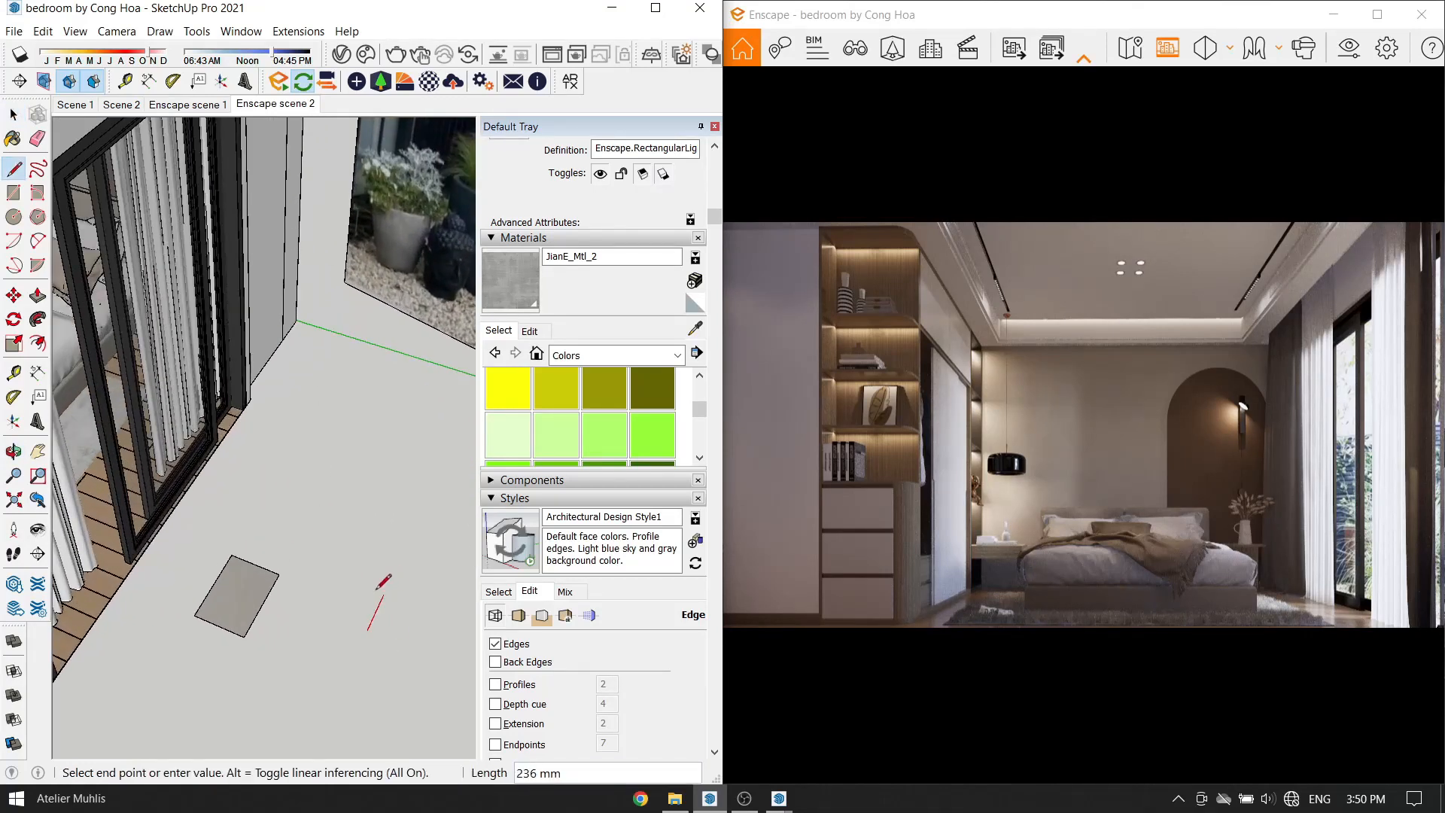
pyautogui.click(373, 595)
pyautogui.press('space')
# Place an Enscape spot light on the vertical line outside the glass door, aimed upward.
pyautogui.scroll(2, 376, 591)
pyautogui.click(356, 81)
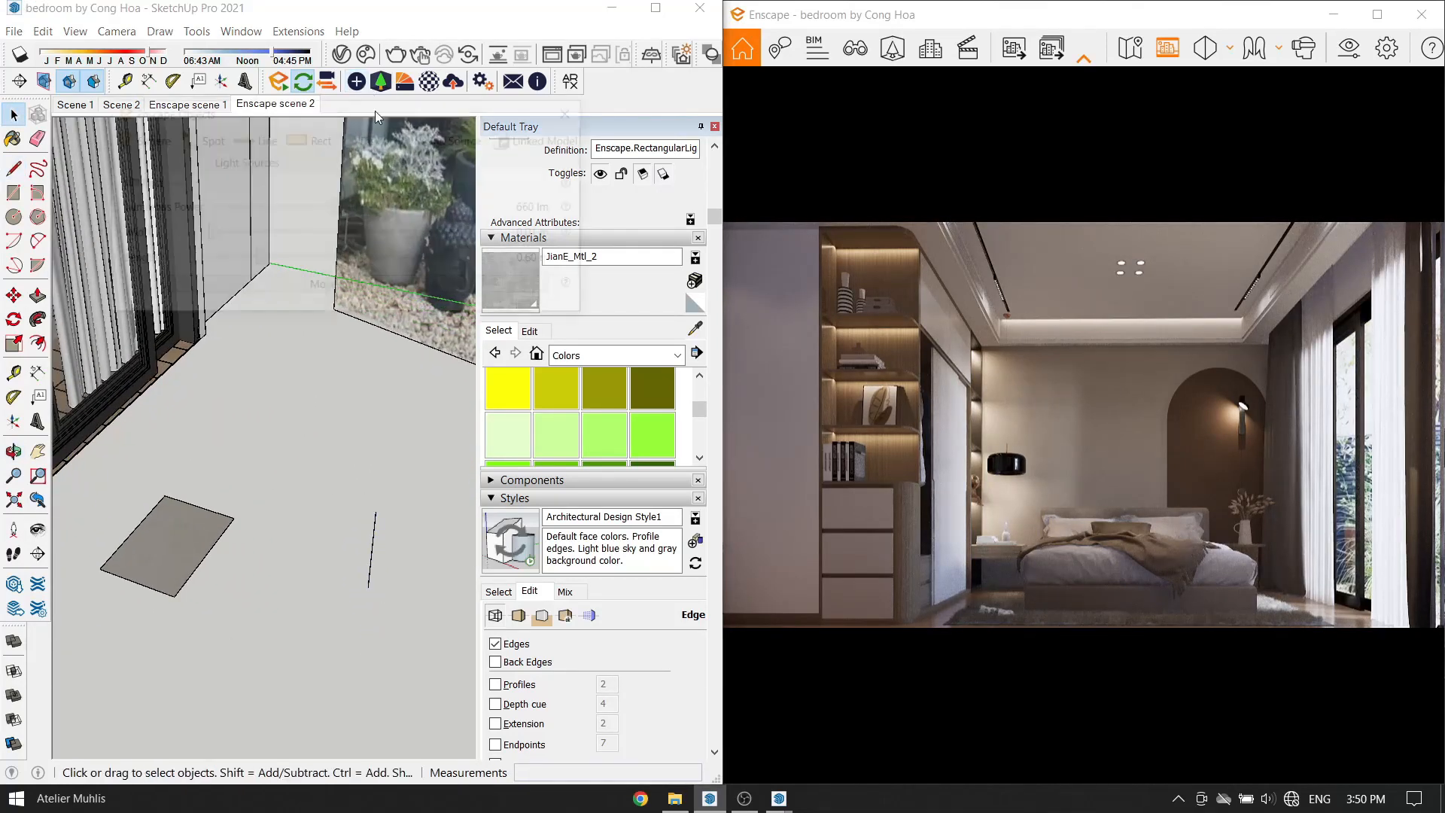
pyautogui.click(217, 149)
pyautogui.click(370, 568)
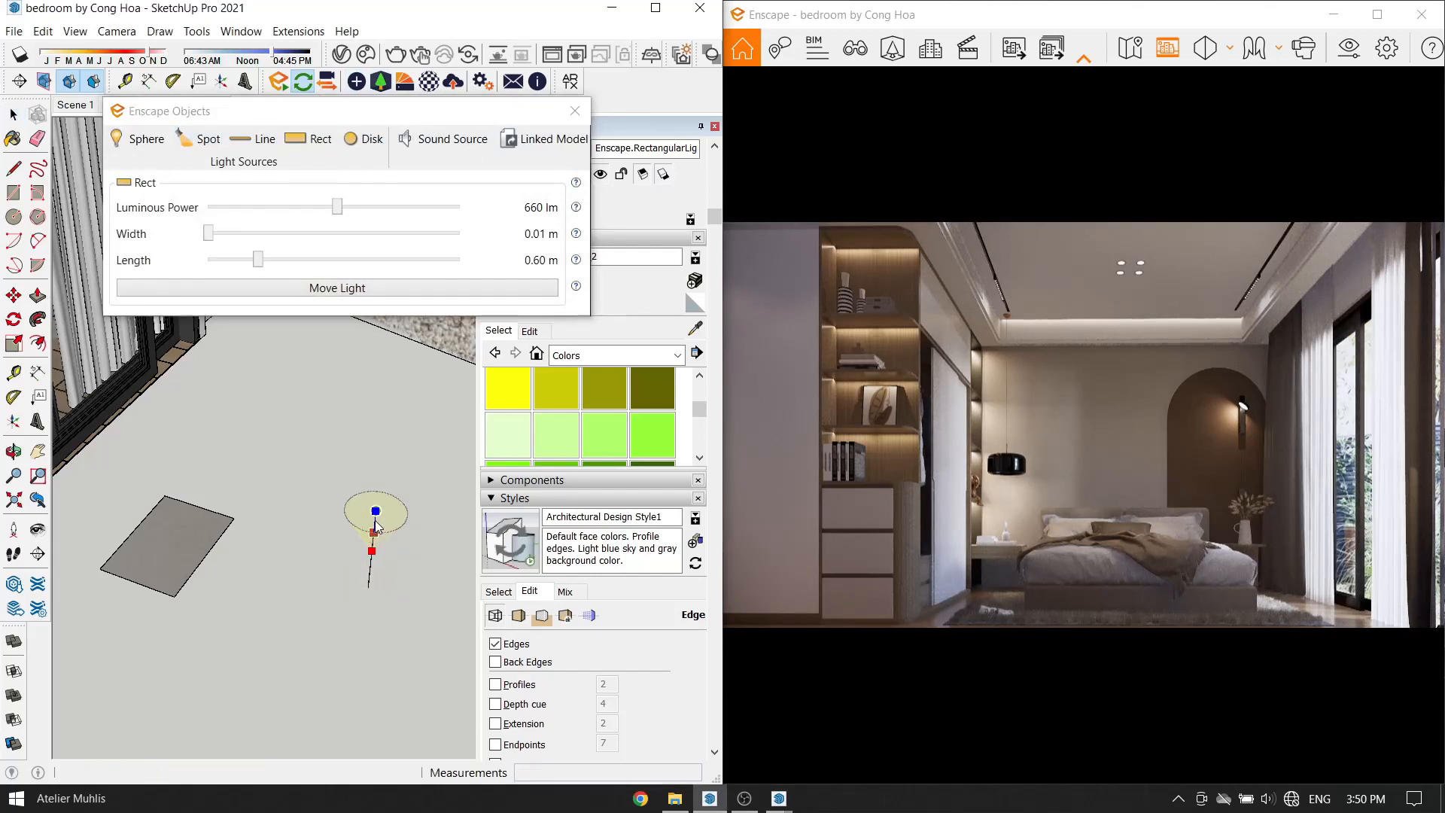
pyautogui.click(376, 524)
pyautogui.click(574, 112)
# Turn the spot light toward the room and position it in front of the glass door.
pyautogui.scroll(3, 376, 526)
pyautogui.press('m')
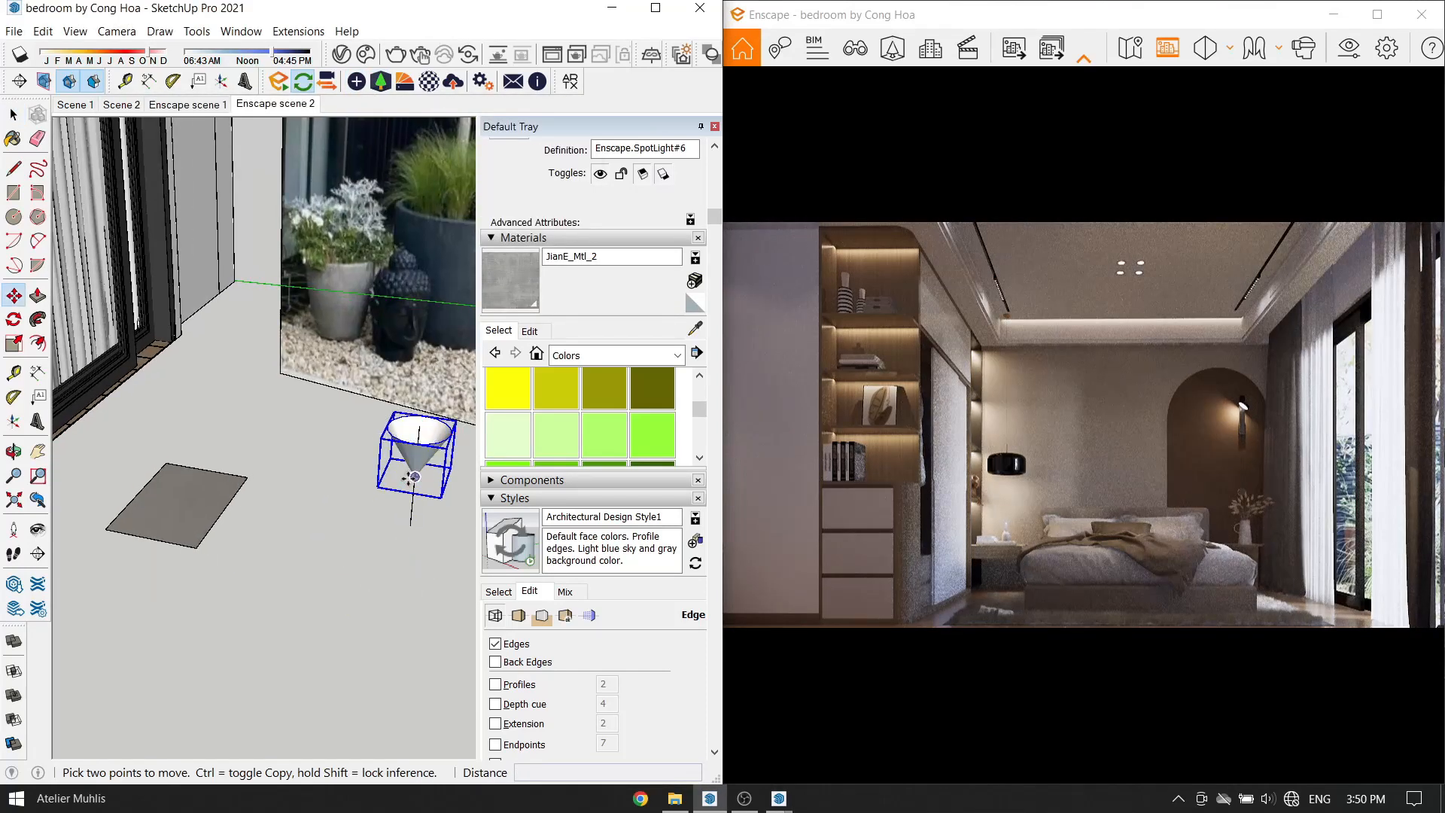
pyautogui.click(411, 467)
pyautogui.click(439, 459)
pyautogui.click(380, 636)
pyautogui.scroll(-3, 381, 633)
pyautogui.click(382, 555)
pyautogui.click(443, 657)
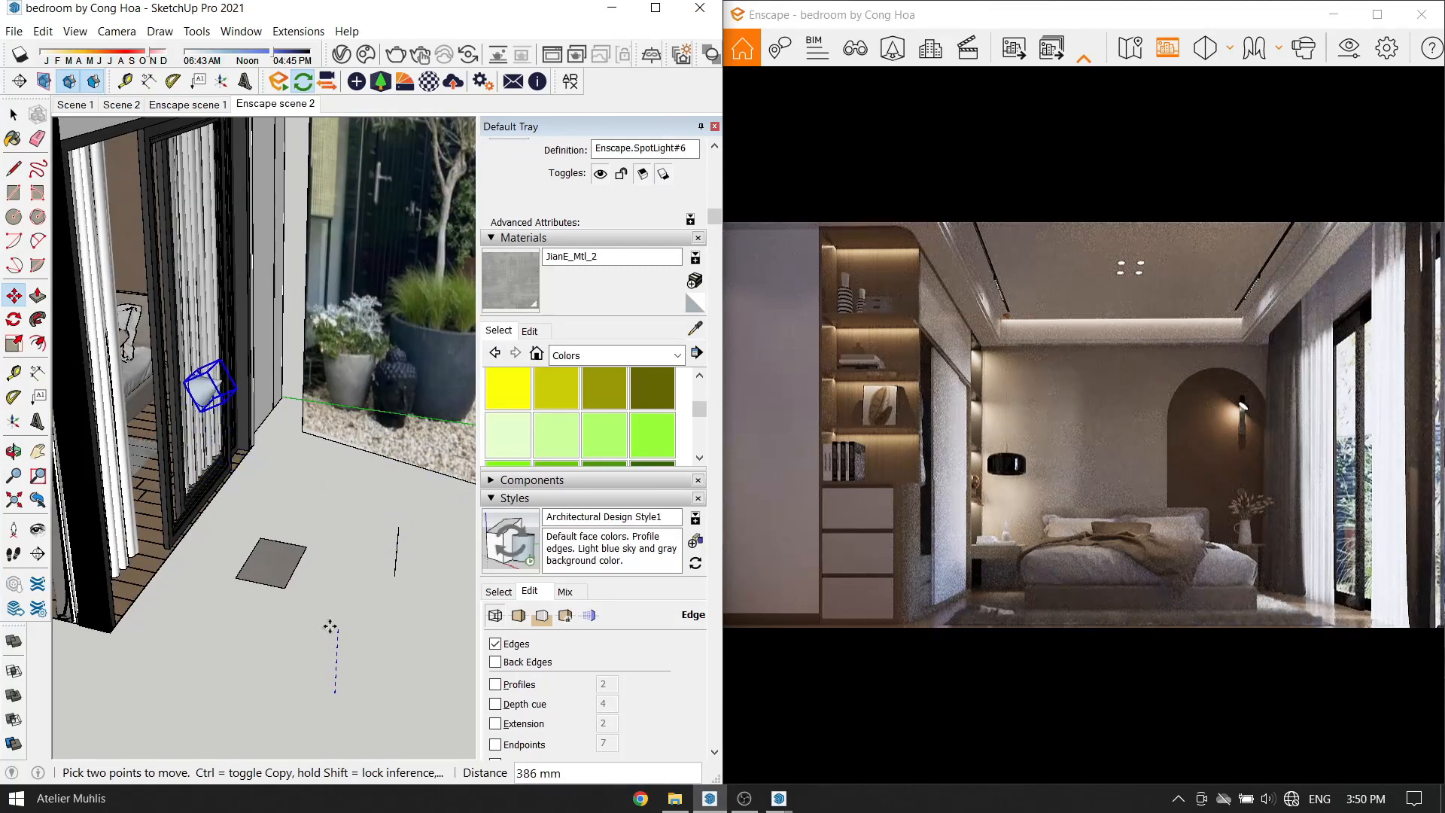
pyautogui.click(352, 584)
# Copy the spot light along the glass door to form a row of four.
pyautogui.scroll(2, 351, 559)
pyautogui.scroll(-3, 351, 559)
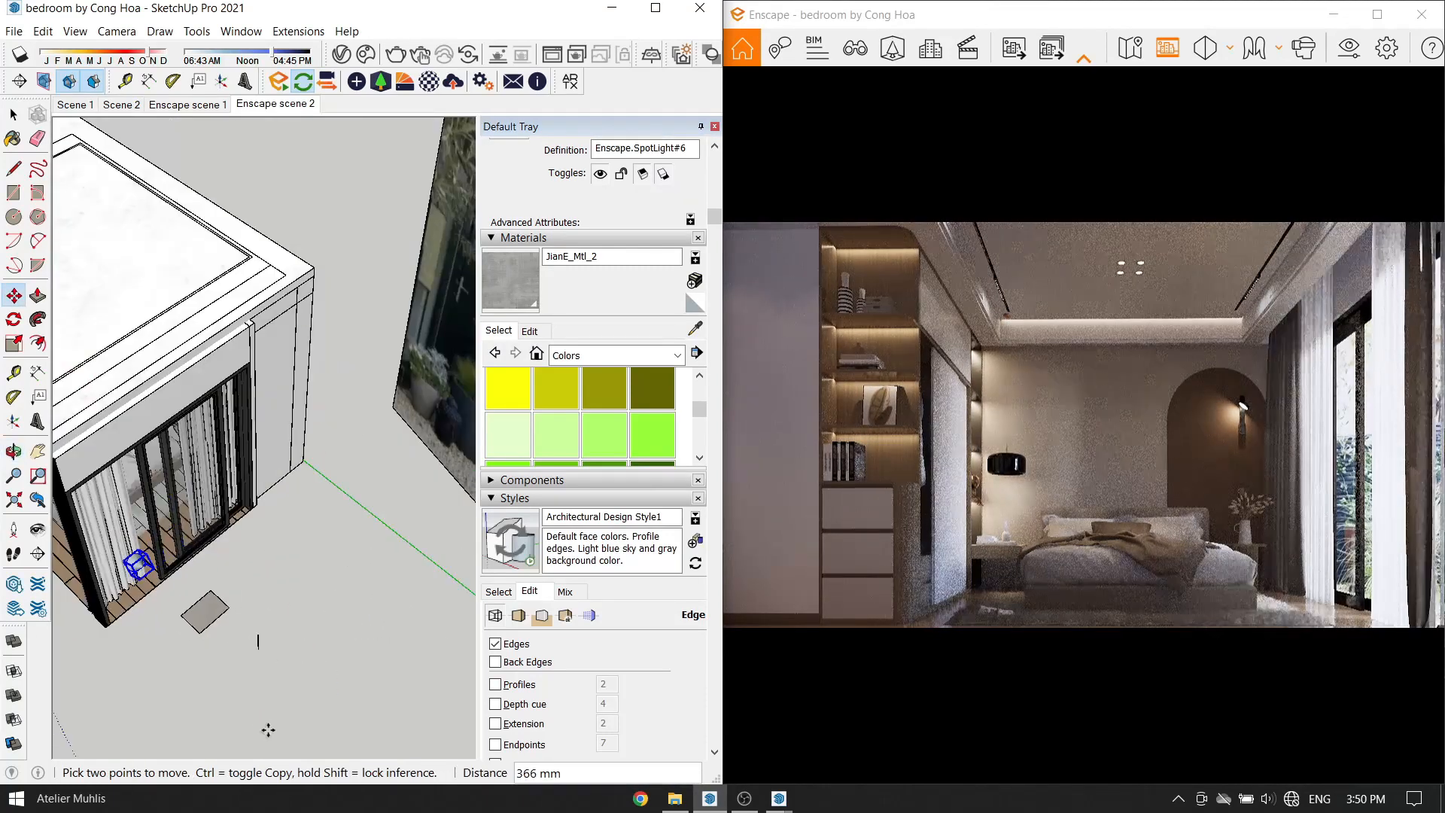
pyautogui.scroll(-1, 256, 719)
pyautogui.keyDown('ctrl'); pyautogui.click(235, 709); pyautogui.keyUp('ctrl')
pyautogui.scroll(3, 283, 666)
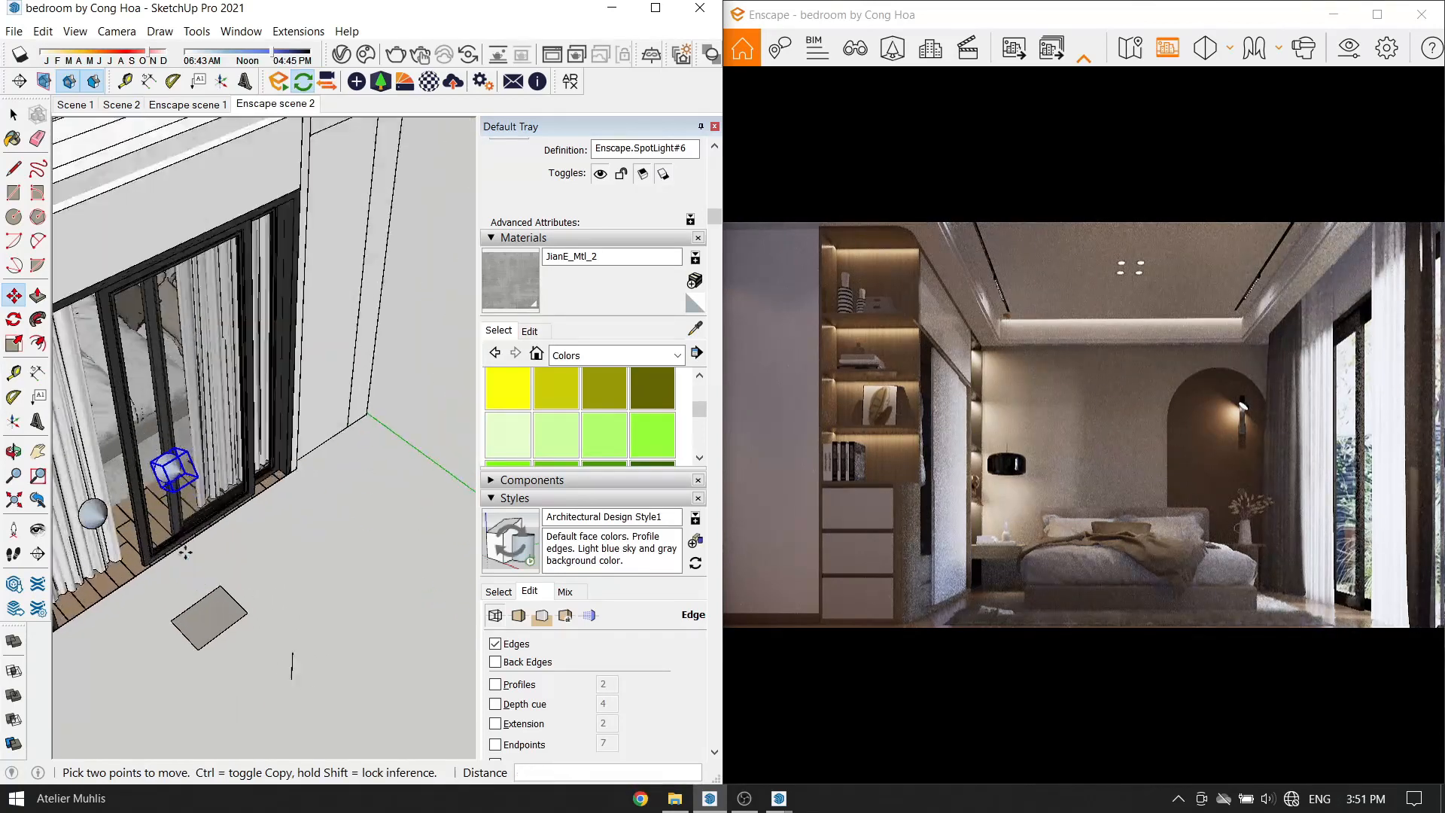
pyautogui.click(322, 532)
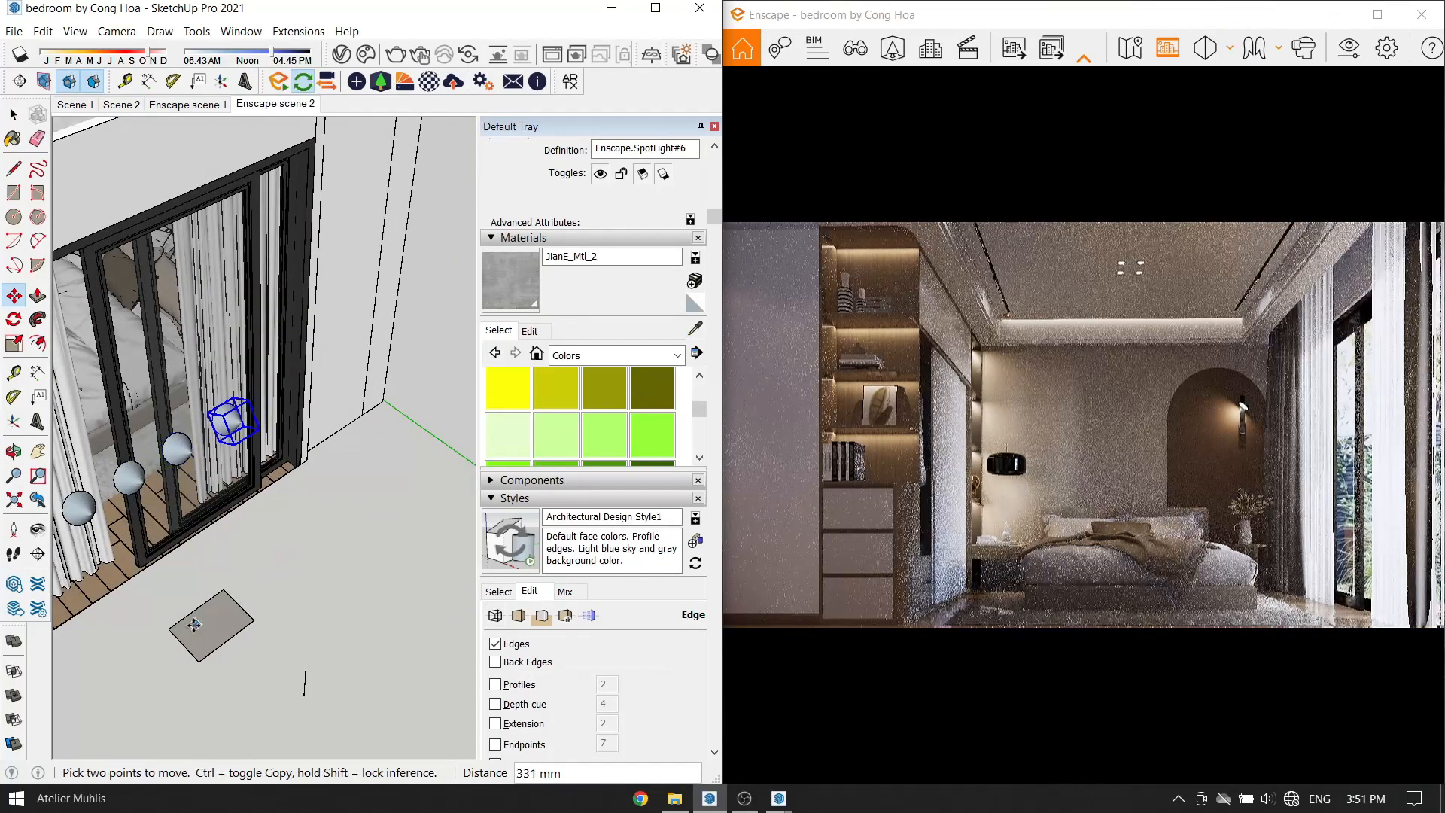
pyautogui.press('space')
# Select the four spot lights outside the glass door and make them a group.
pyautogui.moveTo(193, 626); pyautogui.dragTo(259, 524, button='middle')
pyautogui.scroll(2, 259, 521)
pyautogui.keyDown('shift'); pyautogui.click(226, 515); pyautogui.keyUp('shift')
pyautogui.rightClick(284, 426)
pyautogui.click(338, 578)
pyautogui.moveTo(338, 578); pyautogui.dragTo(361, 527, button='middle')
# Copy the spot light group to form a second row outside the glass door.
pyautogui.press('m')
pyautogui.click(320, 630)
pyautogui.press('ctrl')
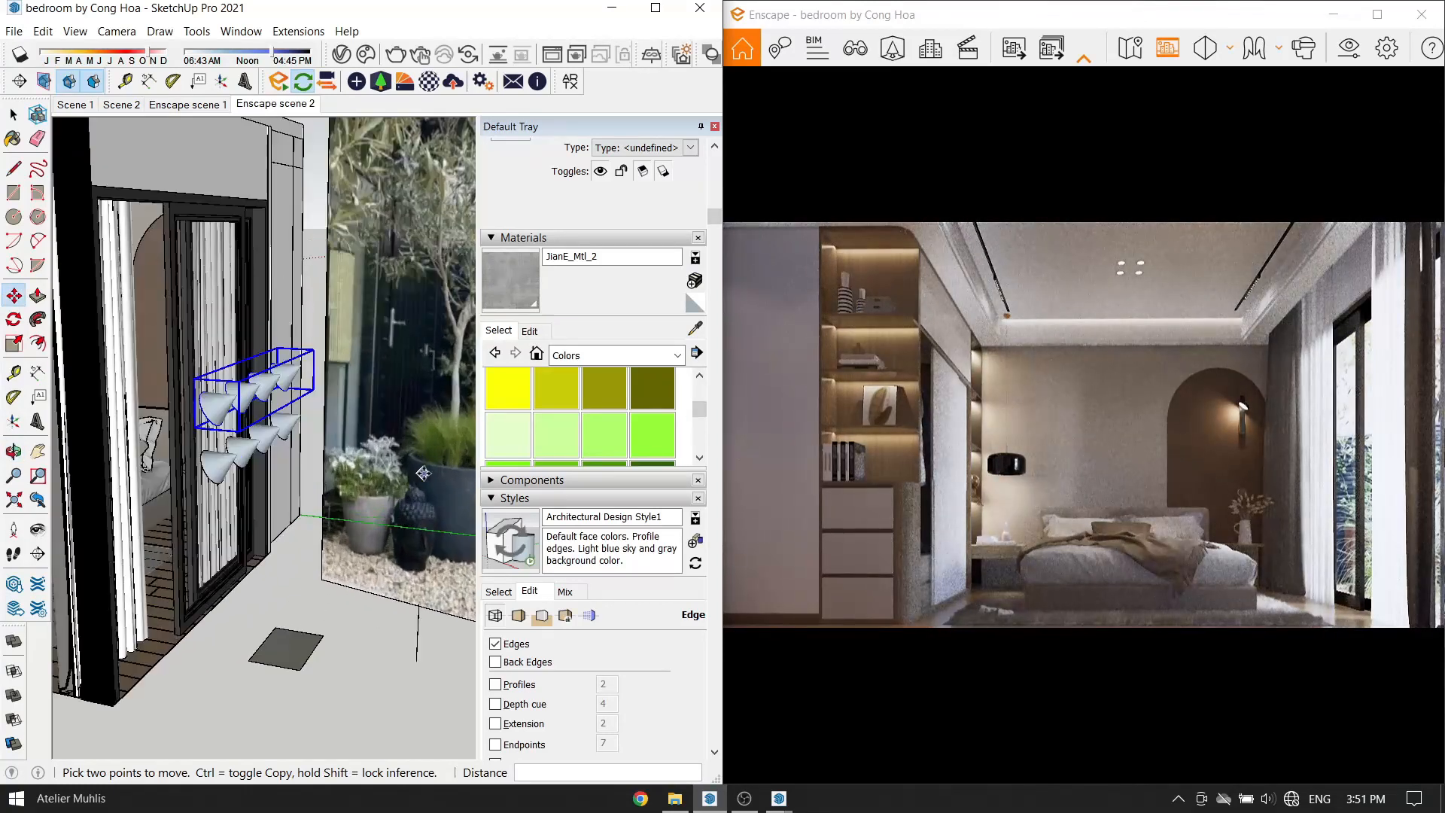
pyautogui.click(421, 431)
pyautogui.moveTo(421, 431); pyautogui.dragTo(362, 579, button='middle')
pyautogui.press('space')
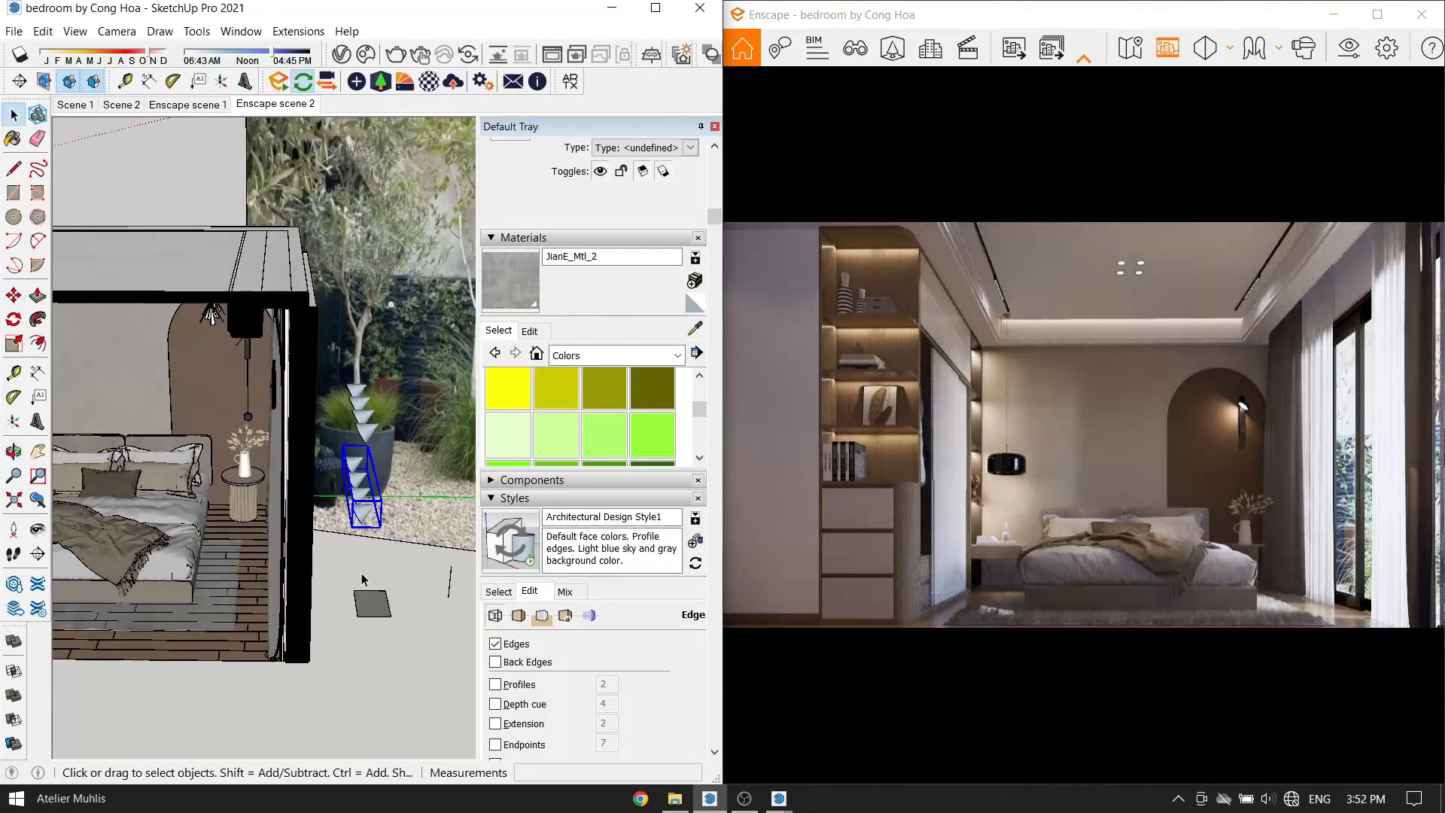
# Draw a short vertical line down from the ceiling face beside the open shelf unit and open Enscape Objects.
pyautogui.moveTo(383, 686)
pyautogui.mouseDown(button='middle')
pyautogui.moveTo(164, 259)
pyautogui.moveTo(279, 261)
pyautogui.moveTo(210, 286)
pyautogui.moveTo(184, 328)
pyautogui.moveTo(170, 282)
pyautogui.moveTo(225, 313)
pyautogui.mouseUp(button='middle')
pyautogui.press('m')
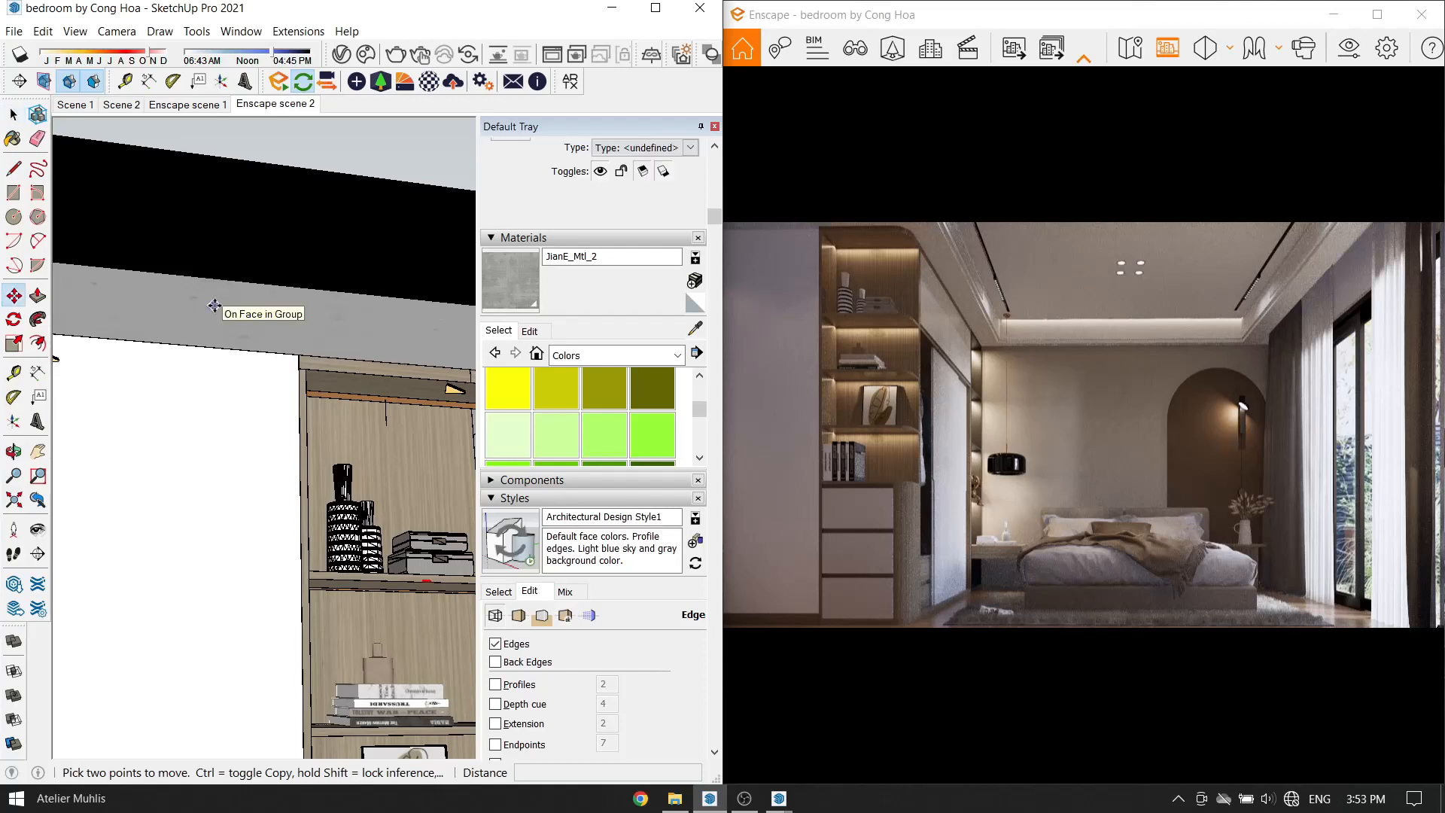
pyautogui.press('l')
pyautogui.click(213, 305)
pyautogui.click(212, 398)
pyautogui.press('space')
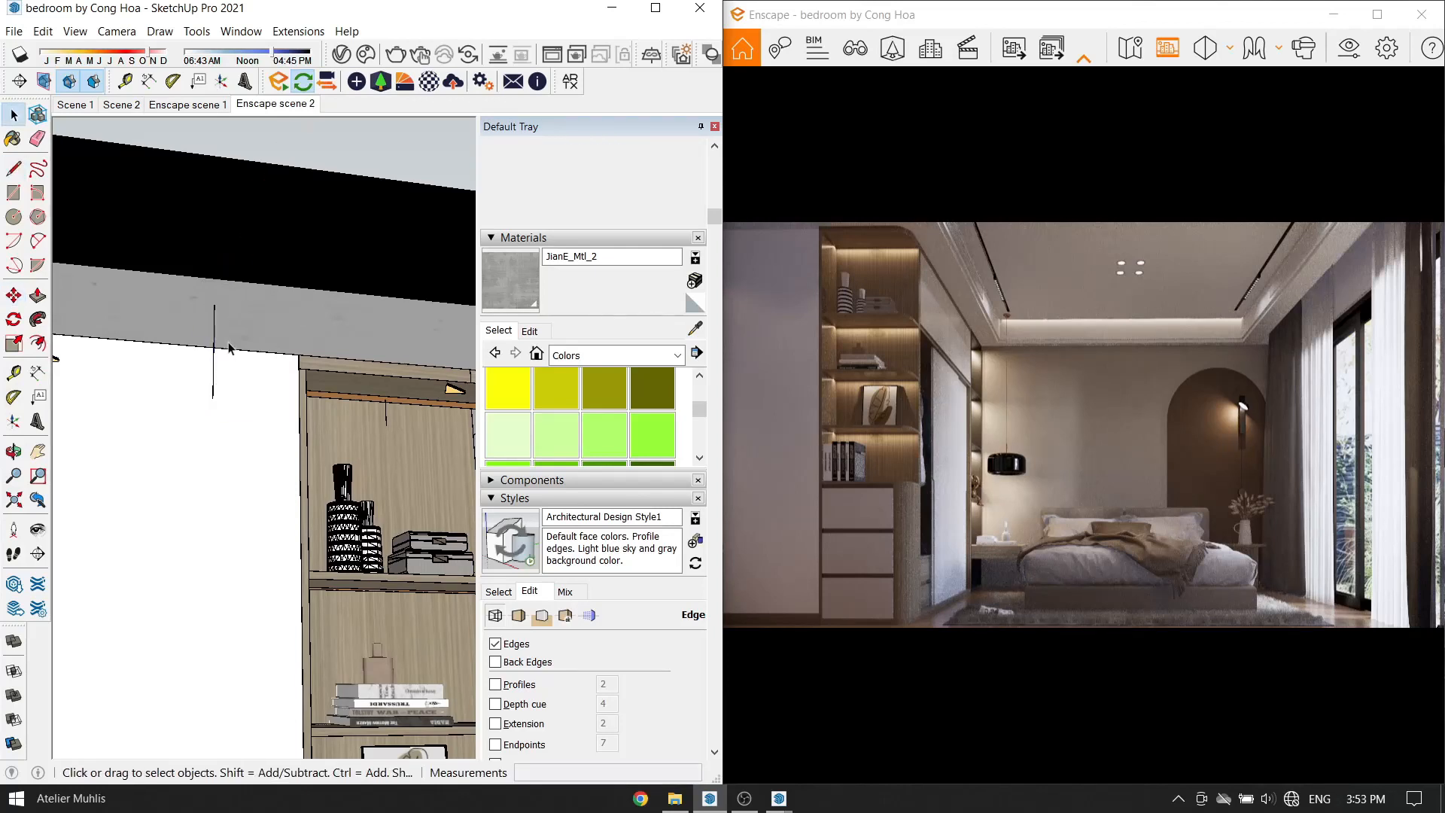
pyautogui.click(362, 82)
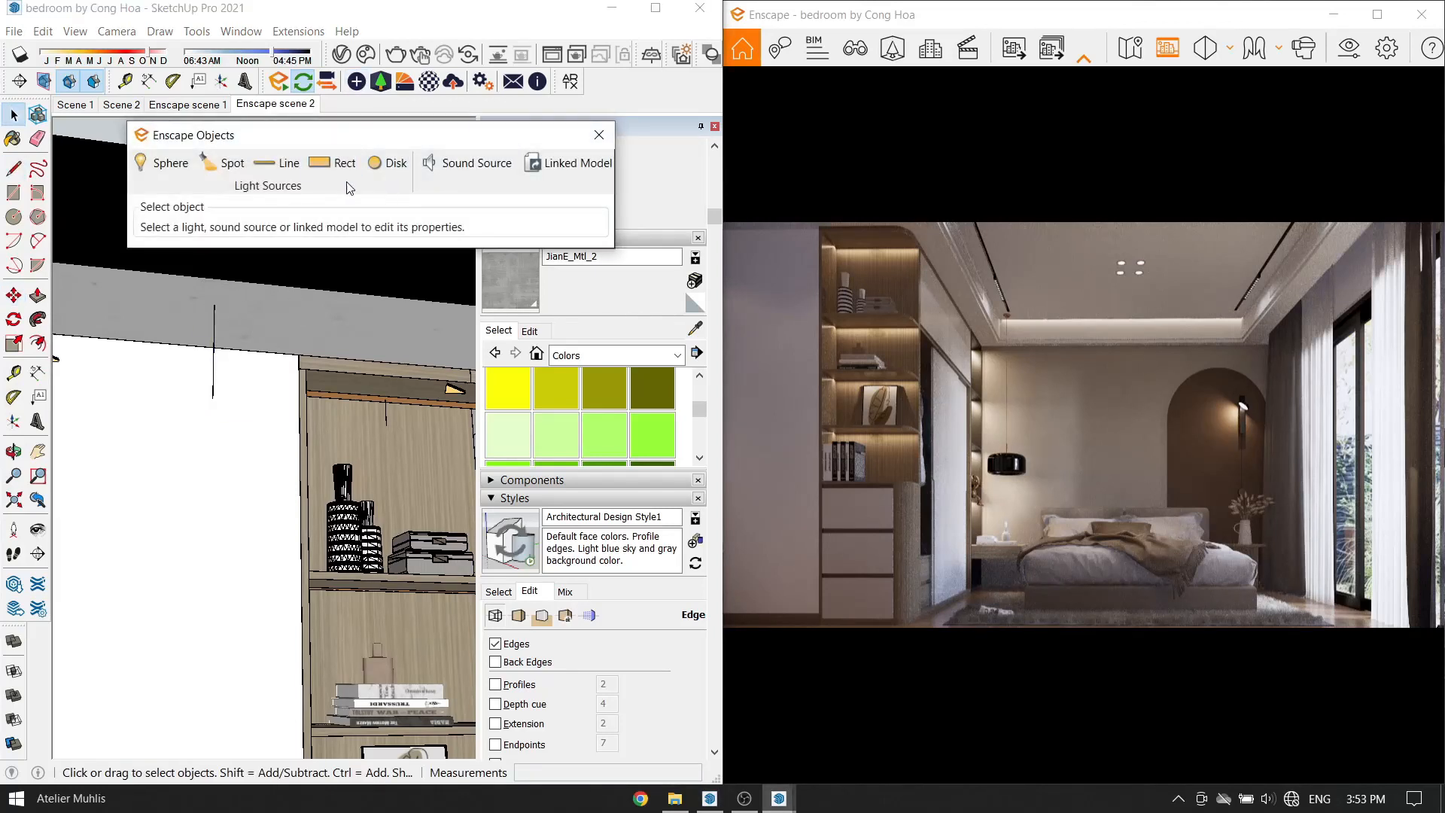
# Place a spot light along the vertical line beside the open shelf unit, with 594 cd intensity and the 16.ies profile.
pyautogui.click(216, 325)
pyautogui.click(216, 367)
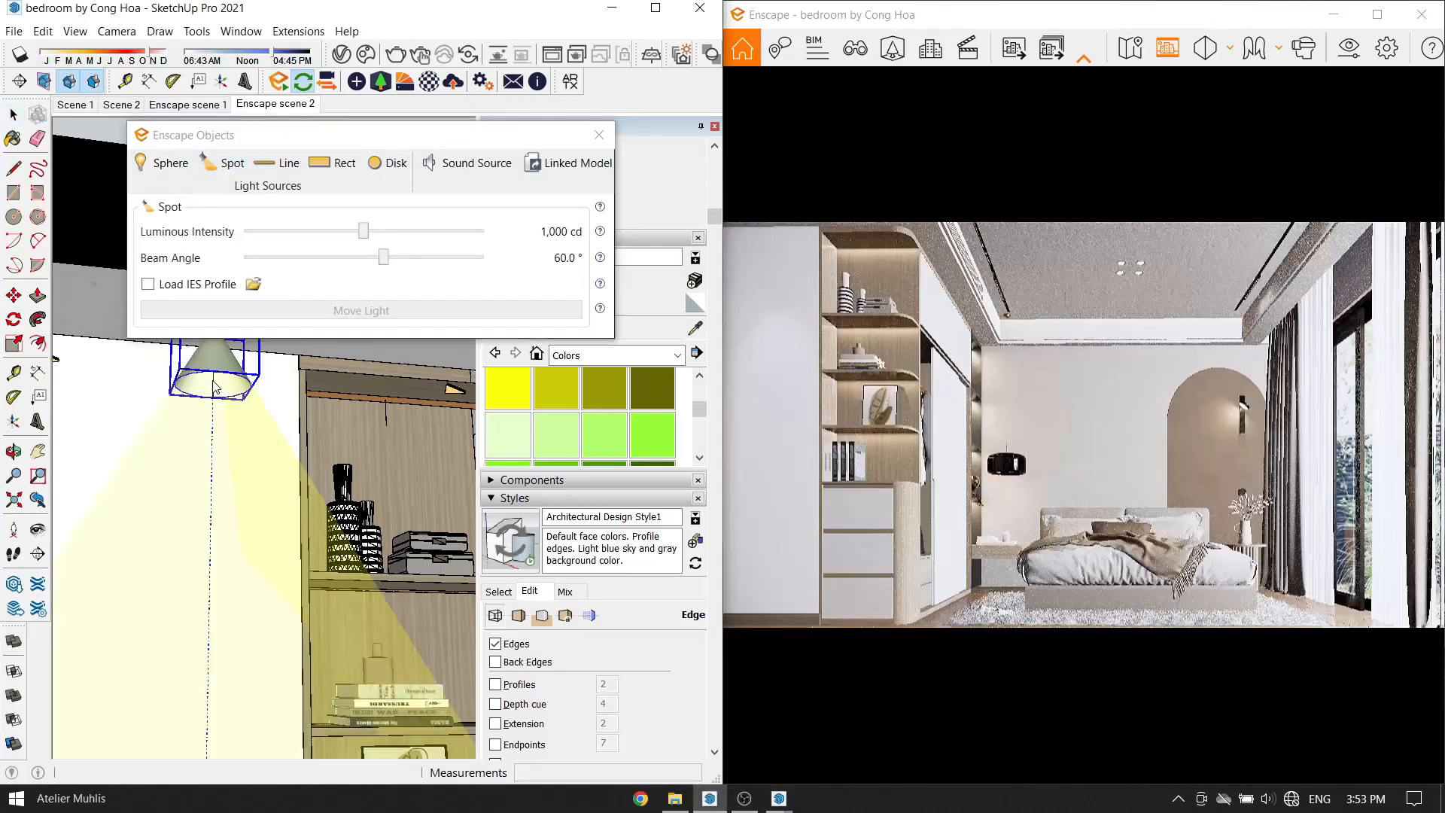
pyautogui.moveTo(364, 231); pyautogui.dragTo(397, 258)
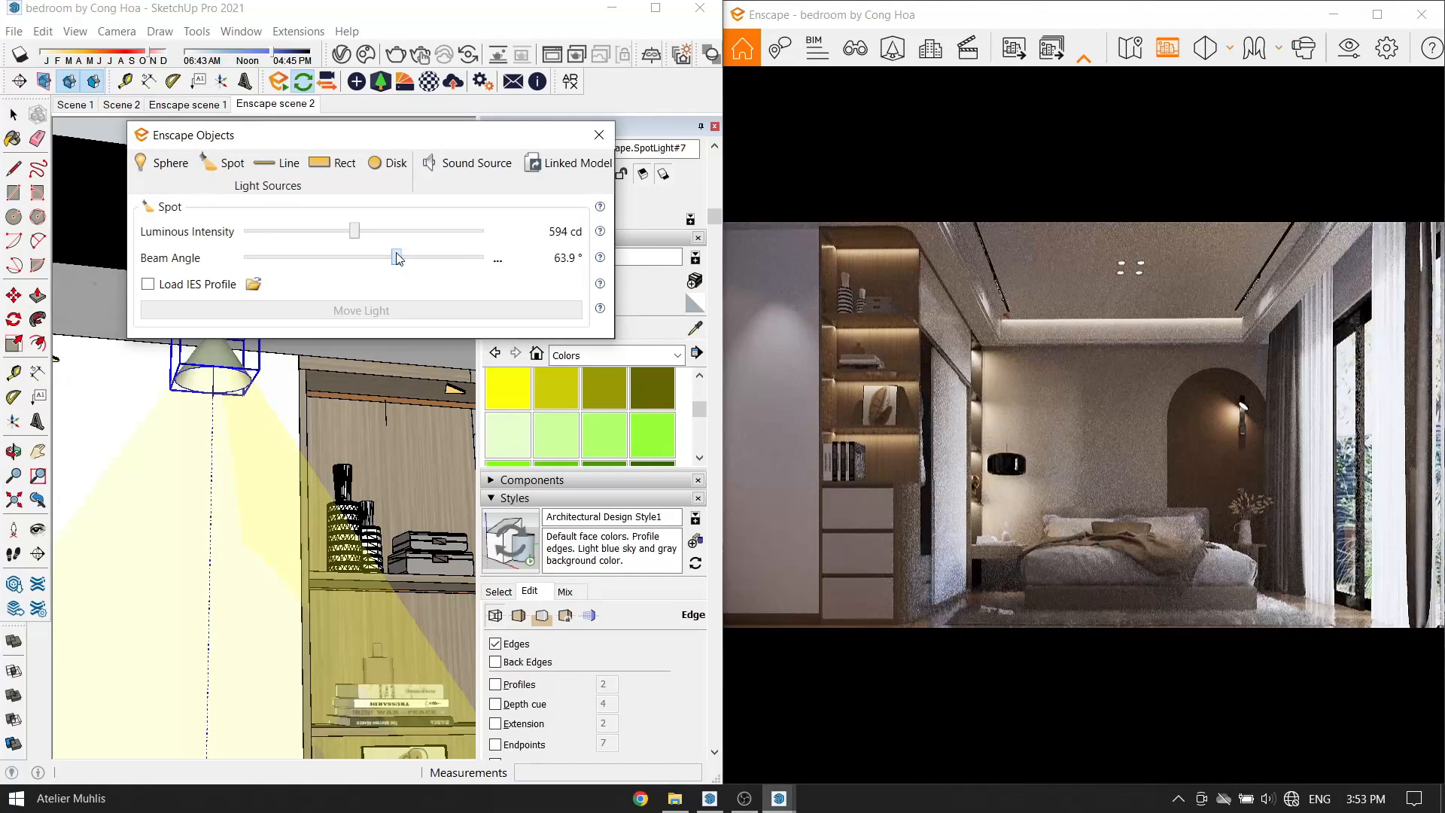
pyautogui.click(204, 292)
pyautogui.doubleClick(377, 590)
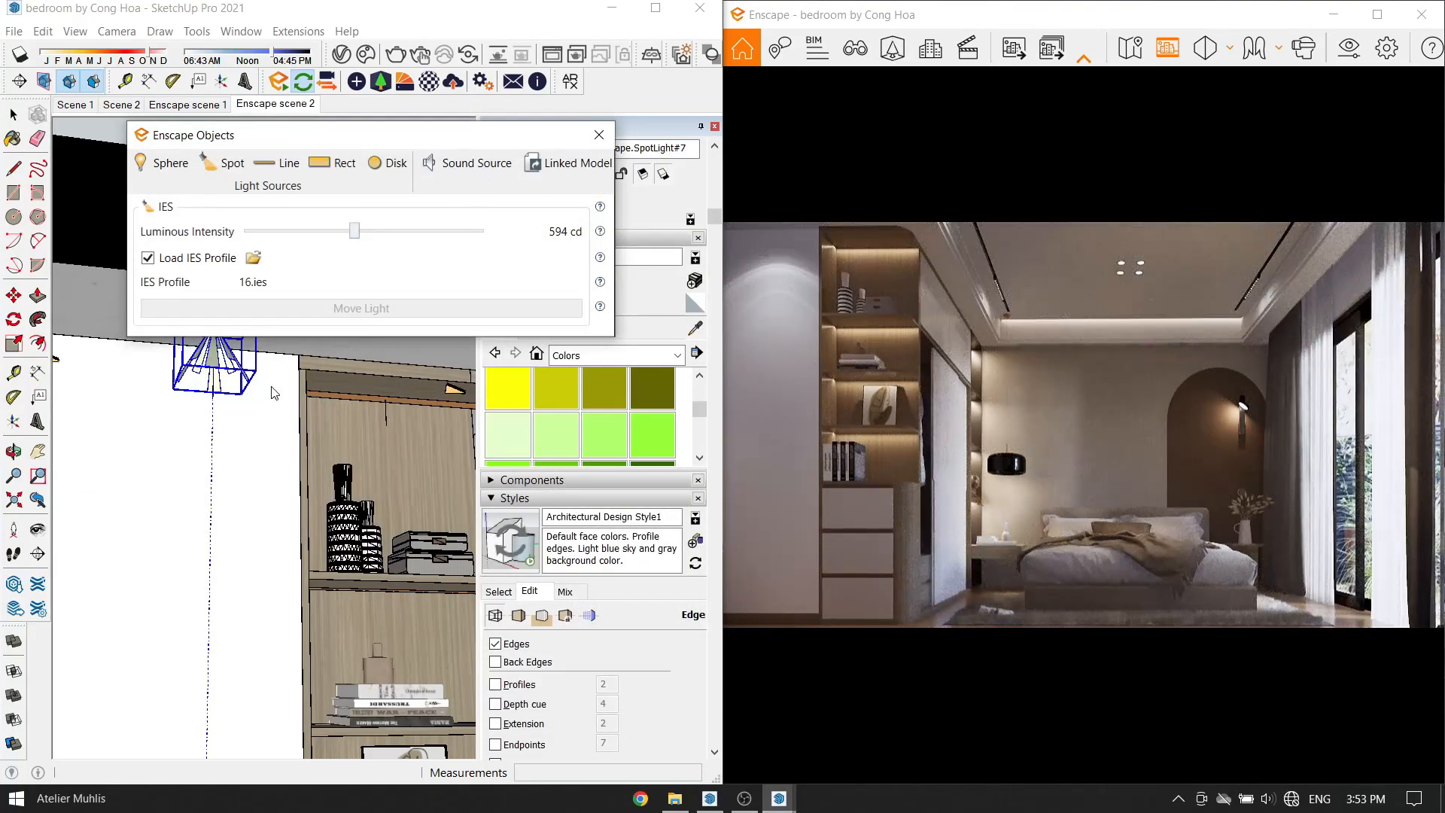
# Paint the new IES spot light with the orange Color C03.
pyautogui.moveTo(273, 392); pyautogui.dragTo(225, 419, button='middle')
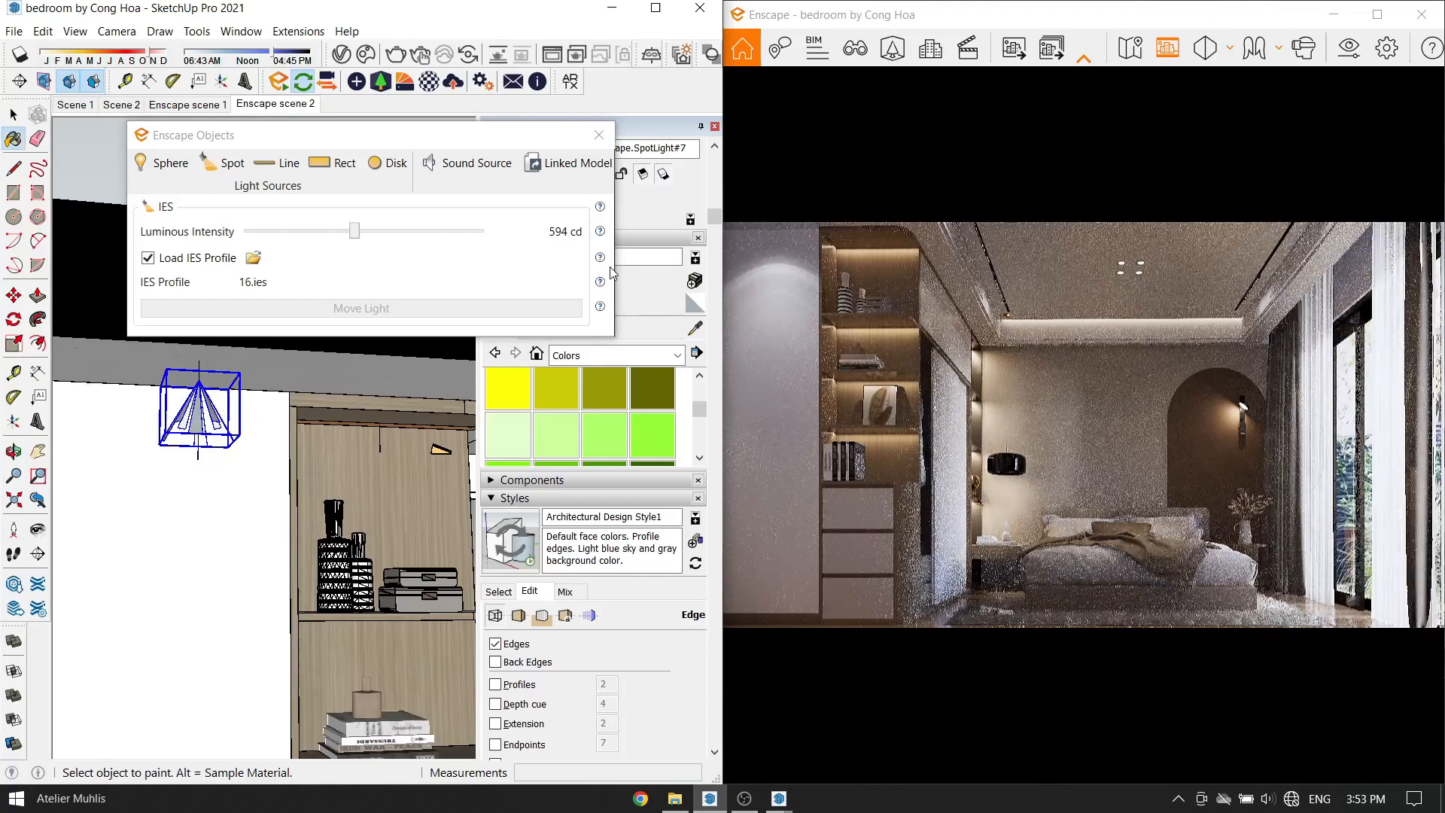
pyautogui.moveTo(339, 134); pyautogui.dragTo(216, 140)
pyautogui.scroll(-3, 589, 412)
pyautogui.scroll(-5, 588, 413)
pyautogui.scroll(5, 611, 348)
pyautogui.scroll(5, 611, 347)
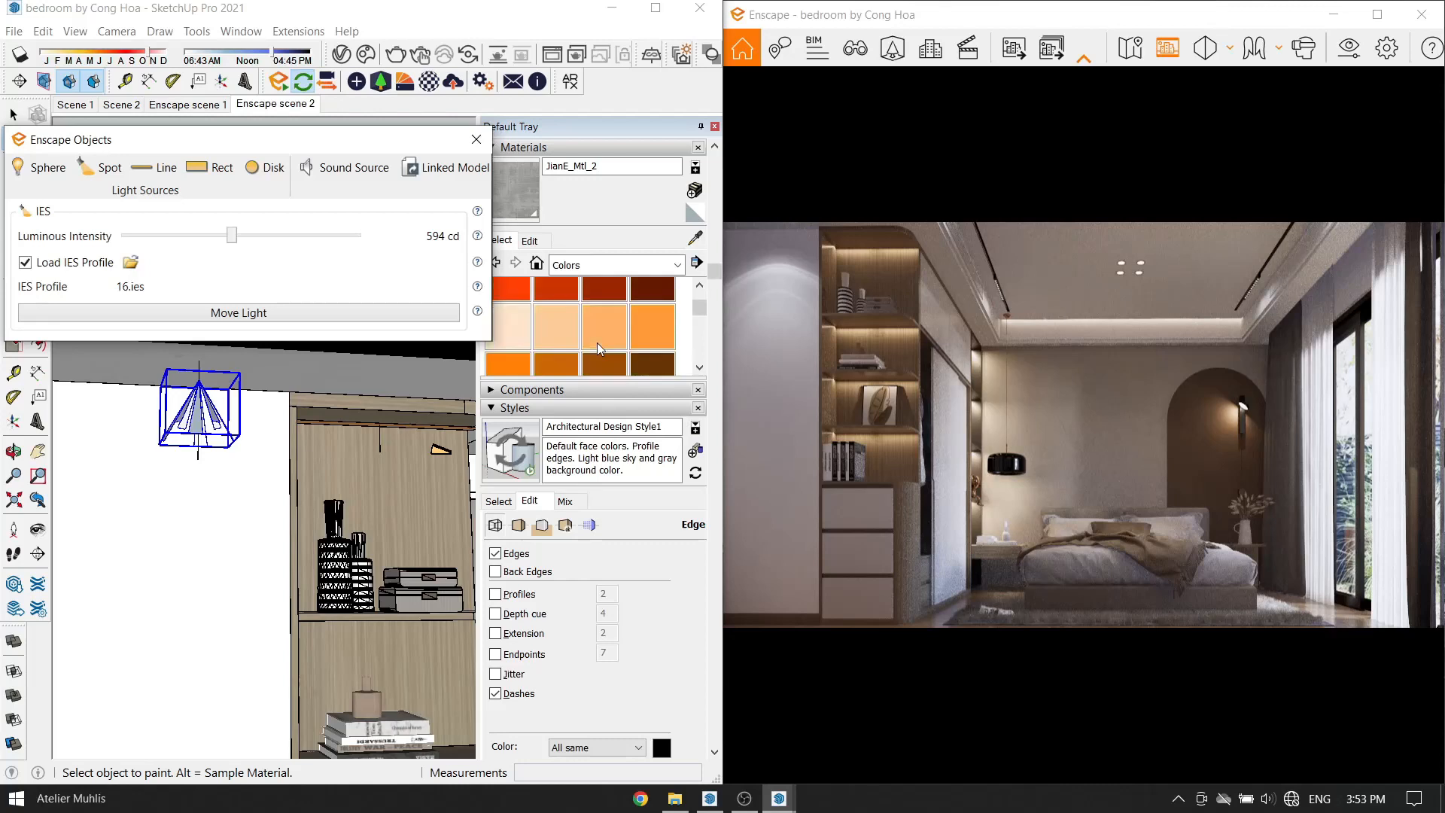
pyautogui.click(602, 331)
pyautogui.moveTo(197, 412); pyautogui.dragTo(210, 522, button='middle')
# Move the spot light up towards the ceiling beside the shelf unit.
pyautogui.press('m')
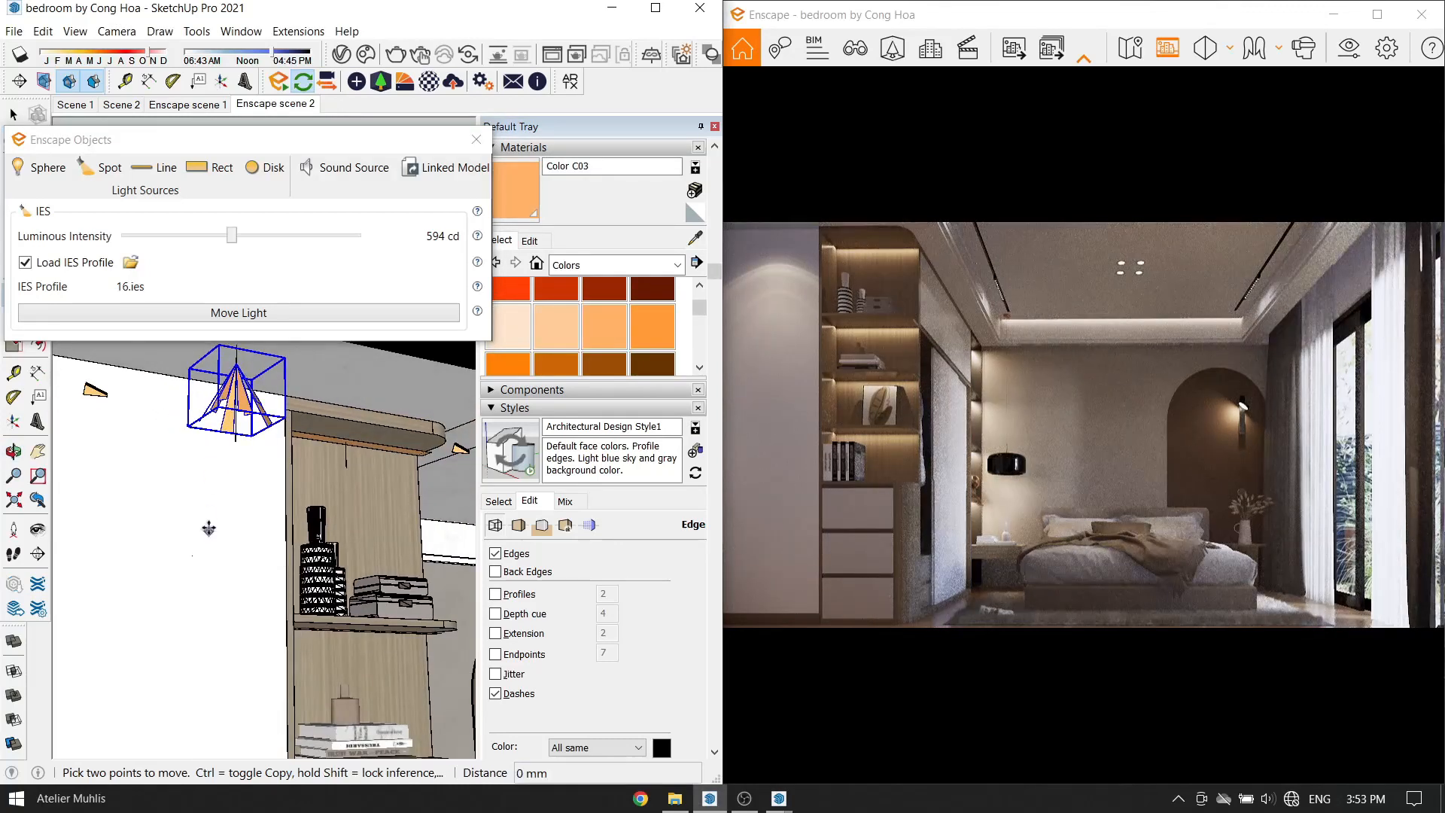
pyautogui.moveTo(206, 528); pyautogui.dragTo(213, 517)
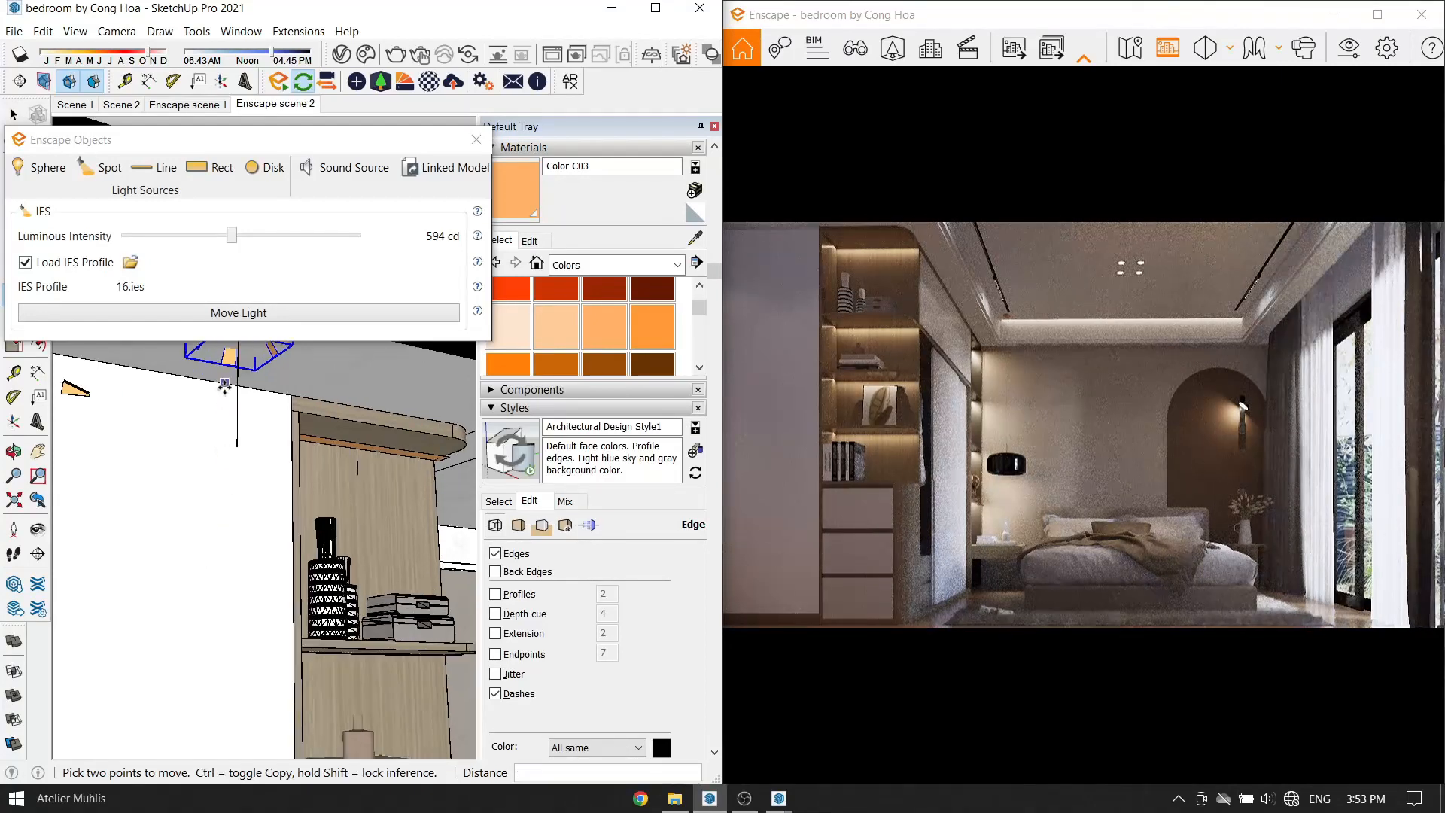
pyautogui.scroll(2, 193, 406)
pyautogui.moveTo(193, 404); pyautogui.dragTo(200, 422)
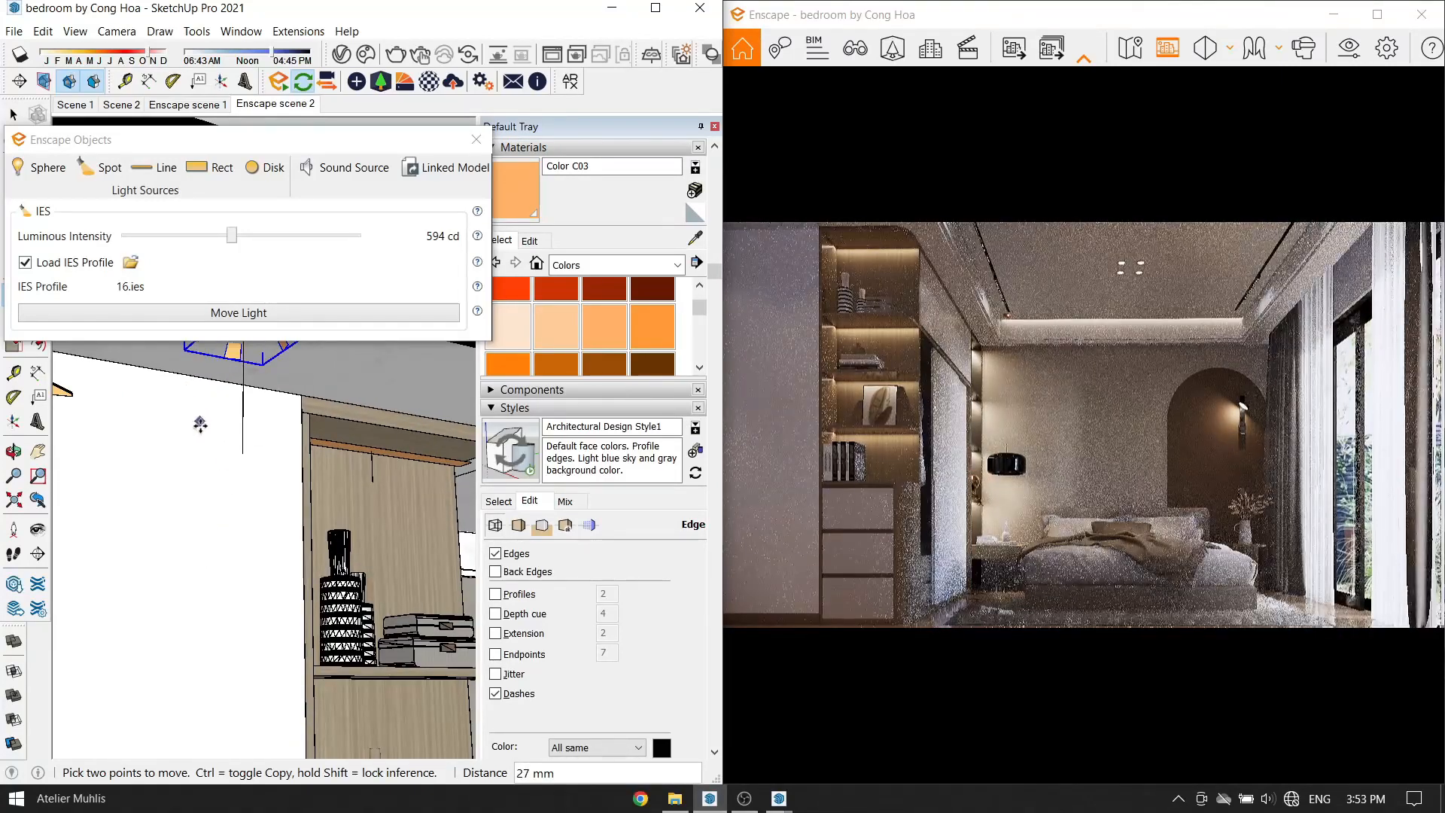
pyautogui.moveTo(200, 431); pyautogui.dragTo(228, 482, button='middle')
# Copy the spot light along the ceiling in front of the wardrobe, away from the shelf unit.
pyautogui.scroll(-5, 222, 496)
pyautogui.press('ctrl')
pyautogui.moveTo(194, 518); pyautogui.dragTo(109, 519)
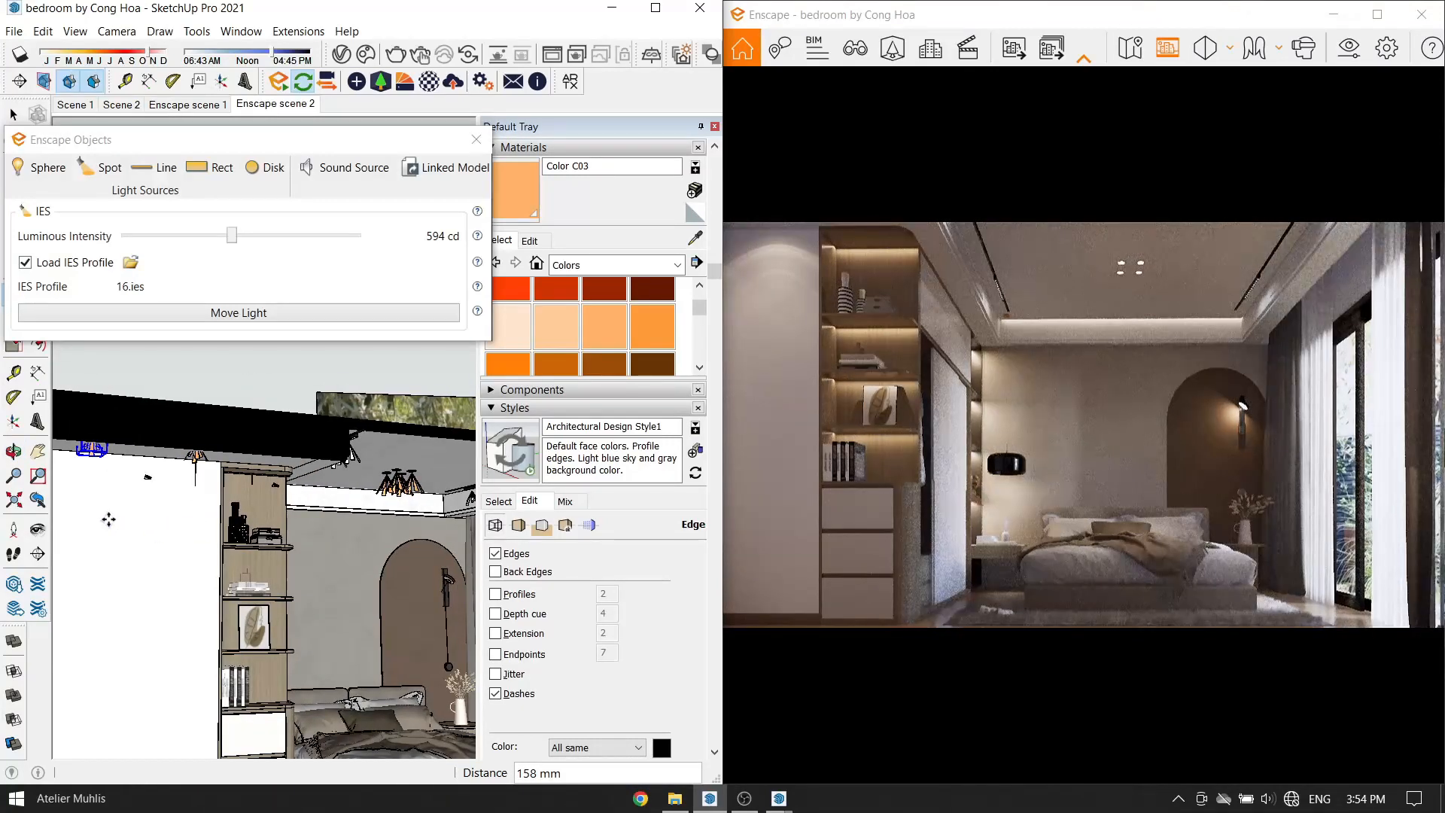
pyautogui.moveTo(177, 484); pyautogui.dragTo(100, 471, button='middle')
pyautogui.press('space')
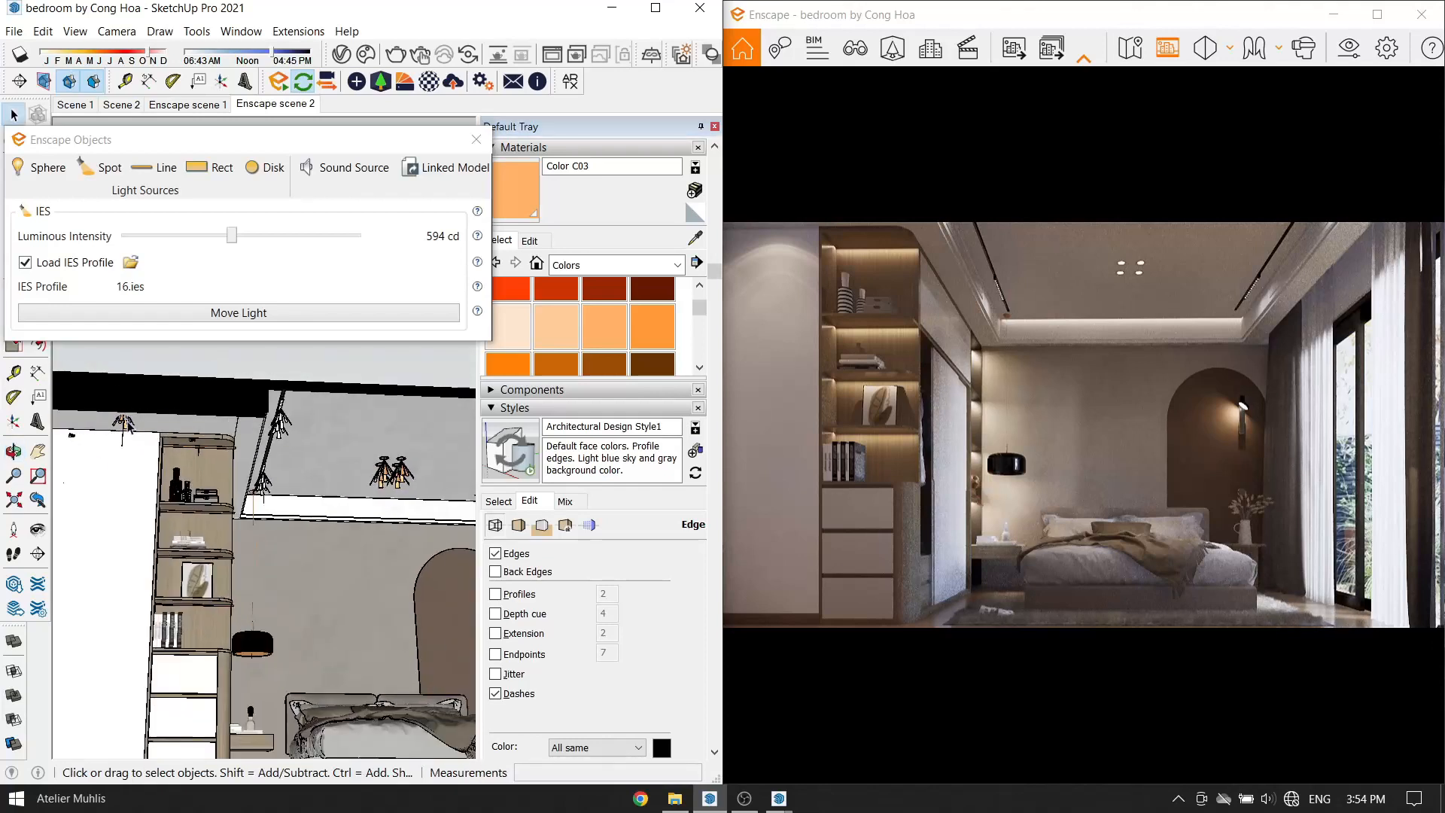
# Copy the spot light twice across the room towards the glass door, by about 1667 mm and then about 1294 mm.
pyautogui.scroll(-6, 127, 558)
pyautogui.scroll(2, 153, 677)
pyautogui.scroll(-1, 159, 739)
pyautogui.press('m')
pyautogui.press('ctrl')
pyautogui.click(179, 722)
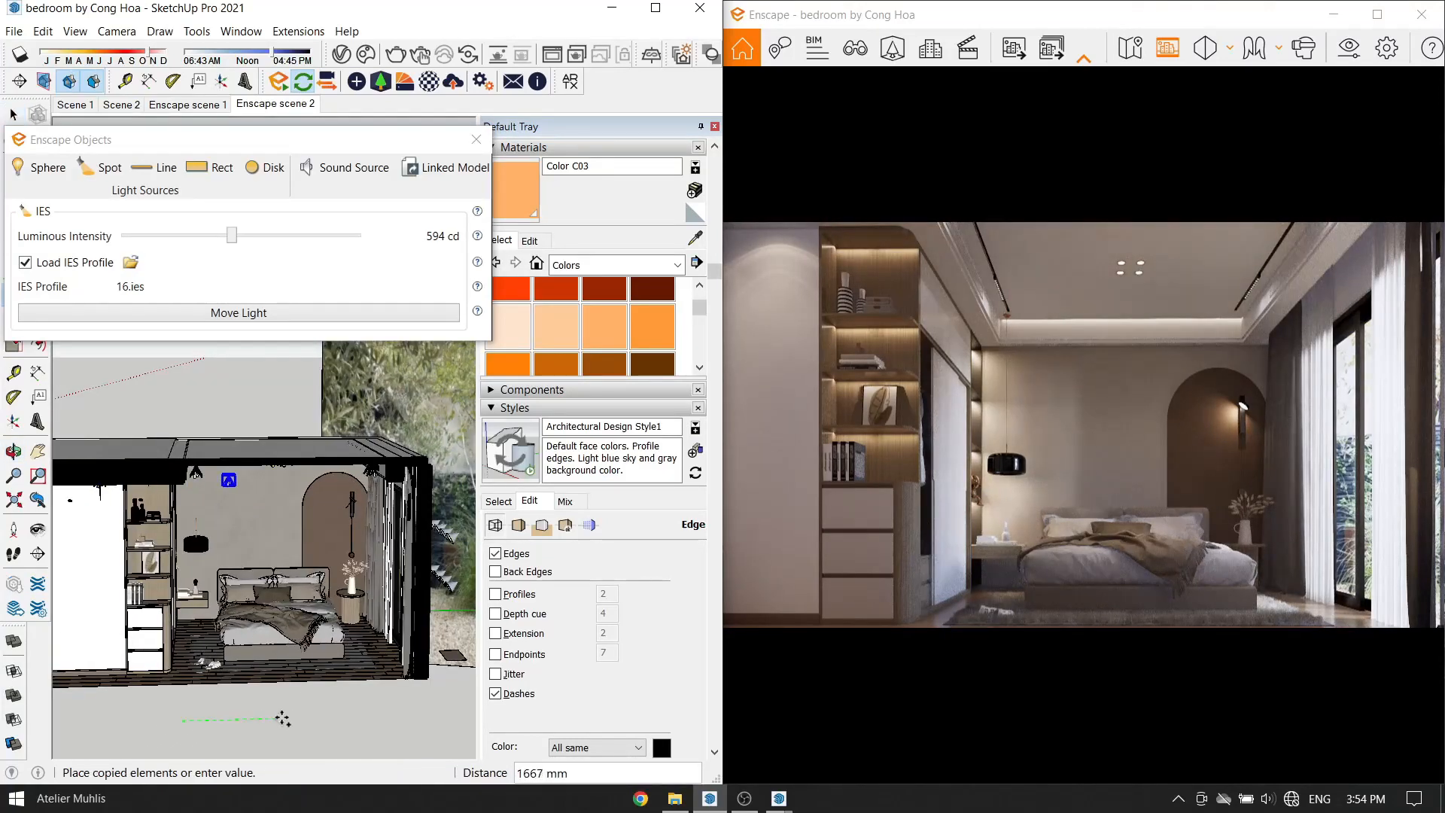
pyautogui.click(282, 718)
pyautogui.press('ctrl')
pyautogui.click(215, 732)
pyautogui.click(292, 732)
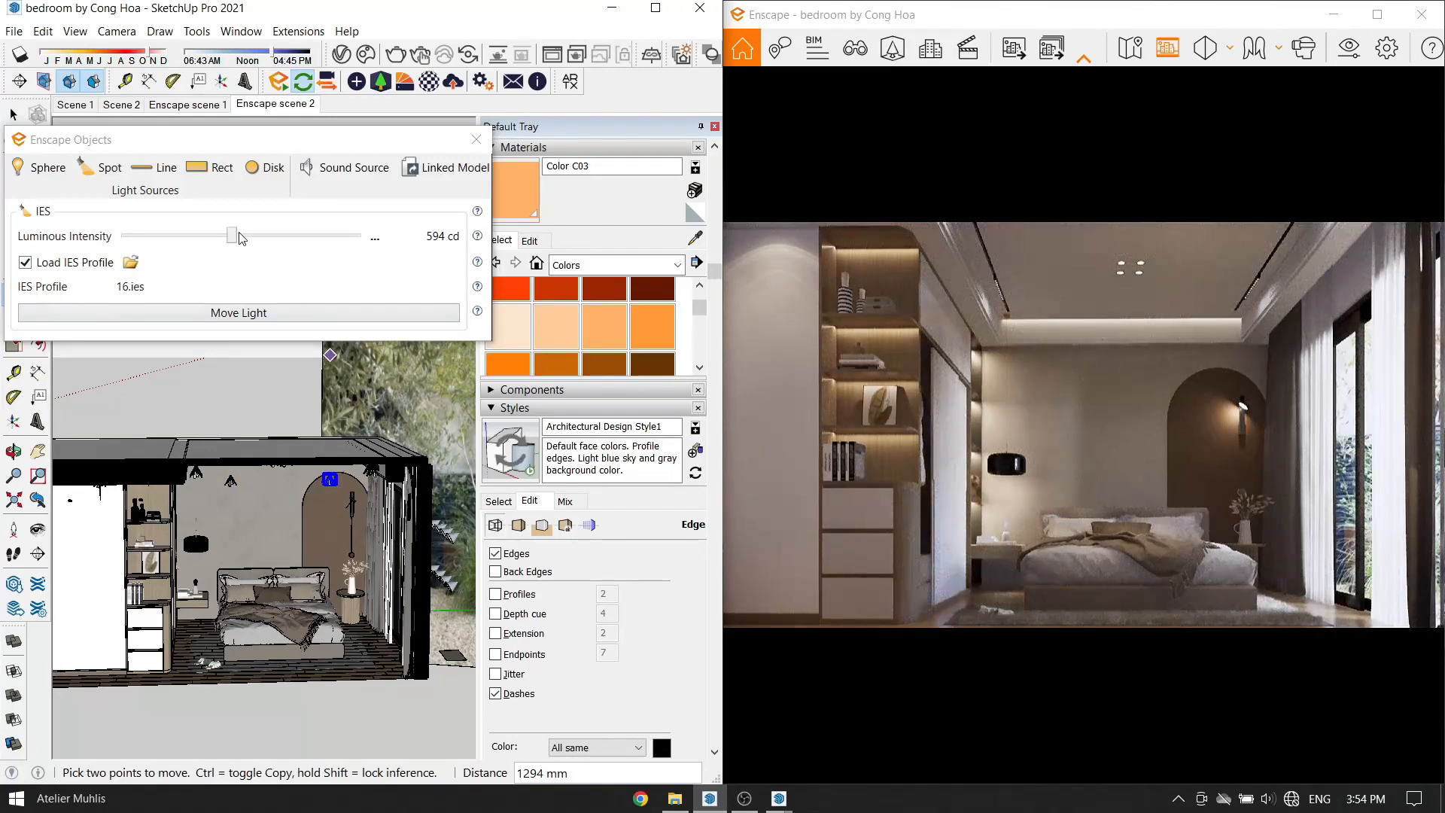
# Raise the selected spot light's luminous intensity to 1,139 cd and close Enscape Objects.
pyautogui.moveTo(240, 235); pyautogui.dragTo(244, 232)
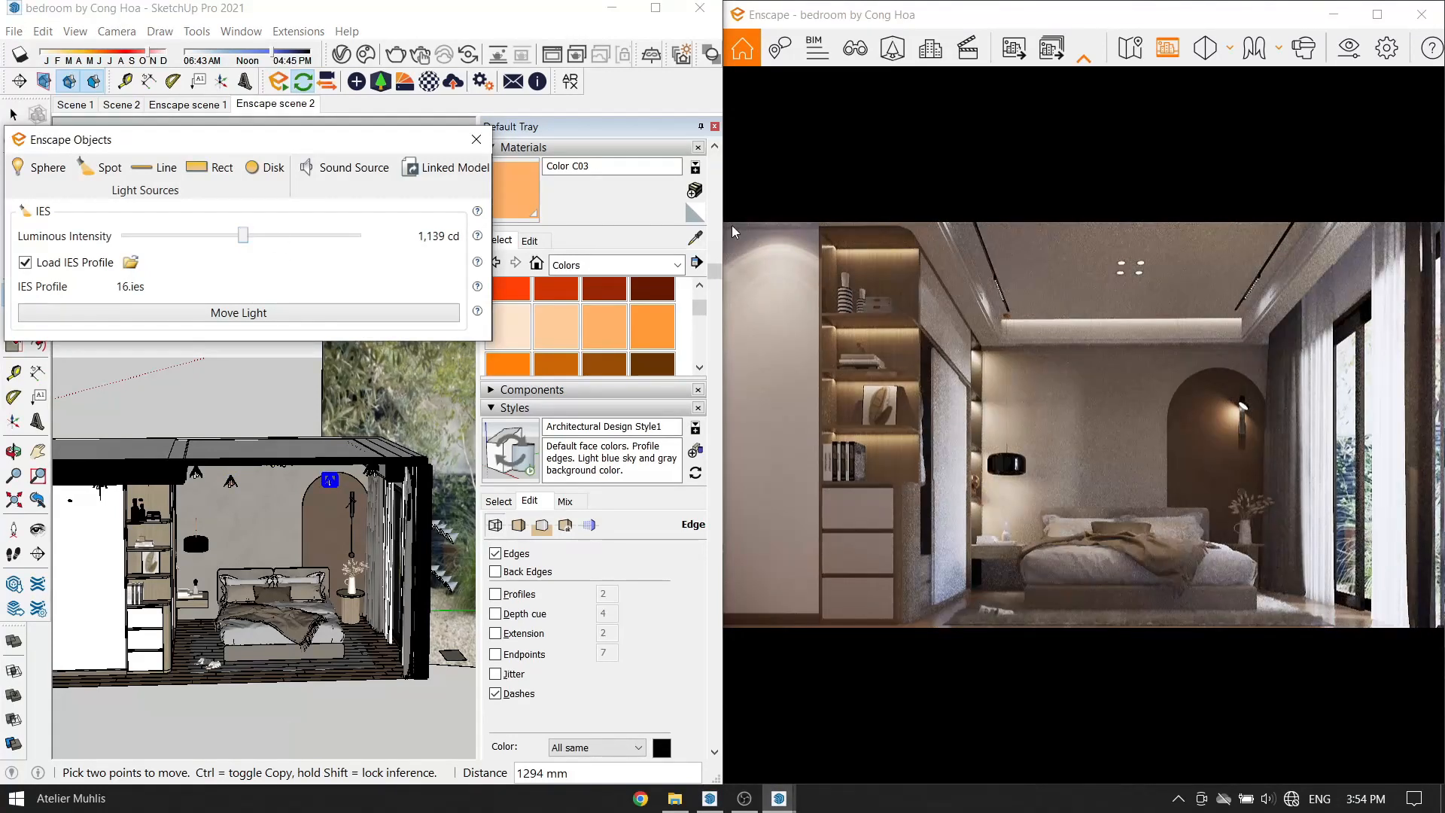
pyautogui.moveTo(1119, 399); pyautogui.dragTo(1118, 395)
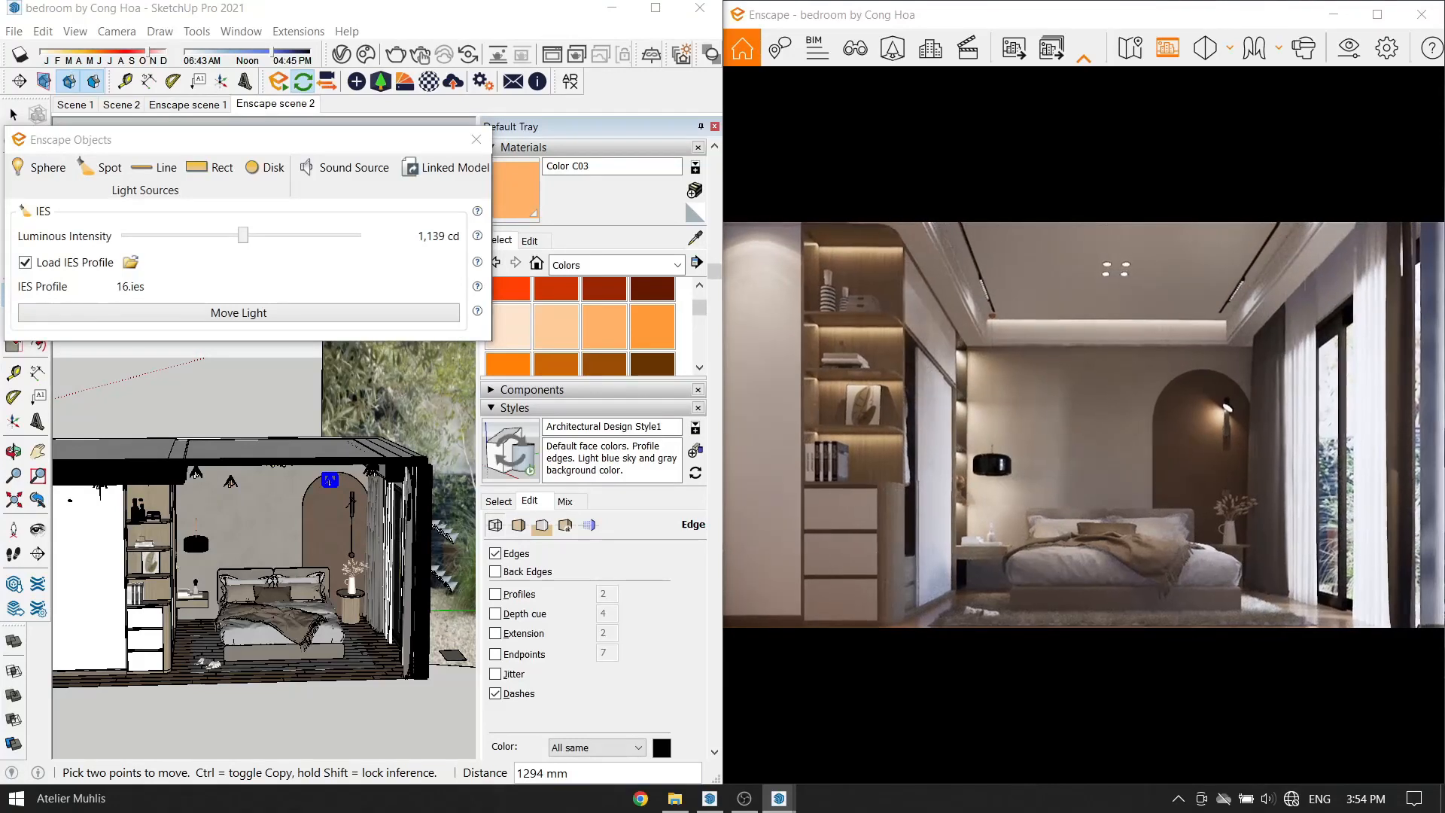
pyautogui.click(476, 140)
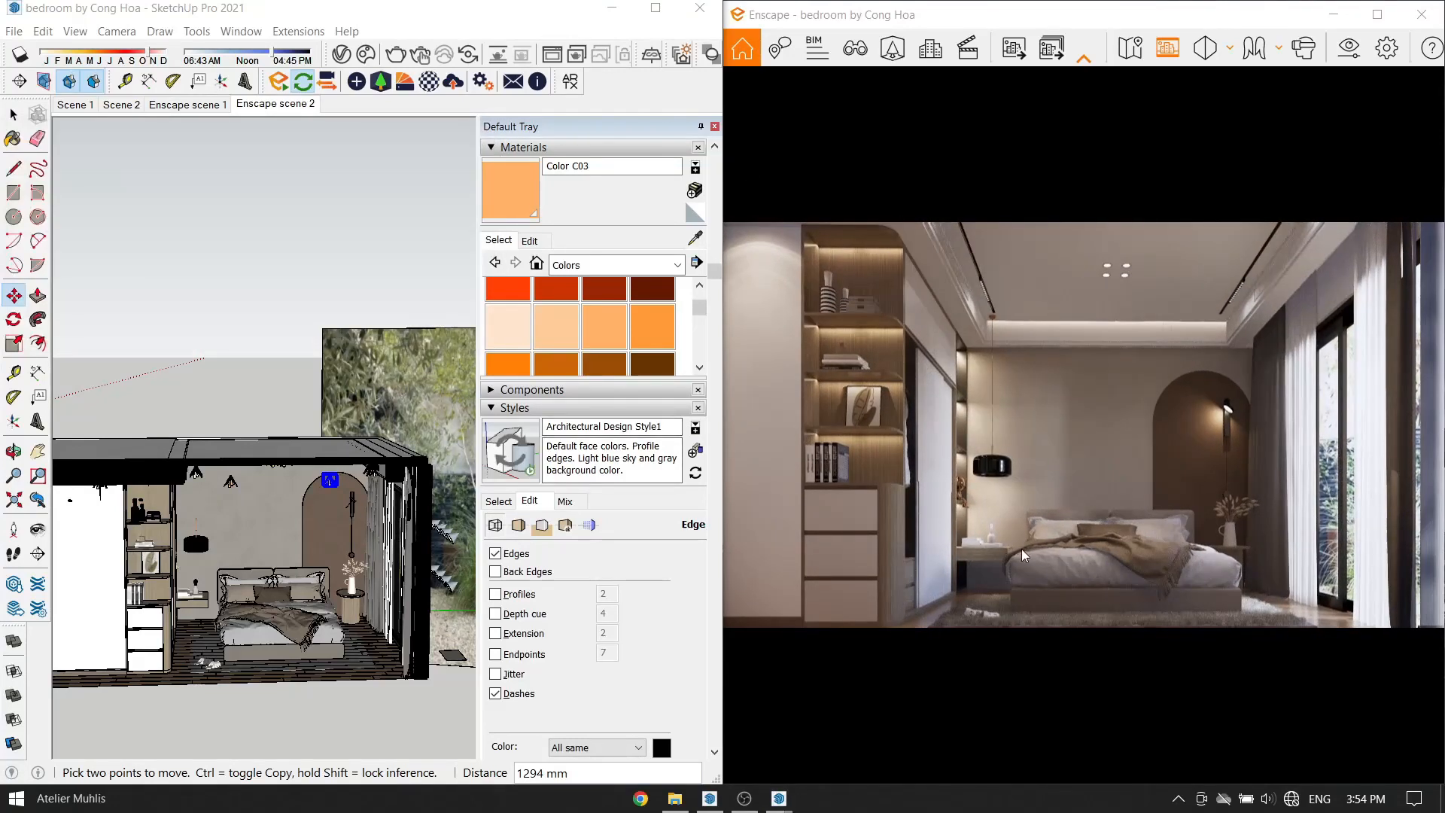
# Capture a still of the bedroom and examine the lighting in a maximized render window, reframing the camera as needed.
pyautogui.click(1016, 53)
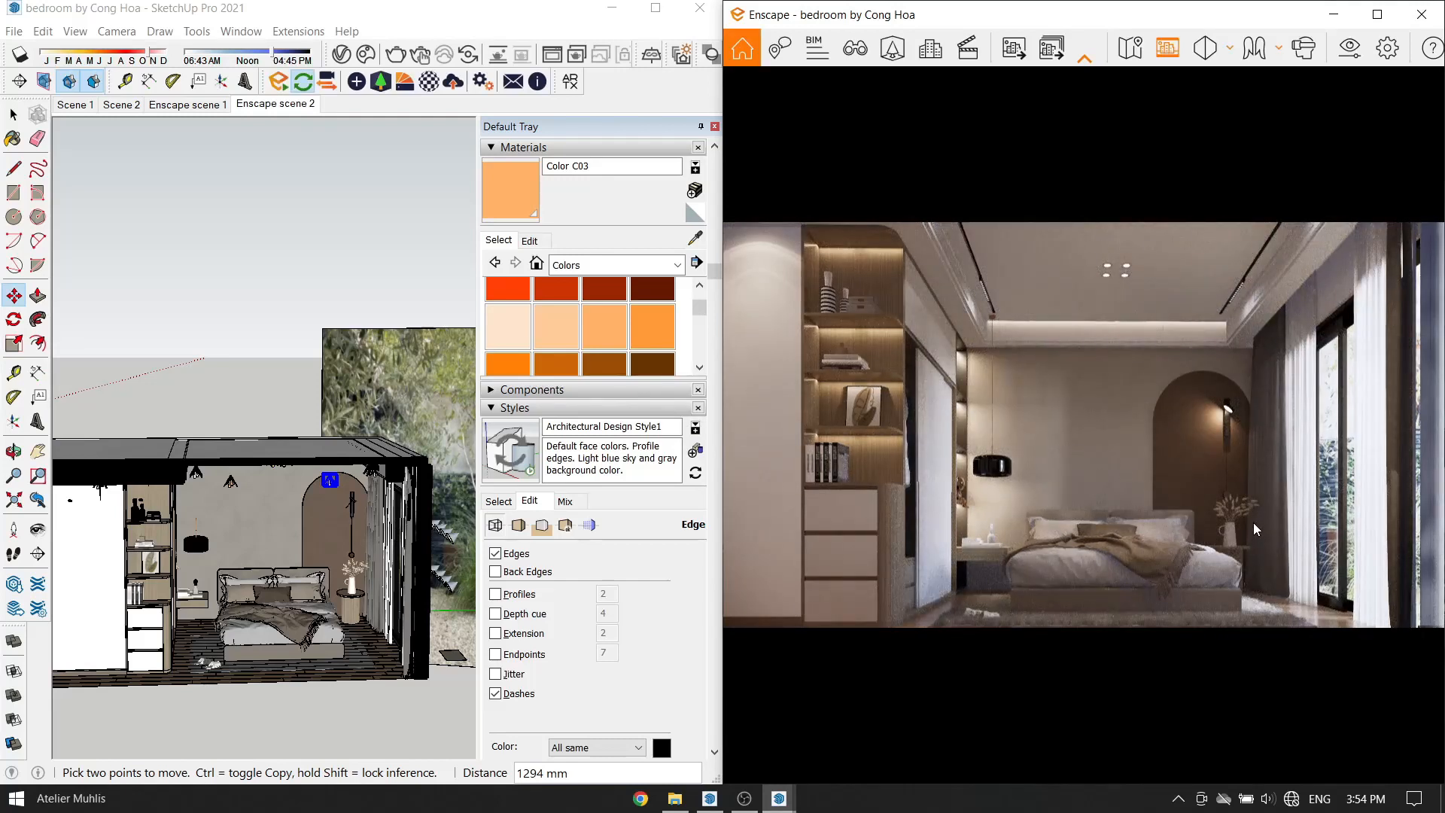
pyautogui.moveTo(1130, 536); pyautogui.dragTo(1078, 442)
pyautogui.moveTo(1078, 442); pyautogui.dragTo(1086, 449, button='middle')
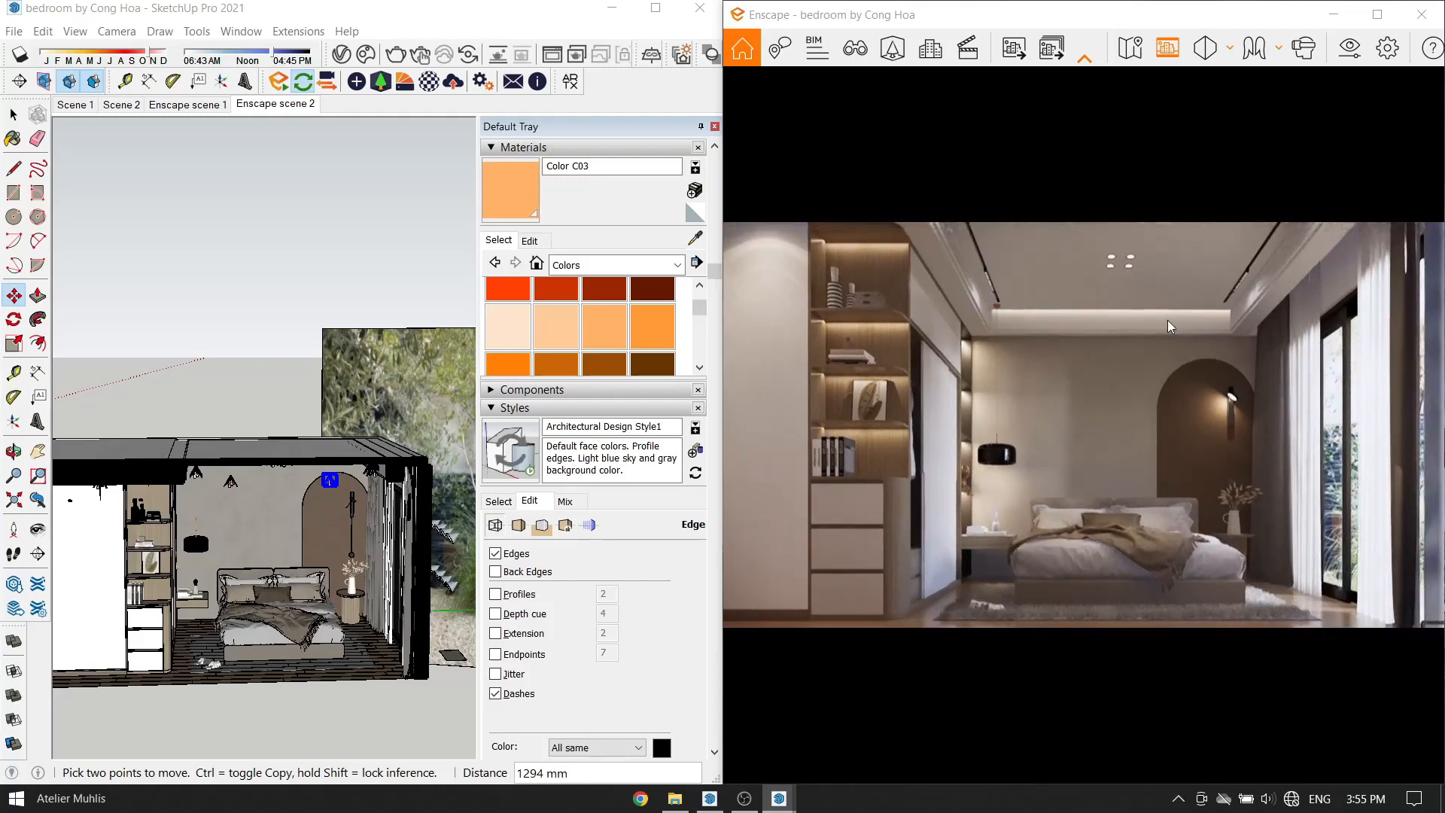
pyautogui.click(1377, 16)
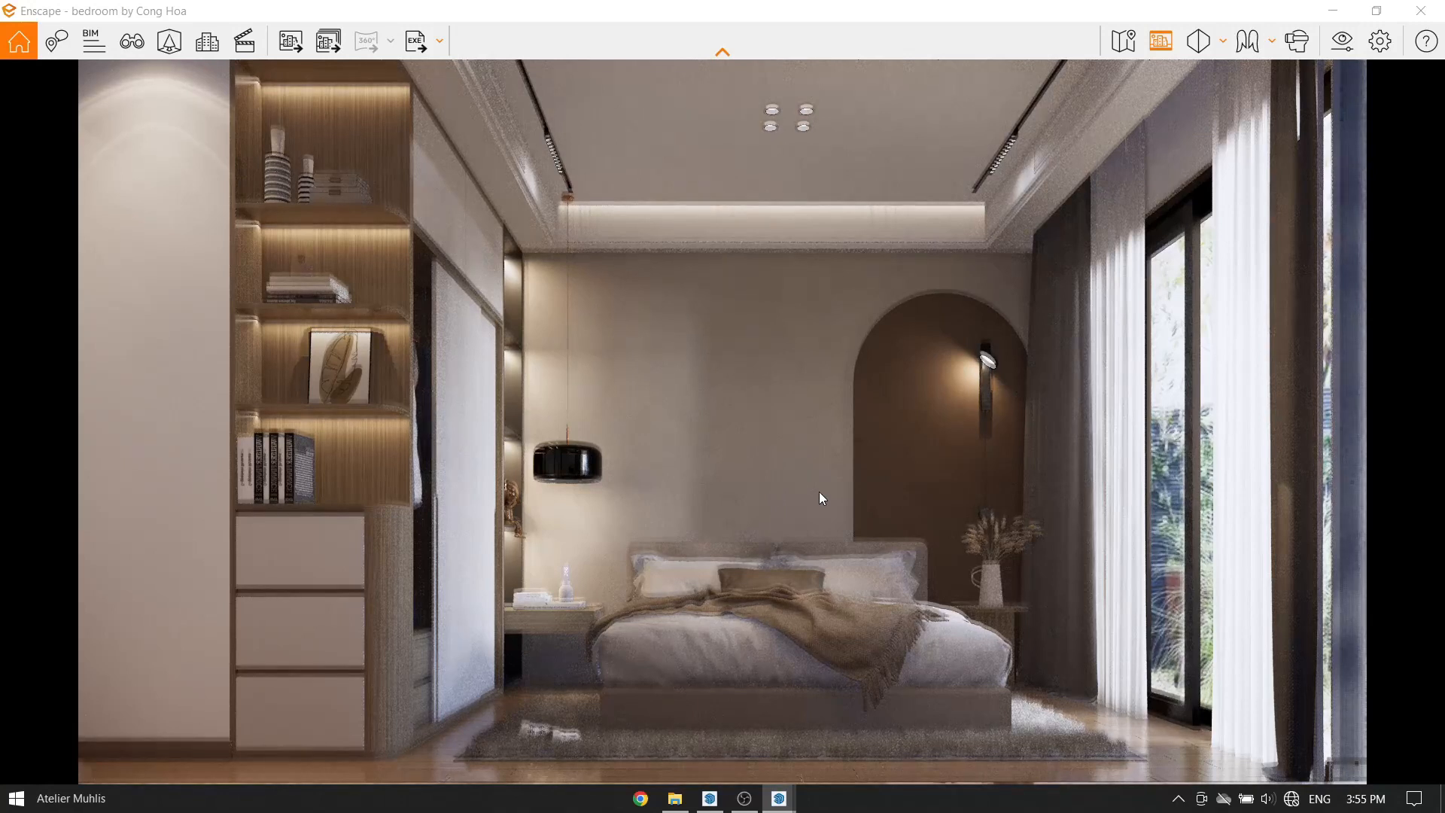
pyautogui.moveTo(818, 490); pyautogui.dragTo(808, 481)
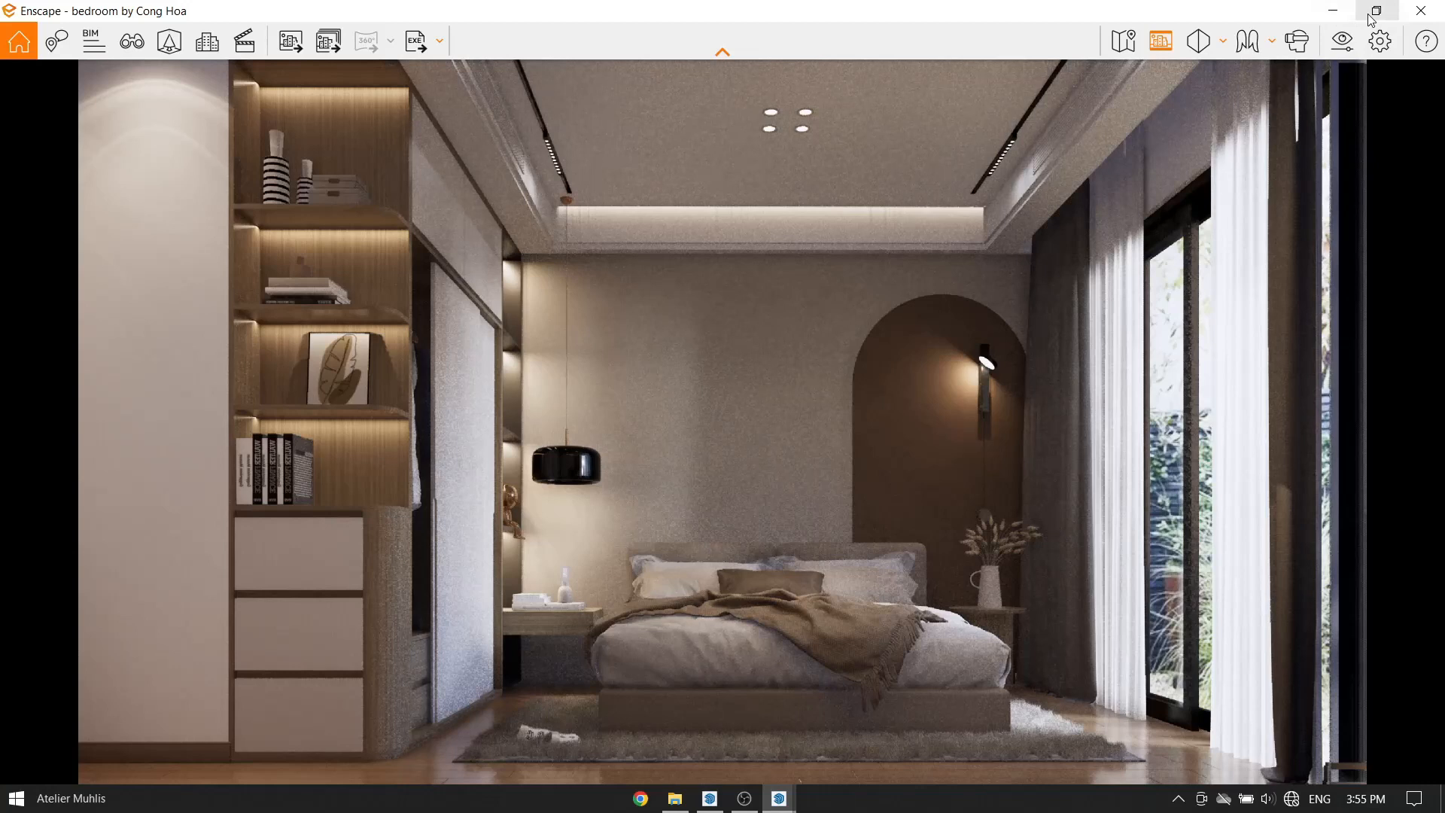
pyautogui.click(1375, 11)
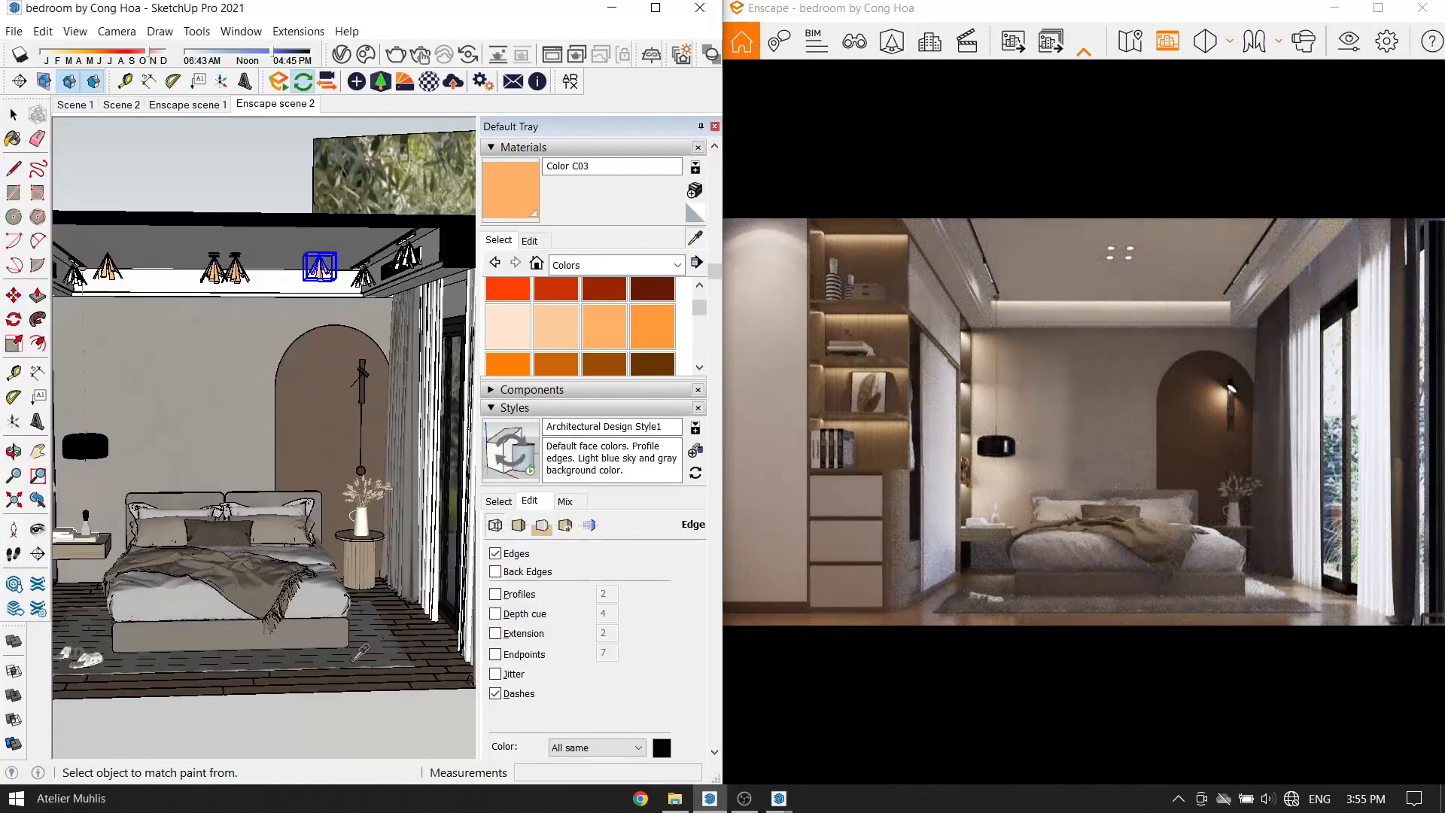
# Sample the rug's material JianE_Mtl_2 and open it in the Enscape Material Editor.
pyautogui.scroll(3, 361, 653)
pyautogui.click(361, 653)
pyautogui.click(429, 81)
# Try the Carpet type on the rug material and check the rug in a closer render view.
pyautogui.click(561, 201)
pyautogui.click(560, 260)
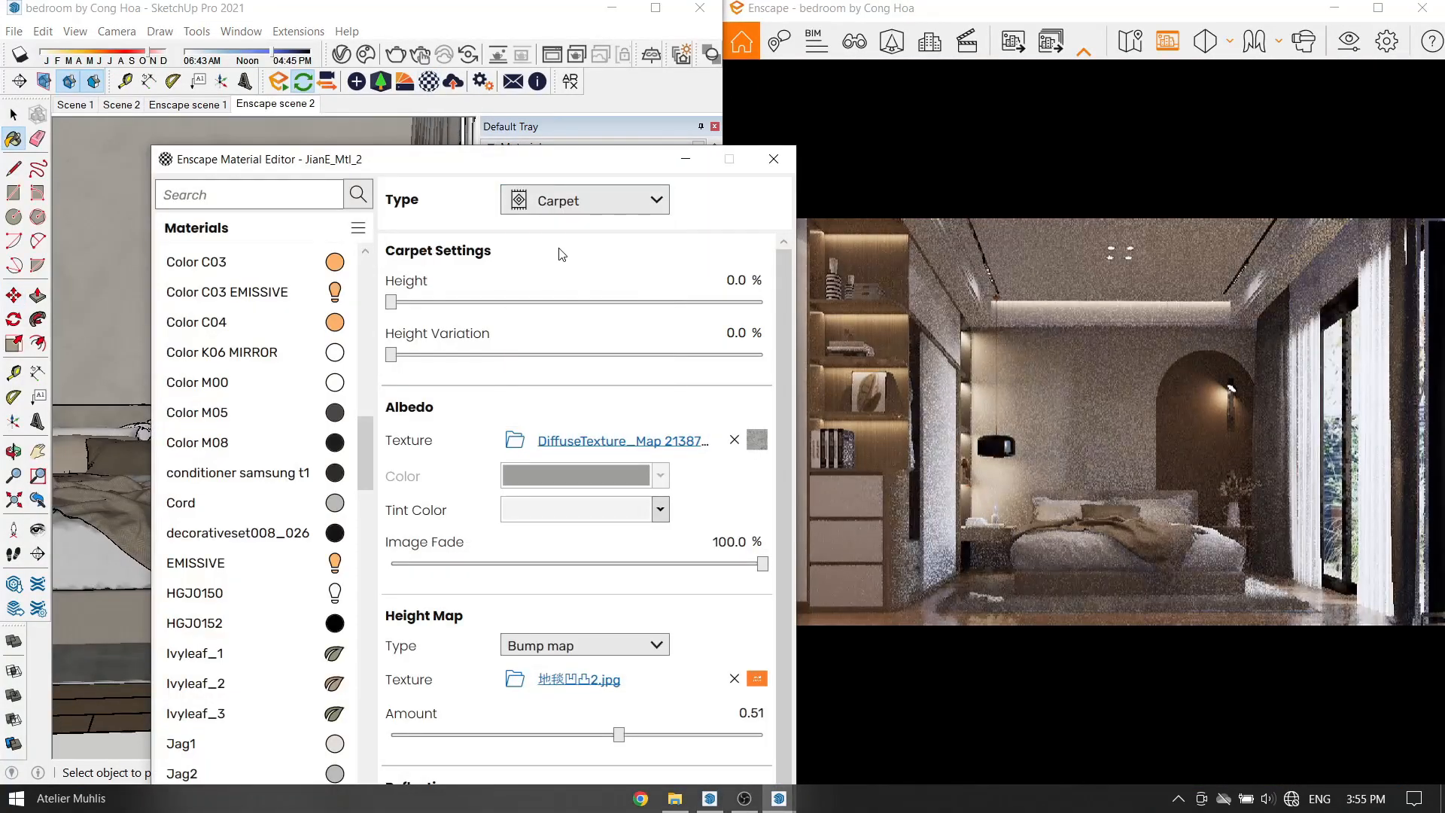
pyautogui.click(684, 159)
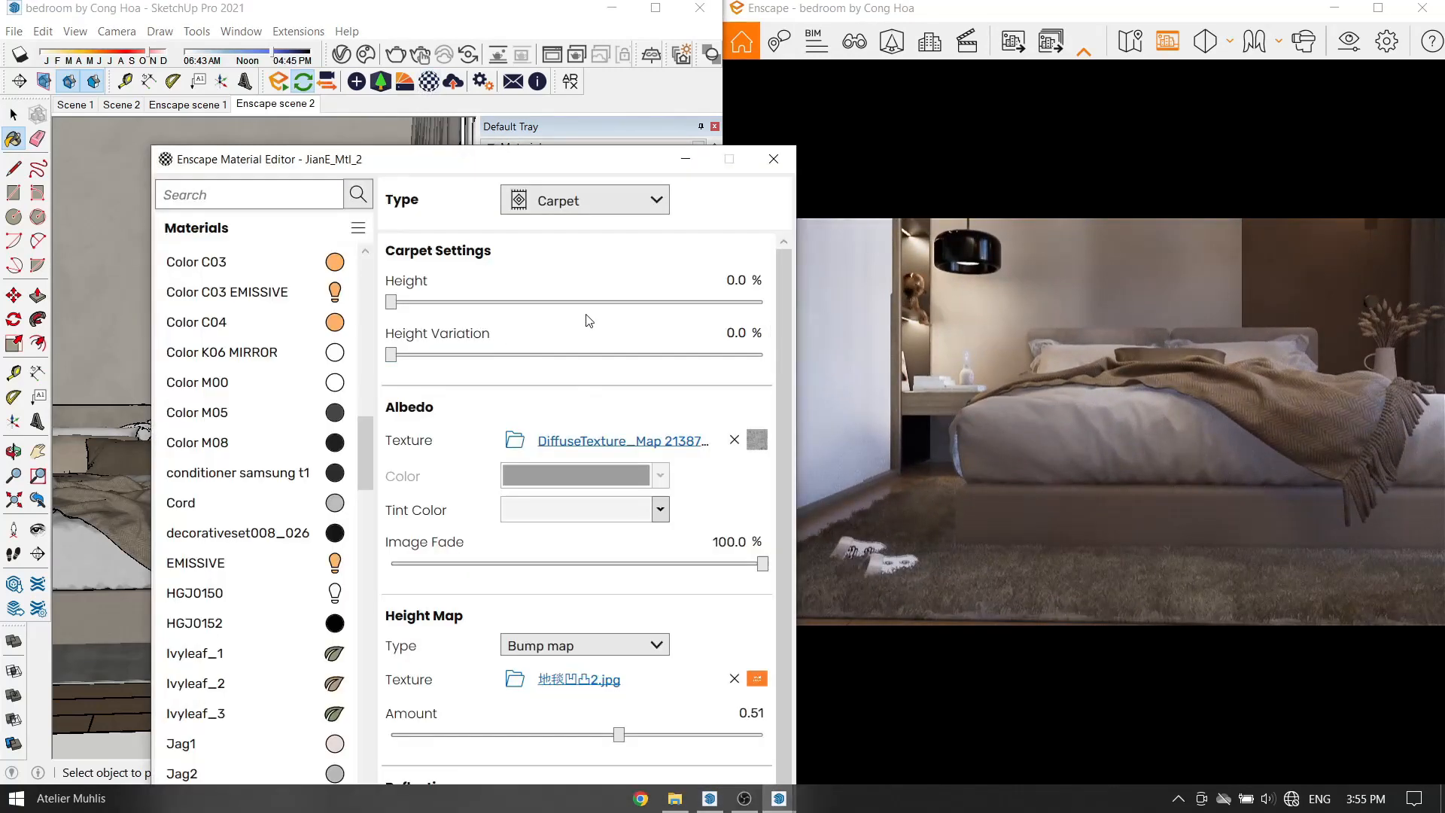
pyautogui.scroll(-1, 589, 321)
pyautogui.scroll(1, 594, 324)
pyautogui.scroll(-2, 624, 354)
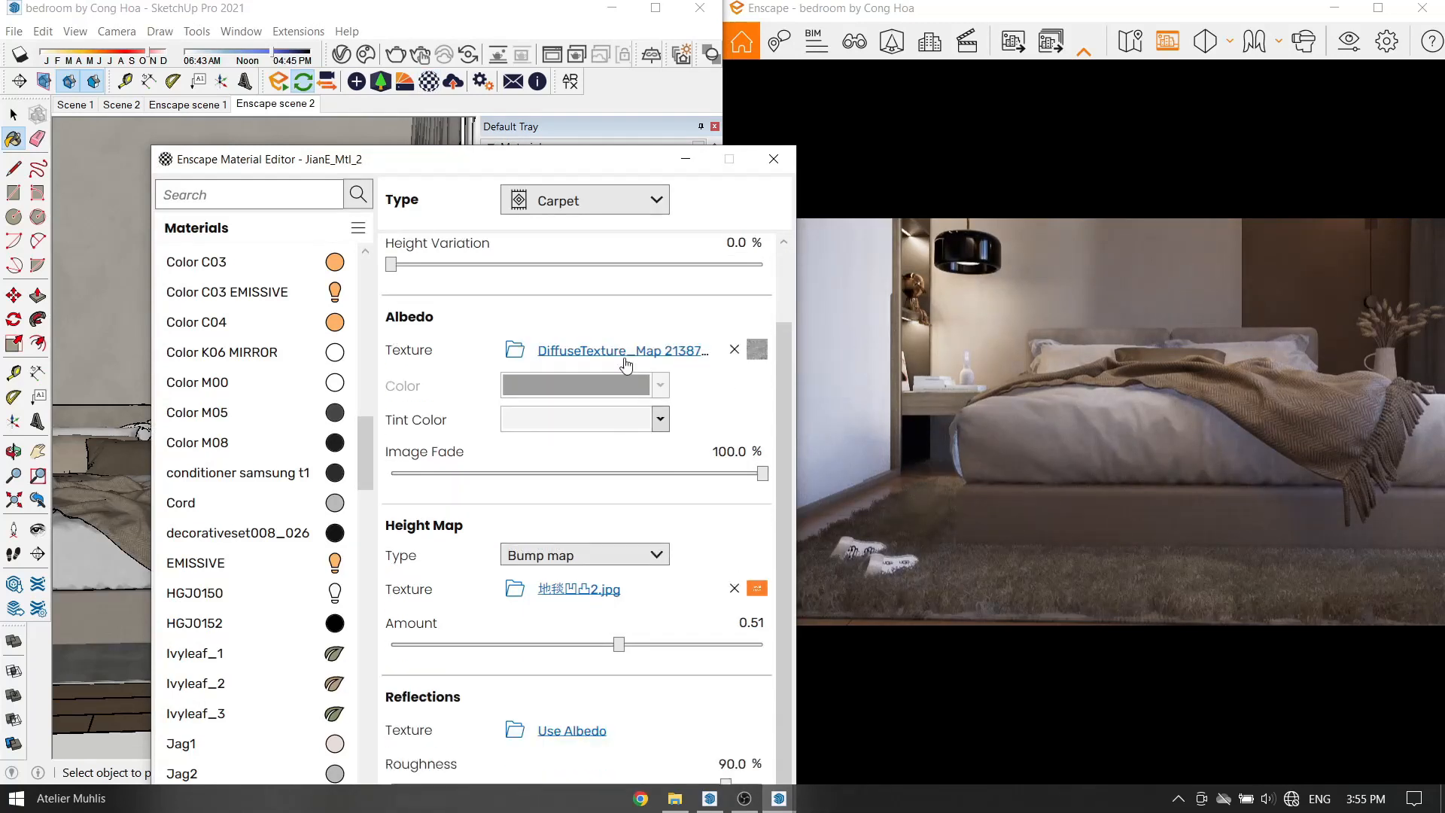
# Set the rug material's type to Generic and minimize the material editor.
pyautogui.click(602, 200)
pyautogui.click(617, 253)
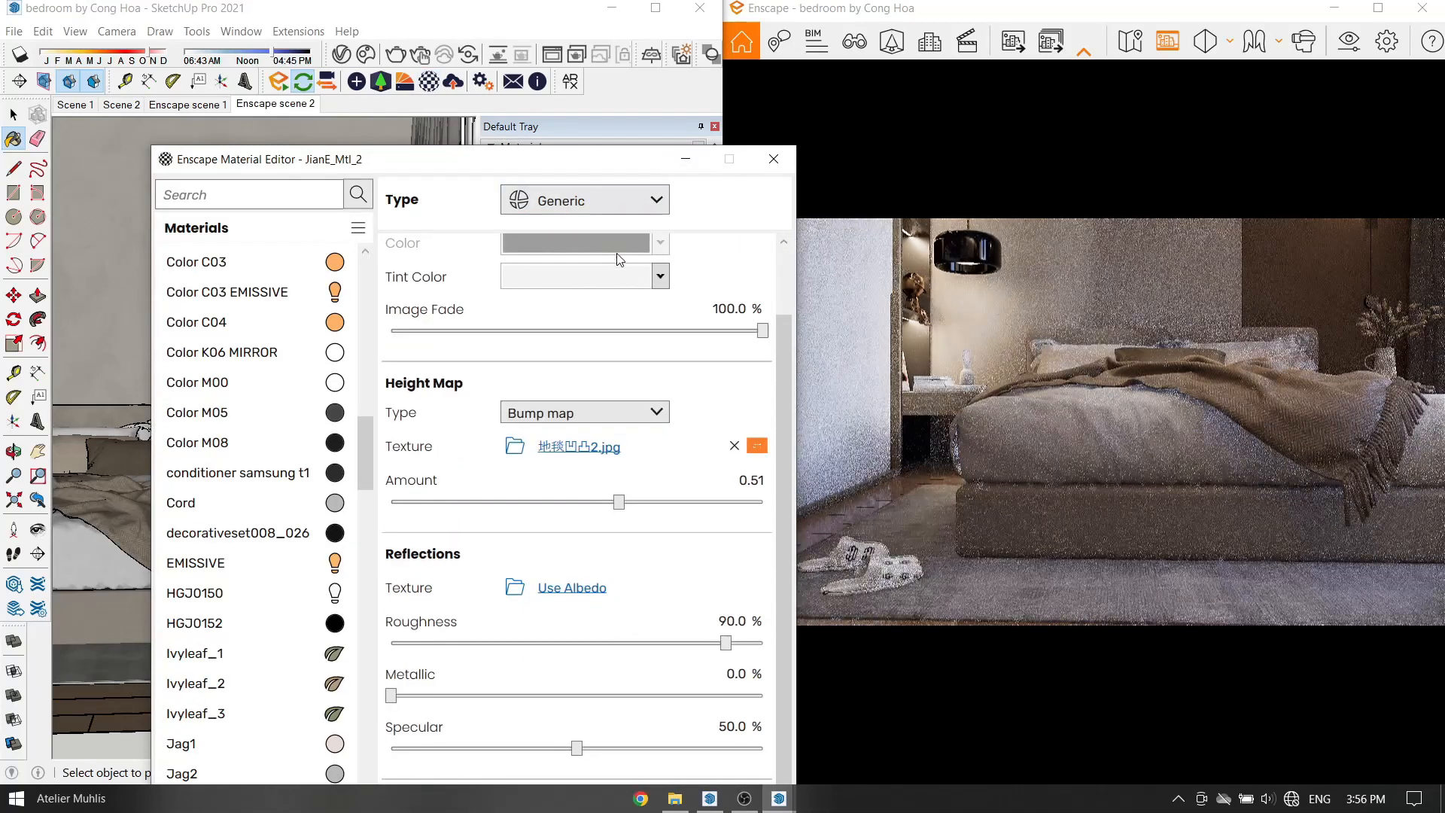
pyautogui.click(683, 161)
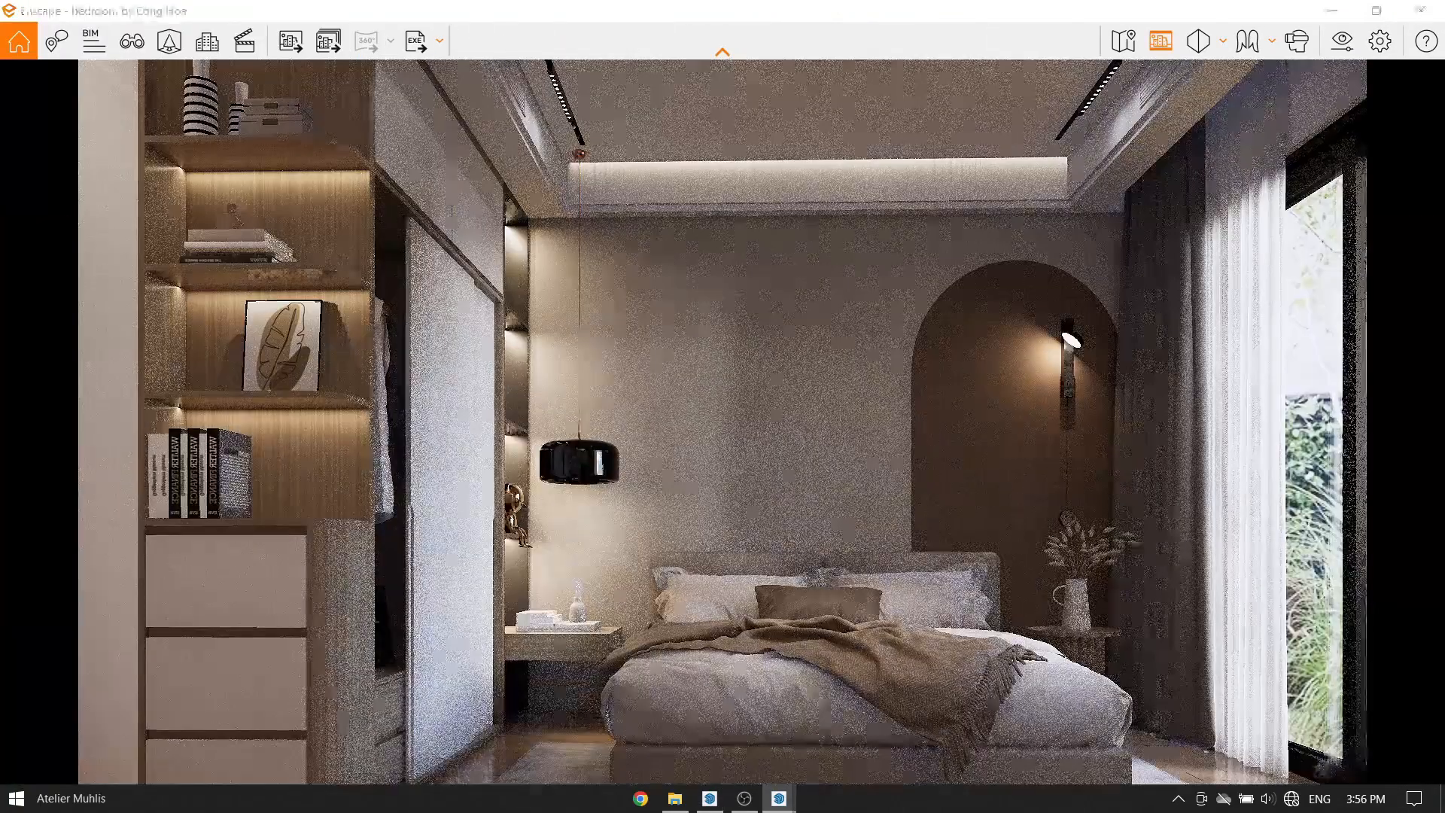
# Reframe the maximized render view to examine the whole bedroom from the front, including the shelves, flat rug and glass door.
pyautogui.scroll(-2, 956, 490)
pyautogui.moveTo(956, 490); pyautogui.dragTo(955, 423)
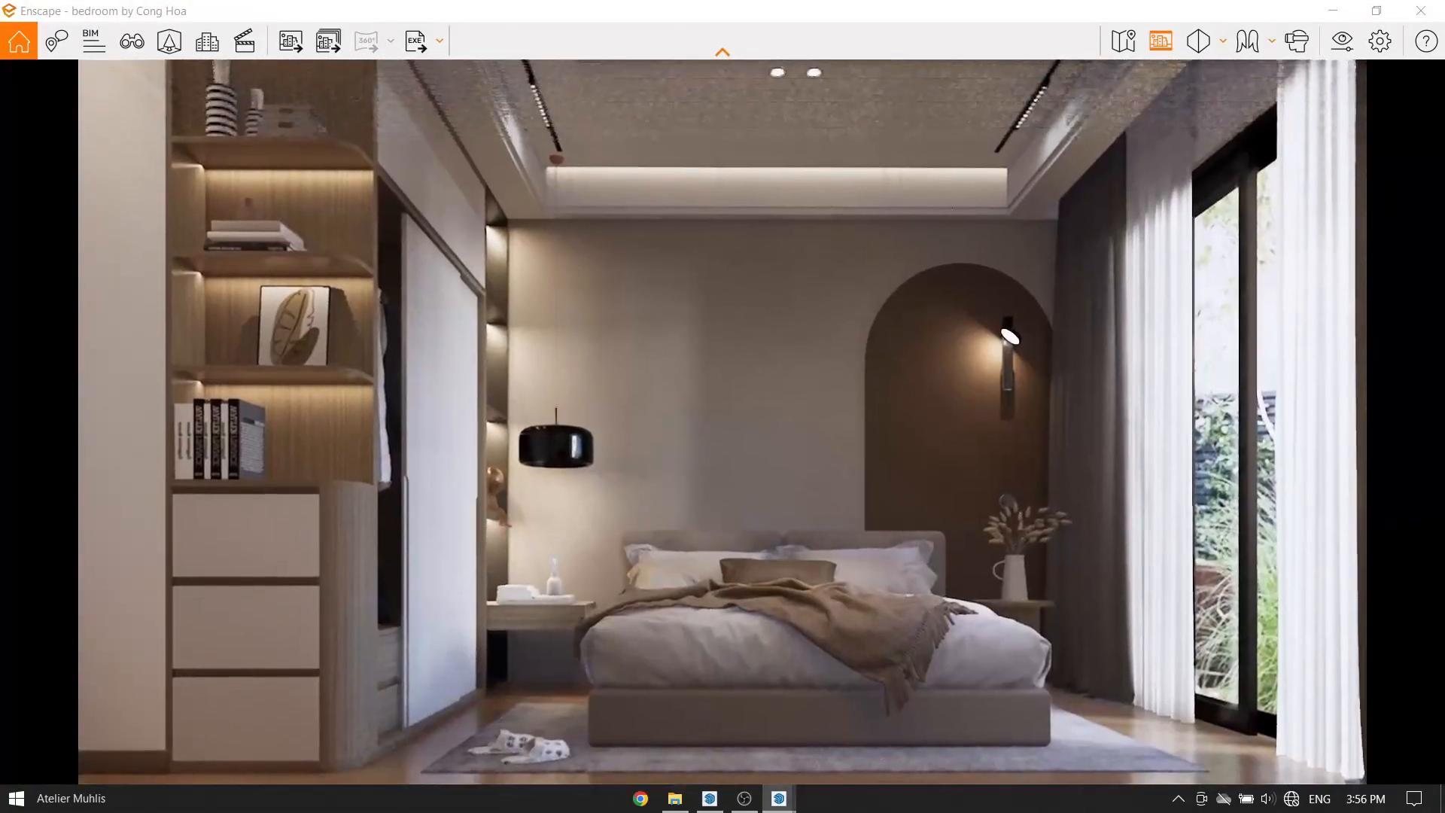
pyautogui.scroll(-1, 918, 510)
pyautogui.moveTo(918, 510); pyautogui.dragTo(926, 485)
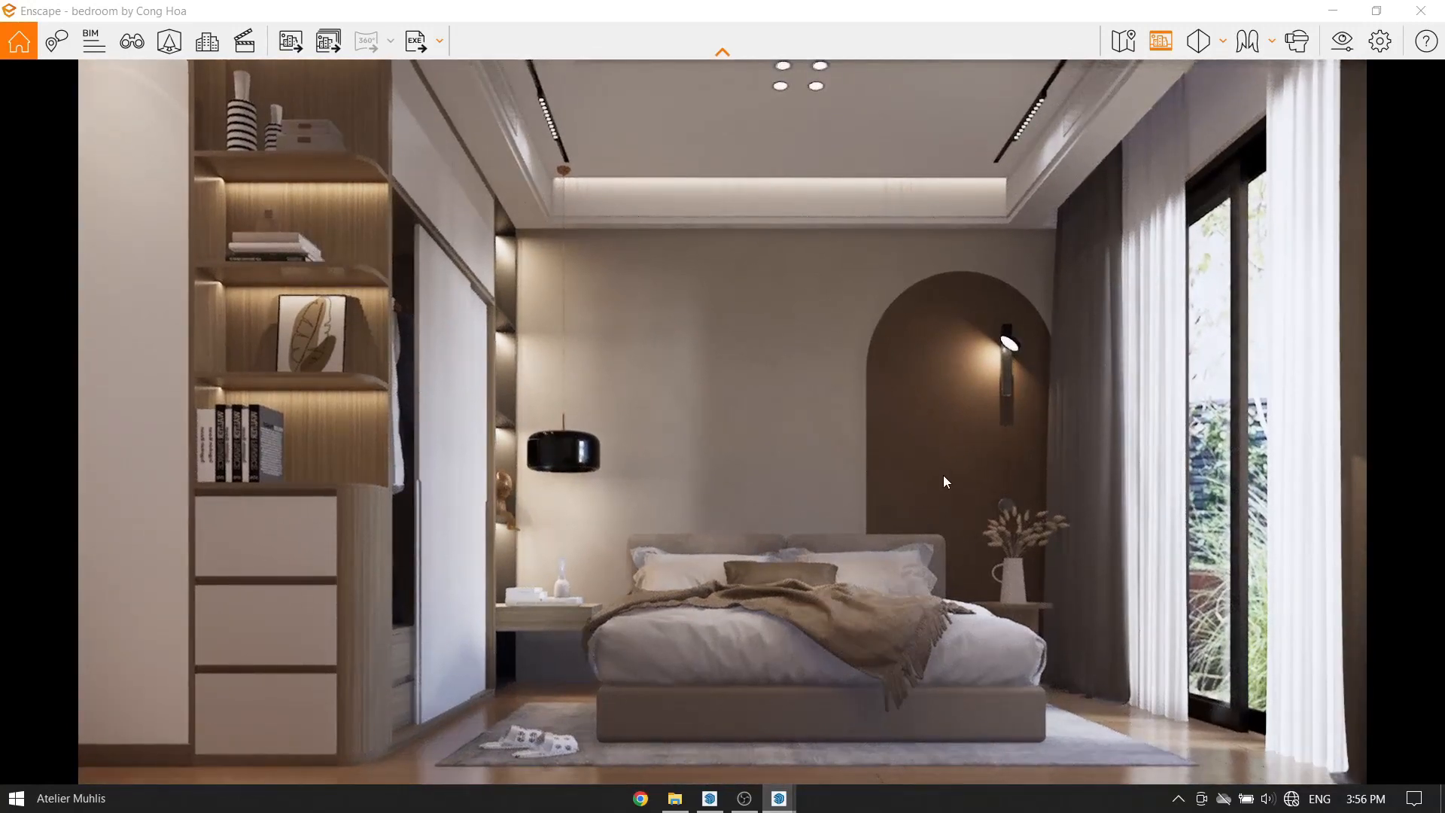
pyautogui.moveTo(871, 172)
pyautogui.mouseDown()
pyautogui.moveTo(887, 171)
pyautogui.moveTo(867, 172)
pyautogui.mouseUp()
pyautogui.scroll(-1, 645, 134)
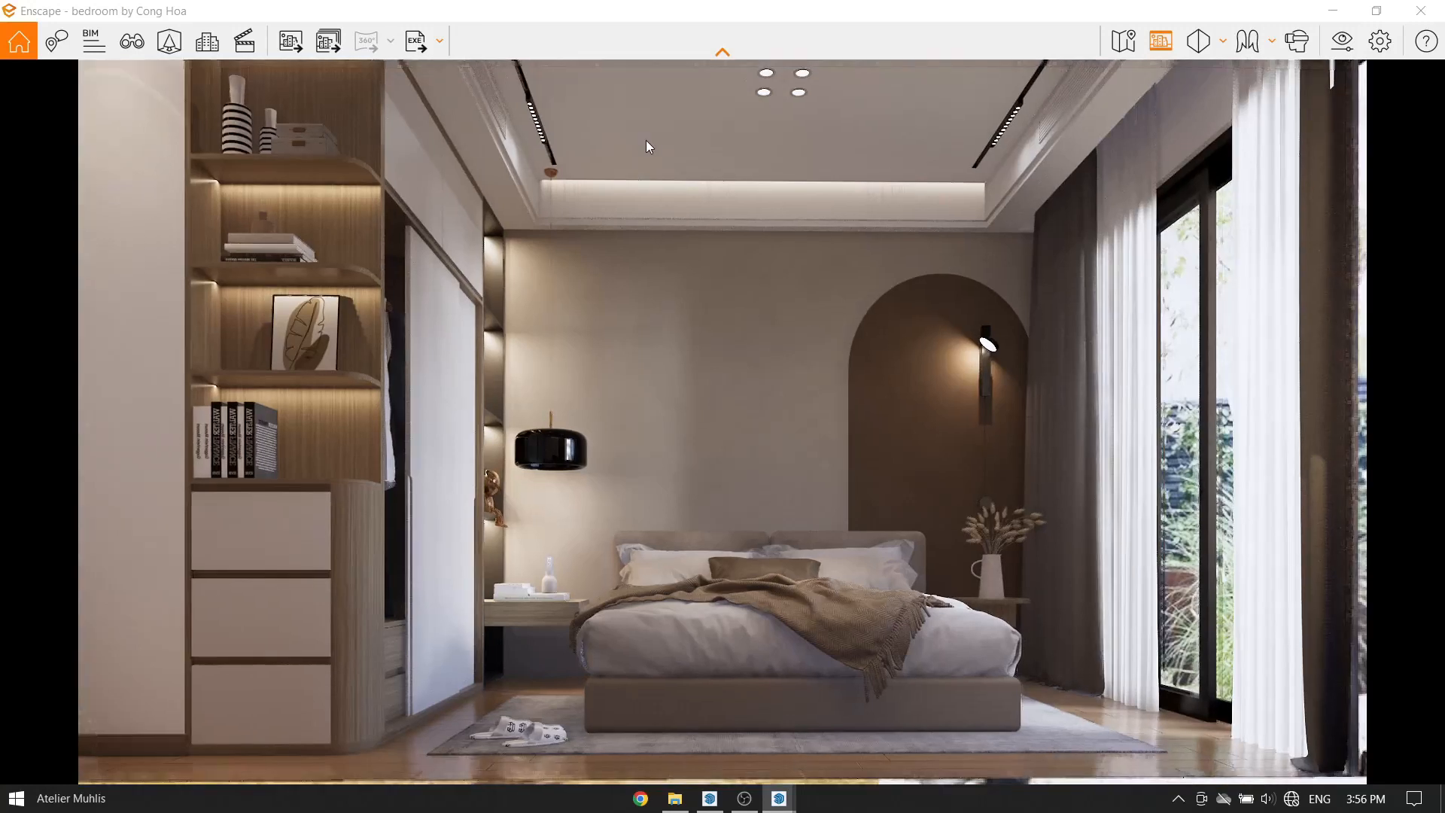
pyautogui.moveTo(645, 140); pyautogui.dragTo(647, 146, button='middle')
pyautogui.scroll(-1, 639, 146)
pyautogui.moveTo(640, 146); pyautogui.dragTo(628, 139)
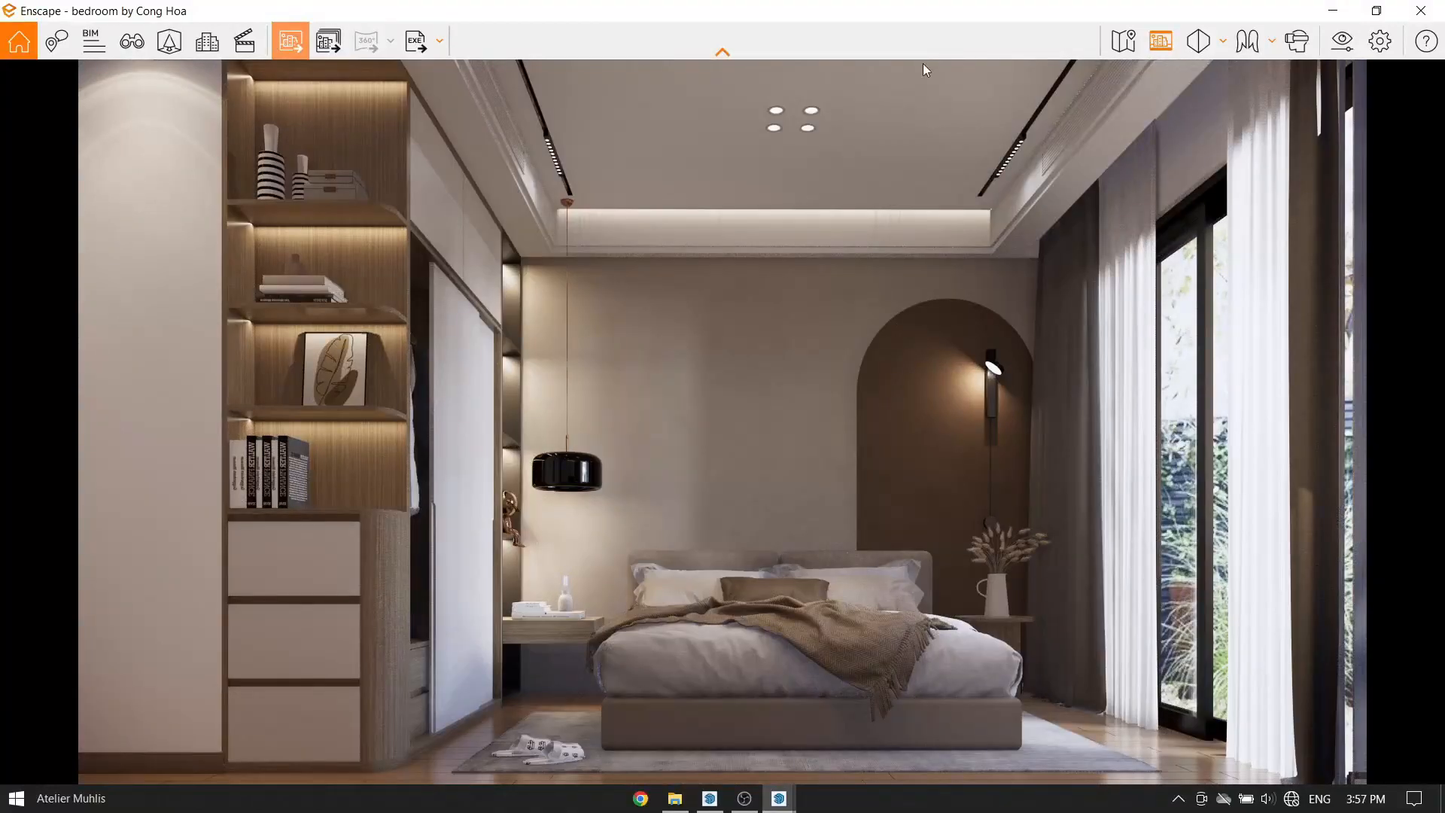
# Switch the projection to Perspective, frame the bed obliquely from above with both bedside tables, and capture a still.
pyautogui.click(1222, 40)
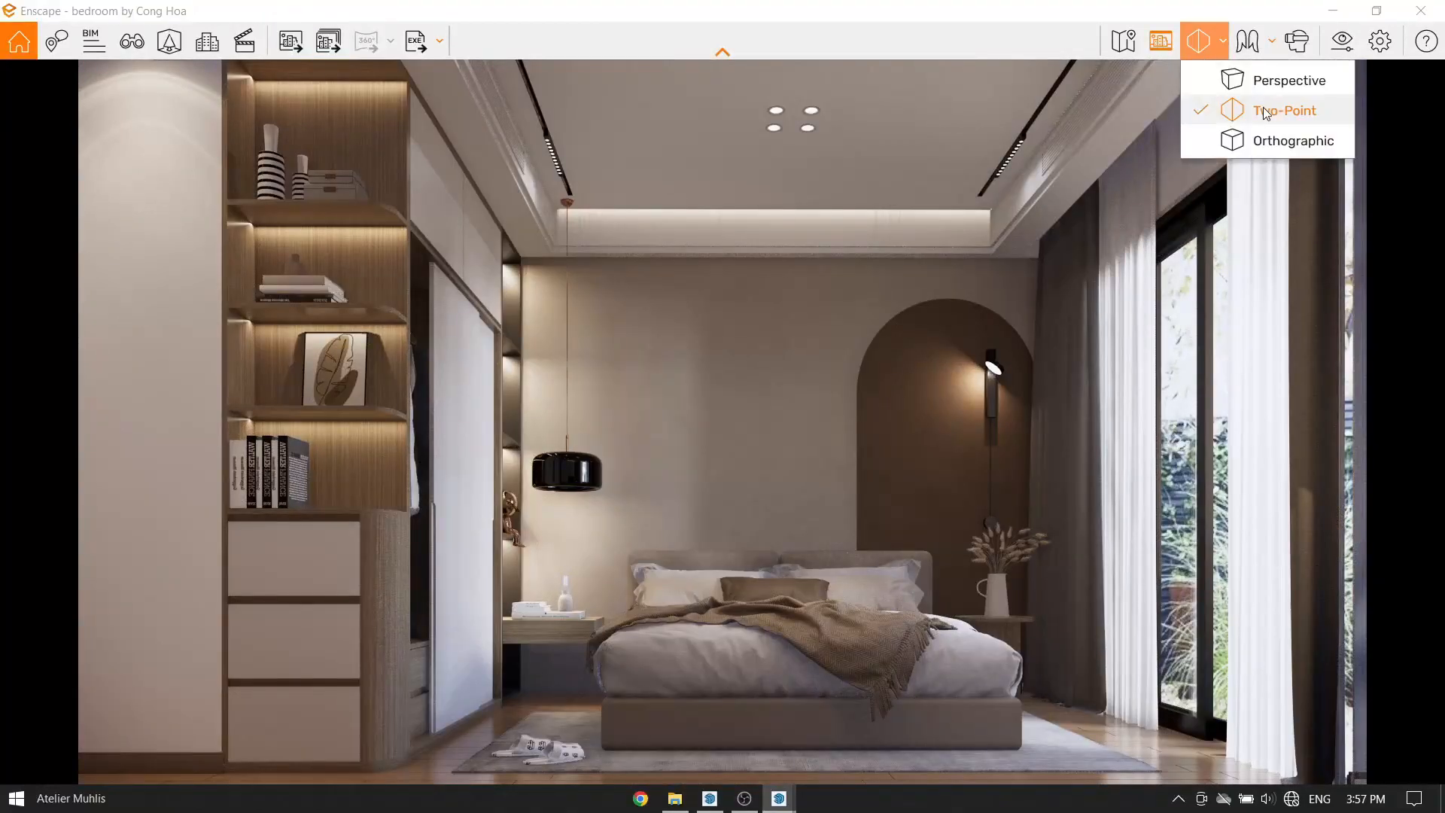
pyautogui.click(1273, 68)
pyautogui.moveTo(782, 286); pyautogui.dragTo(824, 287)
pyautogui.scroll(-3, 820, 367)
pyautogui.scroll(3, 820, 367)
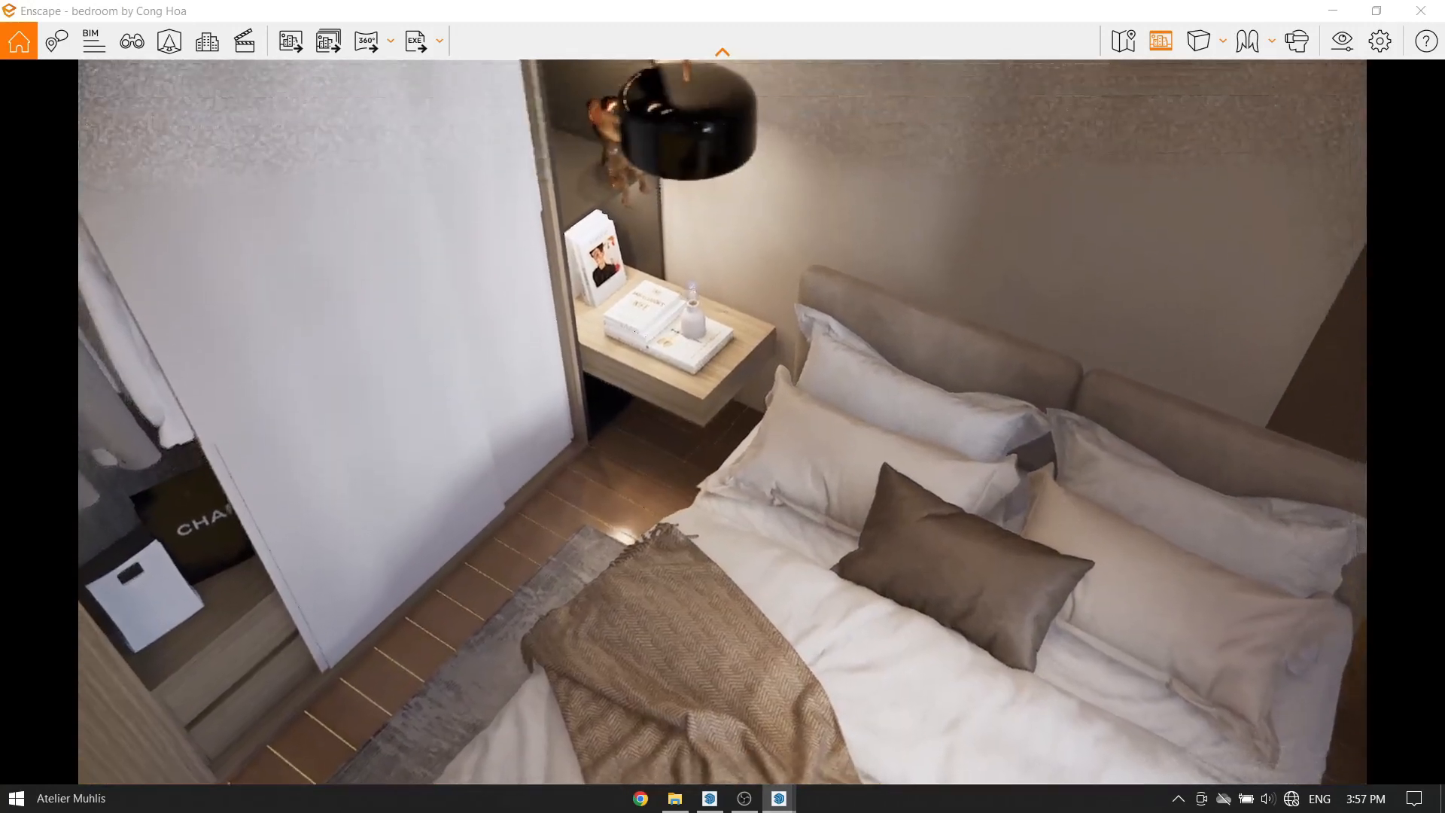
pyautogui.moveTo(811, 355); pyautogui.dragTo(811, 369)
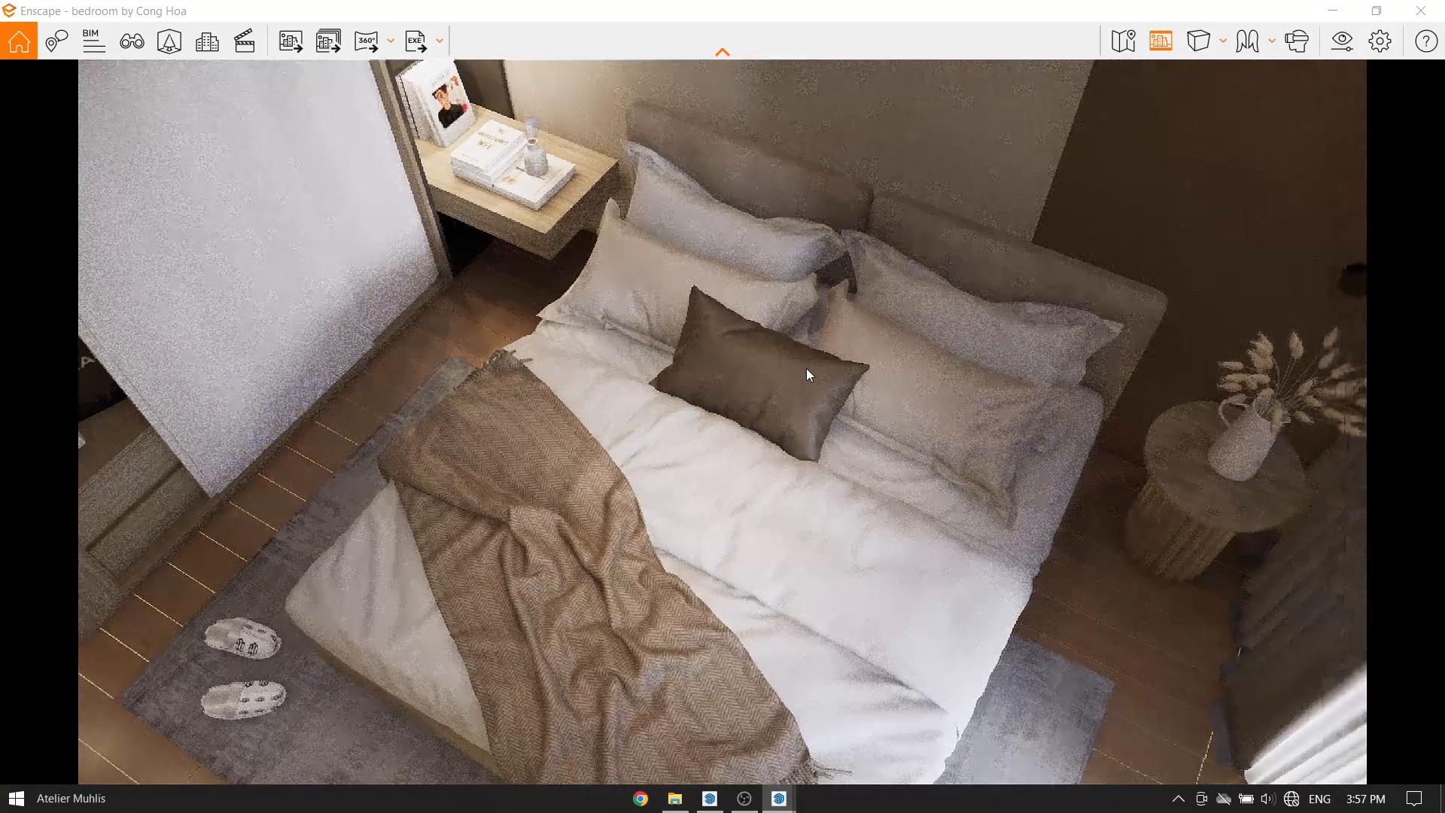
pyautogui.click(286, 46)
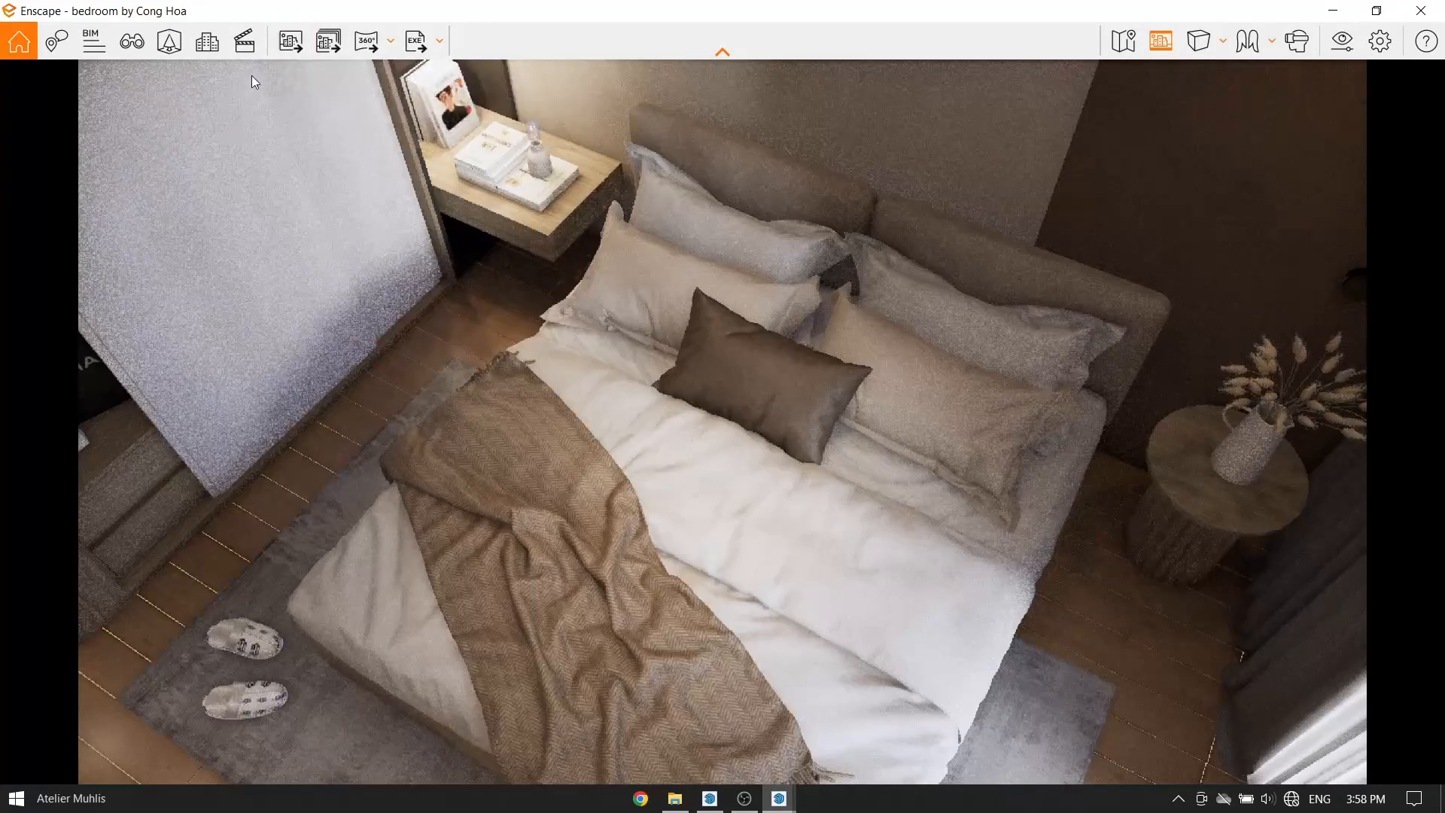
# Restore the saved view Enscape scene 2 and switch the camera projection to Two-Point.
pyautogui.click(131, 44)
pyautogui.click(142, 330)
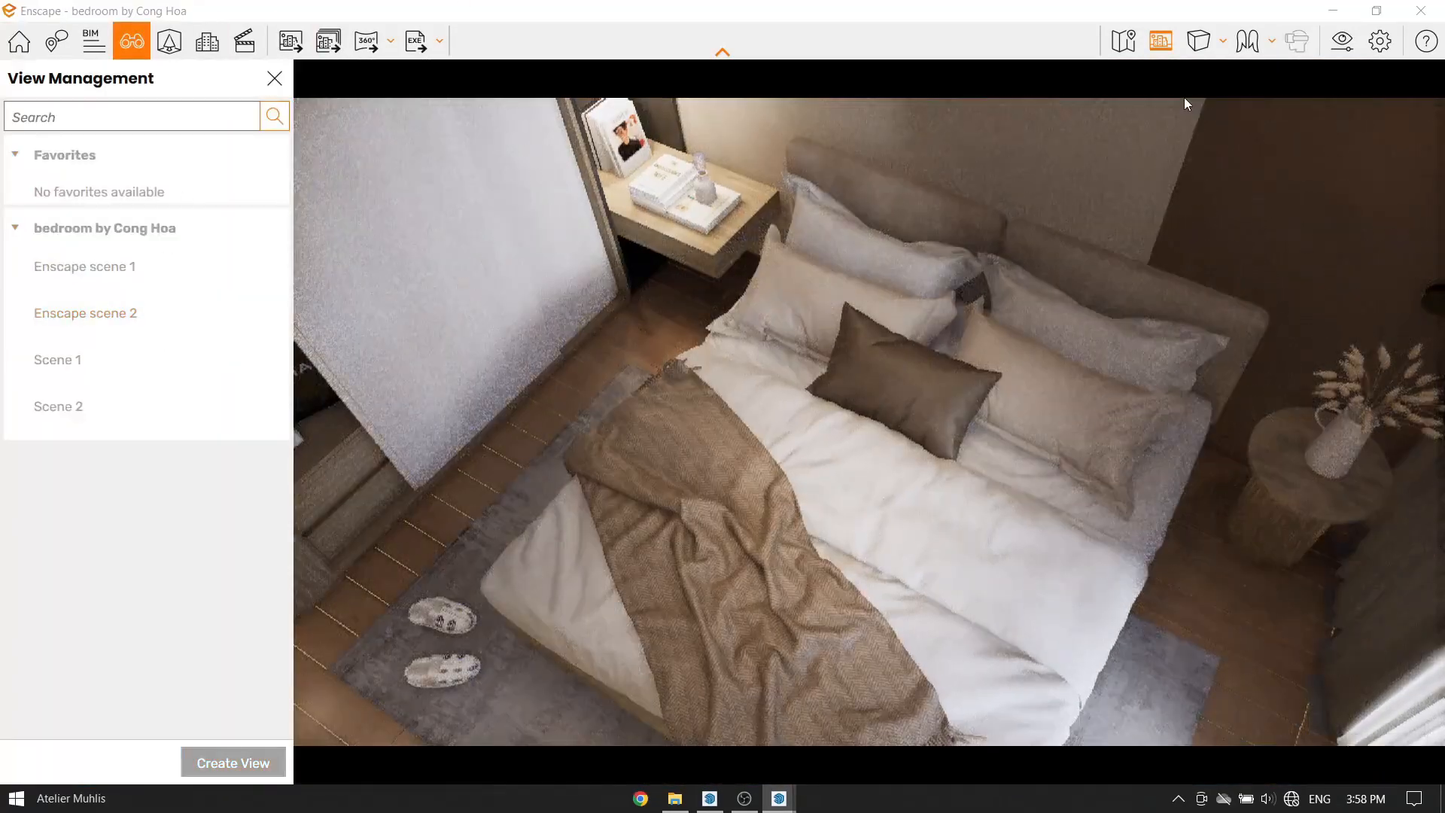
pyautogui.click(1198, 41)
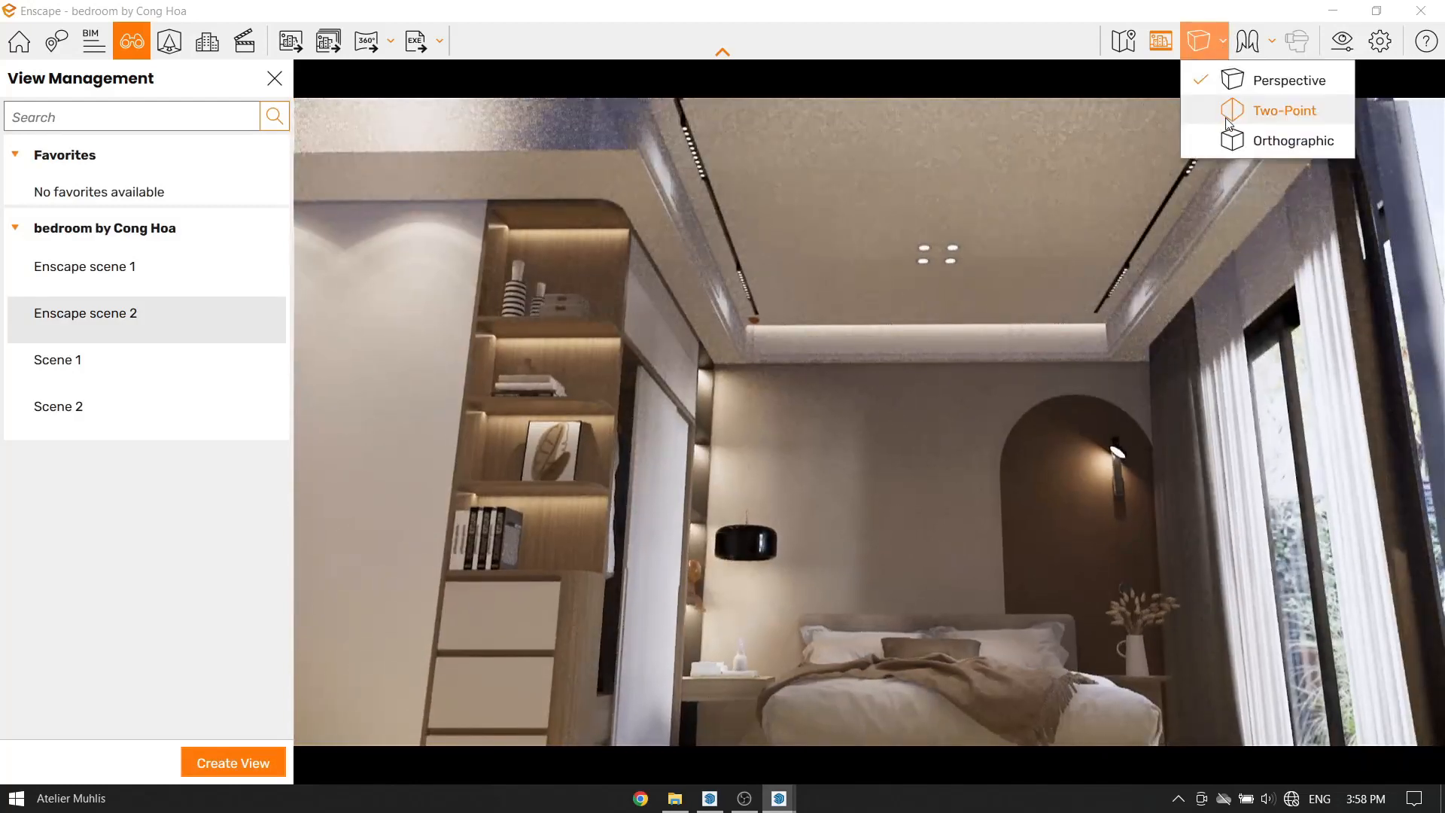
pyautogui.click(1279, 113)
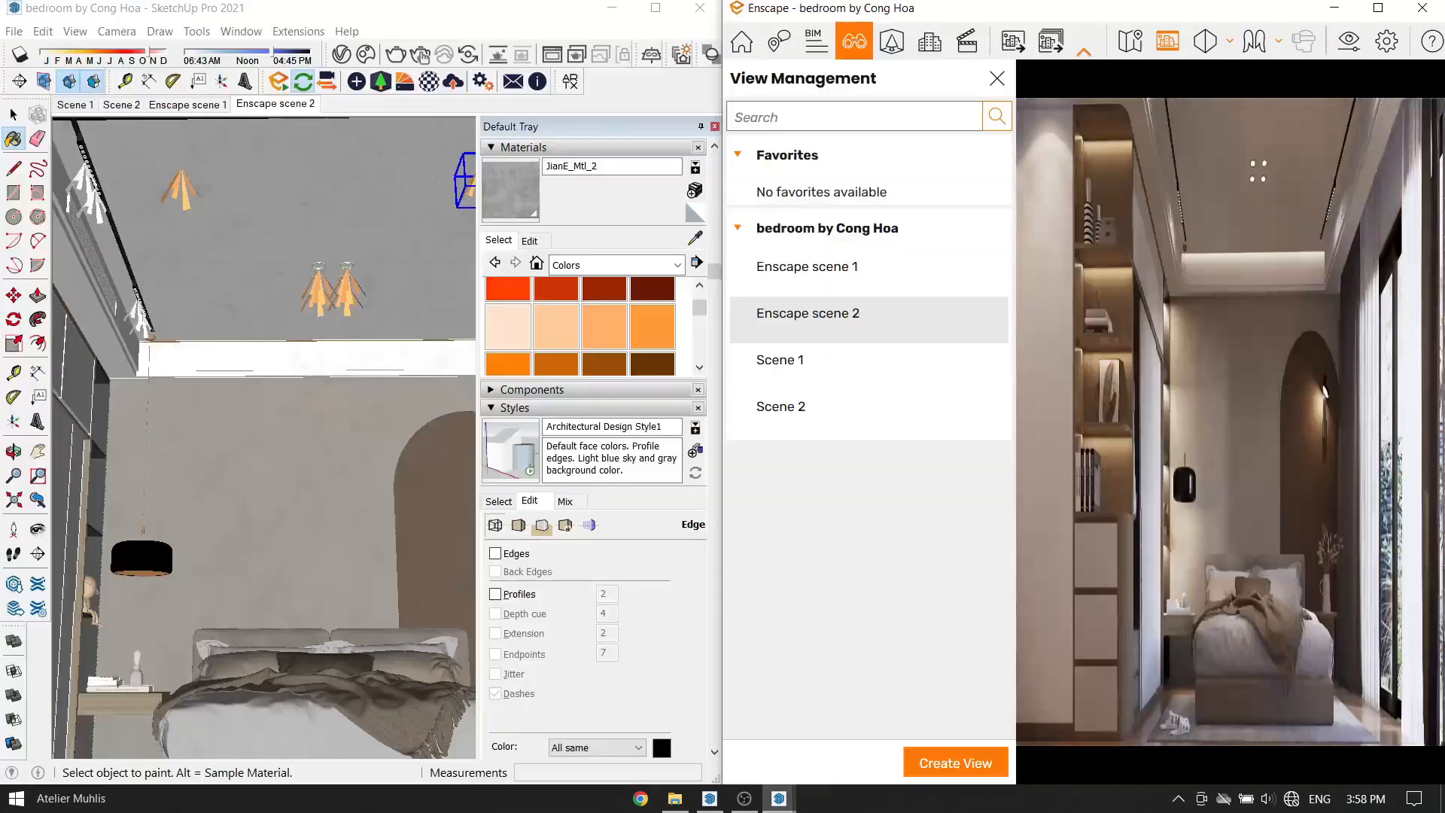
# Sample the vase's Jag1 material in SketchUp, adjust its roughness in the Enscape Material Editor, and minimize the editor.
pyautogui.moveTo(316, 542); pyautogui.dragTo(372, 581)
pyautogui.scroll(5, 361, 523)
pyautogui.press('b')
pyautogui.keyDown('alt'); pyautogui.click(305, 519); pyautogui.keyUp('alt')
pyautogui.click(429, 81)
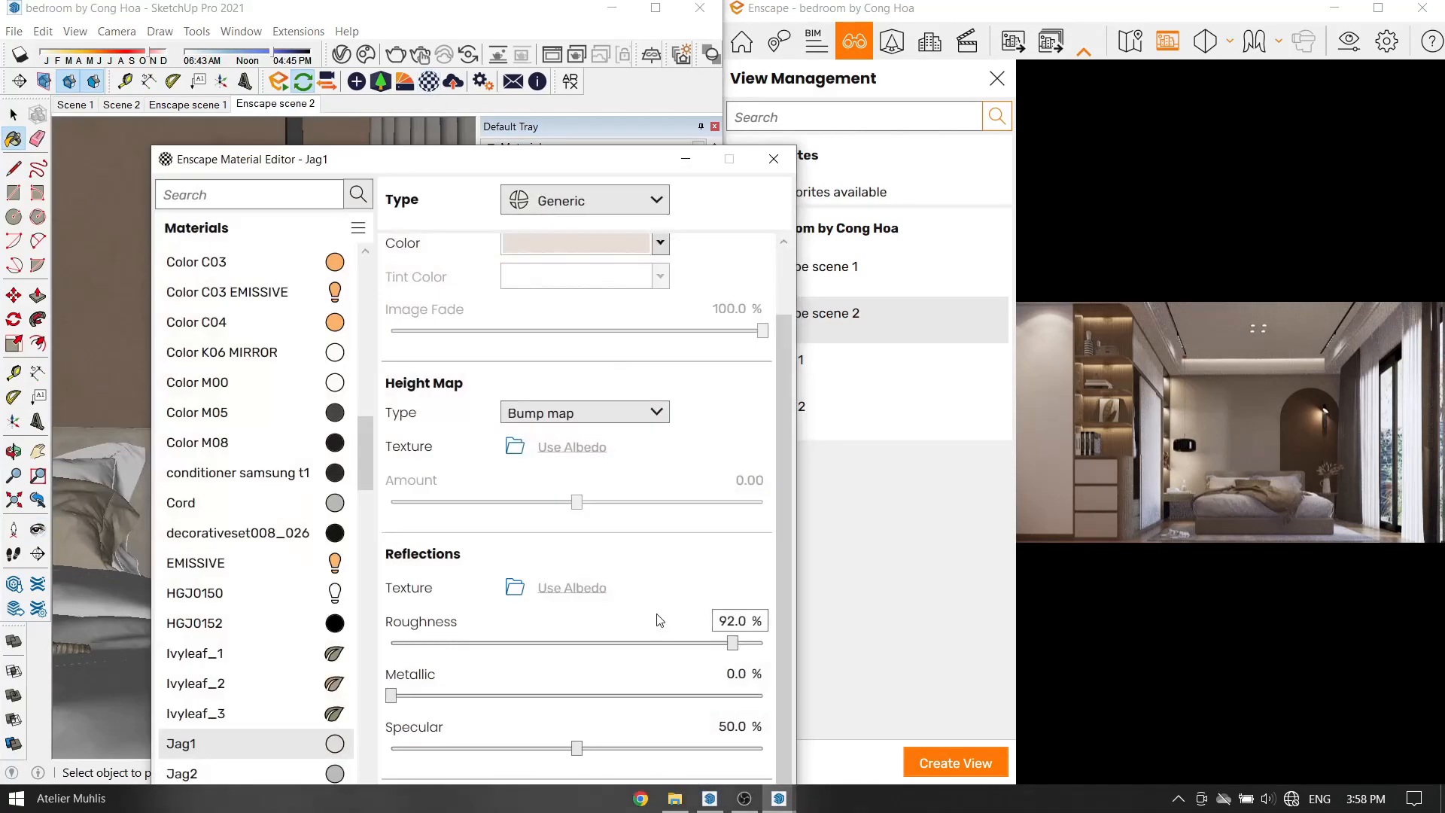
pyautogui.moveTo(429, 642); pyautogui.dragTo(397, 642)
pyautogui.click(685, 159)
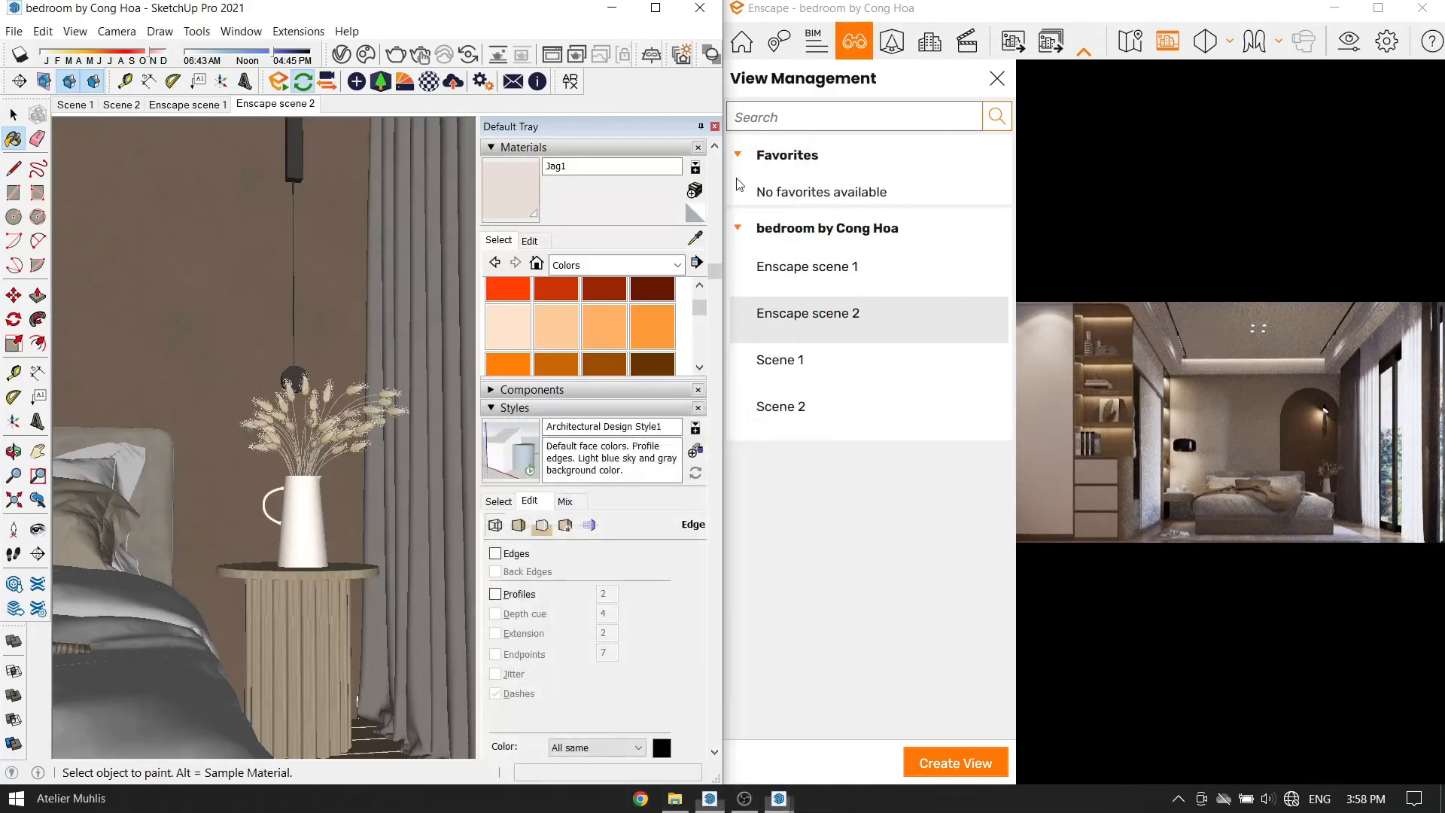
# Close the view management, maximize the Enscape window, and render the frontal view of the whole bedroom.
pyautogui.click(997, 78)
pyautogui.click(1377, 8)
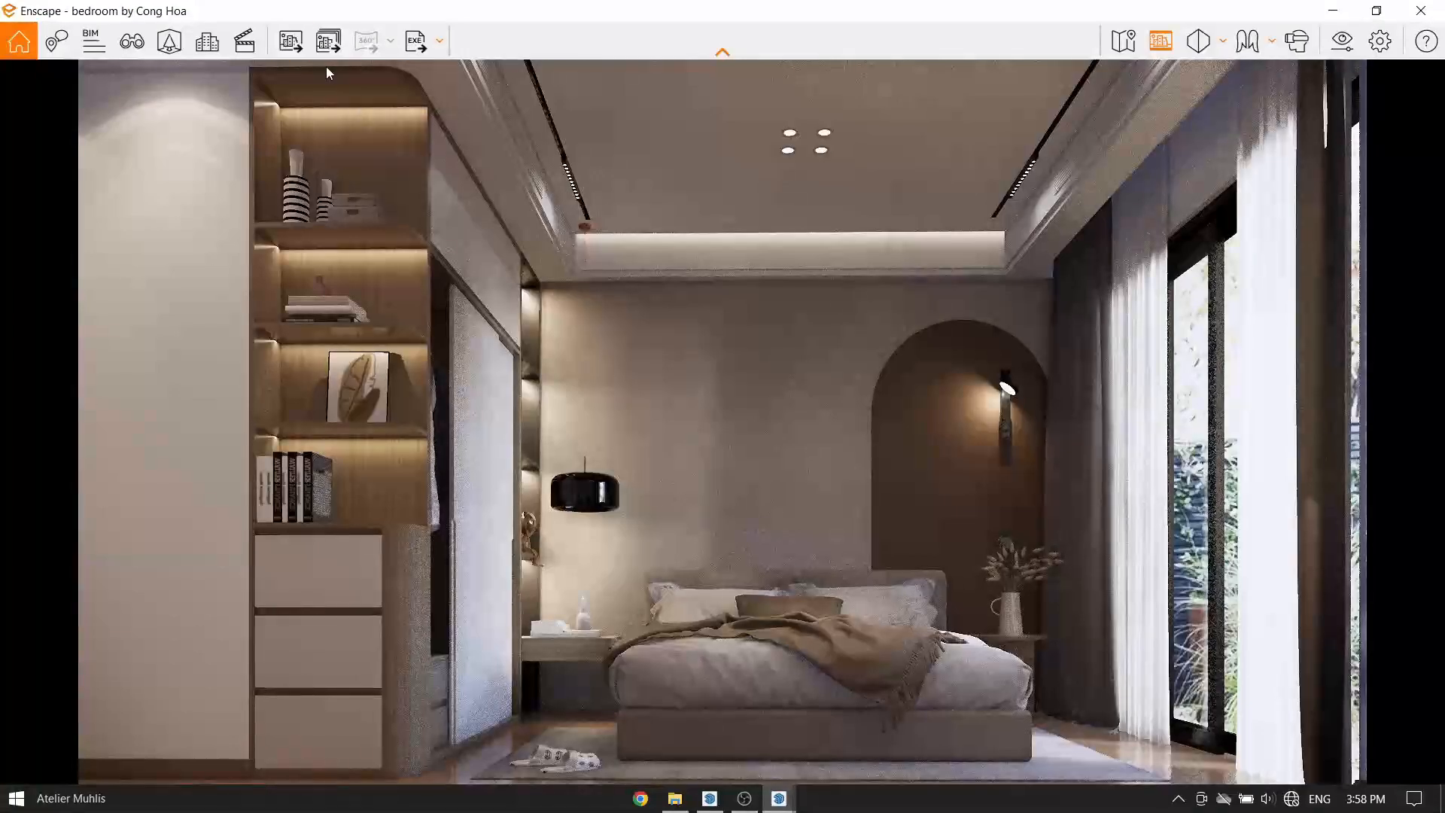
pyautogui.click(328, 41)
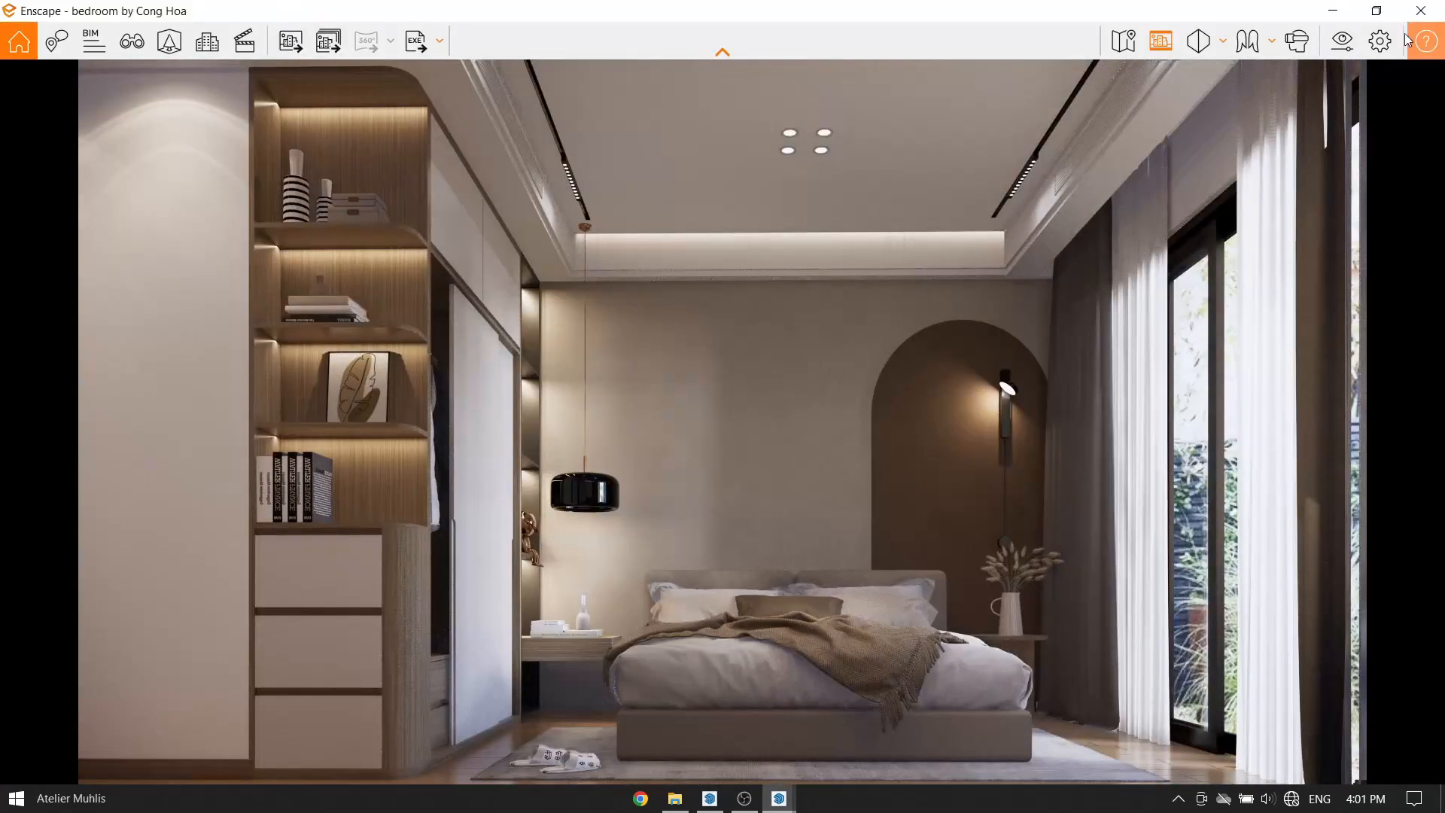
# Go through the visual settings and export another still of the same frontal bedroom view.
pyautogui.click(1342, 41)
pyautogui.click(313, 146)
pyautogui.click(298, 254)
pyautogui.click(523, 13)
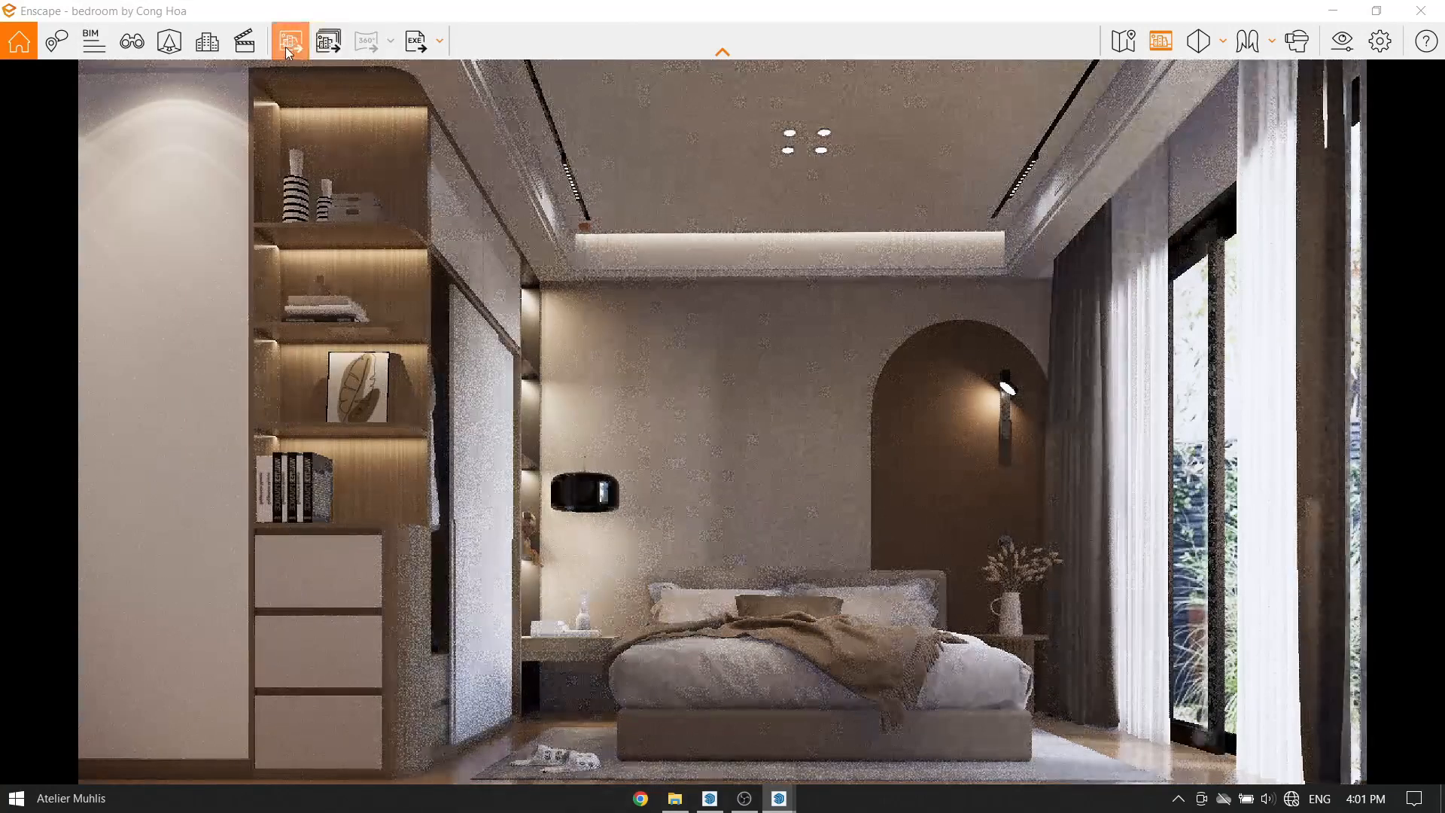
pyautogui.click(287, 47)
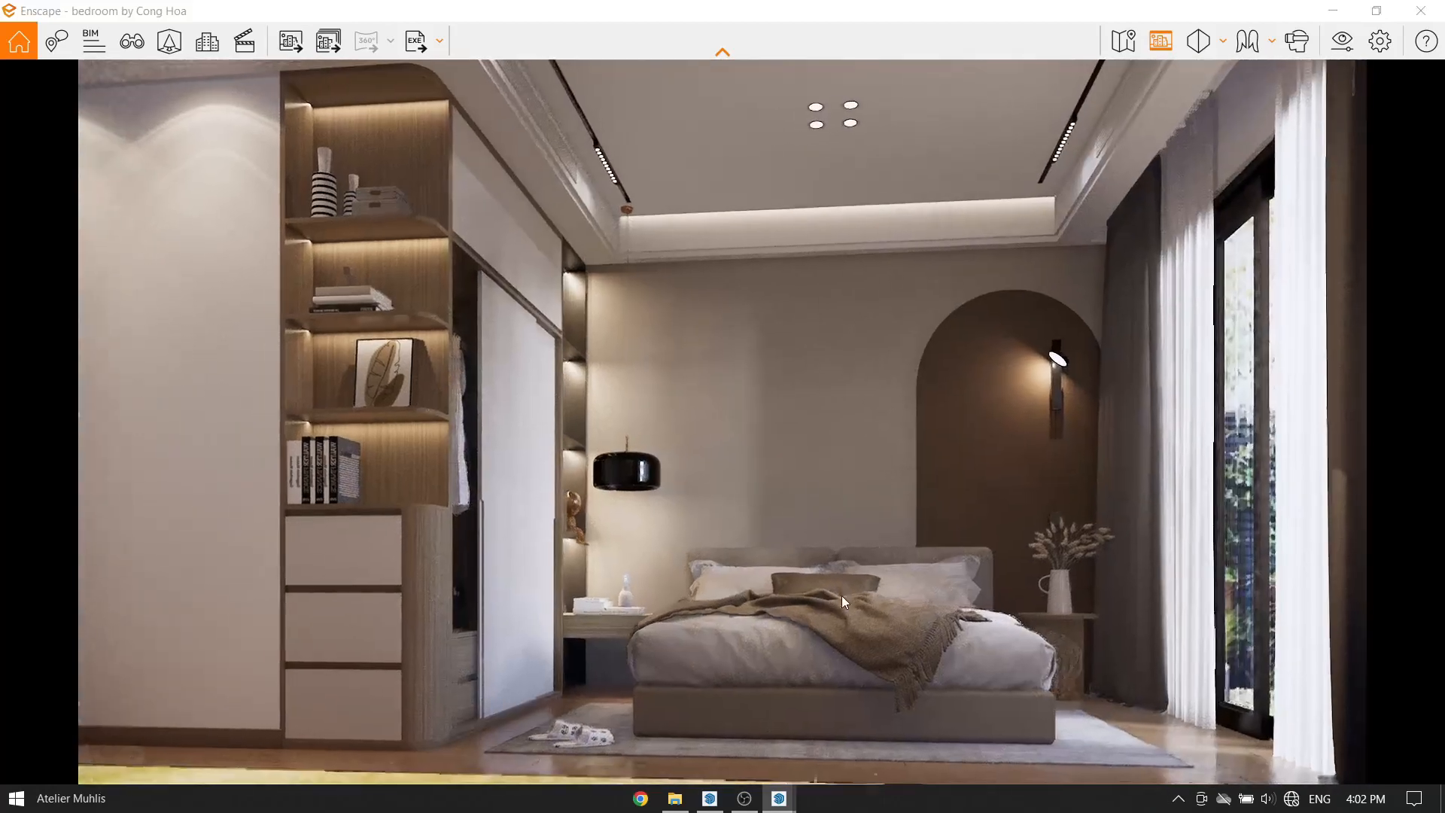
# Reframe the view obliquely toward the wardrobe, pendant lamp and bed, and adjust the visual settings for it.
pyautogui.moveTo(843, 602); pyautogui.dragTo(678, 609, button='right')
pyautogui.press('w')
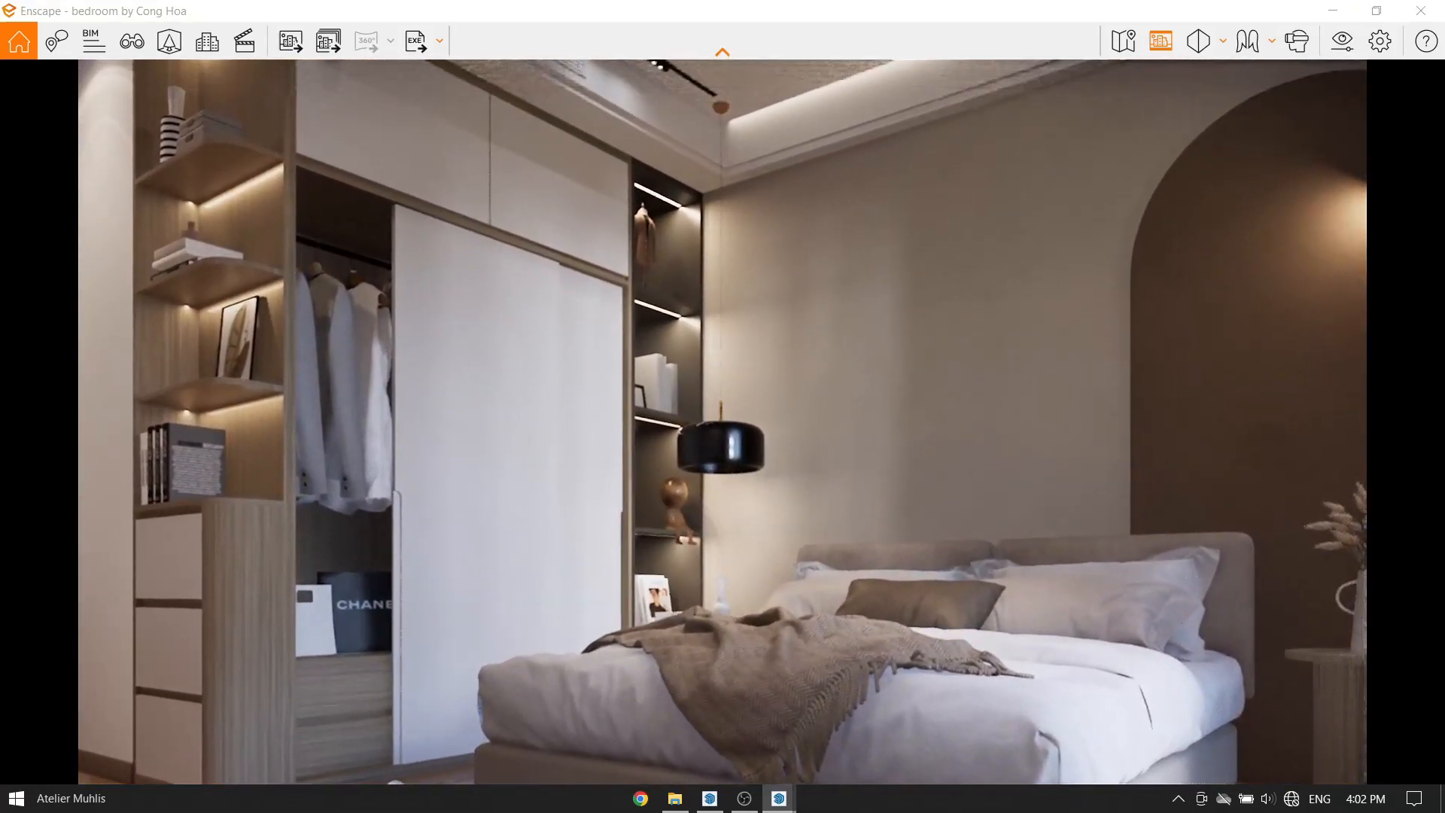
pyautogui.moveTo(903, 452); pyautogui.dragTo(865, 478)
pyautogui.press('s')
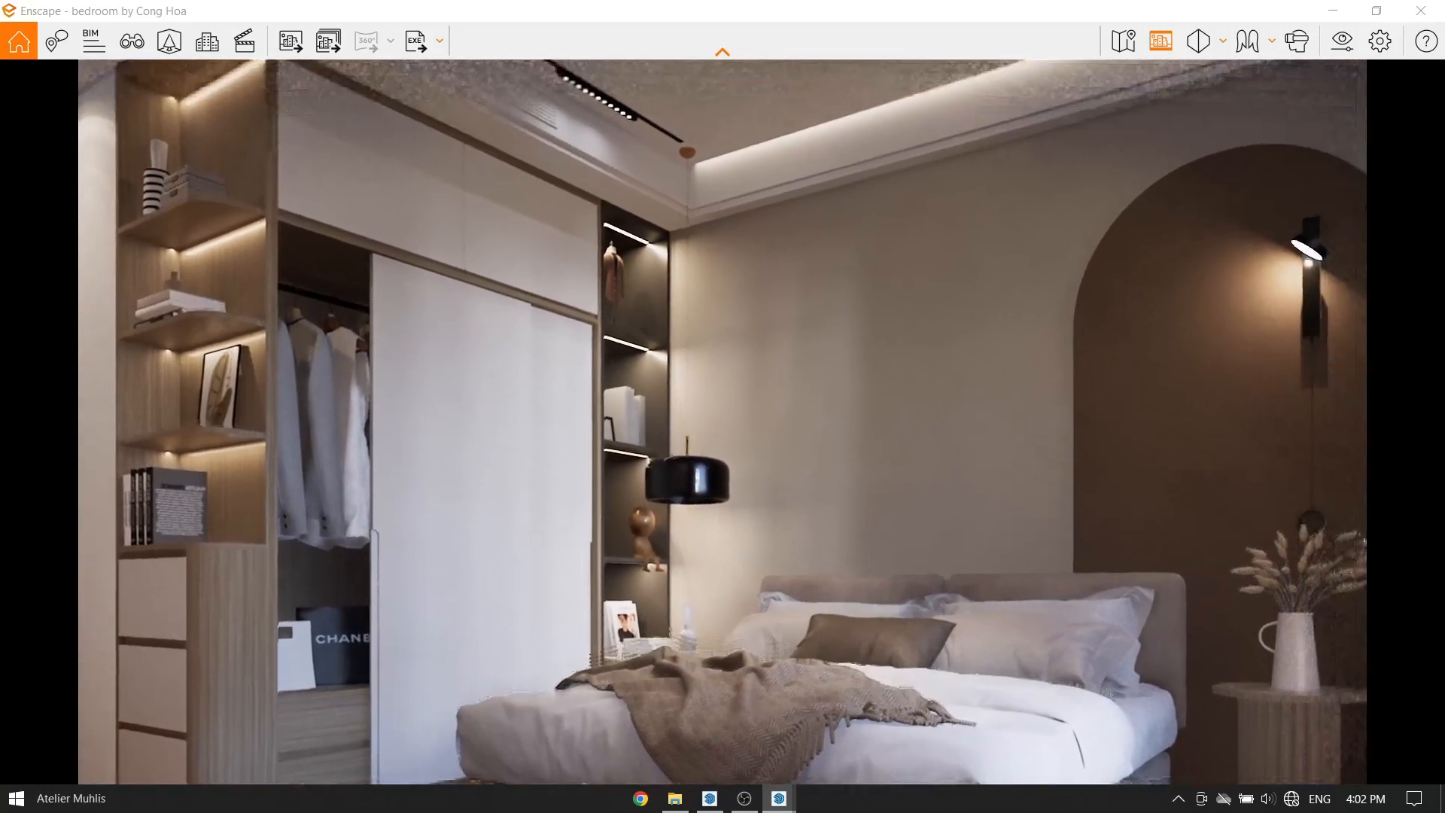
pyautogui.click(1342, 42)
pyautogui.click(130, 81)
pyautogui.moveTo(343, 430); pyautogui.dragTo(383, 420)
pyautogui.click(609, 14)
# Pull the camera back to frame the corner shelves, wardrobe, bed and arched niche together, and export a still.
pyautogui.moveTo(722, 376); pyautogui.dragTo(692, 361)
pyautogui.moveTo(761, 509)
pyautogui.mouseDown()
pyautogui.moveTo(757, 590)
pyautogui.moveTo(751, 528)
pyautogui.moveTo(736, 536)
pyautogui.moveTo(758, 523)
pyautogui.mouseUp()
pyautogui.press('q')
pyautogui.press('s')
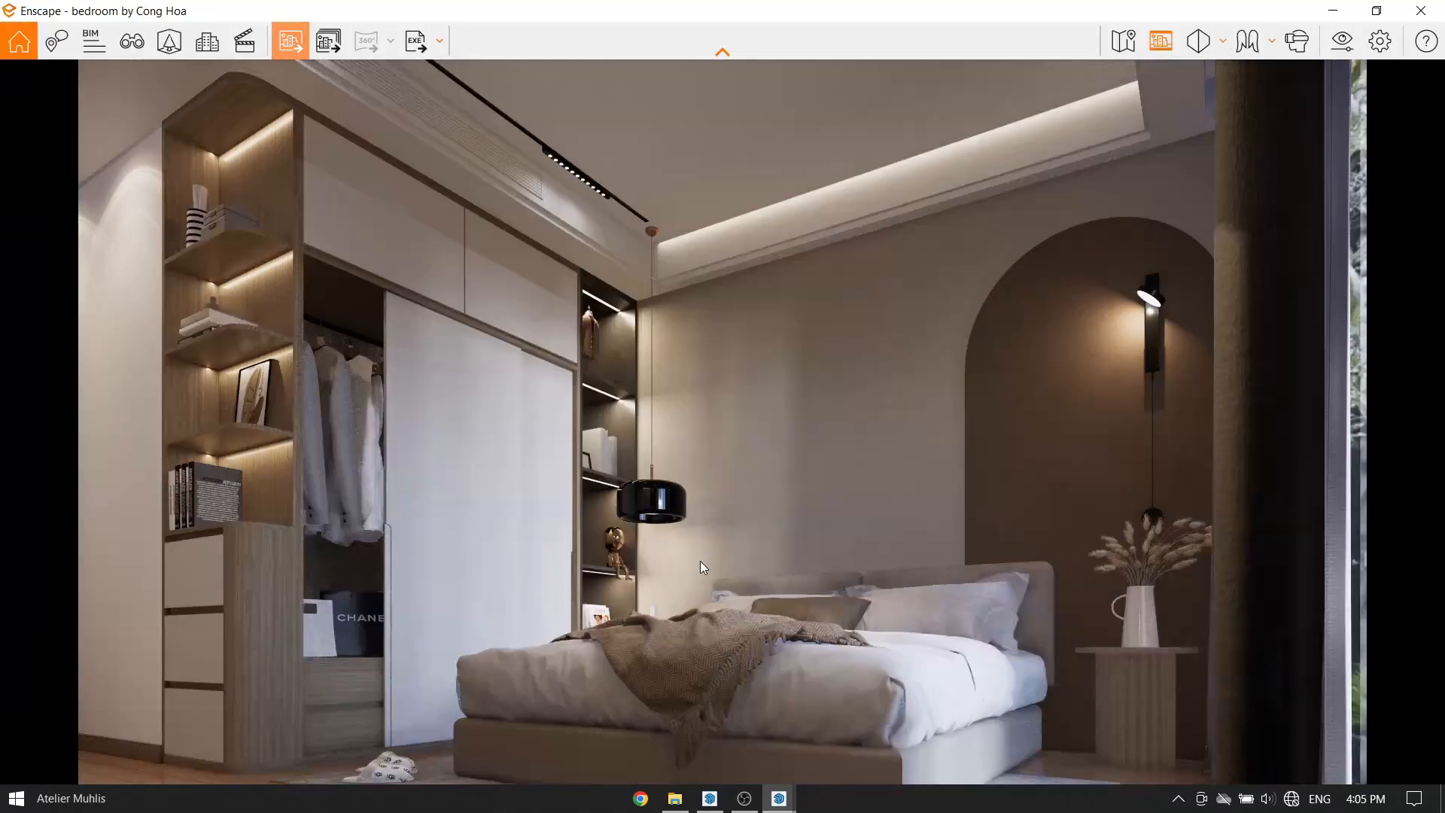
# Move the camera closer to the bed, wardrobe and vase on the round side table, and export the view as an image.
pyautogui.press('w')
pyautogui.moveTo(766, 516)
pyautogui.mouseDown()
pyautogui.moveTo(771, 553)
pyautogui.moveTo(763, 541)
pyautogui.moveTo(796, 532)
pyautogui.moveTo(760, 517)
pyautogui.moveTo(773, 510)
pyautogui.mouseUp()
pyautogui.press('d')
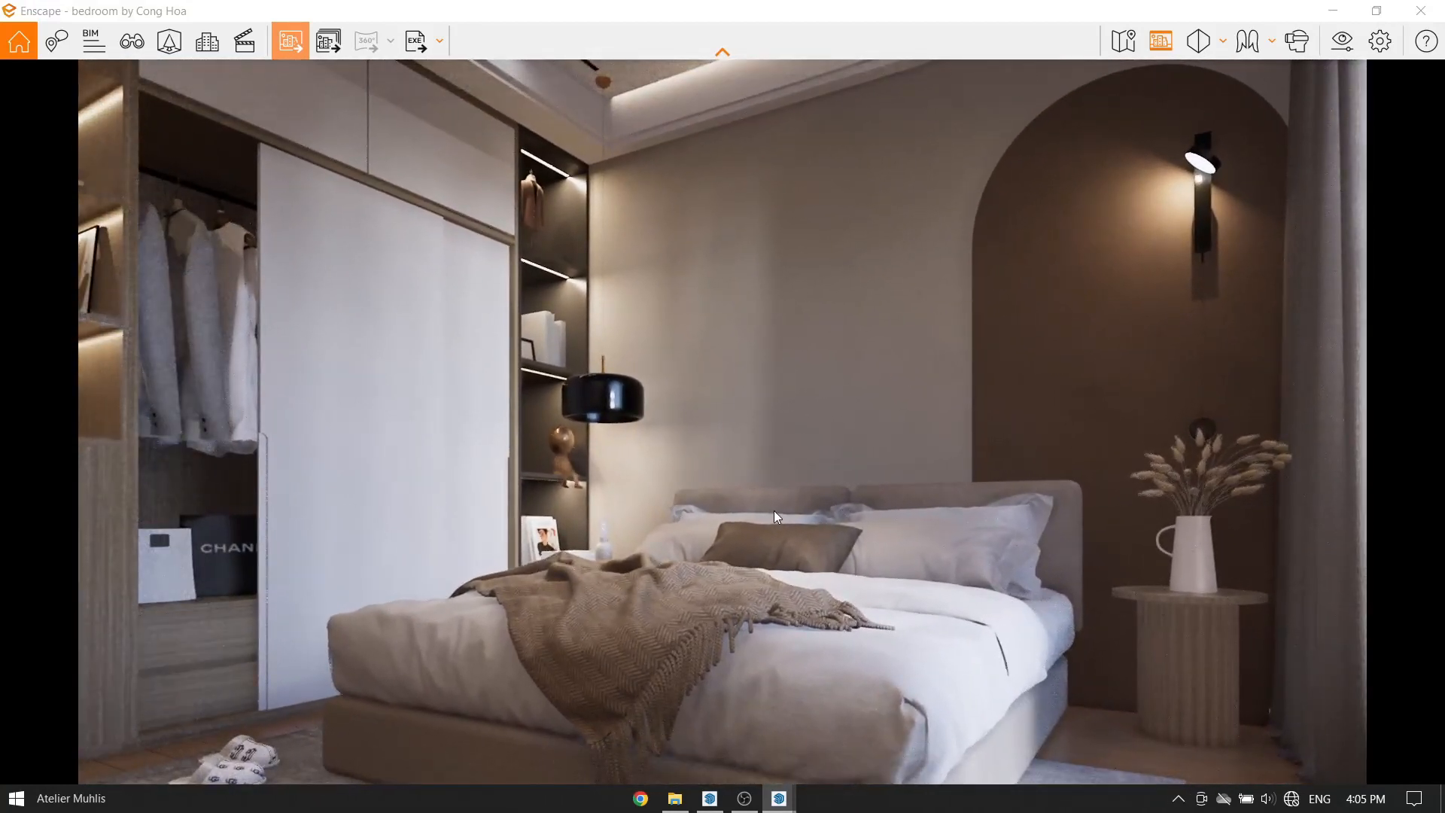
pyautogui.click(296, 49)
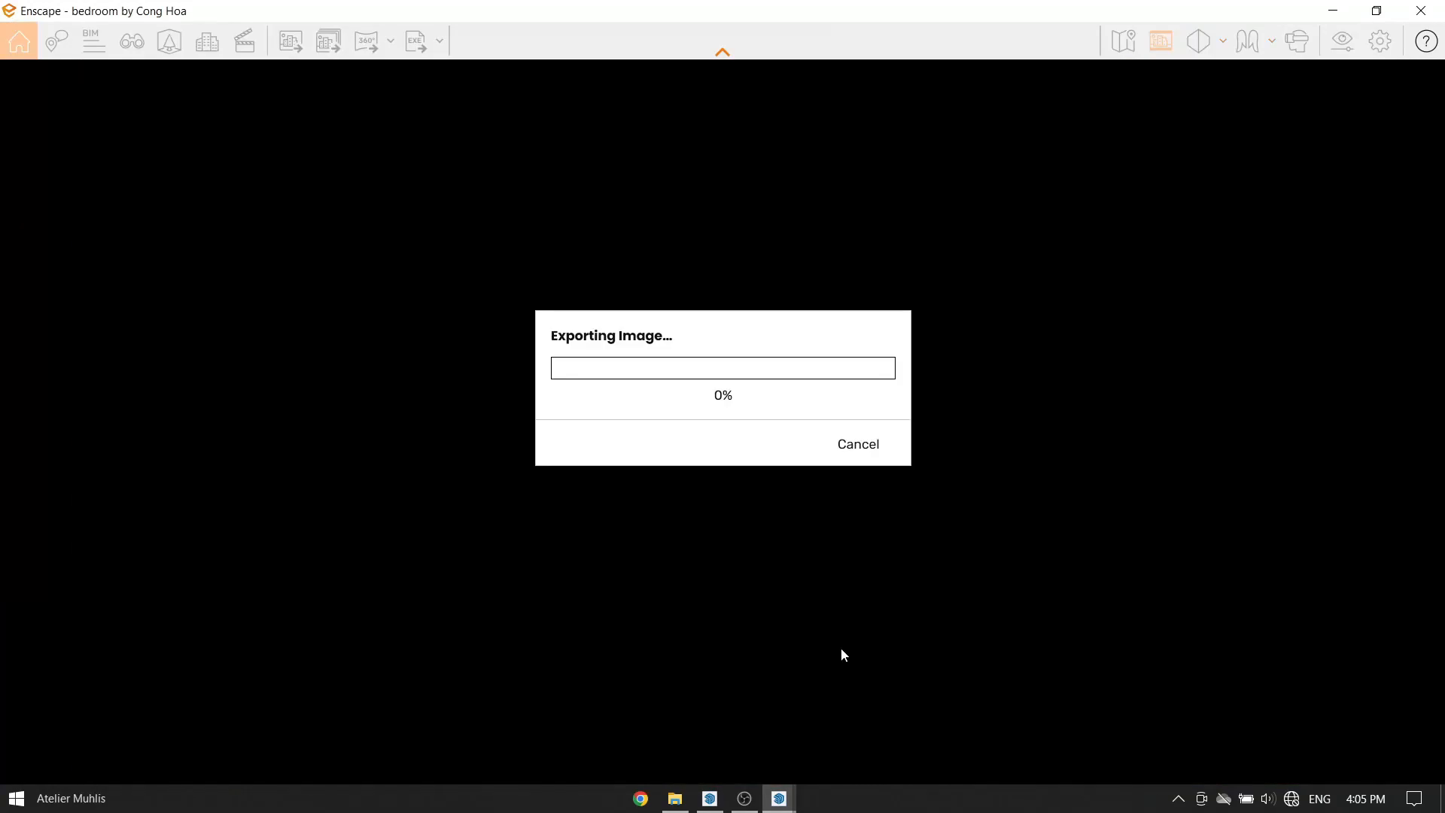